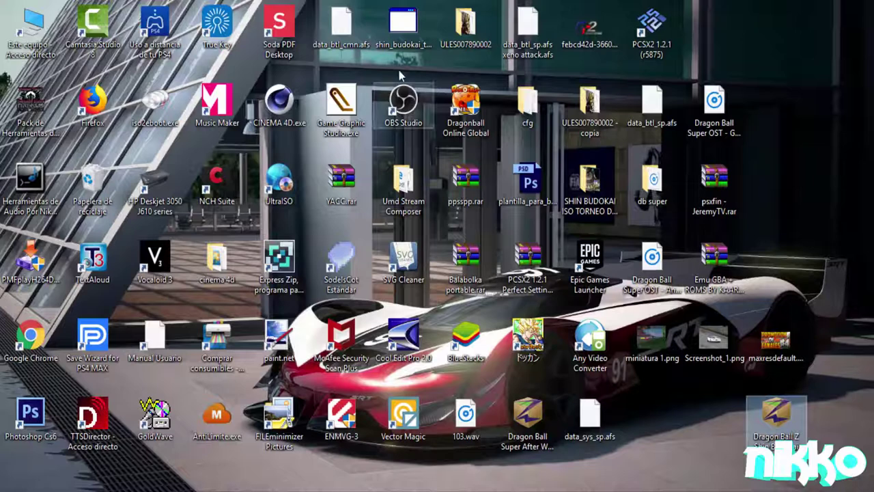
# Step: Move the shin_budokai tool icon to the empty desktop area away from the other icons
pyautogui.click(402, 27)
pyautogui.moveTo(403, 27); pyautogui.dragTo(812, 220)
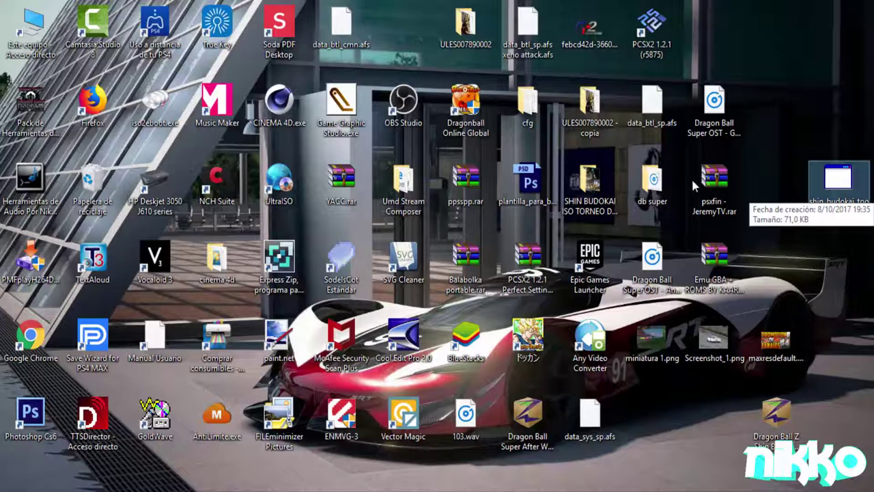
pyautogui.moveTo(850, 183); pyautogui.dragTo(345, 113)
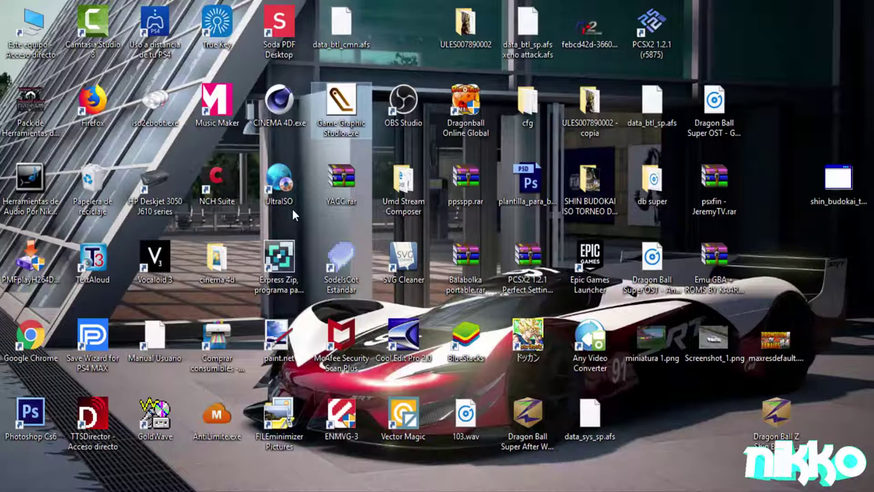
pyautogui.click(31, 415)
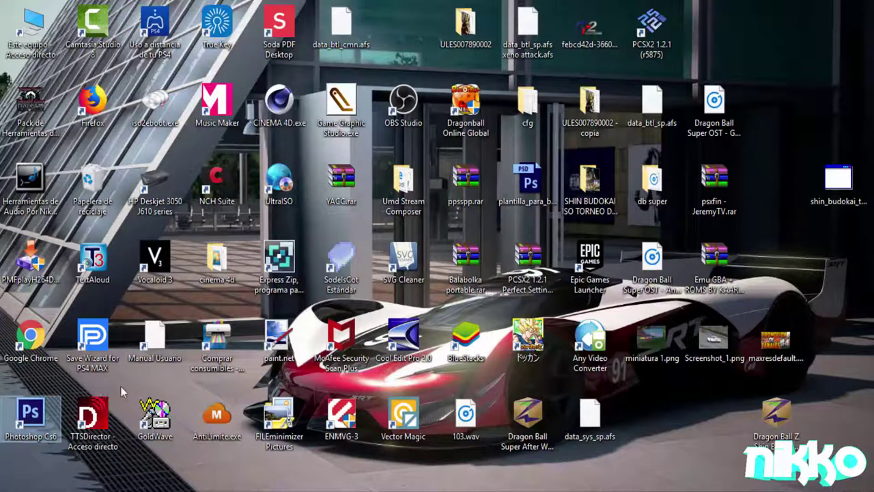
# Step: Load the Dragon Ball Z Shin Budokai 2 ISO into Game Graphic Studio and expand its PSP_GAME and USRDIR folders
pyautogui.click(778, 417)
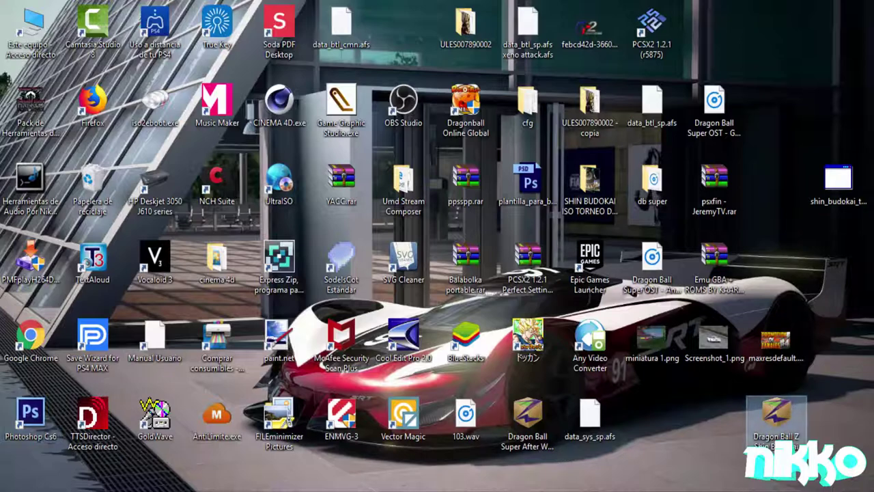
pyautogui.moveTo(778, 416); pyautogui.dragTo(353, 120)
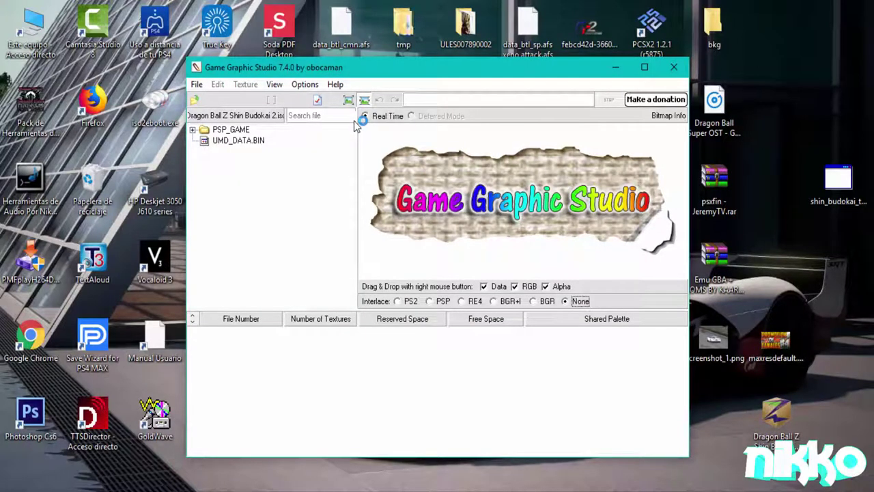
pyautogui.click(192, 130)
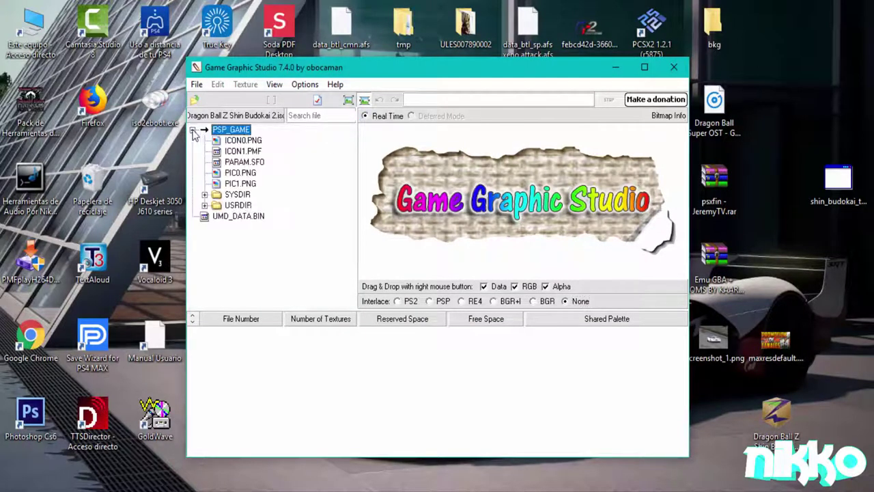
pyautogui.click(205, 206)
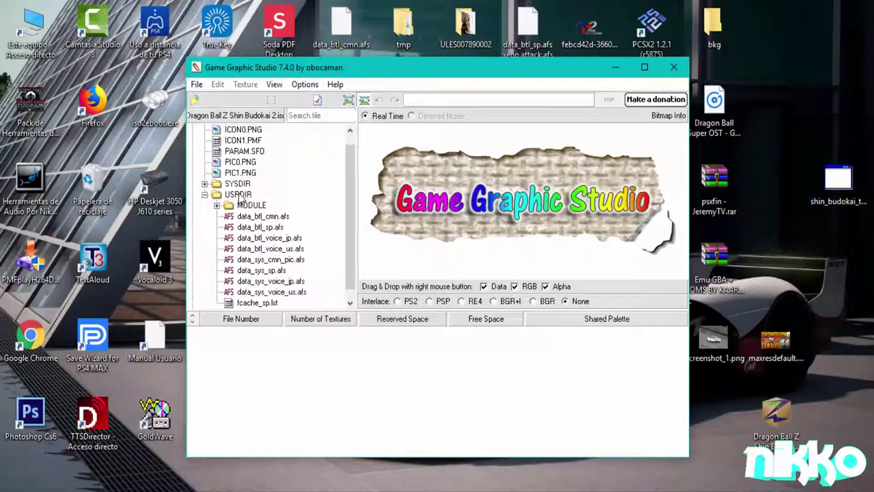
# Step: View the contents of data_btl_cmn.afs and data_btl_sp.afs in turn, accepting artificial subfolders
pyautogui.doubleClick(242, 216)
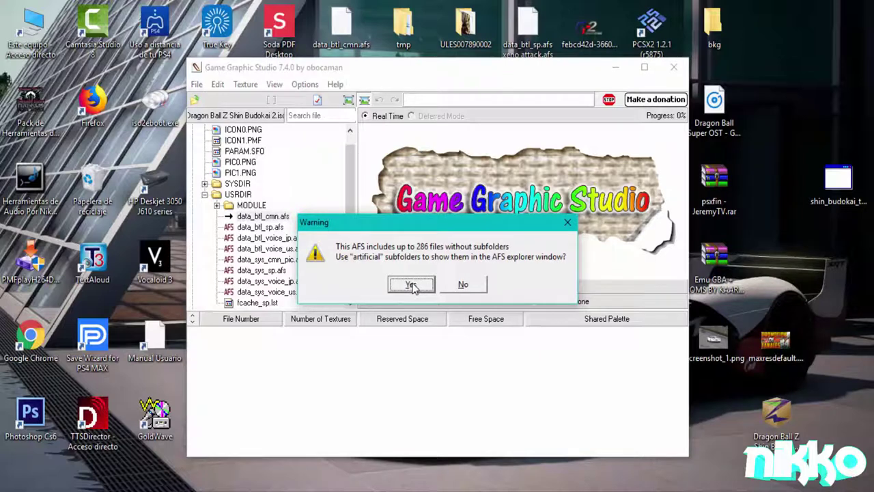
pyautogui.click(412, 285)
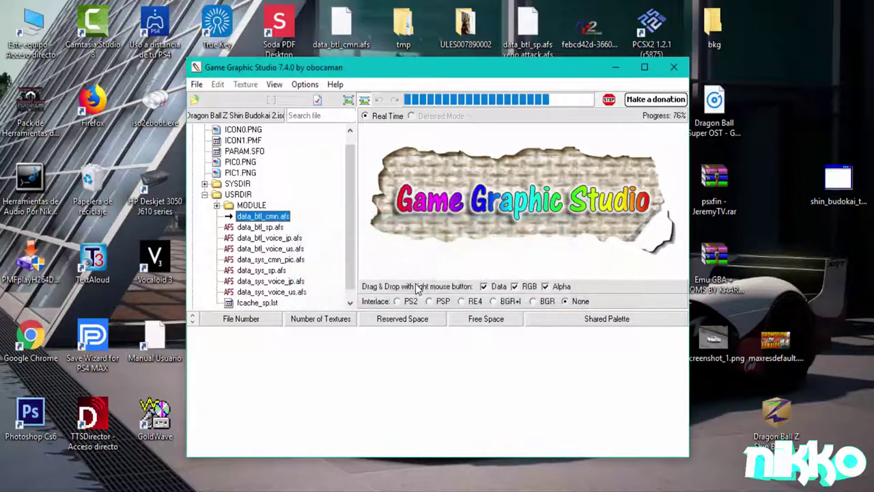
pyautogui.scroll(-1, 265, 169)
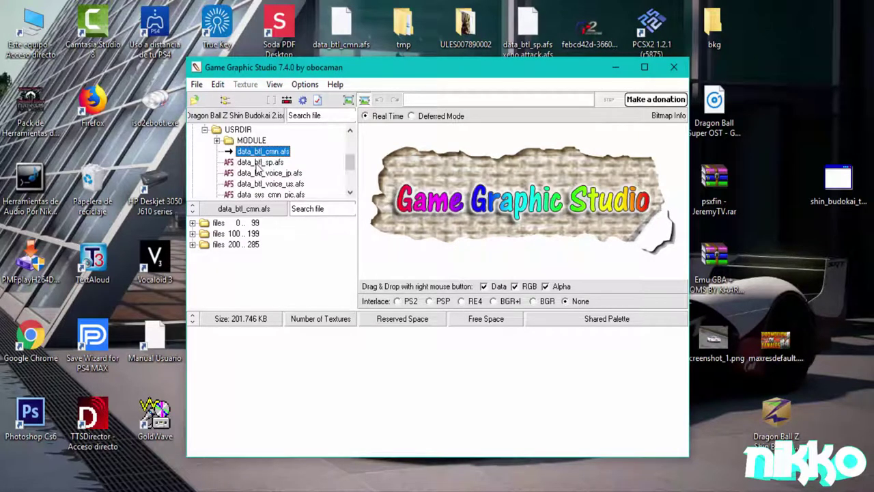
pyautogui.doubleClick(260, 162)
pyautogui.click(409, 284)
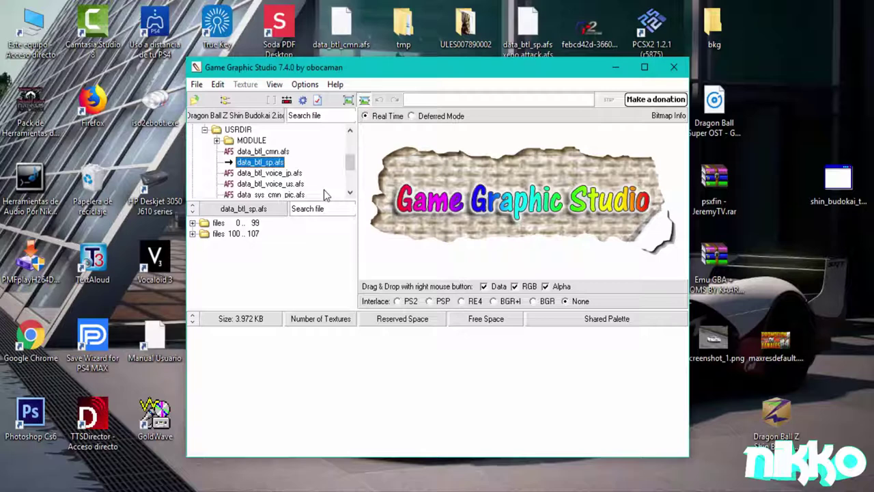
# Step: Open data_btl_voice_jp.afs, generating a default AFL file and showing its files in artificial subfolders
pyautogui.click(281, 174)
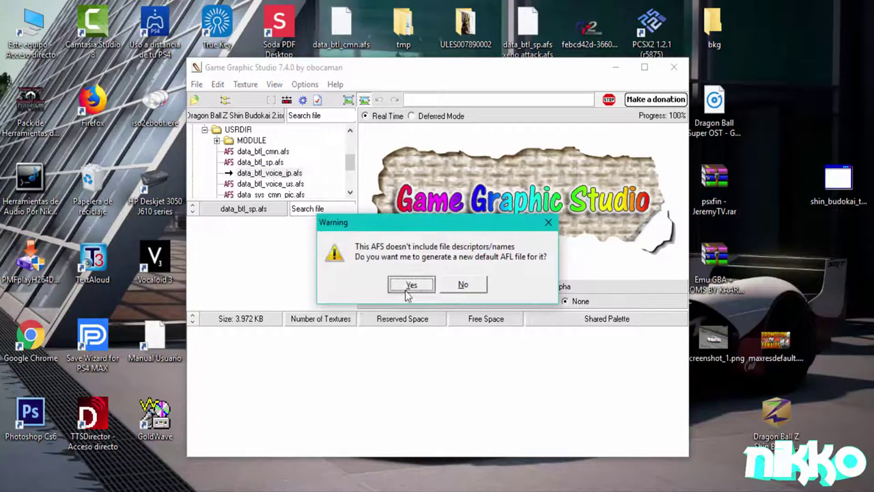
pyautogui.click(410, 284)
pyautogui.click(423, 289)
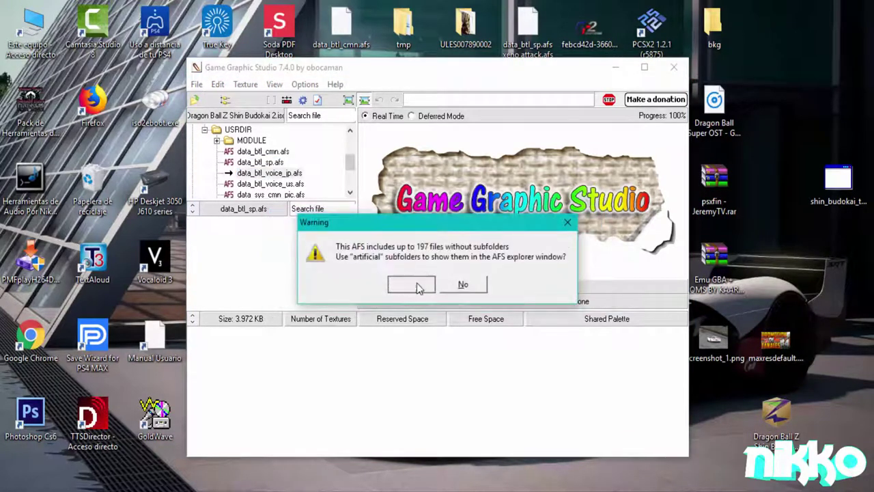
pyautogui.click(401, 284)
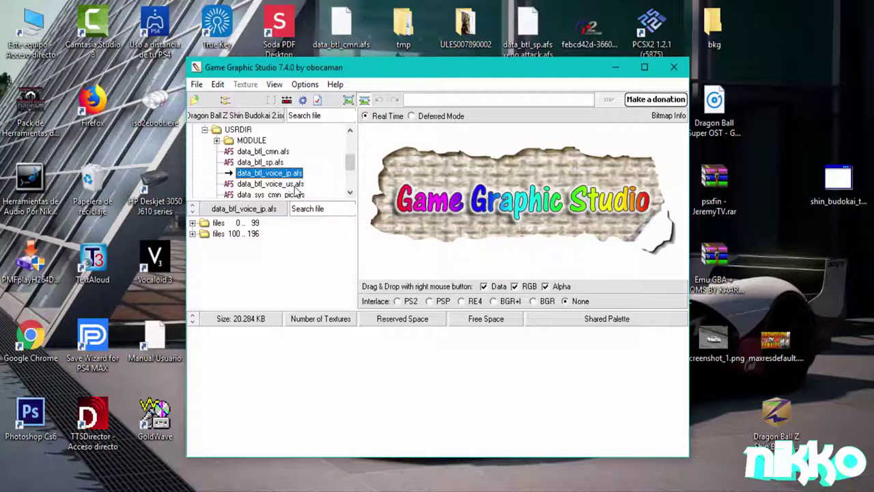
# Step: View the contents of data_sys_cmn_pic.afs and data_sys_sp.afs, using artificial subfolders for both
pyautogui.scroll(-1, 298, 187)
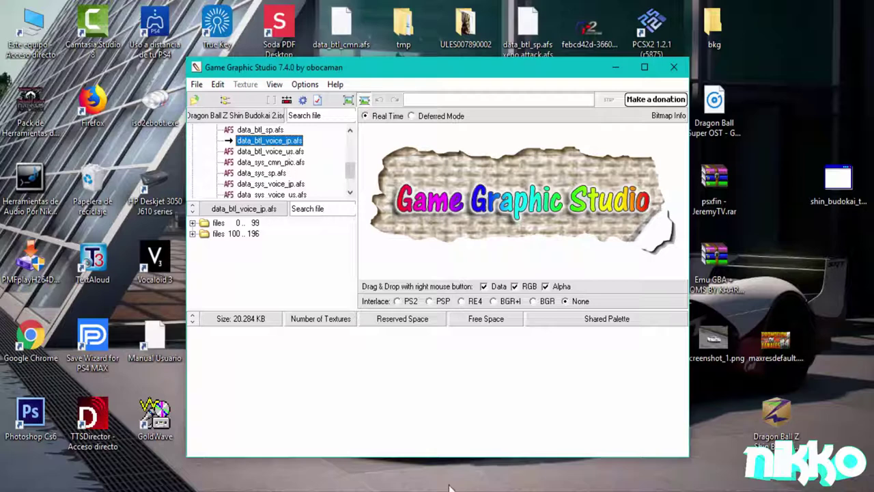
pyautogui.doubleClick(273, 162)
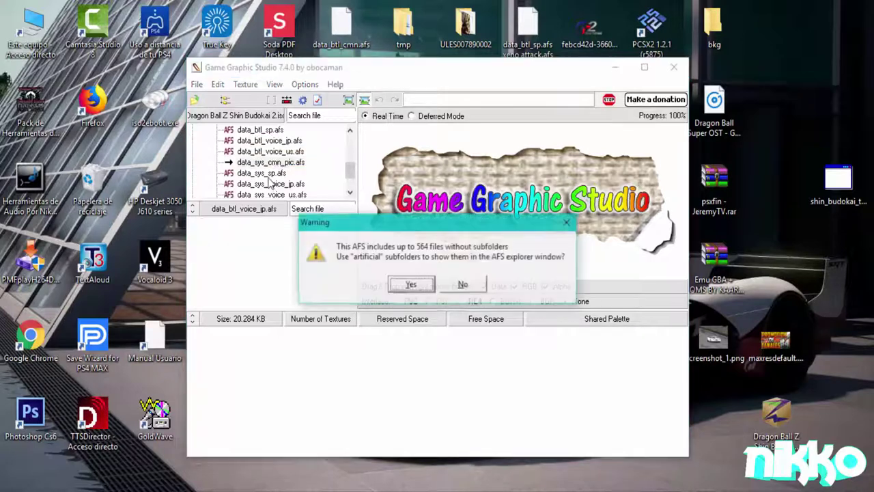
pyautogui.click(410, 283)
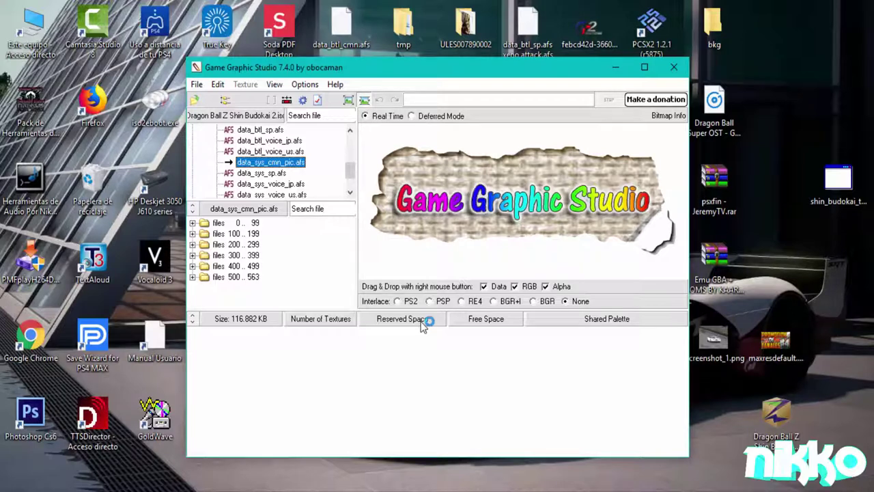
pyautogui.click(270, 174)
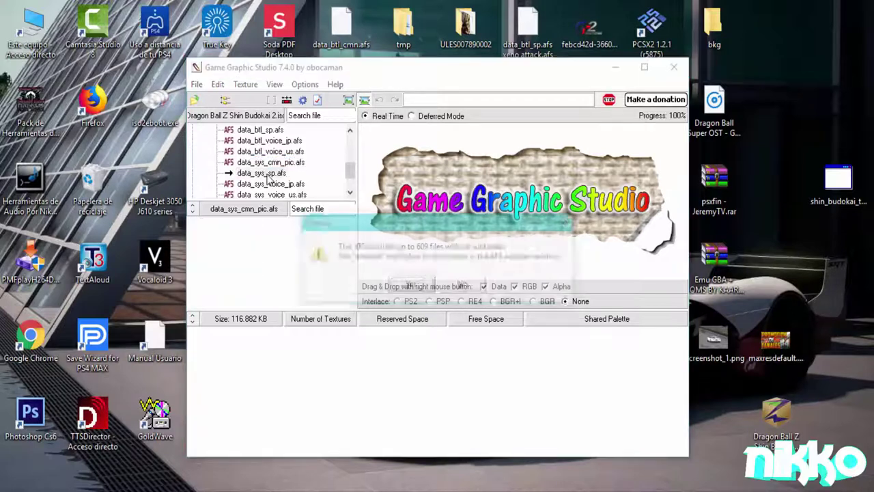
pyautogui.click(410, 284)
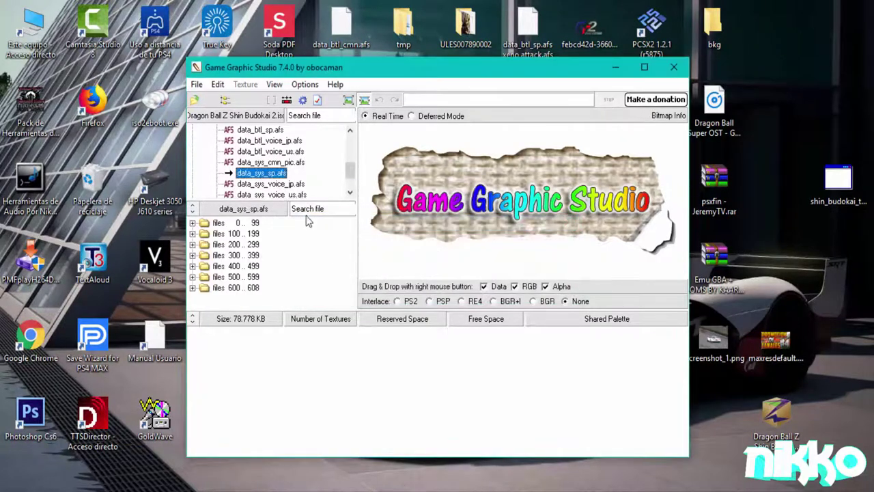
# Step: View the contents of data_sys_voice_jp.afs and data_btl_voice_us.afs, using artificial subfolders for the US voice archive
pyautogui.scroll(-1, 284, 191)
pyautogui.scroll(1, 284, 192)
pyautogui.scroll(-1, 282, 191)
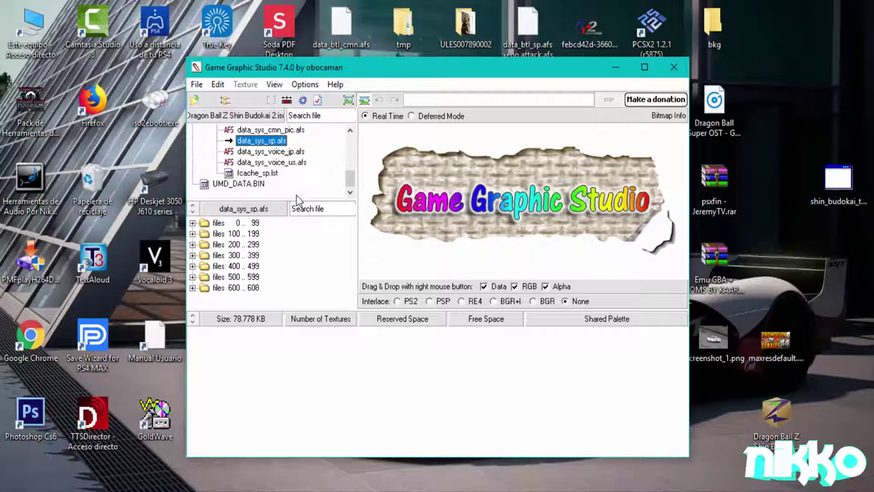
pyautogui.doubleClick(281, 151)
pyautogui.click(410, 285)
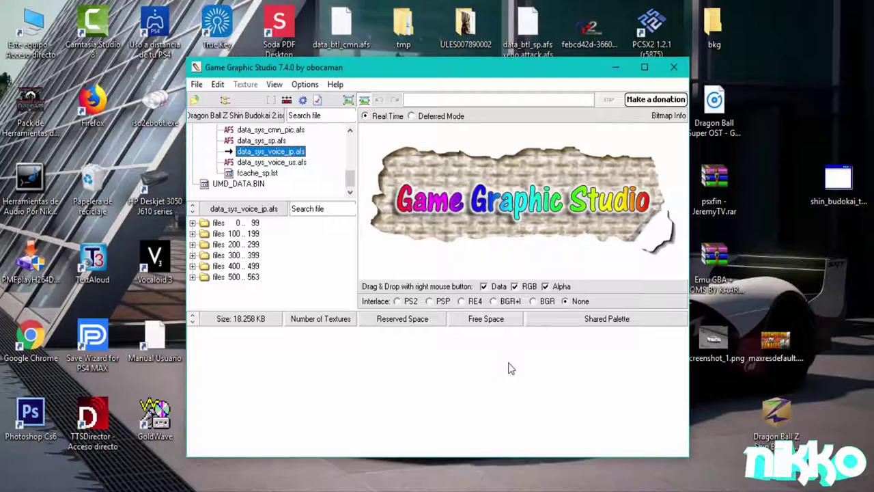
pyautogui.scroll(2, 313, 163)
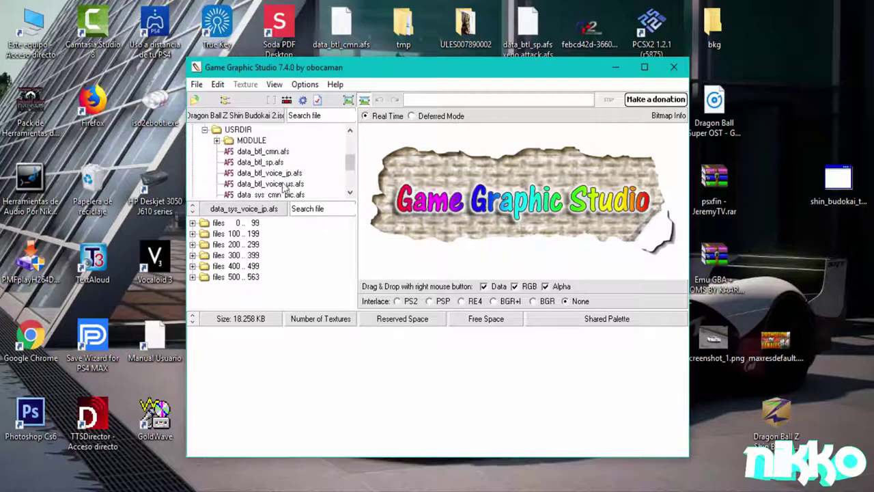
pyautogui.click(294, 184)
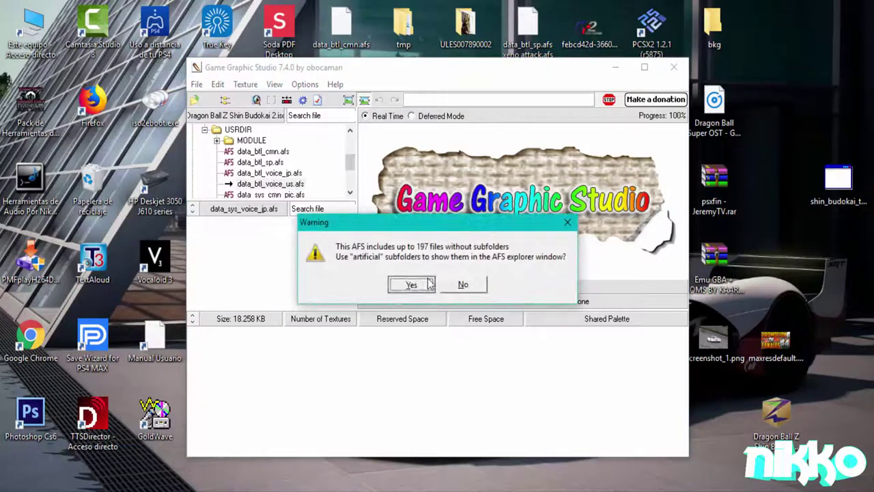
pyautogui.click(413, 285)
# Step: Reopen data_btl_cmn.afs from USRDIR with its files shown in artificial subfolders
pyautogui.scroll(-2, 325, 181)
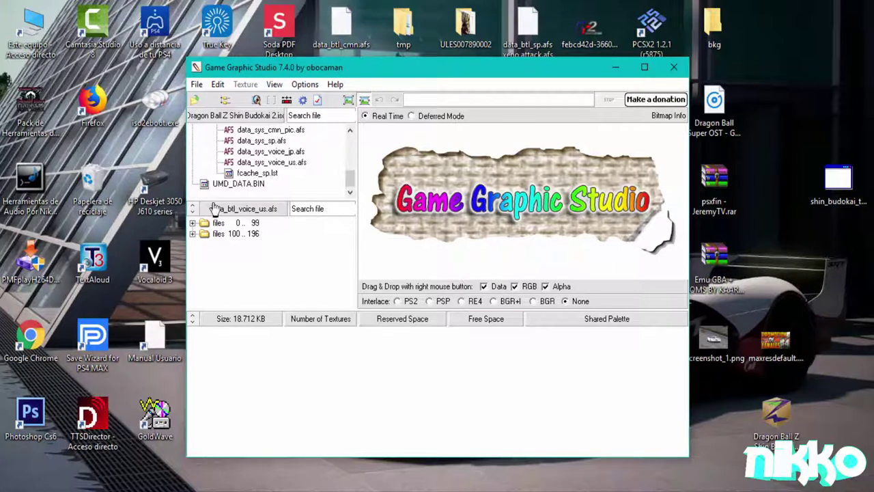
pyautogui.scroll(1, 315, 178)
pyautogui.scroll(3, 315, 179)
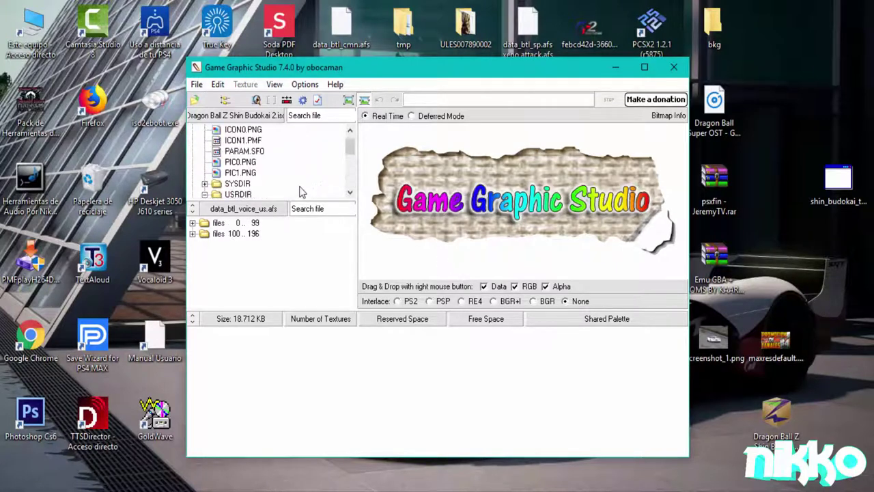
pyautogui.scroll(-1, 300, 190)
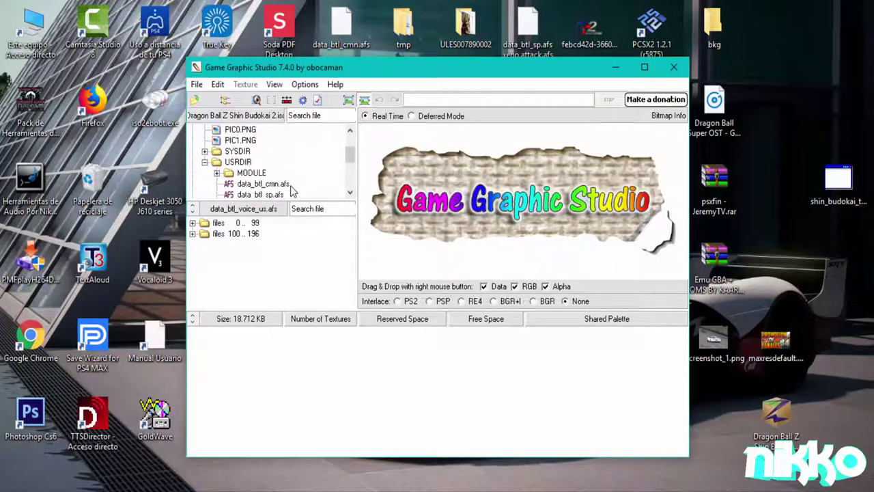
pyautogui.doubleClick(289, 184)
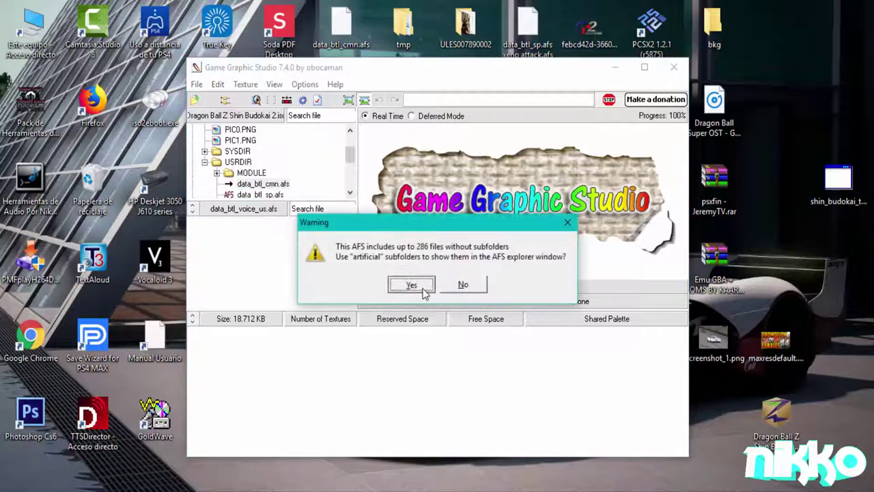
pyautogui.click(411, 284)
# Step: Export data_btl_cmn.afs to the desktop as data_btl_cmn(2).afs
pyautogui.rightClick(279, 191)
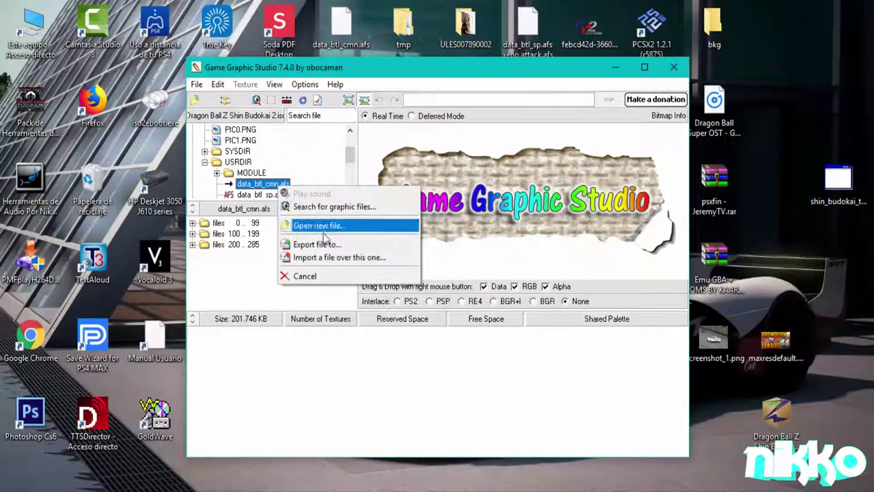
pyautogui.click(330, 244)
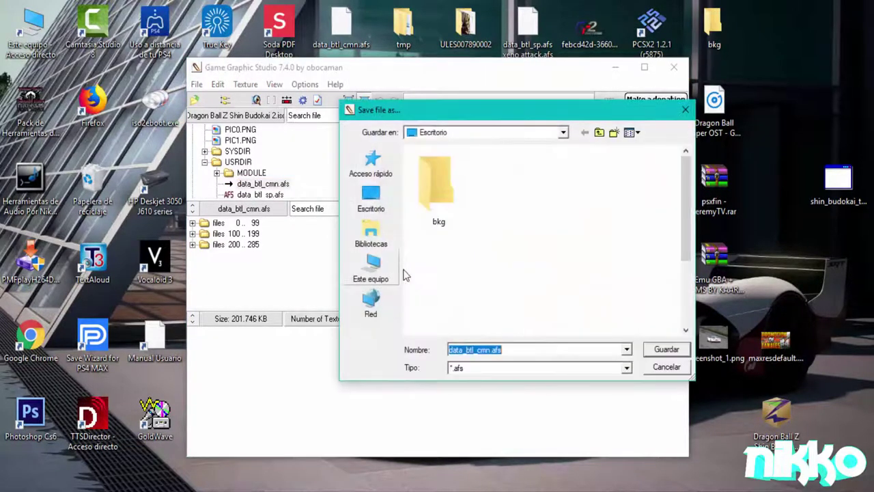
pyautogui.scroll(-1, 508, 327)
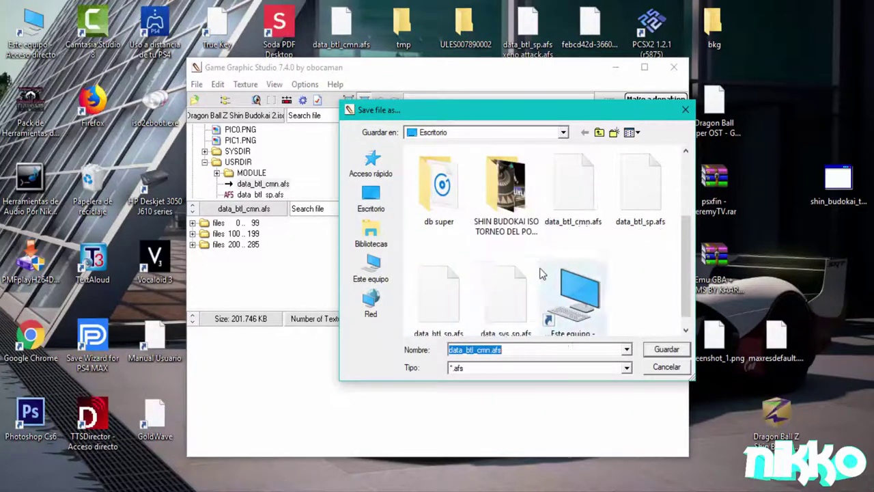
pyautogui.scroll(-2, 508, 321)
pyautogui.click(512, 348)
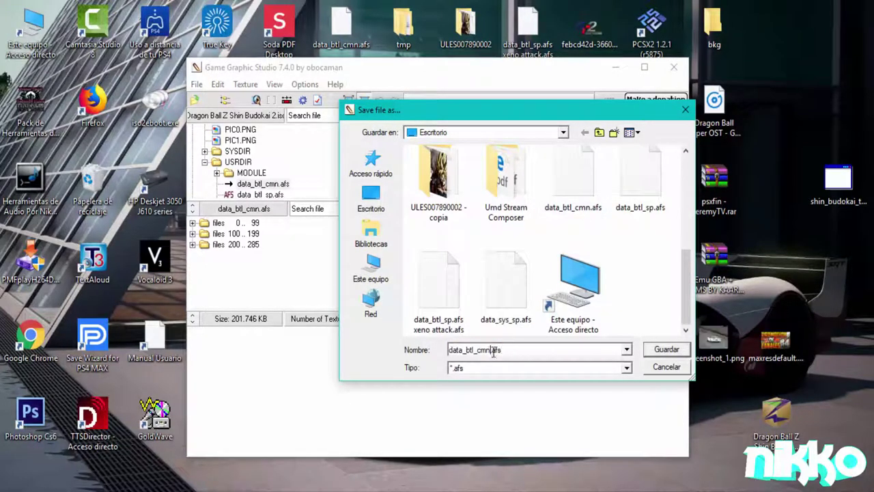
pyautogui.write('t')
pyautogui.write('2)')
pyautogui.press('Return')
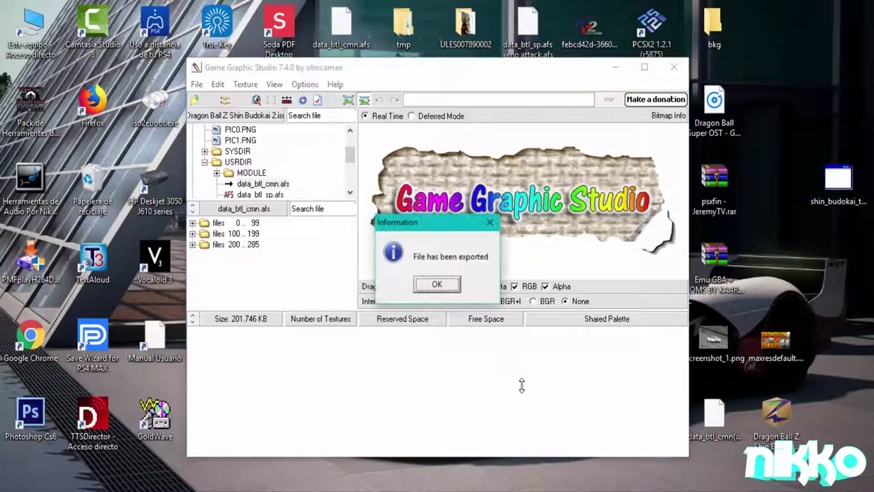
pyautogui.click(438, 284)
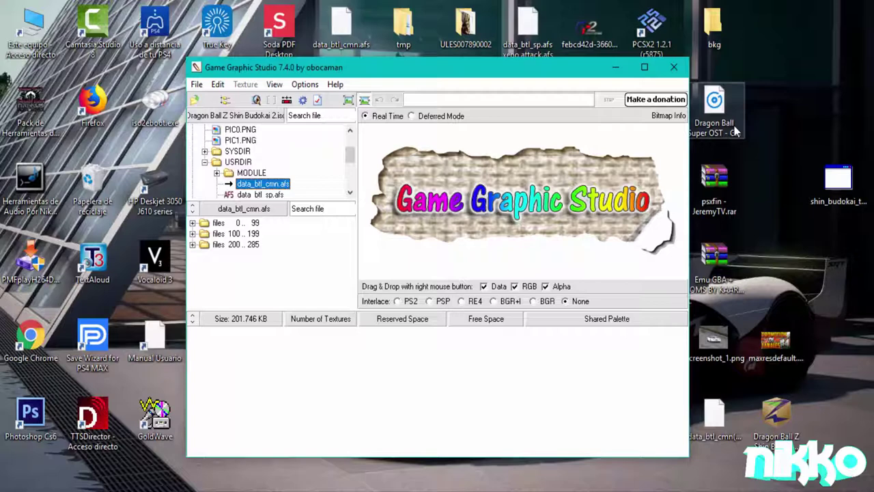
# Step: Close Game Graphic Studio and launch the Dragonball Z Shin Budokai Package Tool from the desktop
pyautogui.click(675, 67)
pyautogui.click(728, 425)
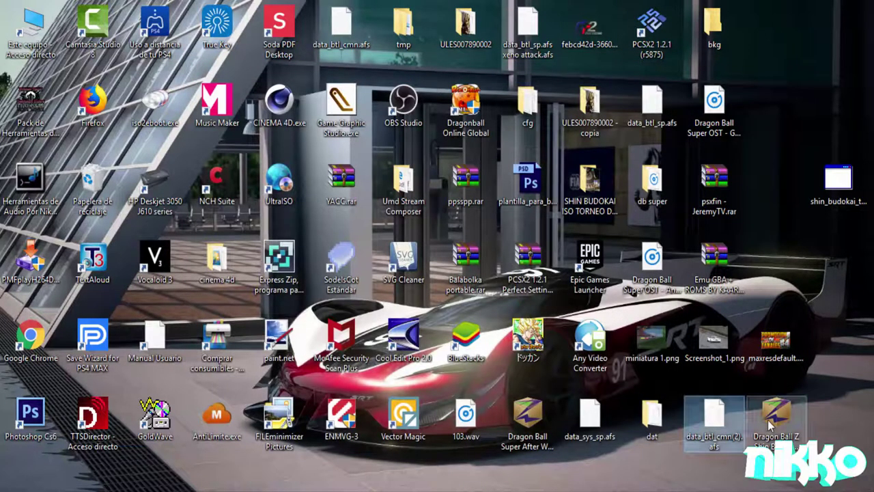
pyautogui.click(849, 184)
pyautogui.doubleClick(848, 182)
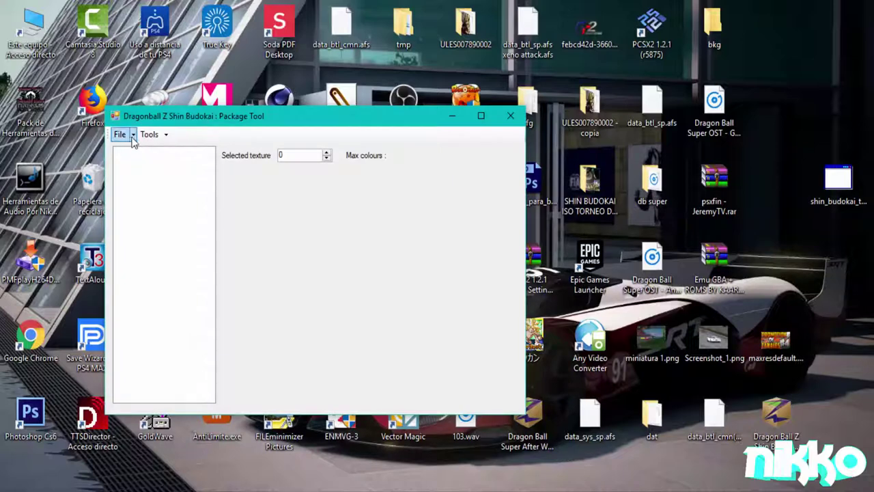
# Step: Open the exported data_btl_cmn(2).afs archive from the desktop
pyautogui.click(132, 135)
pyautogui.click(135, 150)
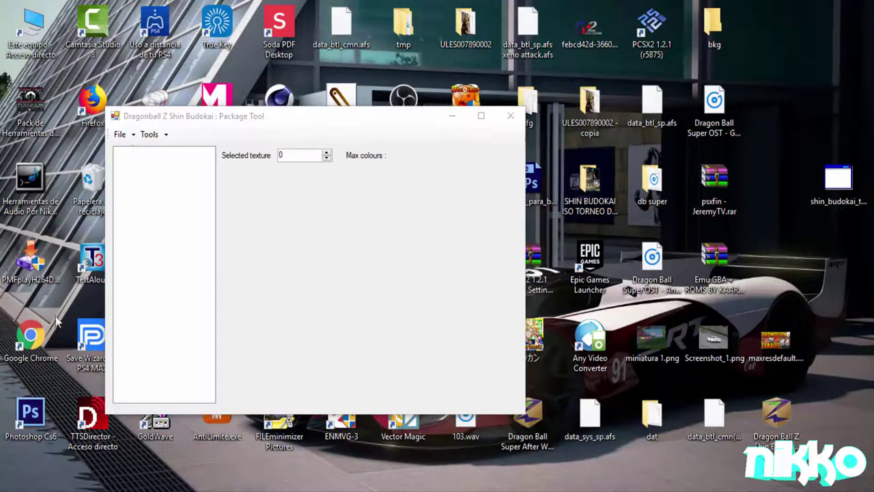
pyautogui.scroll(-10, 248, 286)
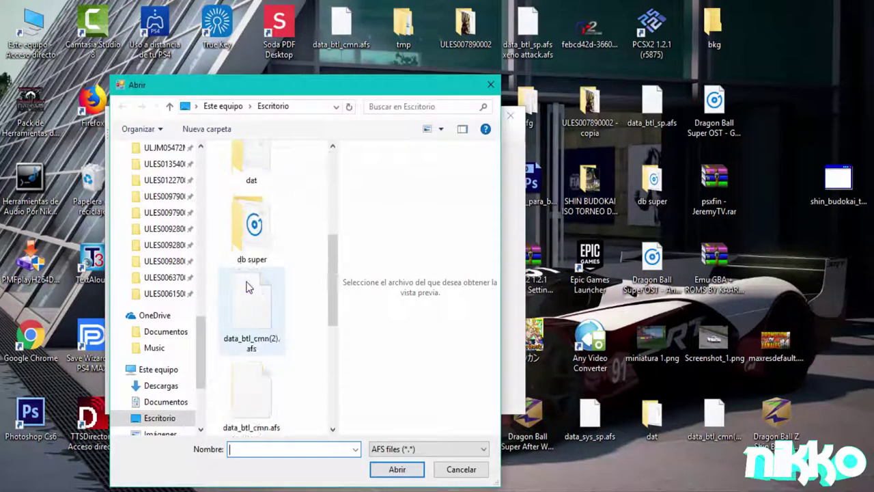
pyautogui.scroll(6, 251, 300)
pyautogui.scroll(-5, 252, 307)
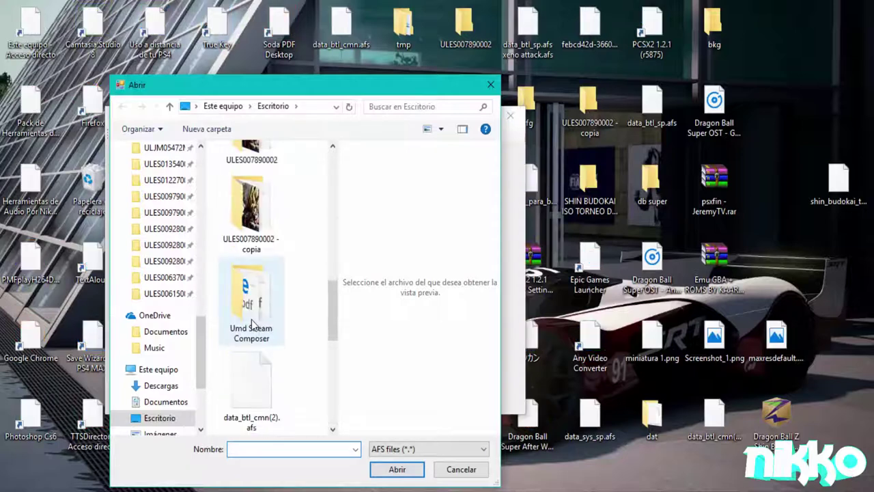
pyautogui.doubleClick(269, 267)
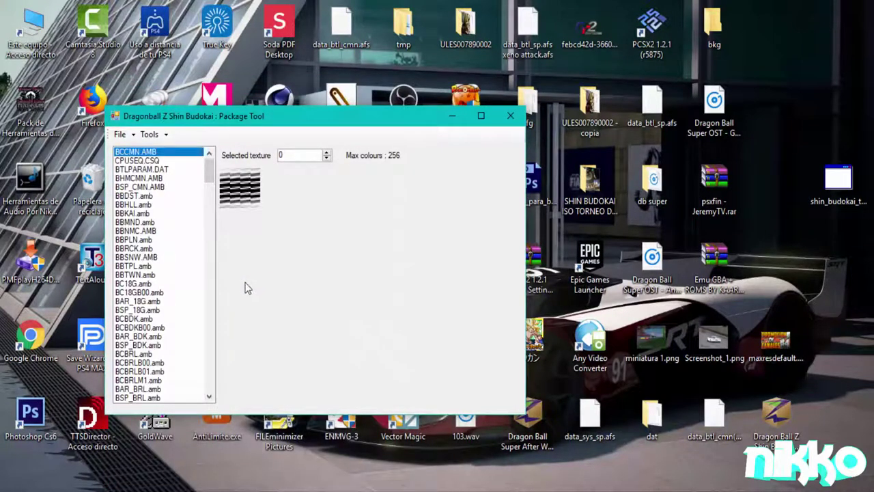
# Step: Look through the textures stored in BC18GB00.amb, ending back on texture 0
pyautogui.click(161, 292)
pyautogui.click(327, 153)
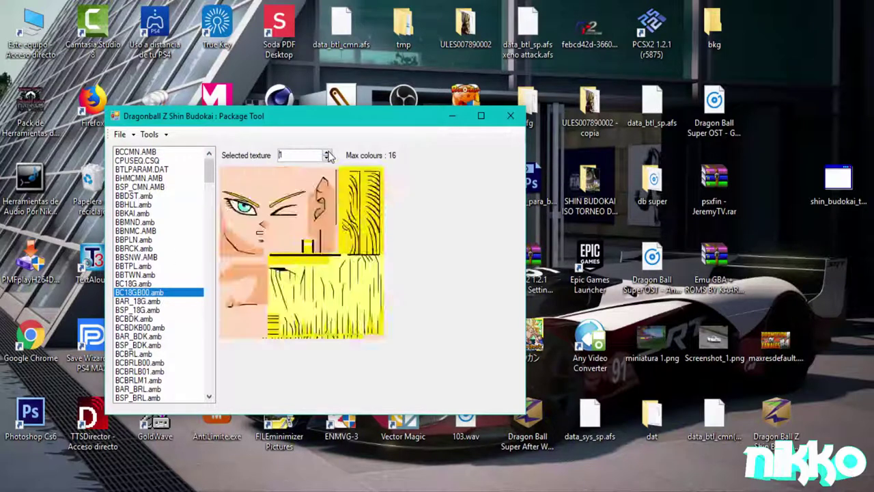
pyautogui.click(327, 153)
pyautogui.click(326, 158)
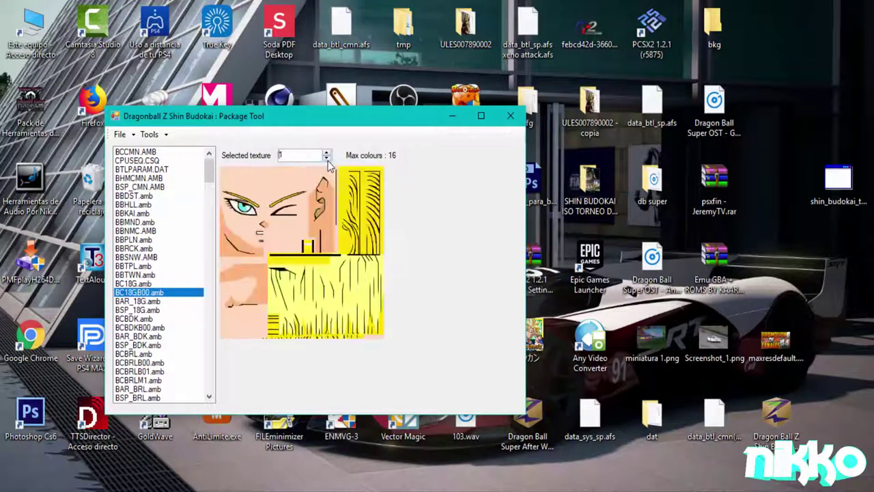
pyautogui.click(326, 158)
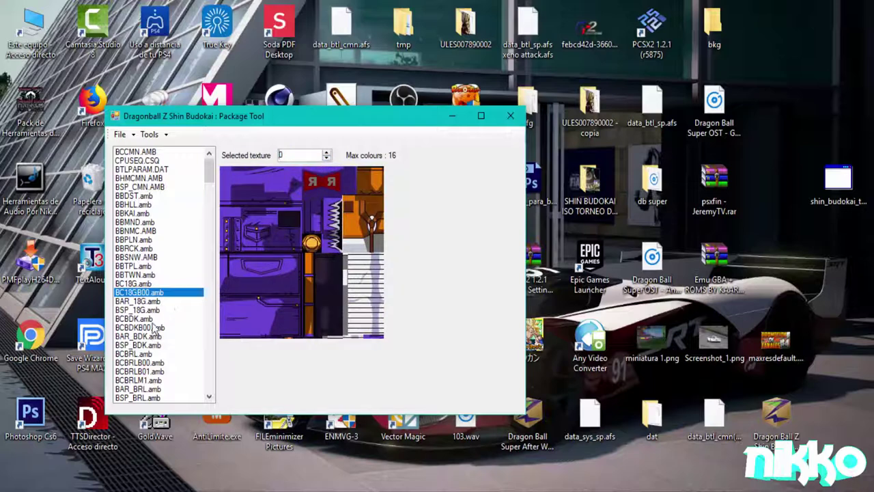
pyautogui.click(327, 153)
pyautogui.click(327, 152)
pyautogui.click(327, 158)
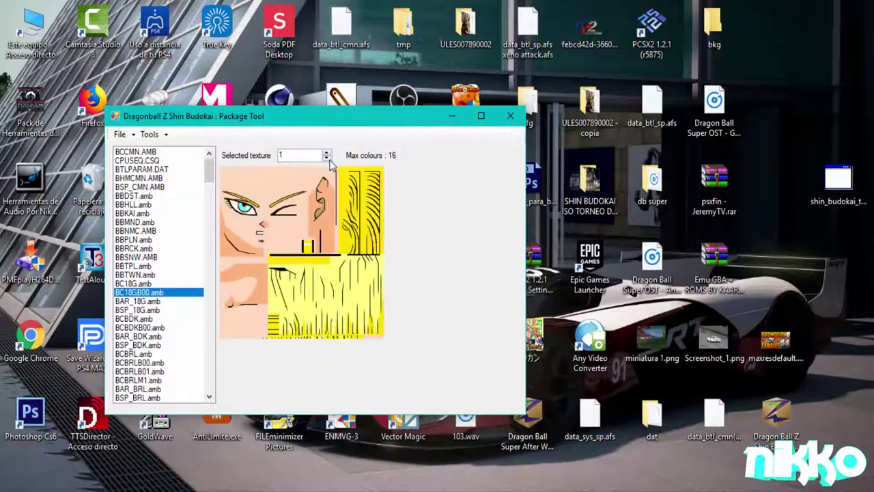
pyautogui.click(327, 158)
# Step: View textures 0 to 2 of BCBDKB00.amb, going back and forth to compare them
pyautogui.click(176, 328)
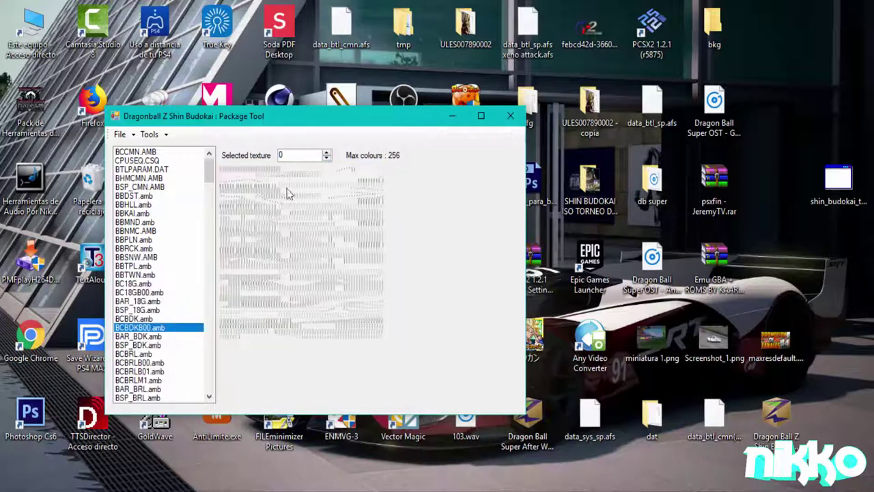
pyautogui.click(327, 152)
pyautogui.click(327, 153)
pyautogui.click(327, 158)
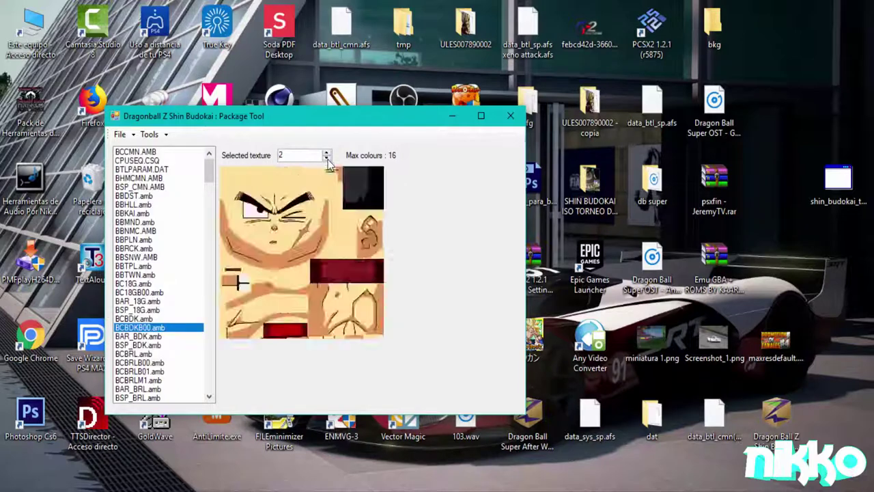
pyautogui.click(327, 158)
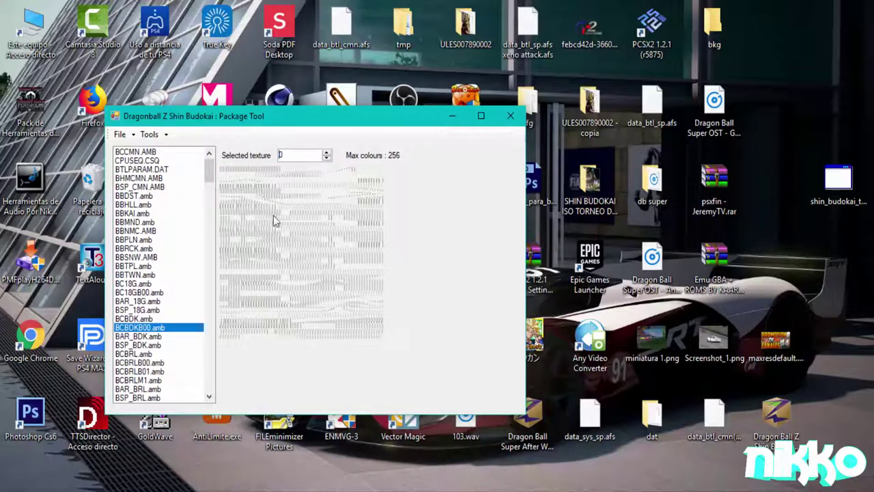
pyautogui.click(327, 152)
pyautogui.click(326, 152)
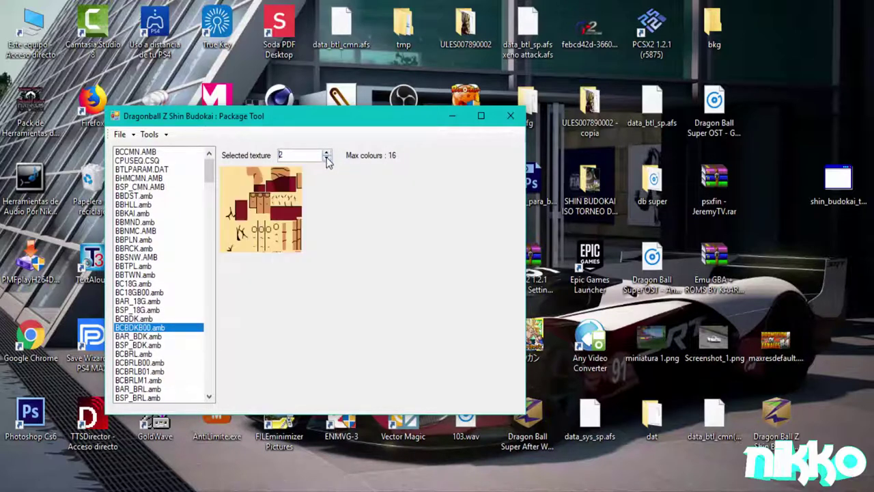
pyautogui.click(327, 158)
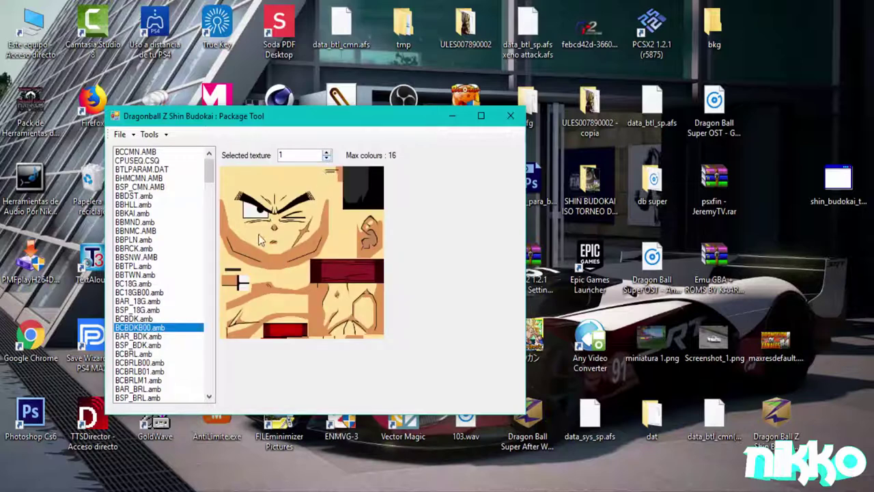
pyautogui.click(326, 152)
pyautogui.click(326, 159)
pyautogui.click(327, 158)
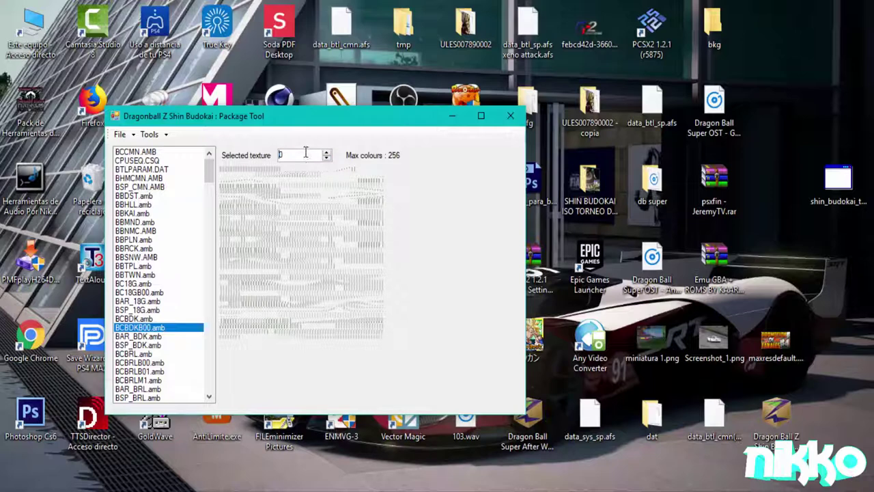
pyautogui.click(326, 153)
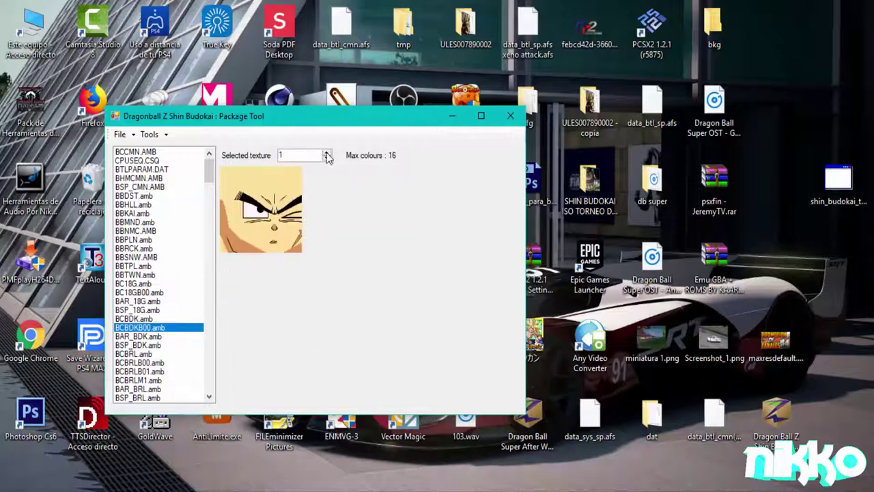
pyautogui.click(327, 153)
# Step: View textures 0 to 2 of BCBRLB01.amb
pyautogui.click(159, 370)
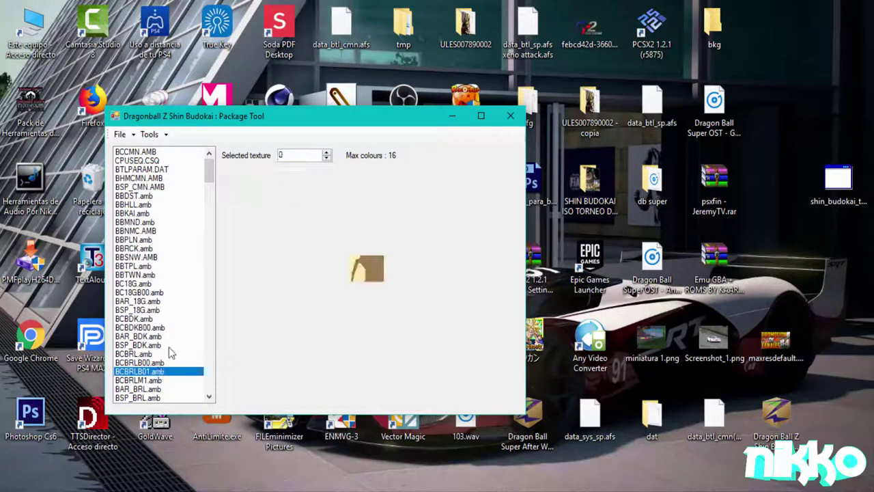
pyautogui.click(326, 152)
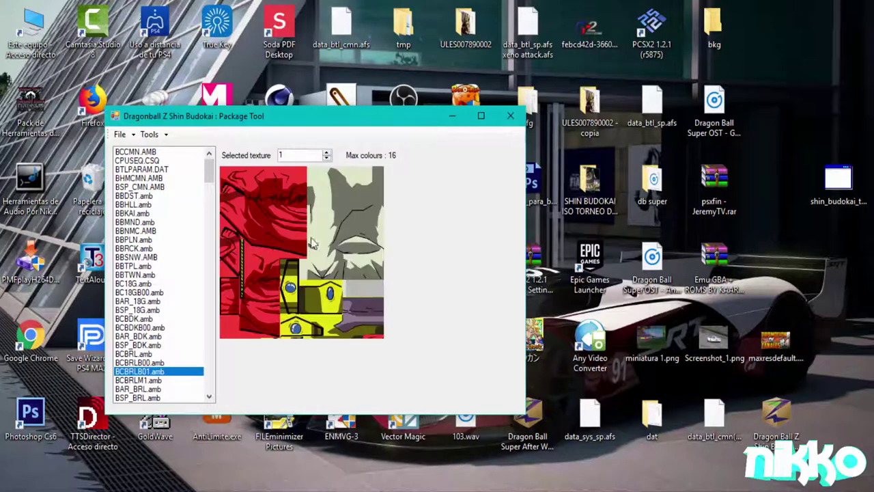
pyautogui.click(327, 152)
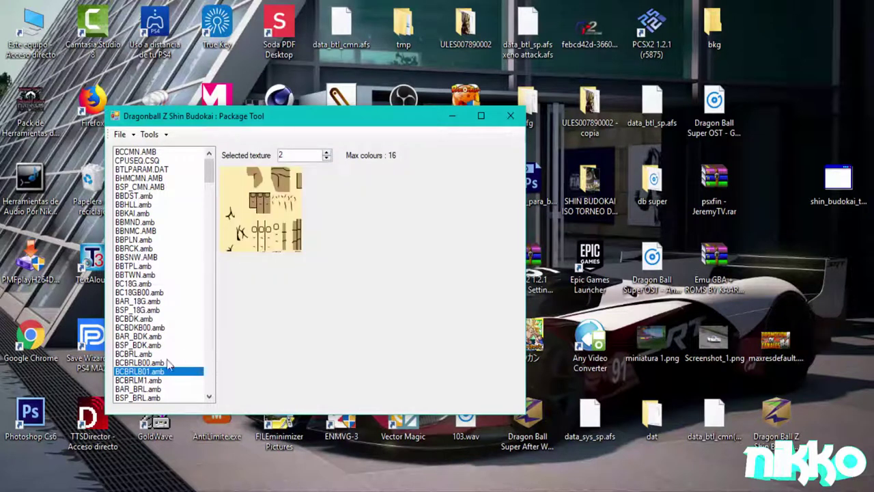
# Step: Look through textures 0 to 2 of BCBULB00.amb
pyautogui.scroll(-3, 170, 365)
pyautogui.click(168, 391)
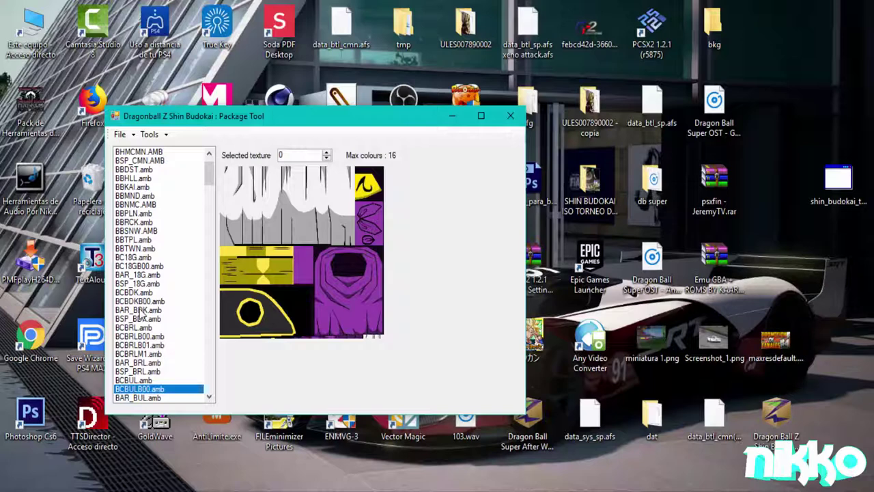
pyautogui.click(327, 154)
pyautogui.click(327, 155)
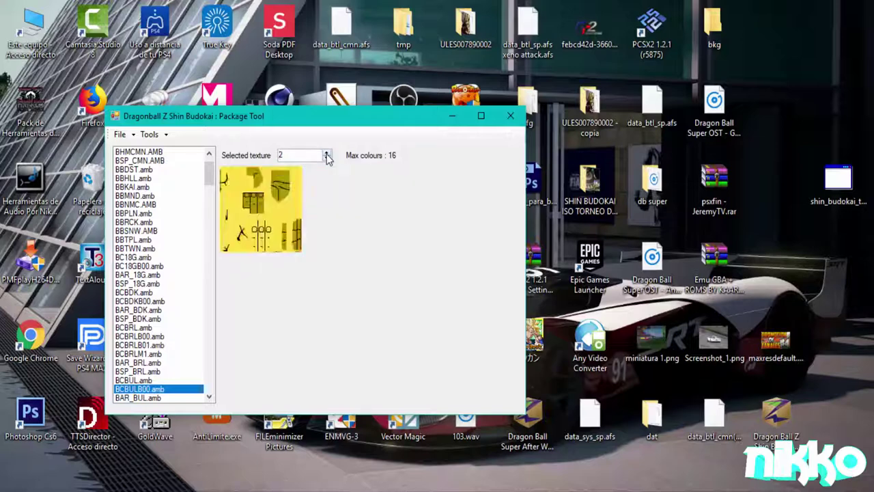
pyautogui.click(327, 158)
pyautogui.click(327, 158)
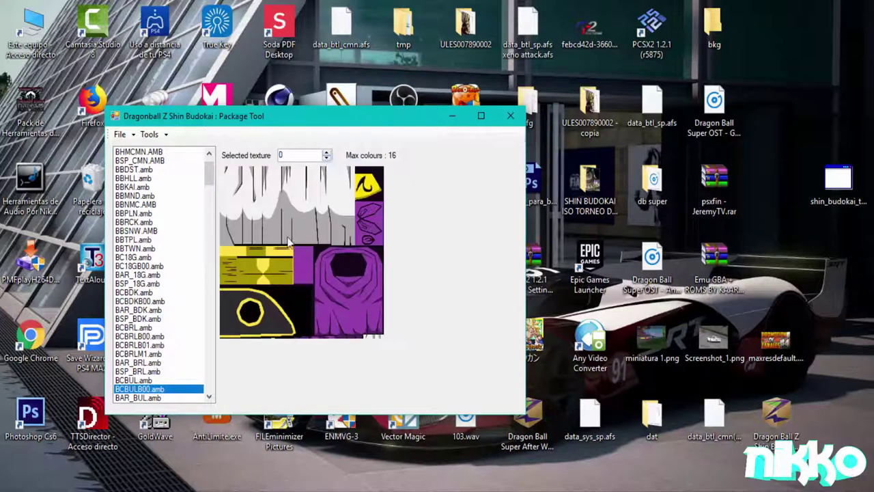
pyautogui.scroll(-2, 130, 355)
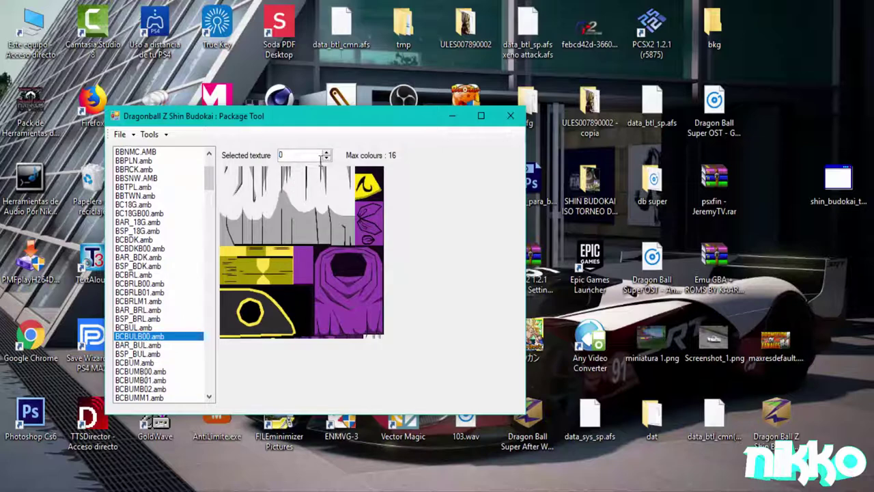
pyautogui.click(326, 152)
pyautogui.click(326, 152)
# Step: Preview BCBUMB00.amb, BCBUMB01.amb and BCBUMB02.amb, checking the additional textures of the latter two
pyautogui.click(161, 371)
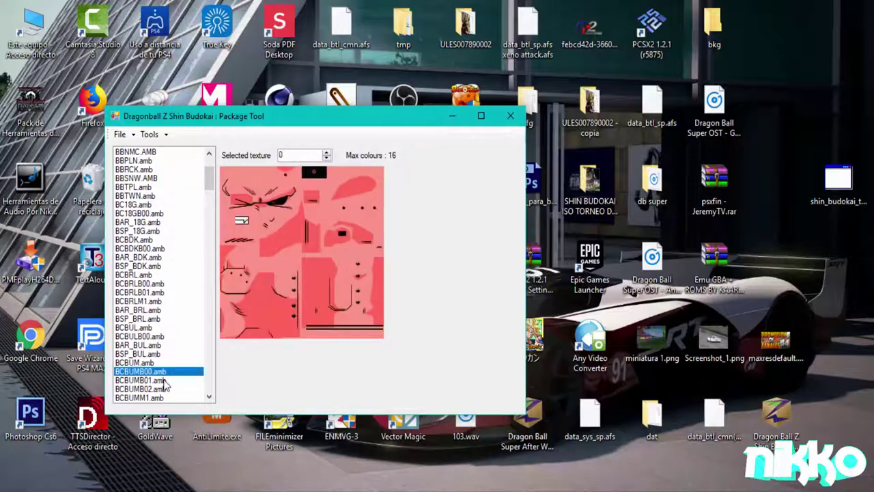
pyautogui.click(164, 379)
pyautogui.click(327, 154)
pyautogui.click(326, 155)
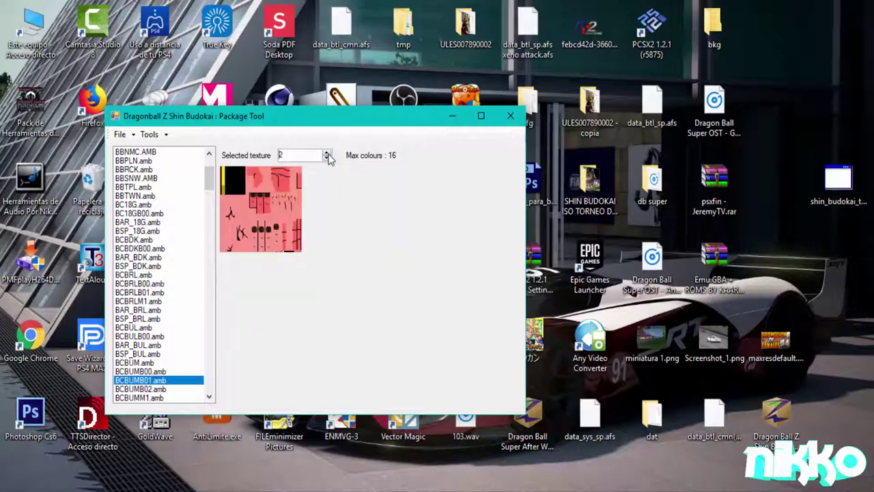
pyautogui.click(164, 388)
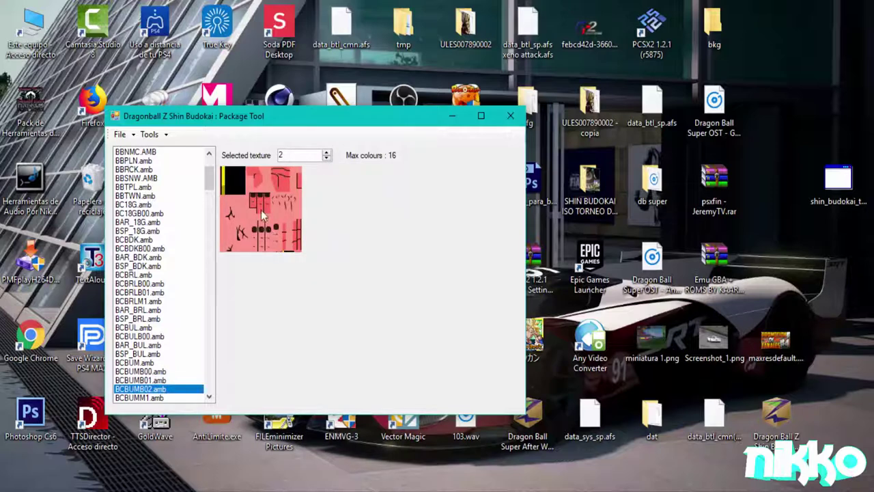
pyautogui.click(326, 155)
pyautogui.click(326, 155)
# Step: Preview the first textures of BCBUSB00.amb and BCCELB00.amb
pyautogui.scroll(-2, 159, 341)
pyautogui.click(159, 389)
pyautogui.scroll(-3, 162, 393)
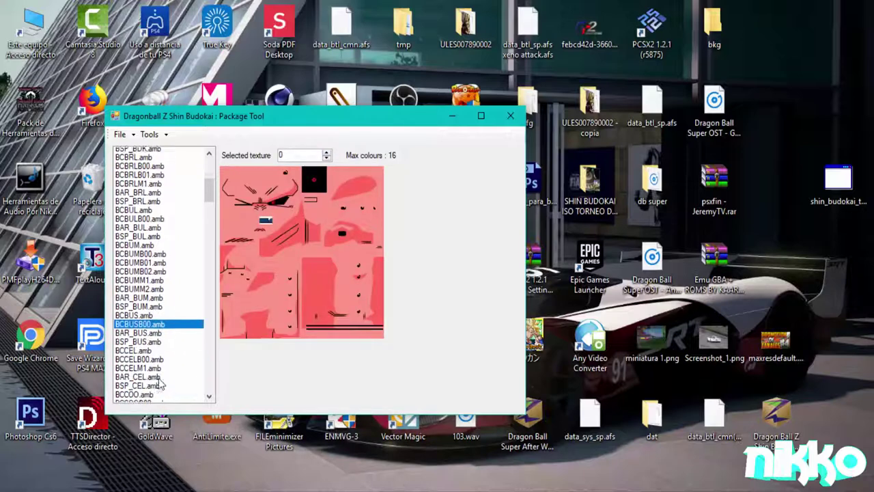
pyautogui.click(151, 338)
pyautogui.click(151, 345)
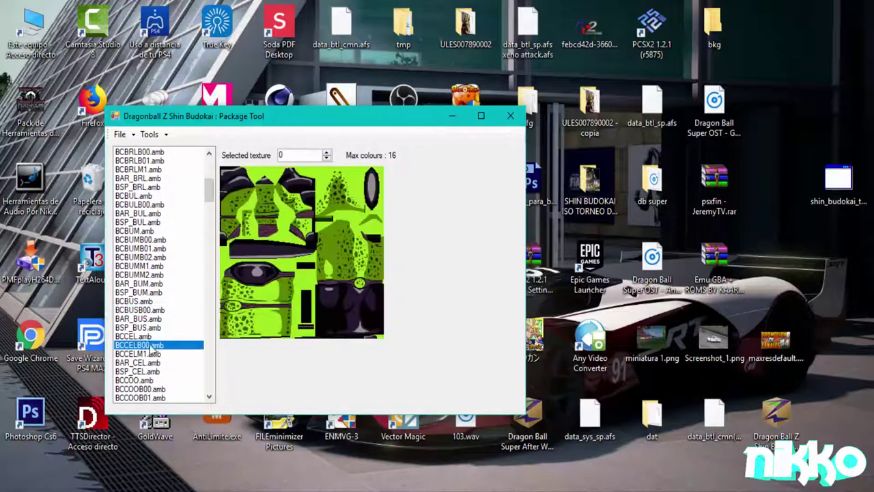
# Step: Preview the first textures of BCCOOB00.amb, BCCOOB01.amb, BCCOOB02.amb and BCDBRB00.amb
pyautogui.scroll(-3, 158, 313)
pyautogui.scroll(-1, 157, 312)
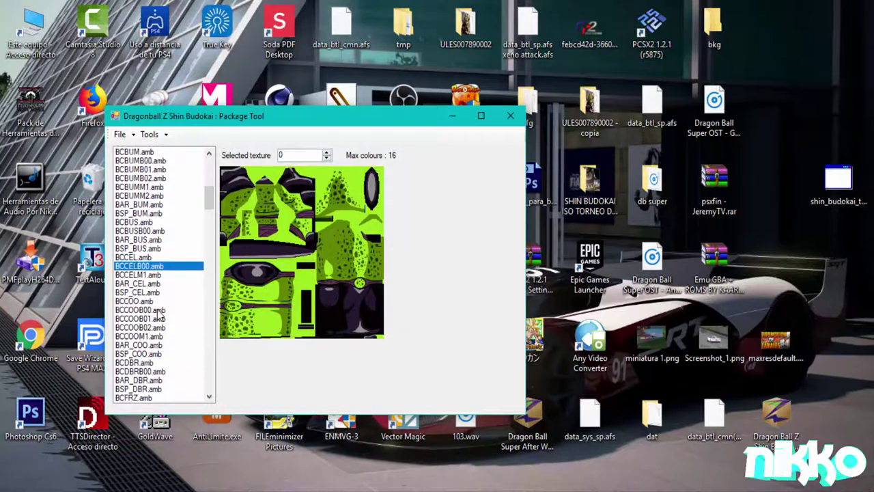
pyautogui.click(157, 311)
pyautogui.click(157, 319)
pyautogui.click(157, 328)
pyautogui.scroll(-1, 157, 330)
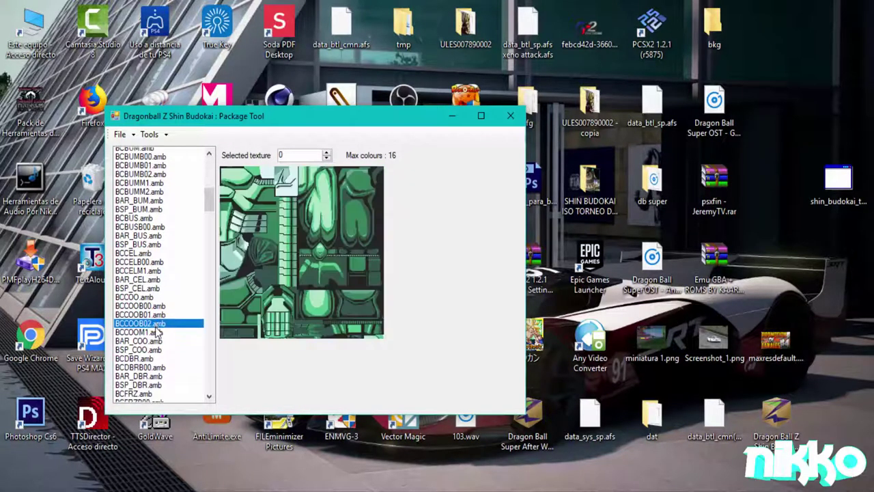
pyautogui.click(169, 346)
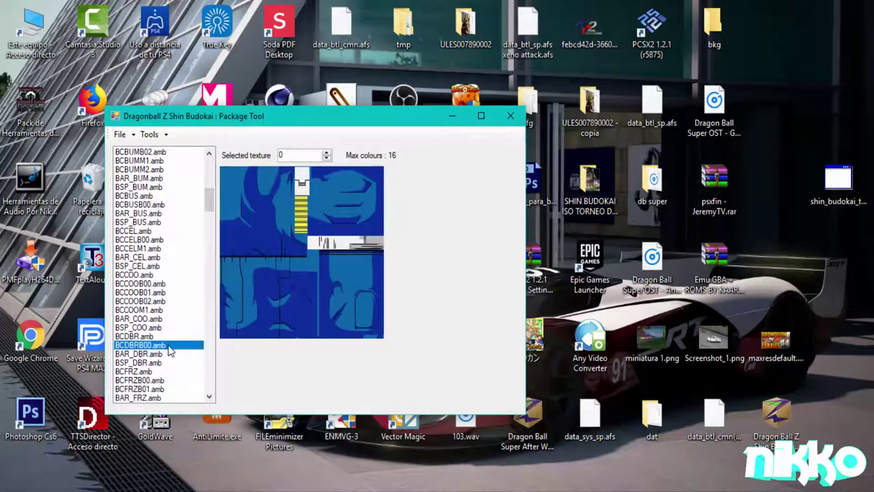
# Step: Preview the first textures of the BCFRZB character files and BCGGTB00.amb
pyautogui.scroll(-2, 170, 348)
pyautogui.click(169, 328)
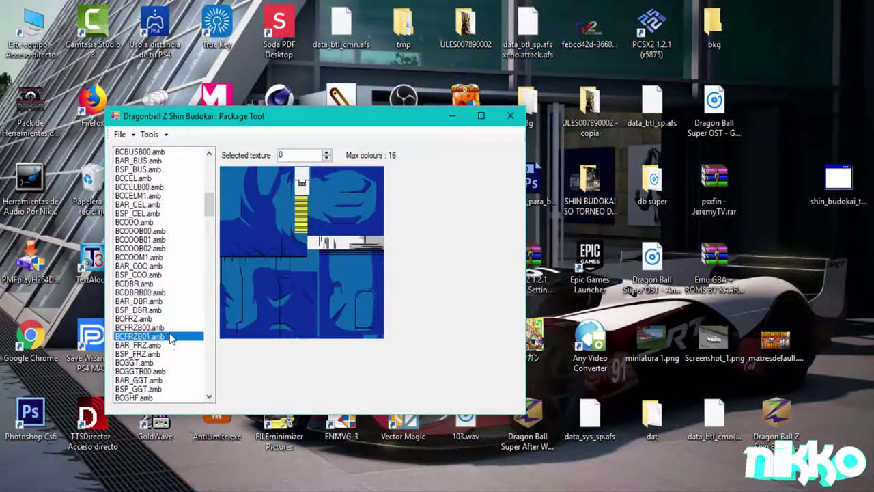
pyautogui.scroll(-1, 169, 326)
pyautogui.click(157, 344)
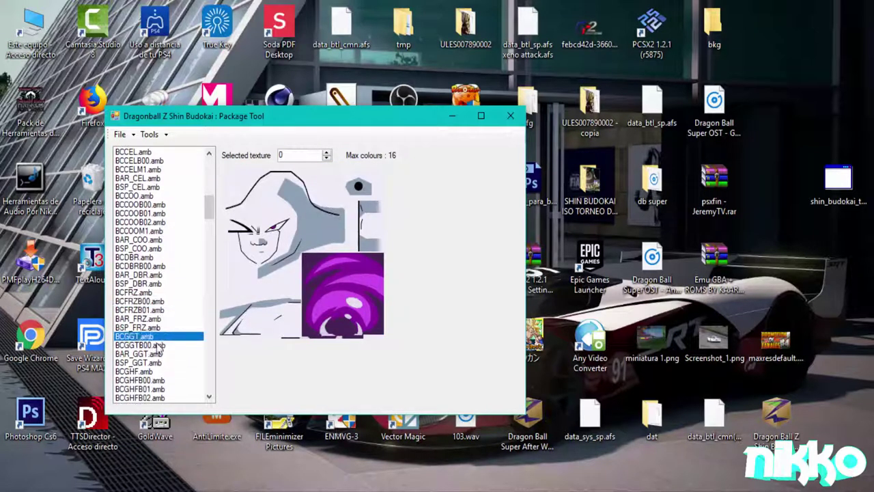
# Step: Select the base character entries BCGGT.amb and BCFRZ.amb in the file list
pyautogui.scroll(-1, 157, 354)
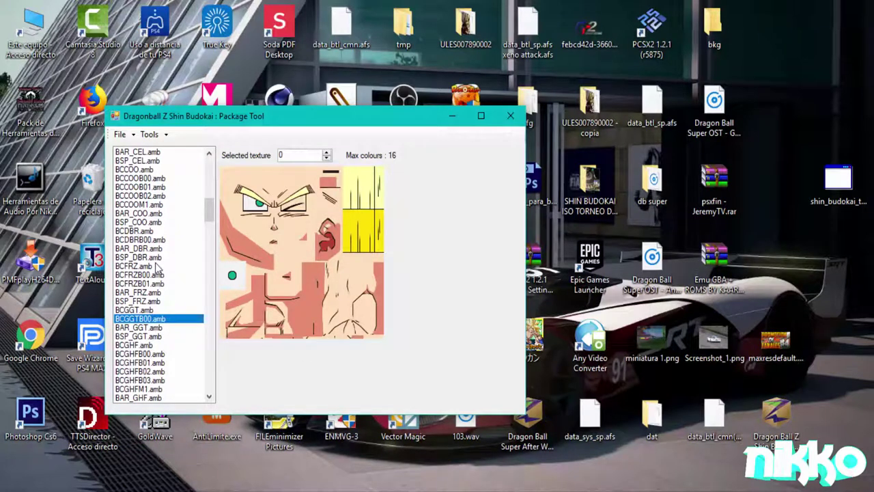
pyautogui.click(135, 311)
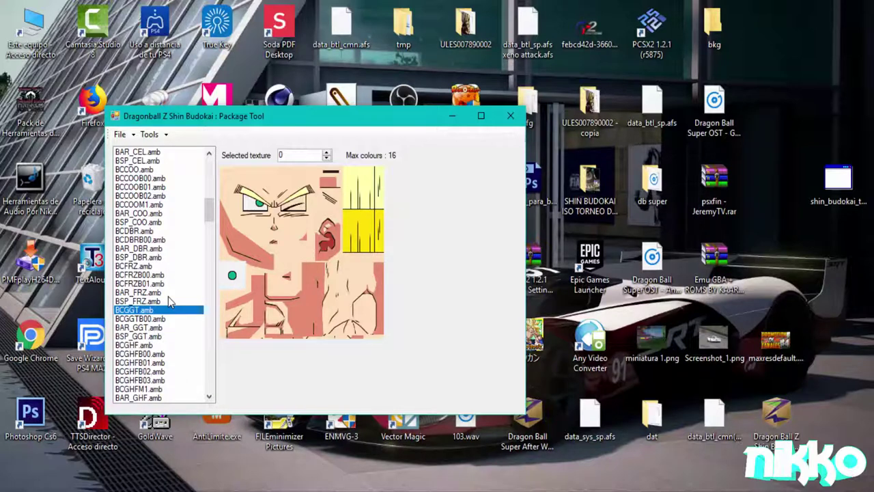
pyautogui.click(136, 266)
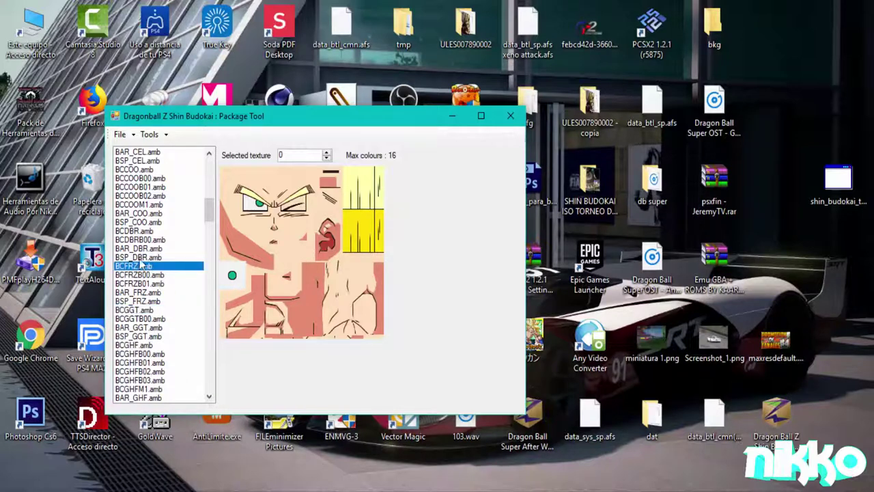
# Step: Select the GGT entries BCGGT.amb, BSP_GGT.amb and BCGGTB00.amb and check the first textures of BCGGTB00.amb
pyautogui.click(139, 310)
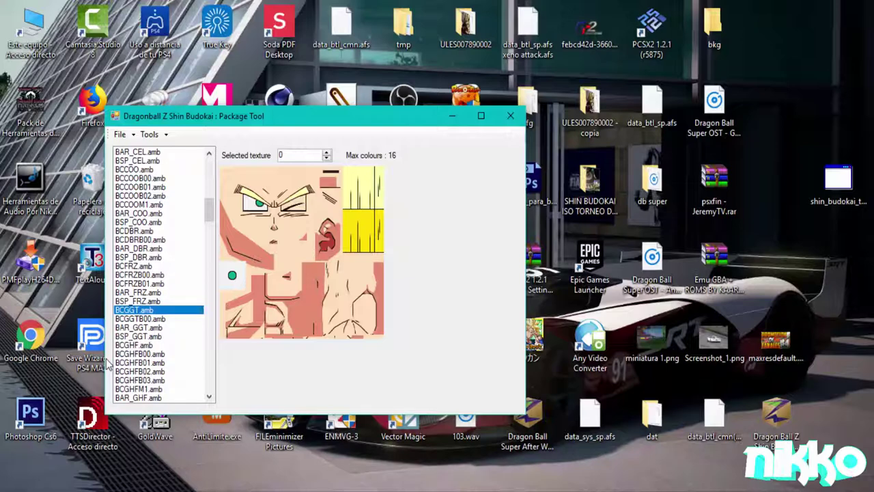
pyautogui.click(146, 336)
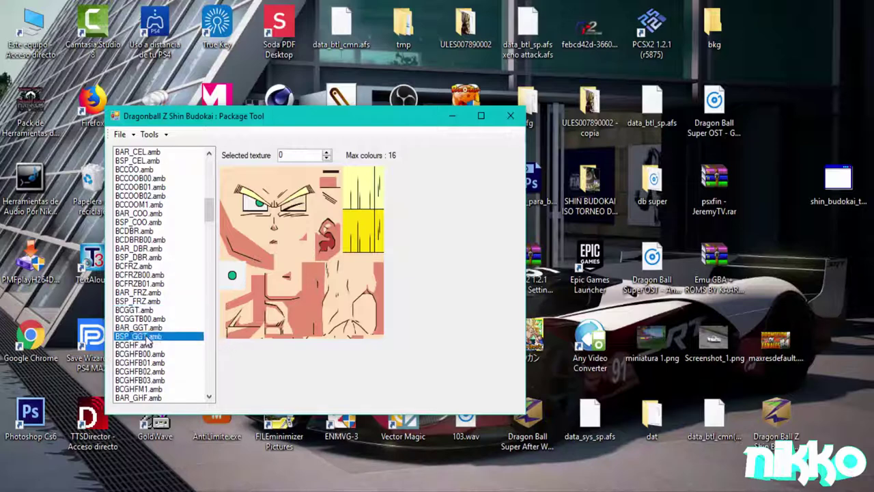
pyautogui.click(324, 152)
pyautogui.click(324, 153)
pyautogui.click(159, 319)
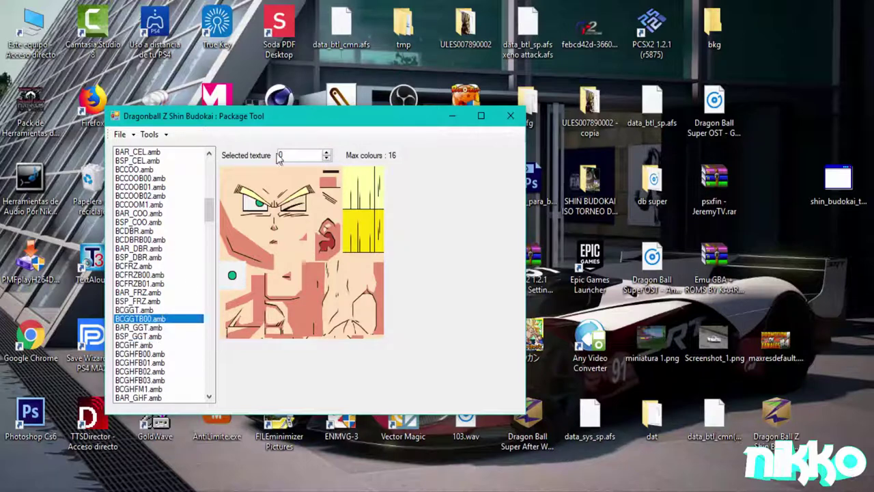
pyautogui.click(325, 153)
pyautogui.click(326, 158)
pyautogui.click(156, 335)
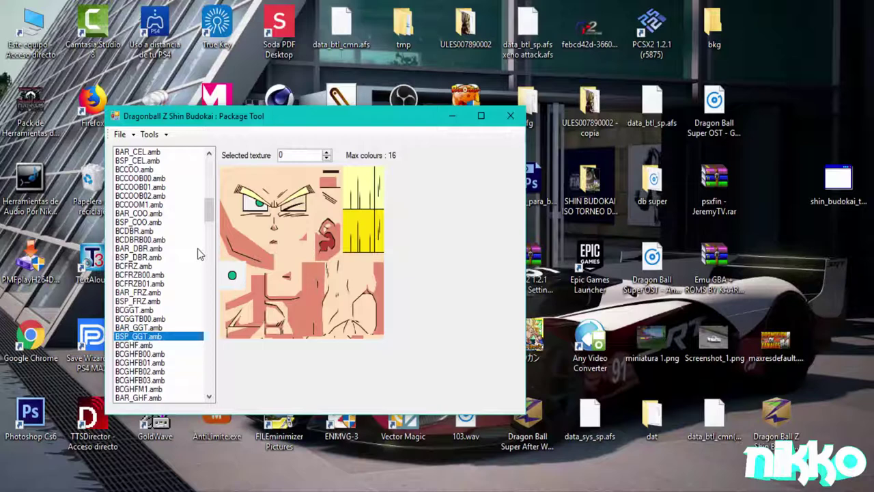
# Step: Browse the BAR_GGT.amb textures up through number 12 and return to texture 0
pyautogui.click(133, 327)
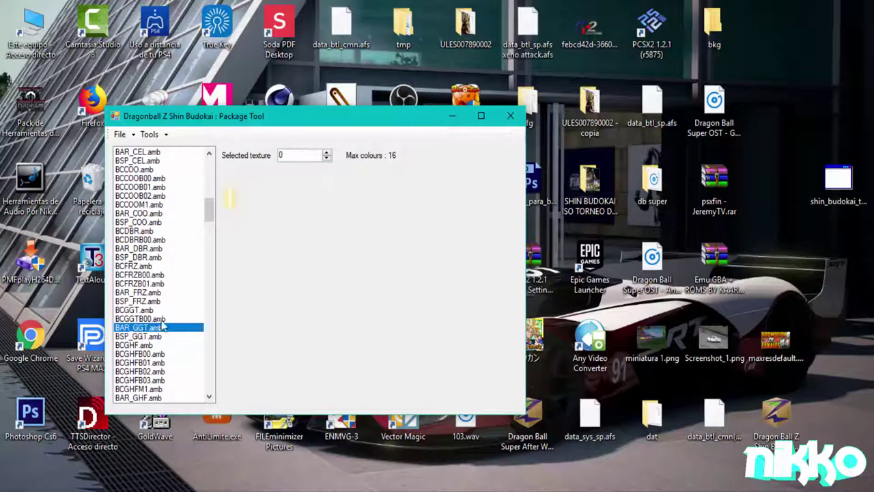
pyautogui.click(326, 153)
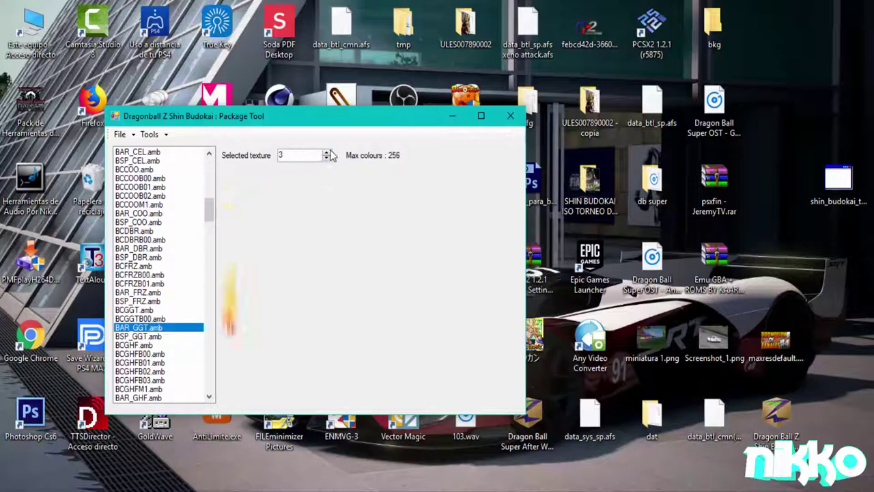
pyautogui.click(330, 150)
pyautogui.click(330, 151)
pyautogui.click(330, 150)
pyautogui.click(330, 150)
pyautogui.click(331, 150)
pyautogui.doubleClick(331, 151)
pyautogui.click(330, 151)
pyautogui.click(330, 150)
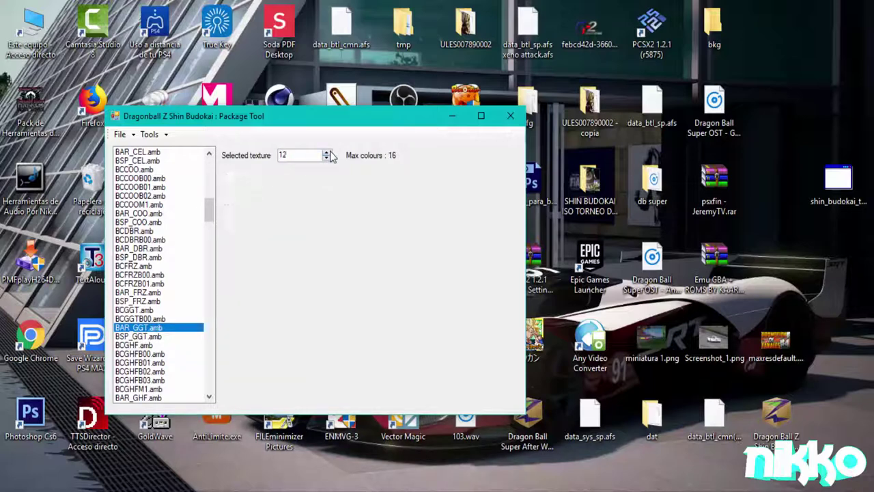
pyautogui.click(327, 153)
pyautogui.click(327, 152)
pyautogui.click(327, 157)
pyautogui.click(327, 157)
pyautogui.click(329, 156)
pyautogui.click(329, 157)
pyautogui.click(329, 157)
pyautogui.click(329, 157)
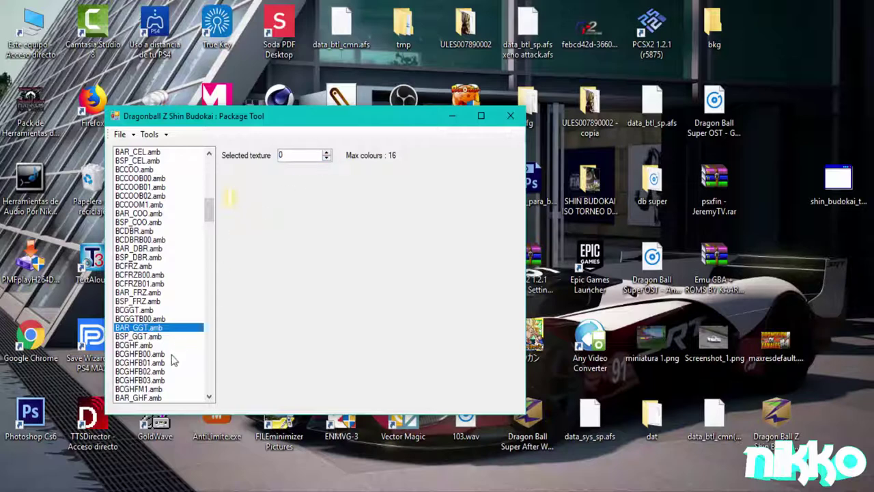
# Step: Go back to BCGGTB00.amb, then preview textures 0 to 2 of BCGHFB00.amb
pyautogui.click(150, 328)
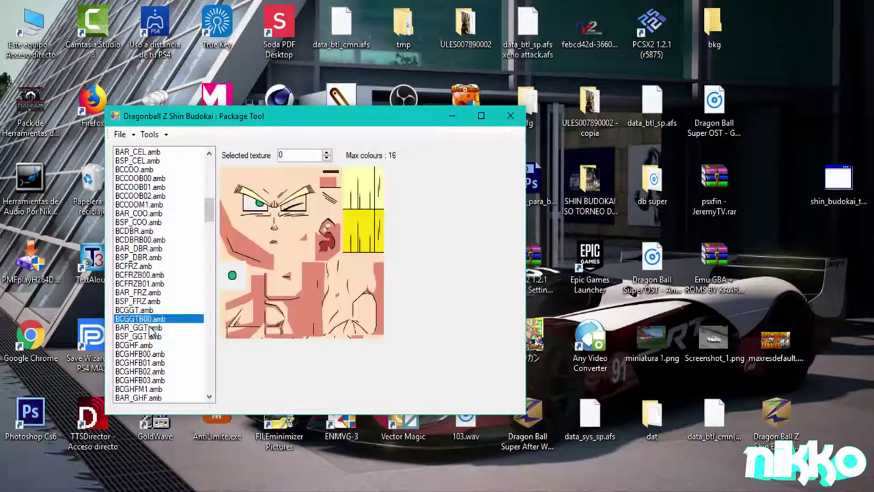
pyautogui.click(153, 354)
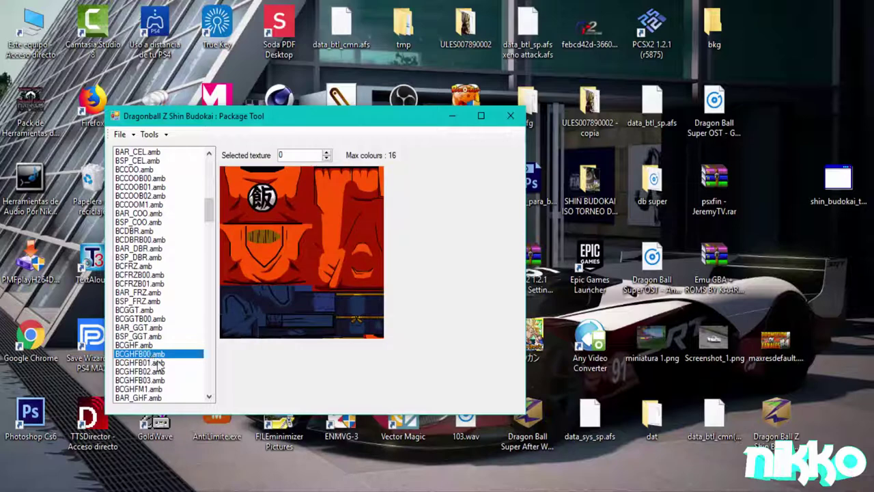
pyautogui.click(326, 154)
pyautogui.click(326, 155)
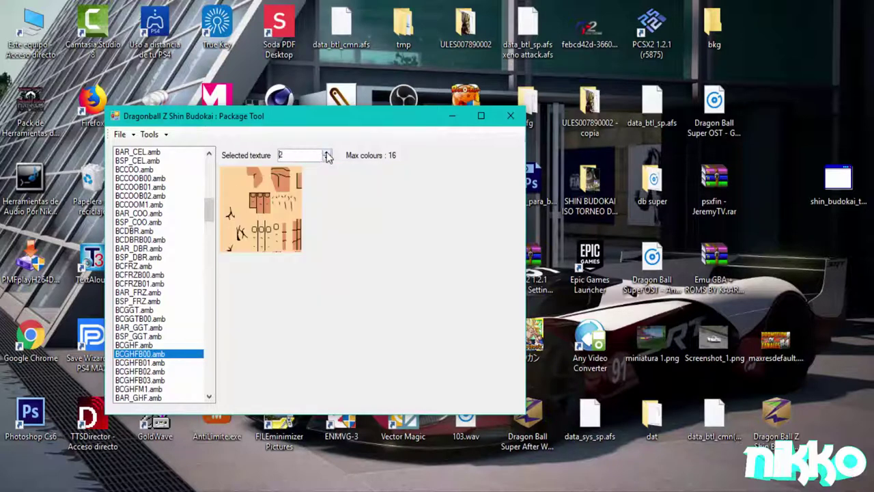
pyautogui.click(327, 158)
pyautogui.click(326, 157)
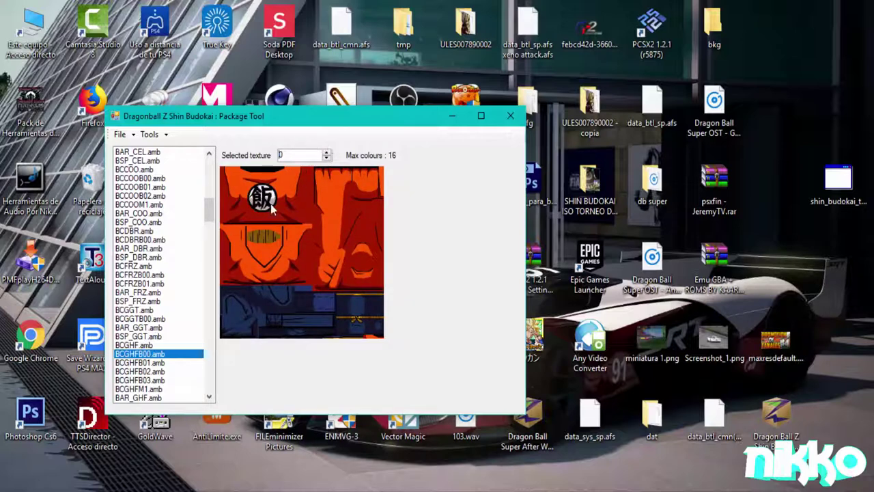
pyautogui.click(326, 152)
pyautogui.click(327, 153)
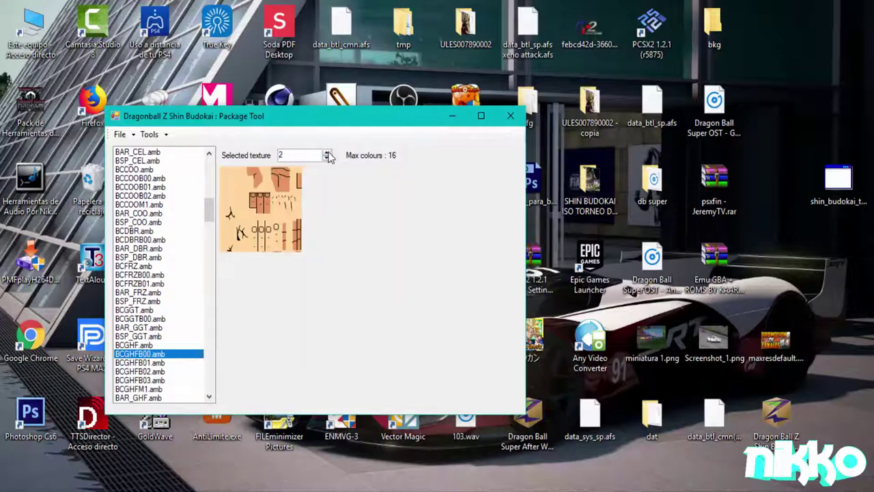
pyautogui.scroll(-1, 164, 378)
pyautogui.scroll(-1, 164, 377)
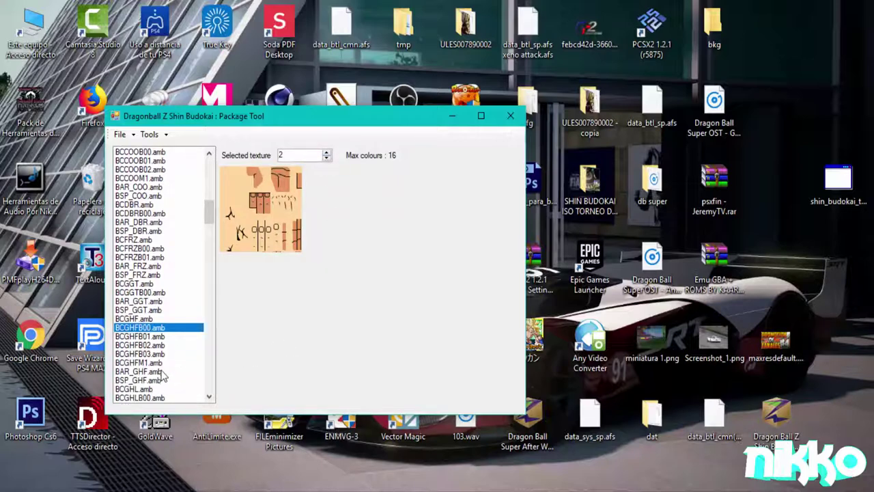
# Step: Preview textures 0 to 2 of BCGHLB00.amb
pyautogui.click(161, 397)
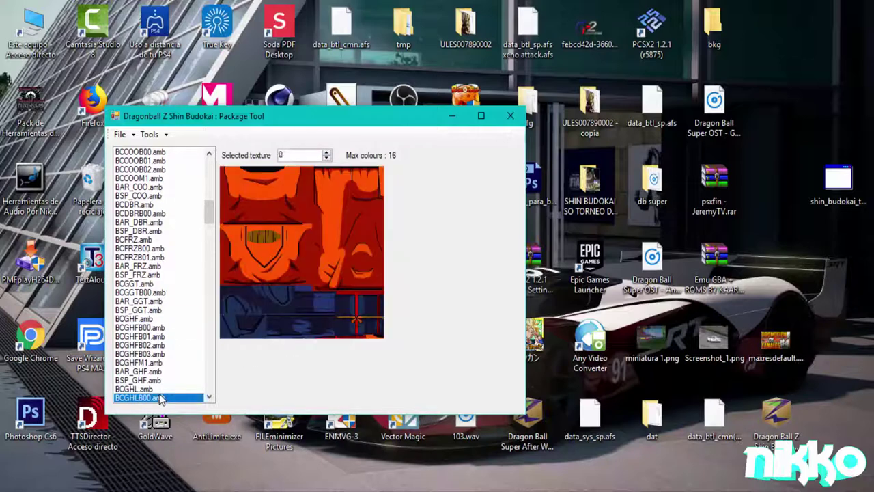
pyautogui.click(326, 153)
pyautogui.click(326, 152)
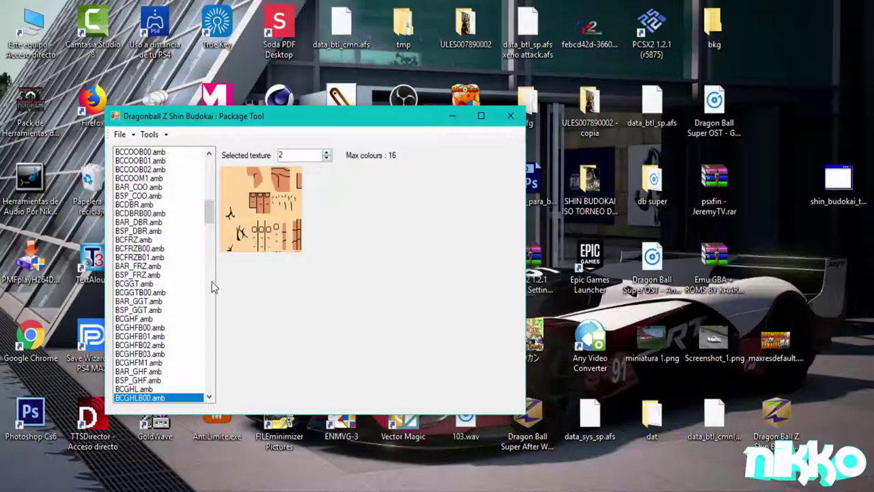
# Step: Preview BCGHLB01.amb and textures 0 to 3 of BCGHLB03.amb
pyautogui.scroll(-2, 150, 348)
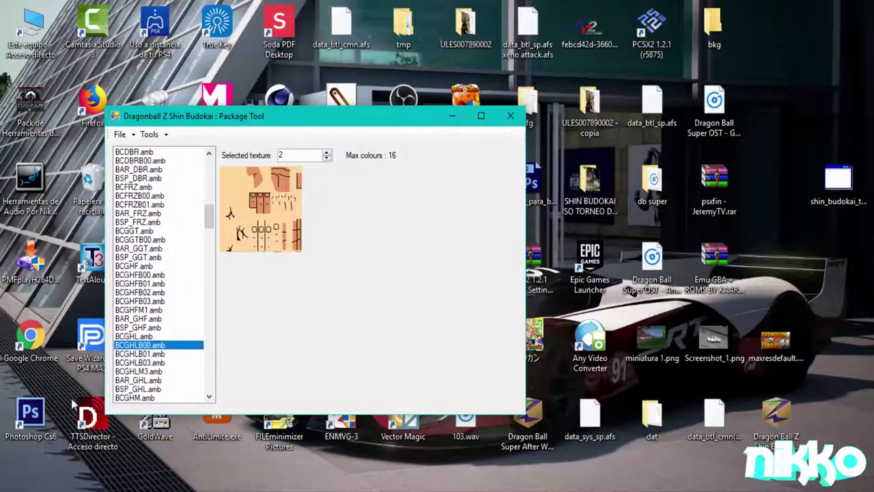
pyautogui.click(130, 354)
pyautogui.click(131, 363)
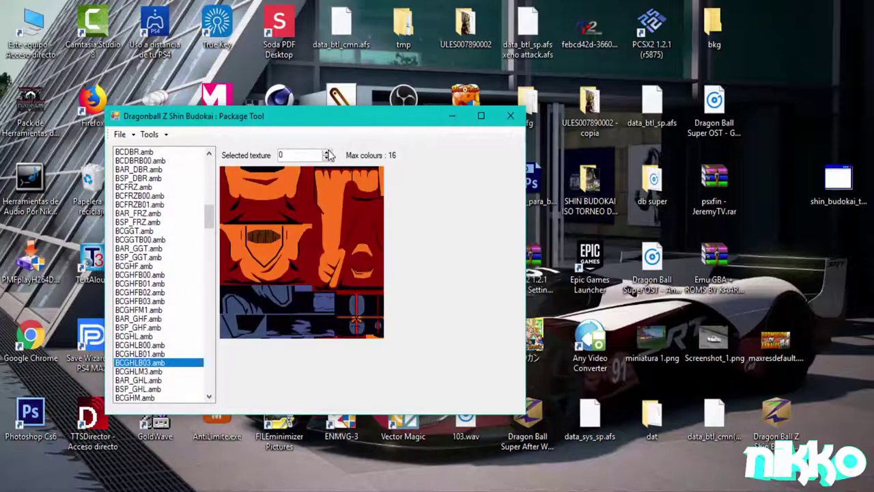
pyautogui.click(327, 153)
pyautogui.click(327, 153)
pyautogui.click(327, 153)
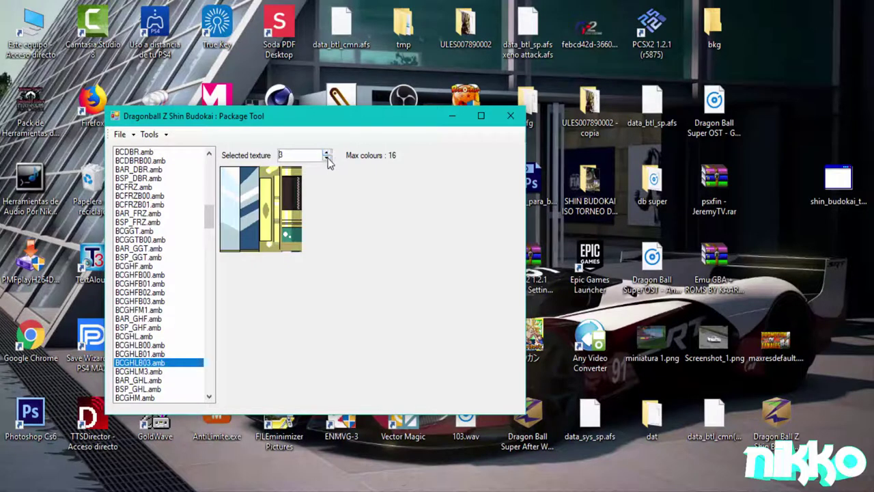
# Step: Preview the first texture of BCGHMB00.amb and the first two textures of BCGOKB00.amb
pyautogui.scroll(-2, 209, 222)
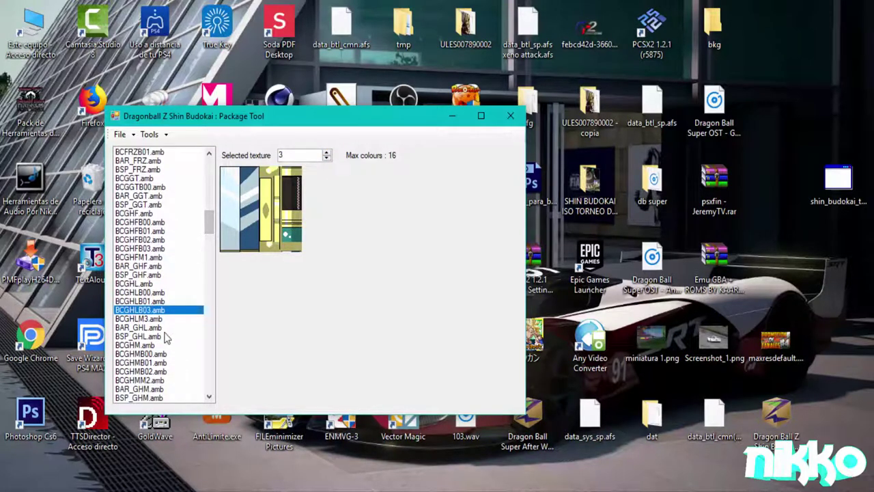
pyautogui.click(159, 362)
pyautogui.scroll(-2, 160, 365)
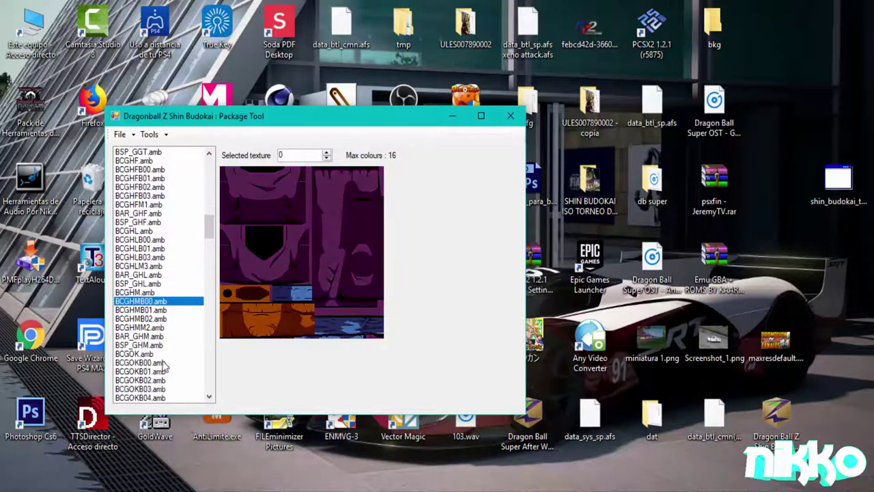
pyautogui.click(163, 362)
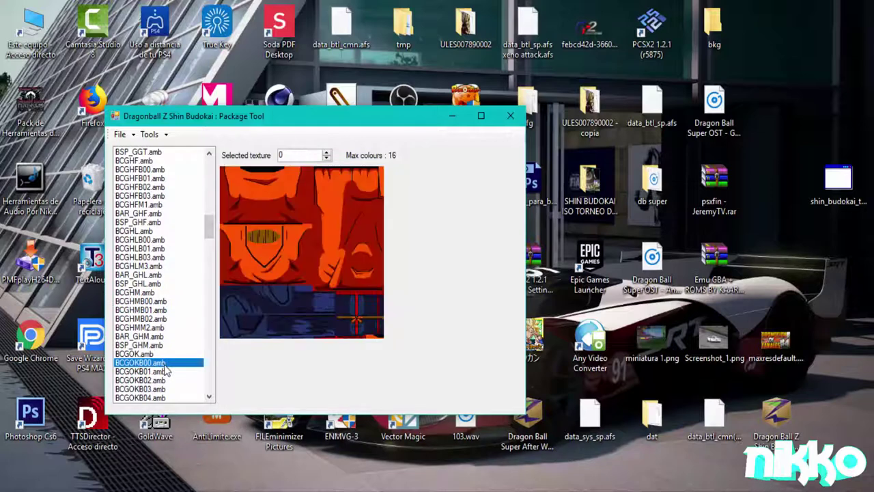
pyautogui.click(327, 152)
pyautogui.click(327, 158)
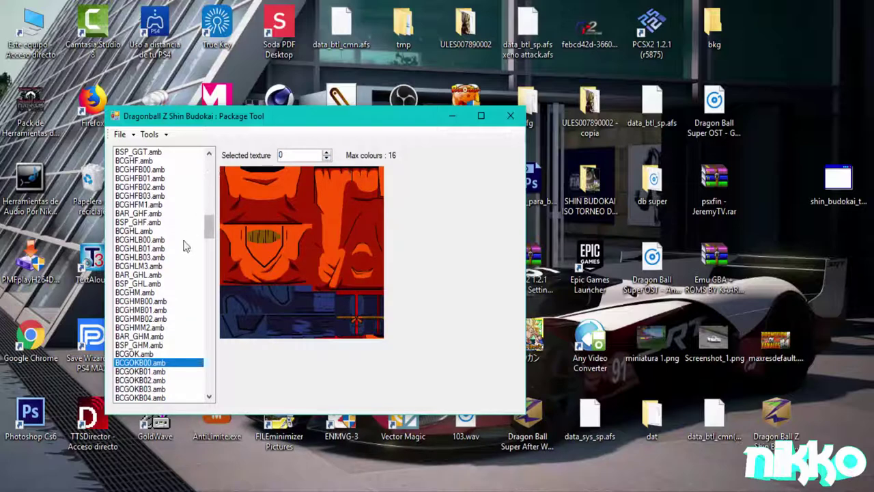
# Step: Select the base entry BCGOK.amb and view the next texture of BCGOKB00.amb
pyautogui.scroll(-1, 154, 348)
pyautogui.scroll(-1, 155, 349)
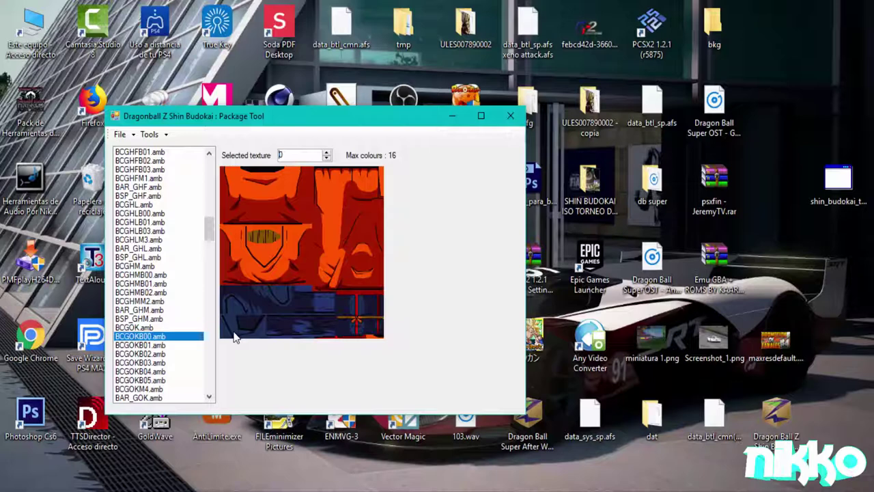
pyautogui.click(119, 327)
pyautogui.click(126, 338)
pyautogui.click(326, 153)
# Step: Select BCGOKB02.amb and preview its first textures, returning to texture 0
pyautogui.click(150, 355)
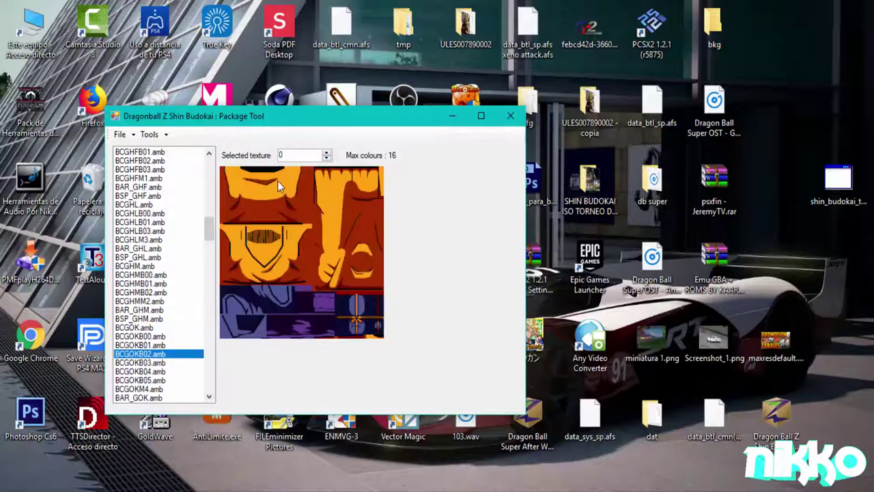
pyautogui.click(326, 153)
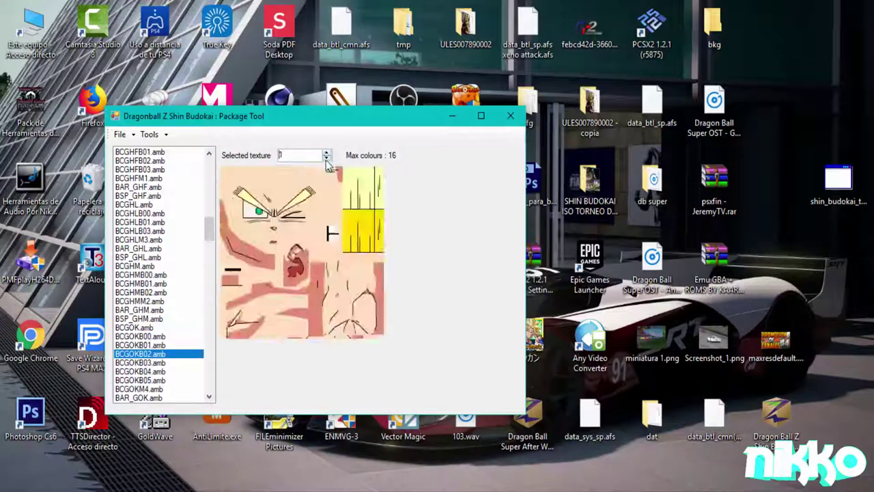
pyautogui.click(326, 157)
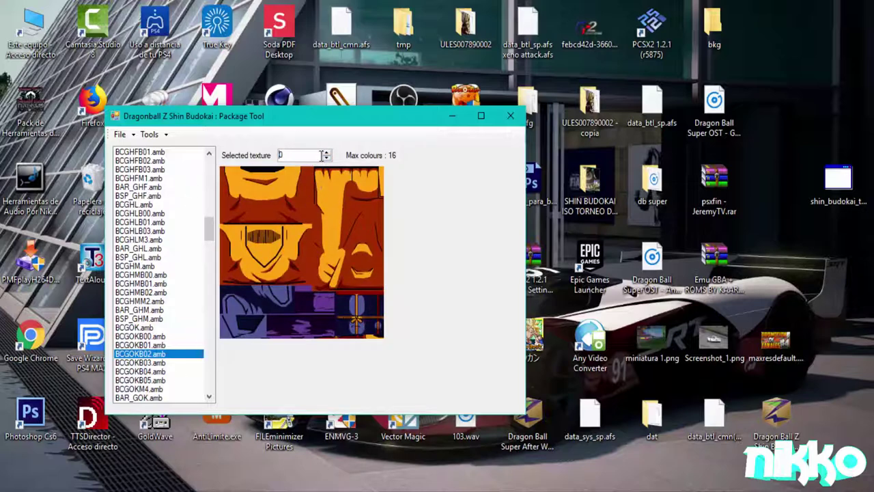
pyautogui.click(325, 152)
pyautogui.click(325, 152)
pyautogui.doubleClick(327, 159)
# Step: Start exporting BCGOKB02.amb as a file and create a desktop folder named MODIFICACION VIDEO for it
pyautogui.click(151, 134)
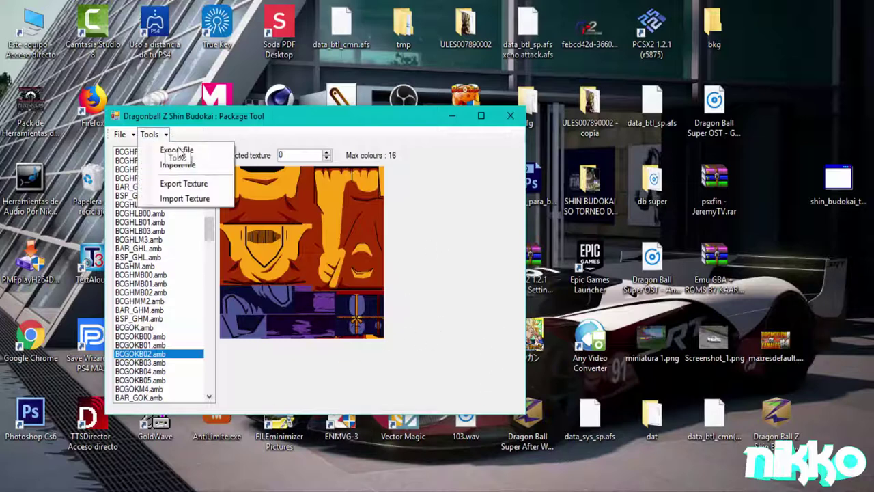
pyautogui.click(184, 145)
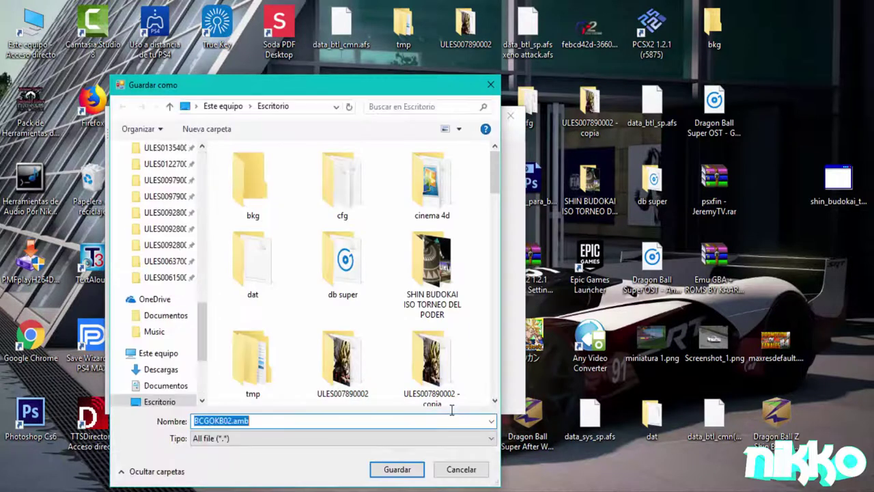
pyautogui.click(451, 414)
pyautogui.rightClick(482, 195)
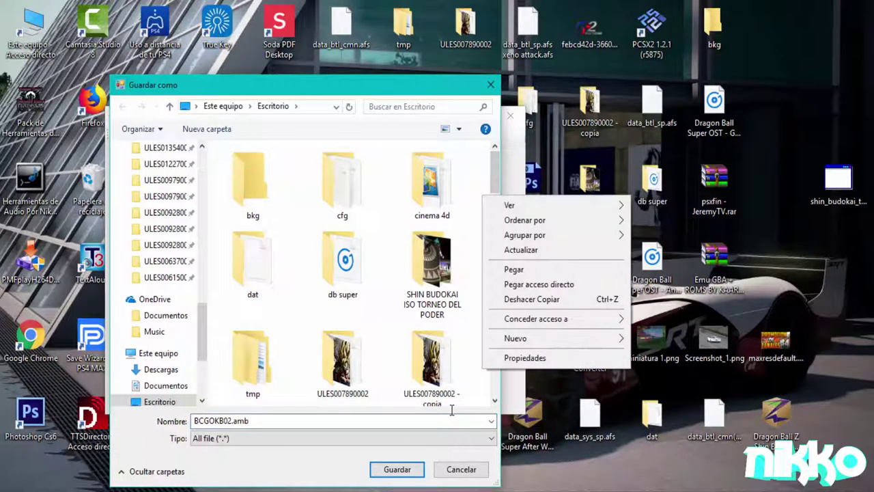
pyautogui.moveTo(553, 338)
pyautogui.click(662, 339)
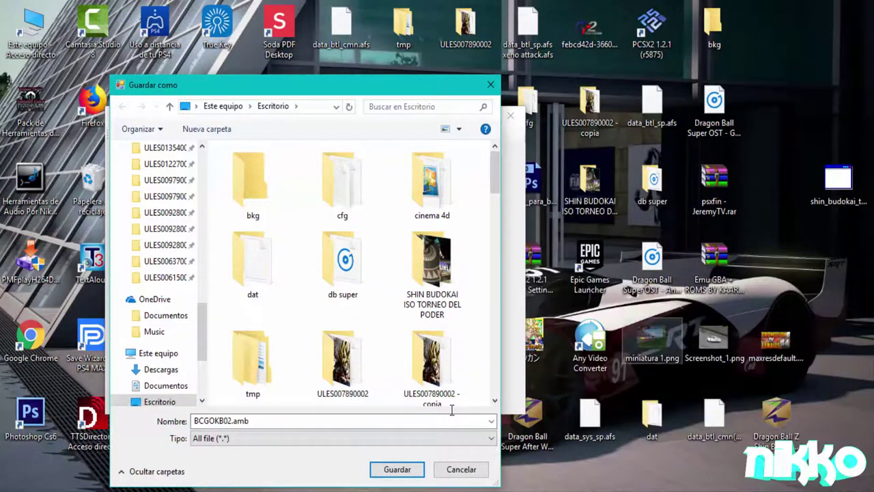
pyautogui.press('BackSpace')
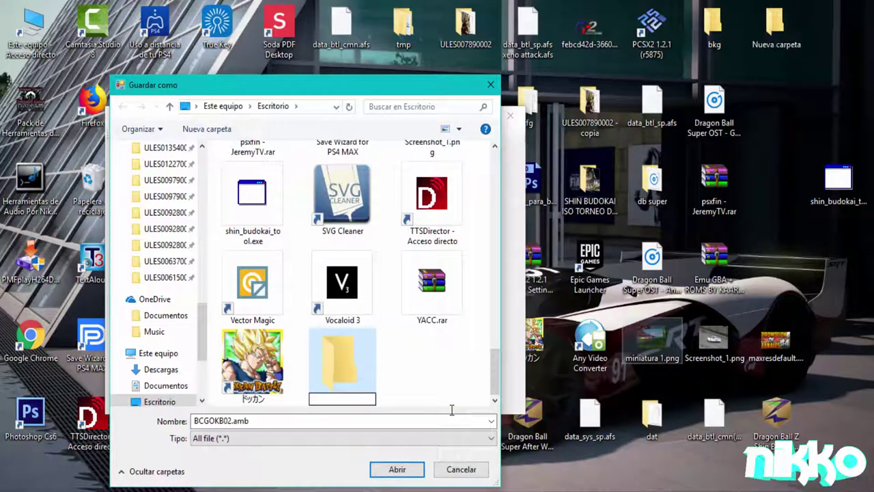
pyautogui.write('MODIFI')
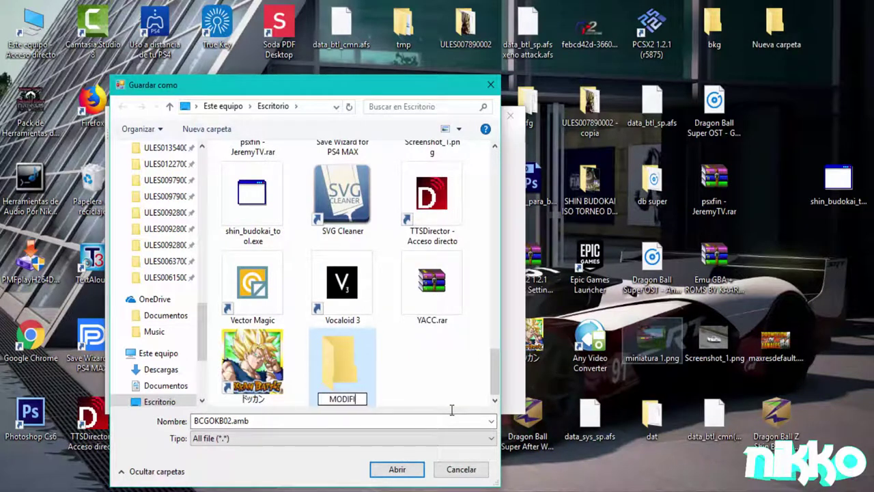
pyautogui.write('CACION ')
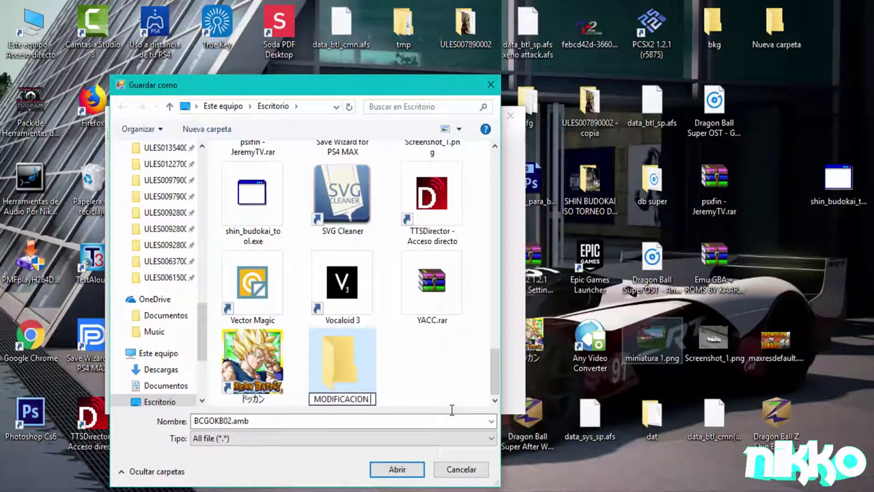
pyautogui.write('VIDEO')
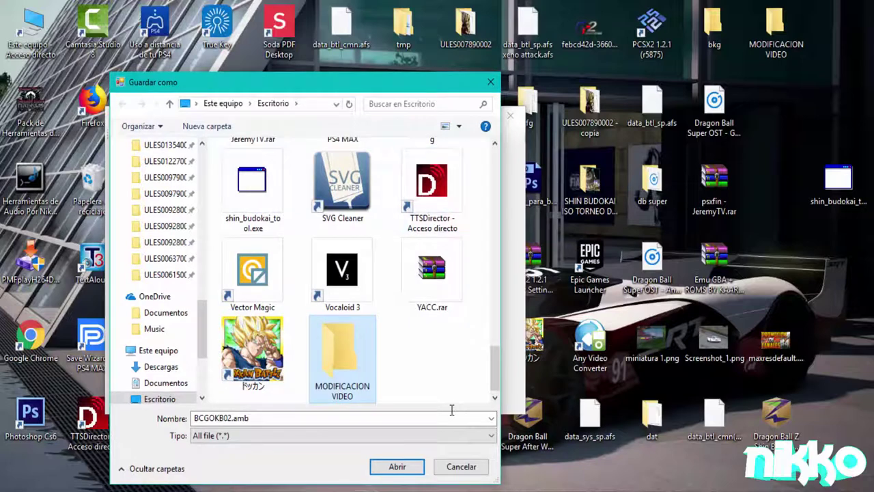
# Step: Save BCGOKB02.amb into the MODIFICACION VIDEO folder and move the tool window to the middle of the desktop
pyautogui.press('Return')
pyautogui.press('Return')
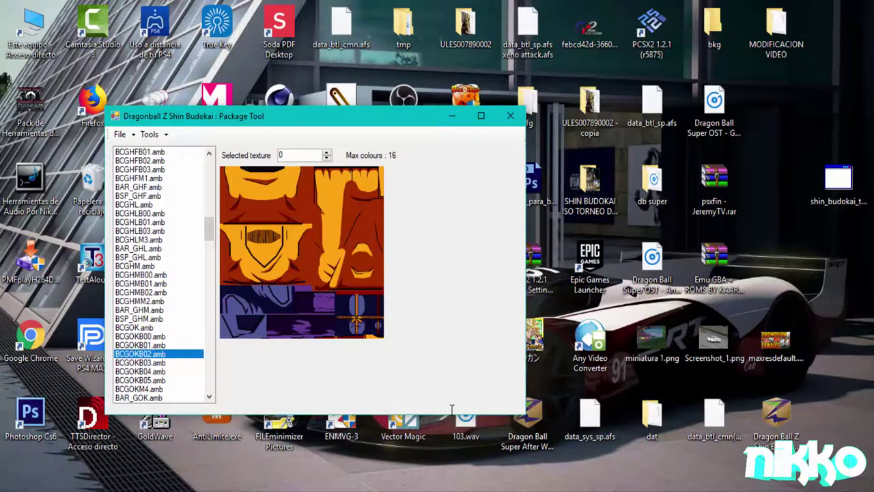
pyautogui.moveTo(362, 121); pyautogui.dragTo(555, 145)
# Step: Preview texture 1 of BCGOKB02.amb and textures 0 to 2 of BCGOKB01.amb
pyautogui.press('Up')
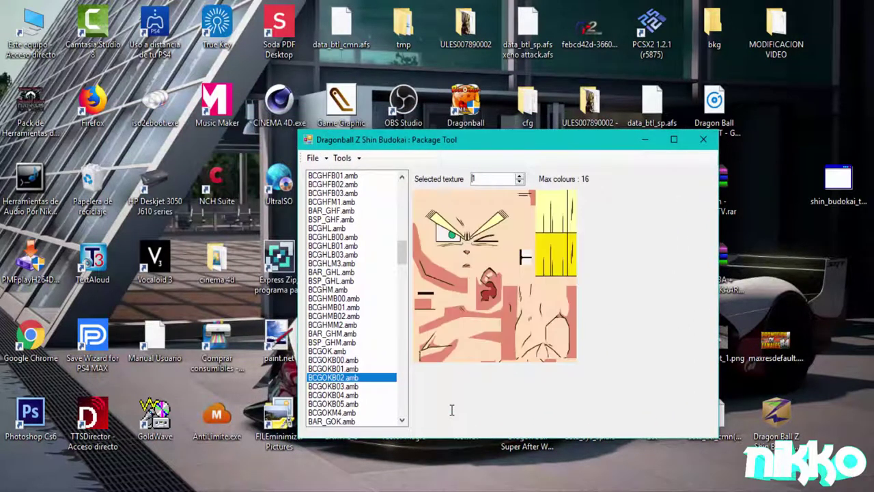
pyautogui.press('Up')
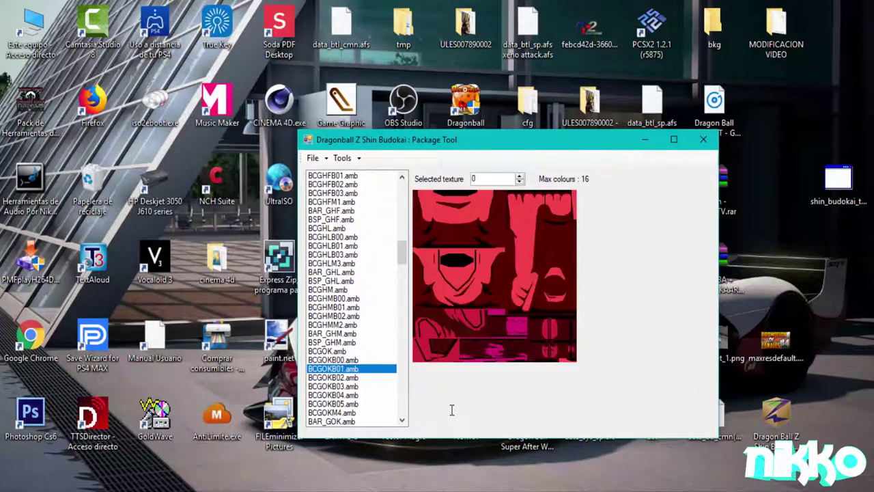
pyautogui.press('Up')
pyautogui.press('Up')
pyautogui.press('Down')
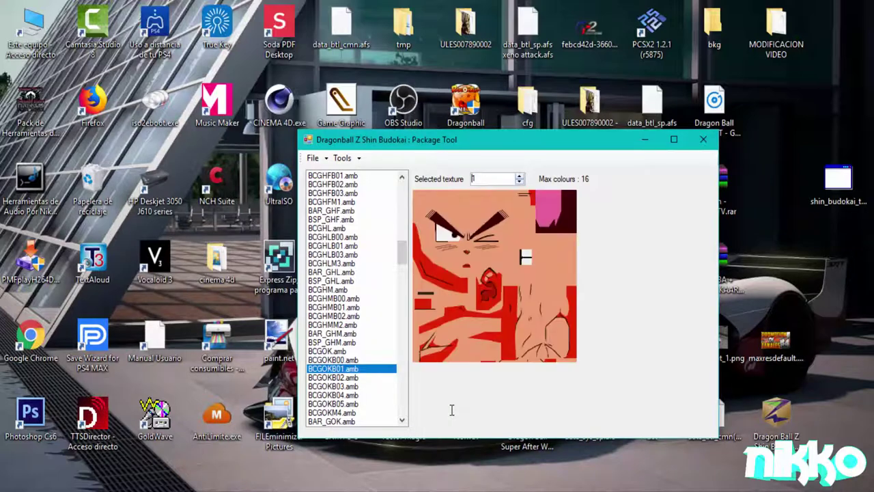
pyautogui.press('Down')
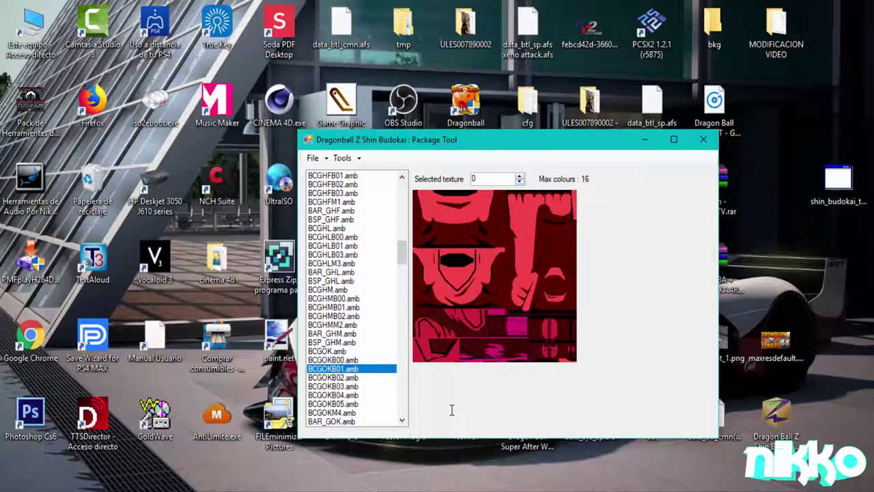
pyautogui.press('Up')
pyautogui.press('Up')
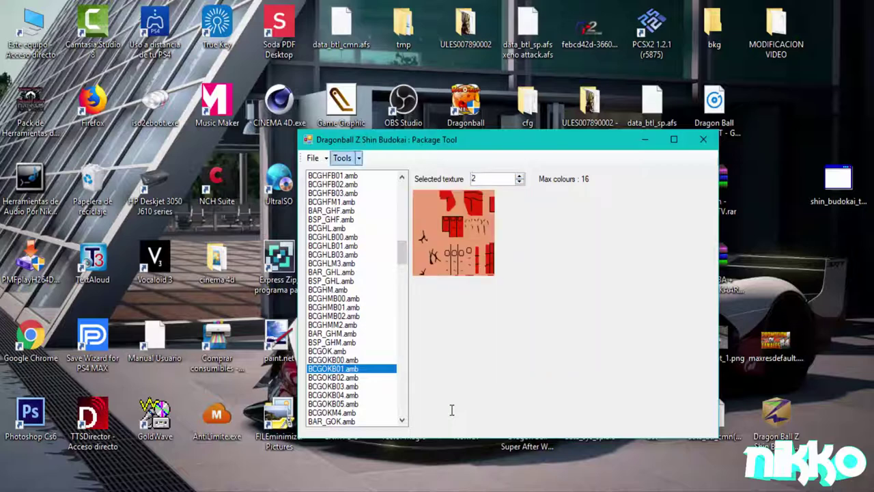
# Step: Select BCGOKB05.amb and preview its textures, returning to texture 0
pyautogui.hotkey('shift', 'Tab')
pyautogui.press('Down')
pyautogui.press('Down')
pyautogui.press('Down')
pyautogui.press('Down')
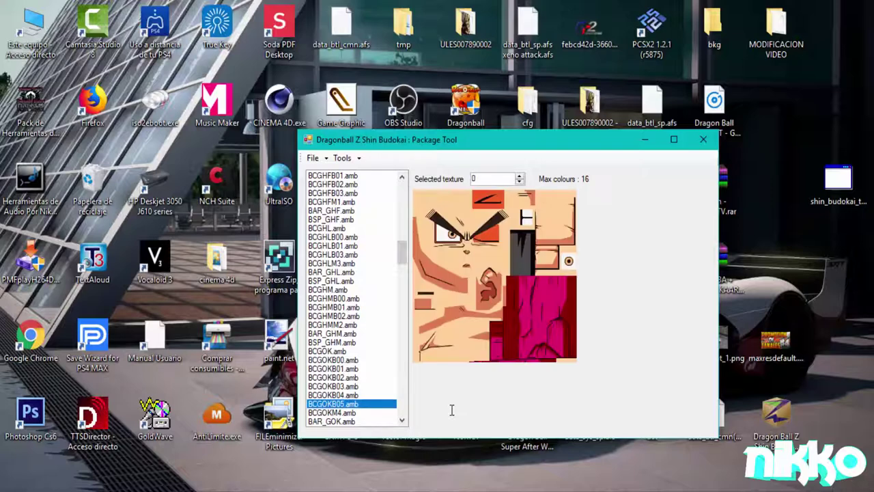
pyautogui.press('Tab')
pyautogui.press('Up')
pyautogui.press('Up')
pyautogui.press('Down')
pyautogui.press('Down')
# Step: Import the exported BCGOKB02.amb from the MODIFICACION VIDEO folder over BCGOKB05.amb
pyautogui.hotkey('alt', 't')
pyautogui.press('Down')
pyautogui.press('Return')
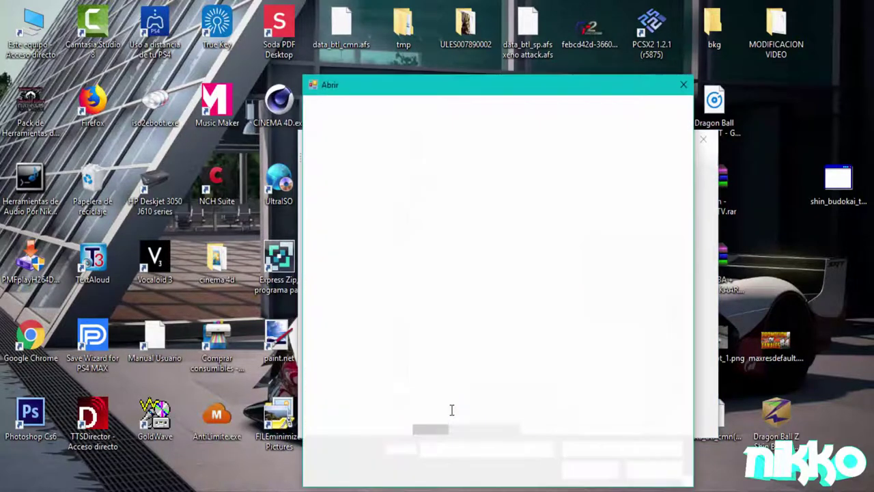
pyautogui.press('Return')
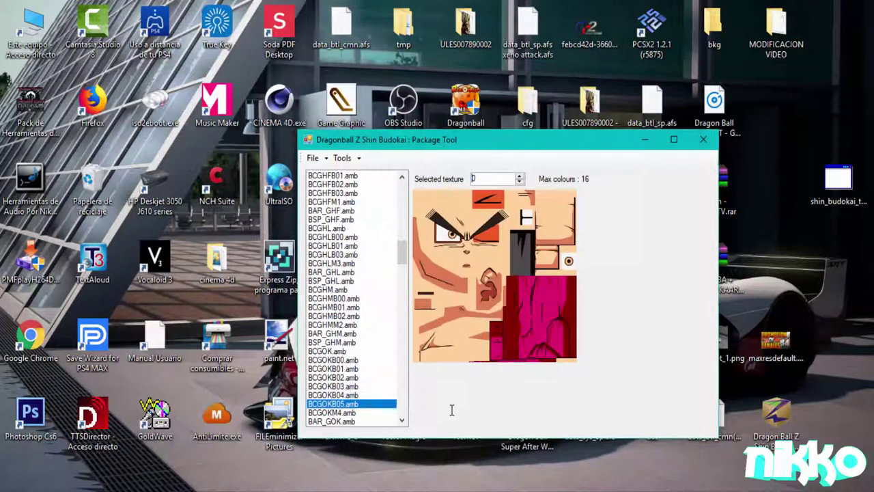
# Step: Reload BCGOKB05.amb and check its replaced textures up to texture 2, returning to texture 0
pyautogui.press('Up')
pyautogui.press('Down')
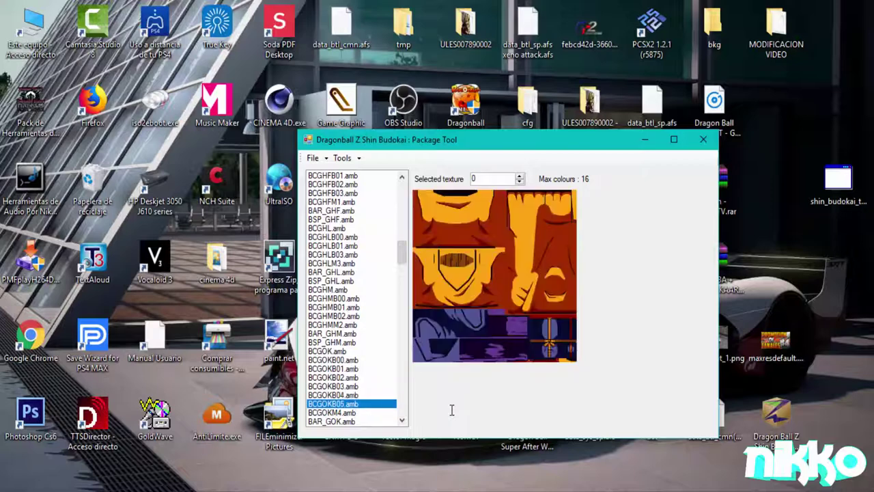
pyautogui.press('Up')
pyautogui.press('Up')
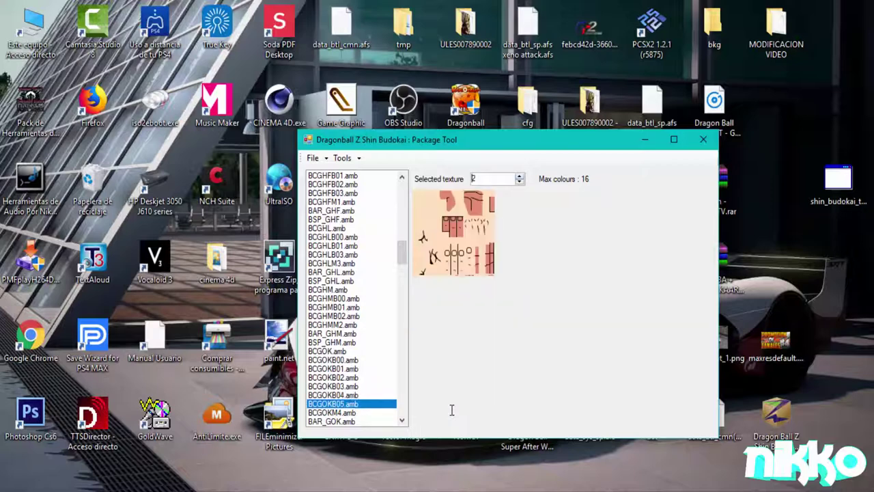
pyautogui.press('Down')
pyautogui.press('Down')
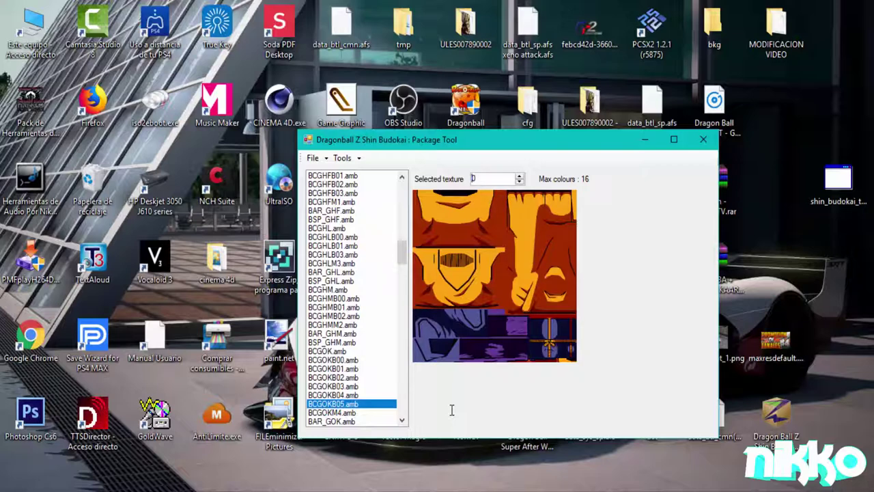
# Step: Compare texture 0 of BCGOKB04.amb with textures 0 to 2 of BCGOKB05.amb
pyautogui.press('Up')
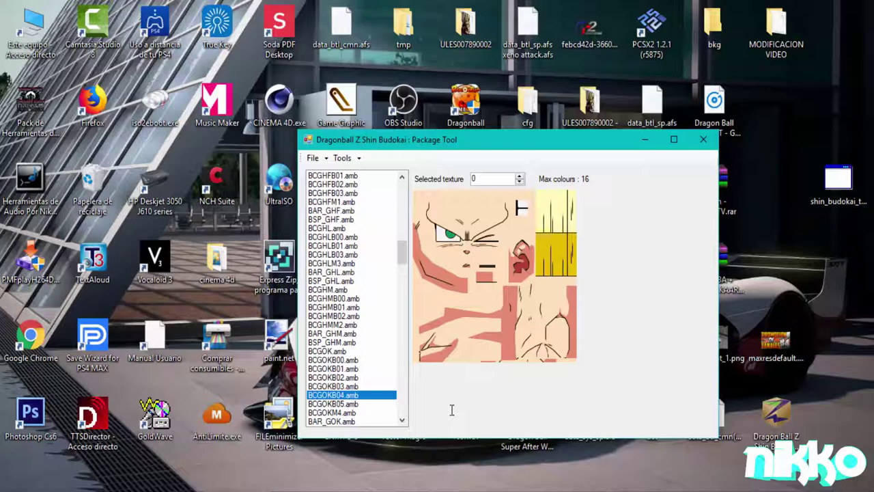
pyautogui.press('Down')
pyautogui.press('Up')
pyautogui.press('Up')
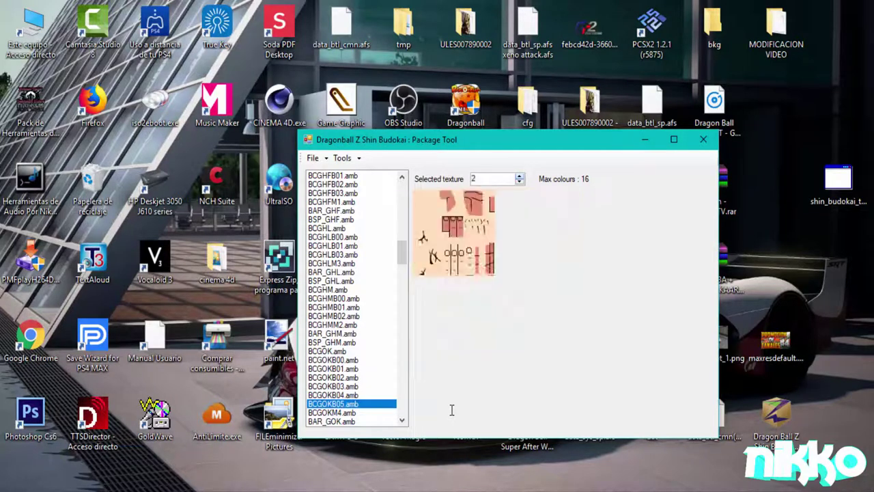
pyautogui.press('Down')
pyautogui.press('Down')
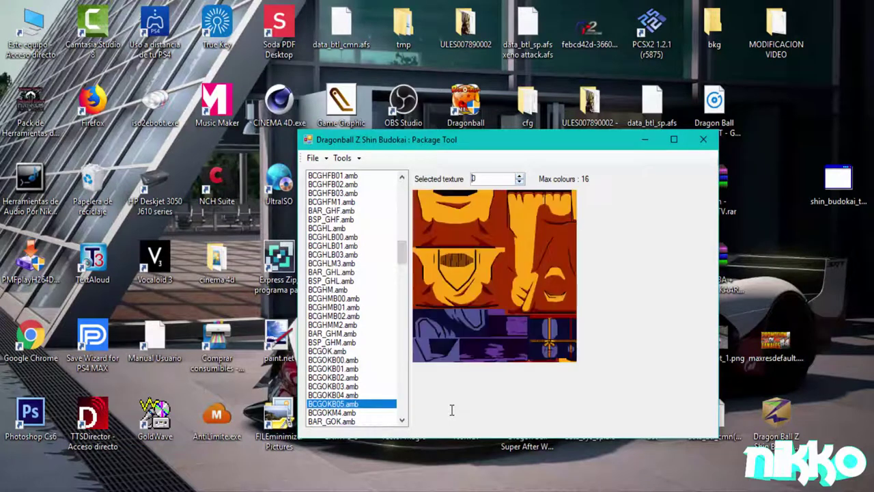
pyautogui.hotkey('shift', 'Tab')
pyautogui.press('Up')
pyautogui.press('Up')
pyautogui.press('Up')
pyautogui.press('Up')
pyautogui.press('Up')
pyautogui.press('Up')
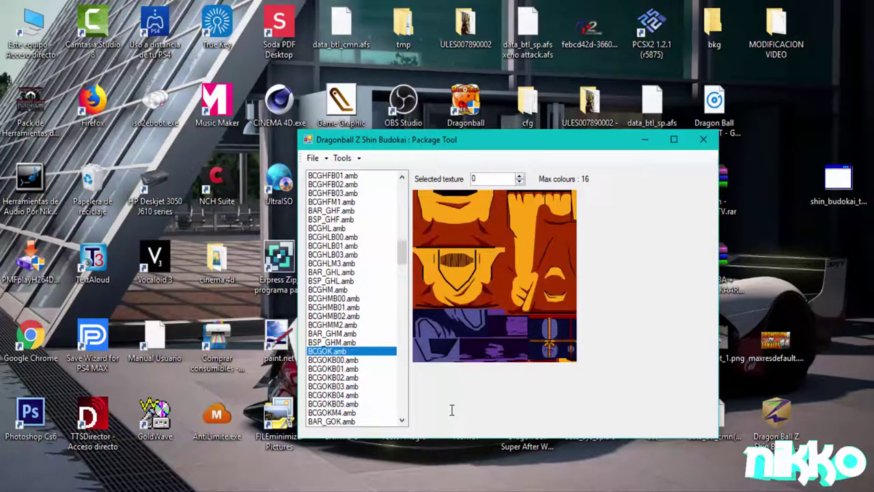
pyautogui.hotkey('alt', 't')
pyautogui.press('Down')
pyautogui.press('Return')
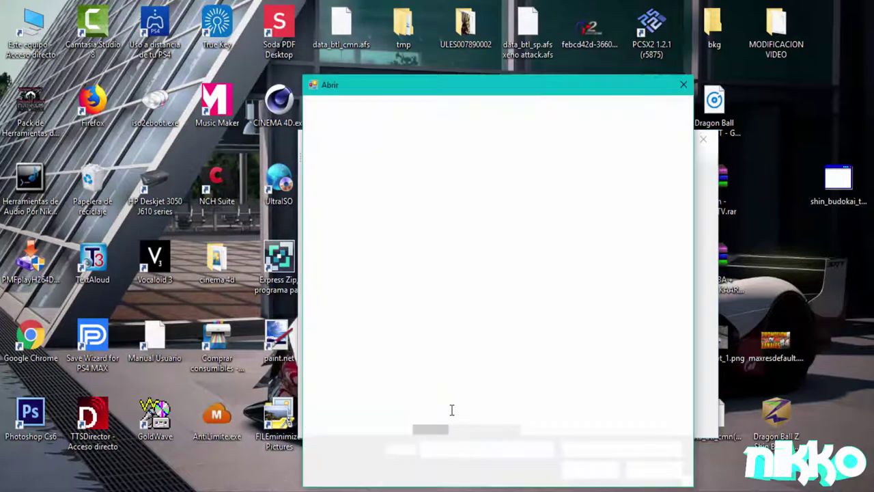
pyautogui.press('Escape')
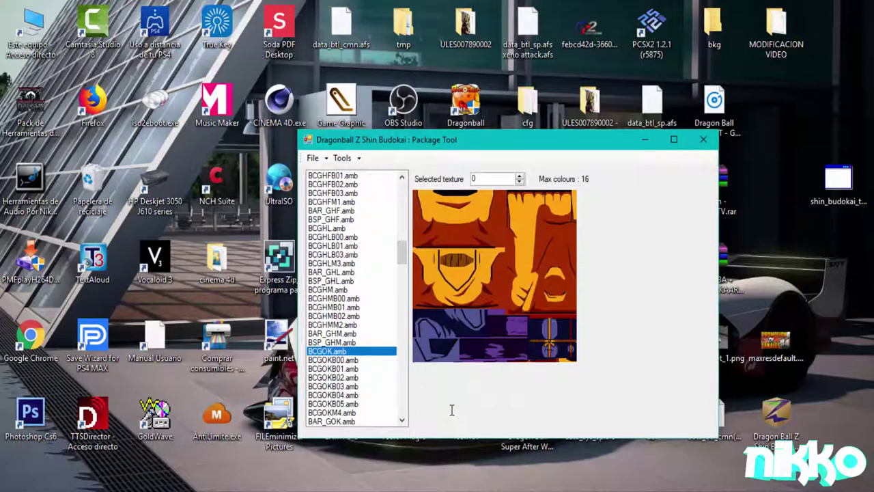
# Step: Select BAR_GOK.amb and start importing a replacement file for it
pyautogui.press('Down')
pyautogui.press('Down')
pyautogui.press('Down')
pyautogui.press('Down')
pyautogui.press('Down')
pyautogui.press('Down')
pyautogui.press('Down')
pyautogui.press('Down')
pyautogui.hotkey('alt', 't')
pyautogui.press('Down')
pyautogui.press('Return')
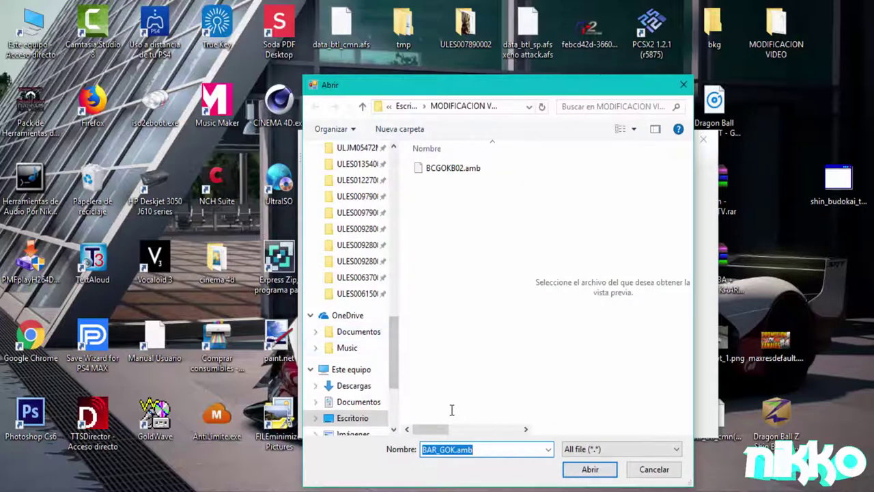
# Step: Browse to the desktop folder SHIN BUDOKAI ISO TORNEO DEL PODER as the import source
pyautogui.scroll(-1, 354, 386)
pyautogui.click(353, 369)
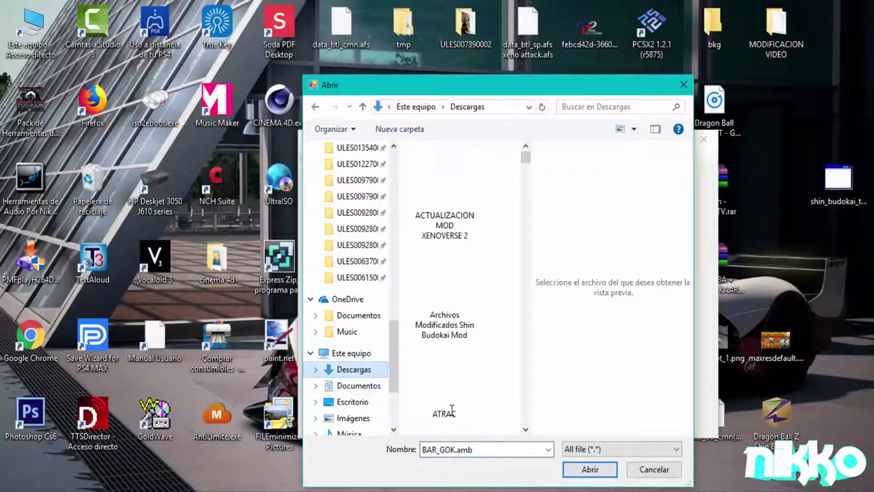
pyautogui.press('Down')
pyautogui.press('Down')
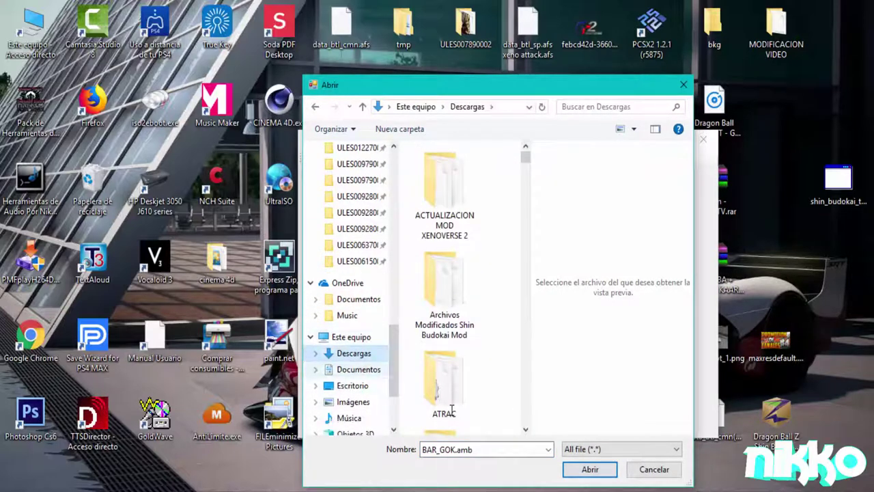
pyautogui.scroll(-3, 444, 341)
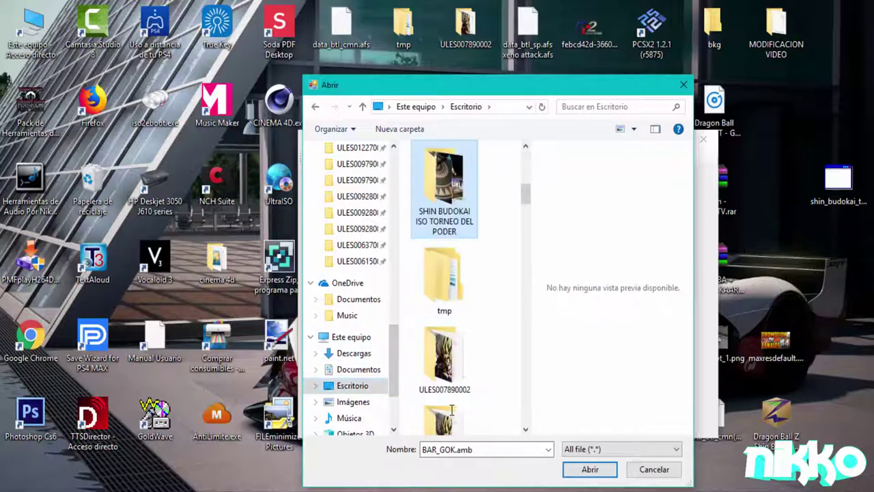
pyautogui.doubleClick(444, 184)
# Step: Look through the mod folder's subfolders, AFS archives and image files, returning to the start of the list
pyautogui.scroll(-12, 452, 410)
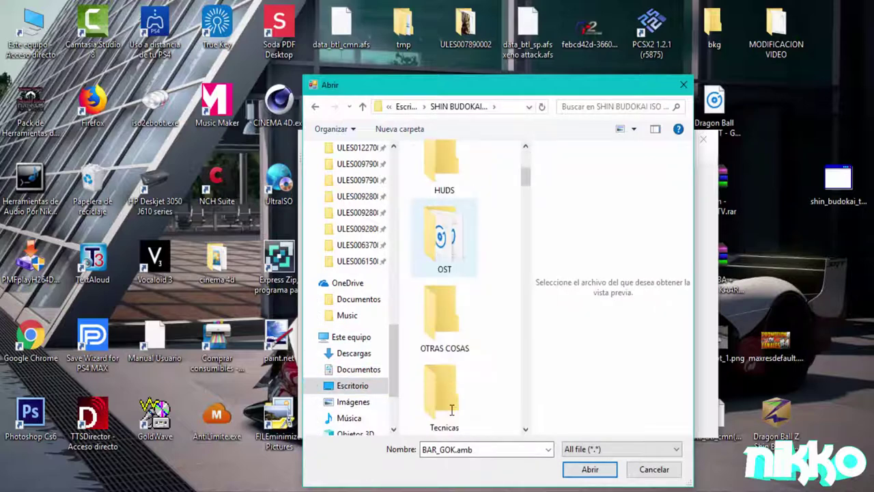
pyautogui.scroll(-10, 452, 409)
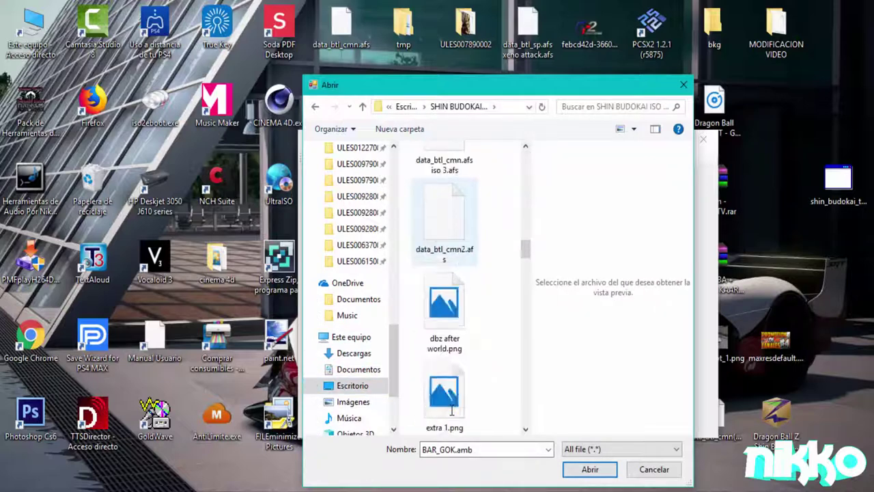
pyautogui.scroll(3, 451, 410)
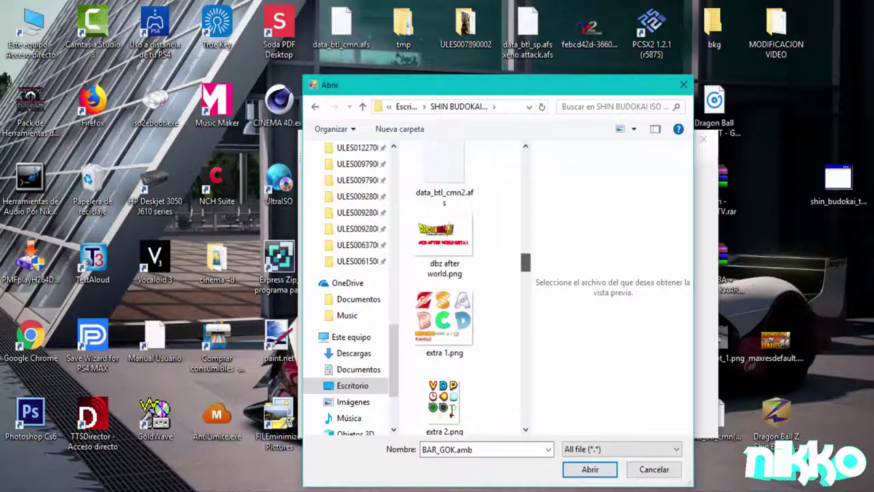
pyautogui.scroll(-5, 451, 410)
pyautogui.scroll(2, 451, 409)
pyautogui.scroll(2, 452, 410)
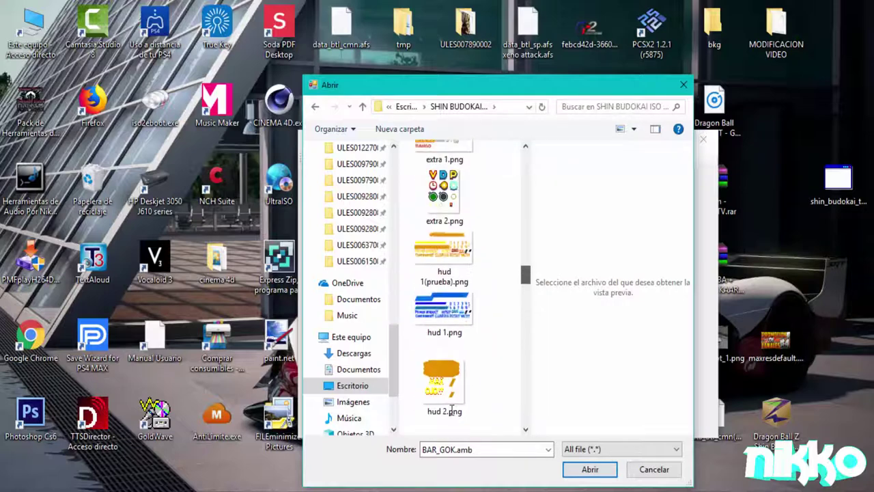
pyautogui.scroll(-6, 451, 410)
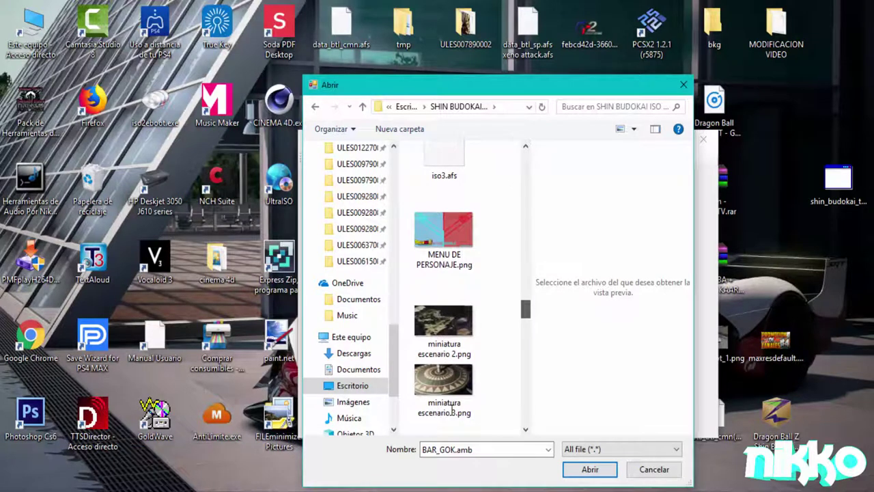
pyautogui.scroll(1, 451, 409)
pyautogui.scroll(-5, 451, 409)
pyautogui.scroll(-3, 451, 410)
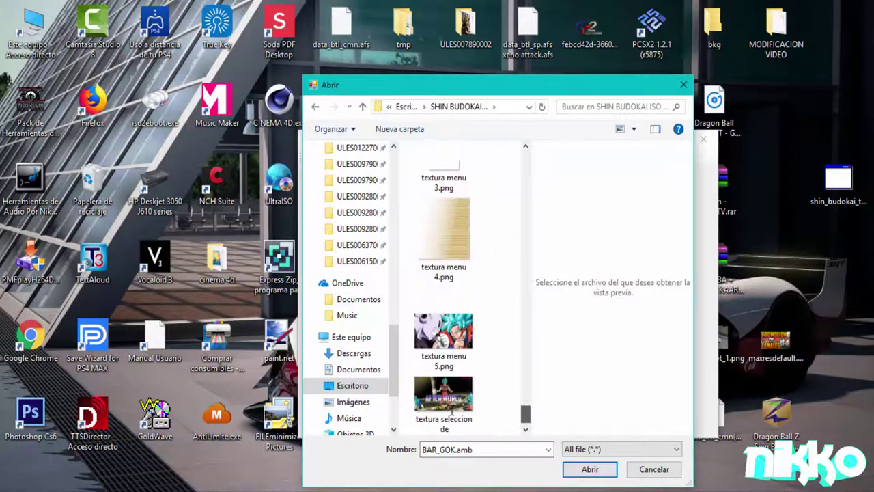
pyautogui.scroll(9, 451, 409)
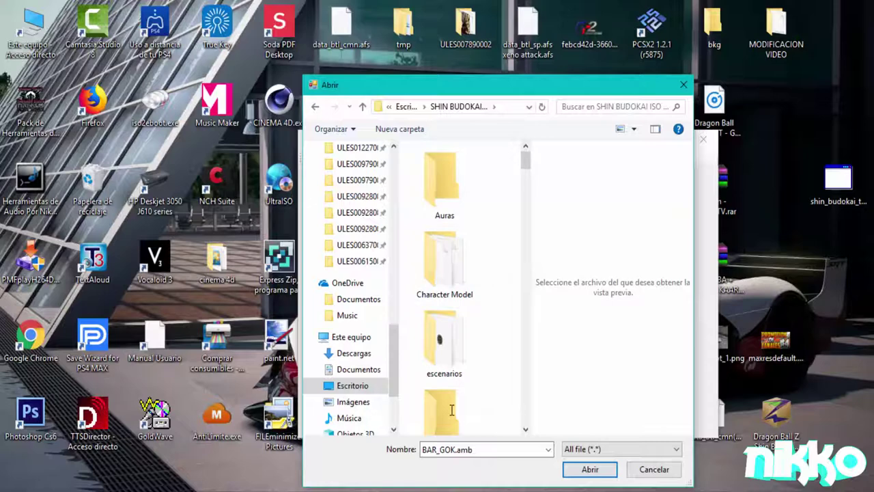
# Step: Examine the character .amb files in the Character Model folder, then return to the parent mod folder
pyautogui.doubleClick(444, 263)
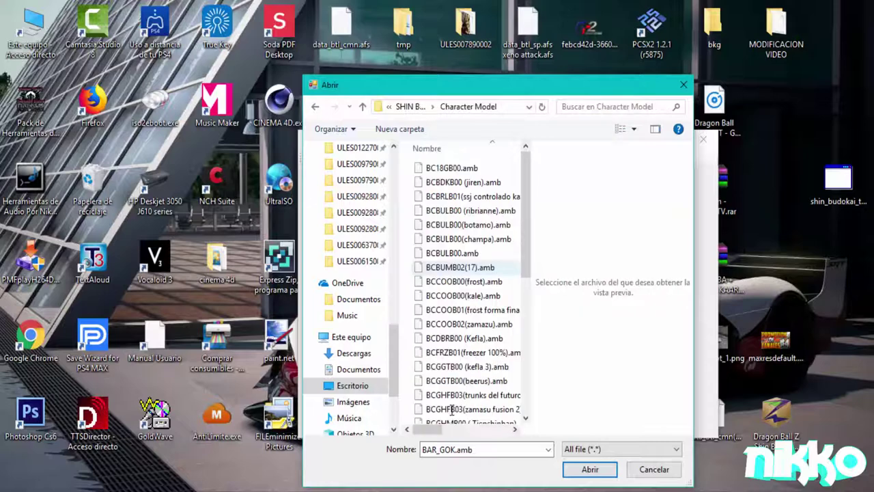
pyautogui.hscroll(5, 451, 409)
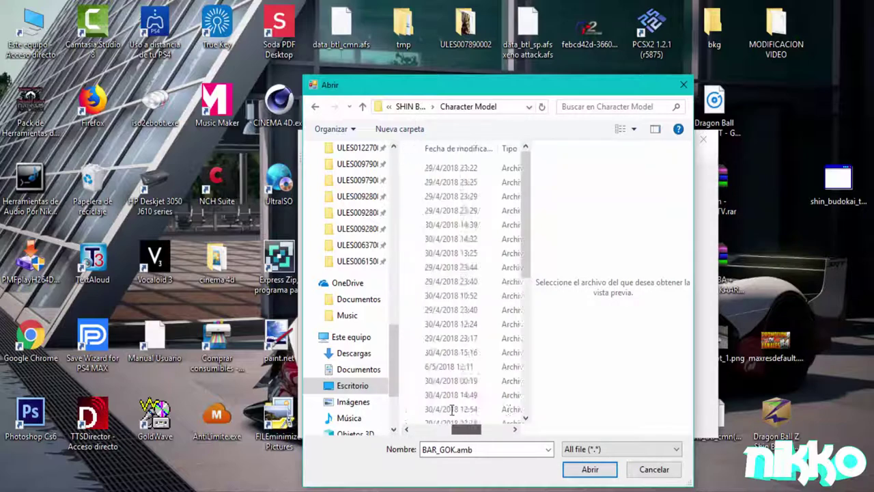
pyautogui.hscroll(-5, 450, 410)
pyautogui.hscroll(3, 451, 410)
pyautogui.hscroll(-3, 451, 409)
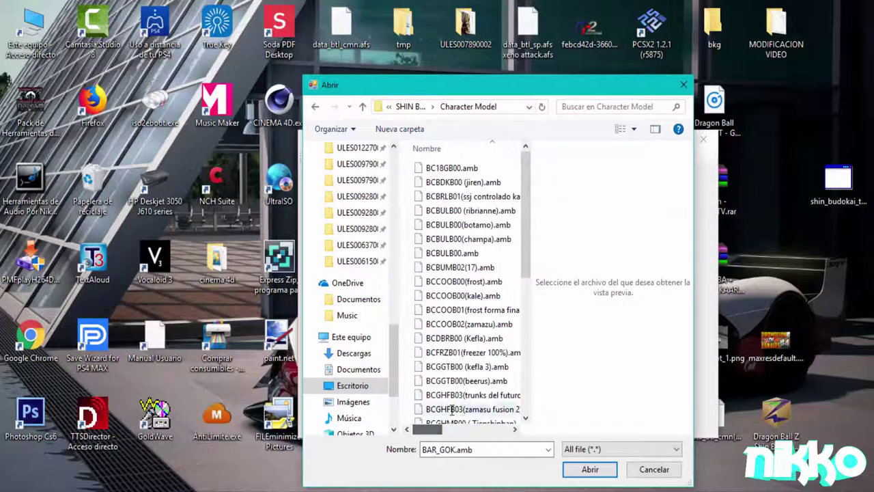
pyautogui.scroll(-6, 451, 409)
pyautogui.scroll(6, 451, 408)
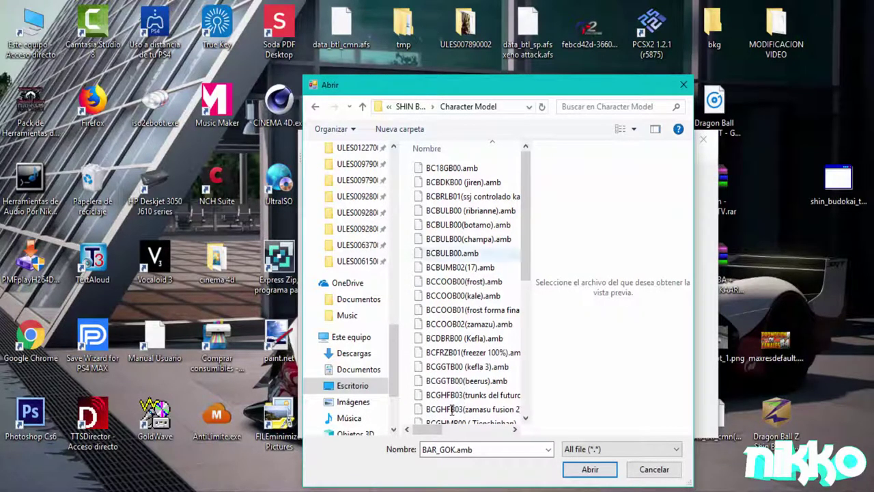
pyautogui.scroll(-6, 452, 408)
pyautogui.scroll(6, 451, 409)
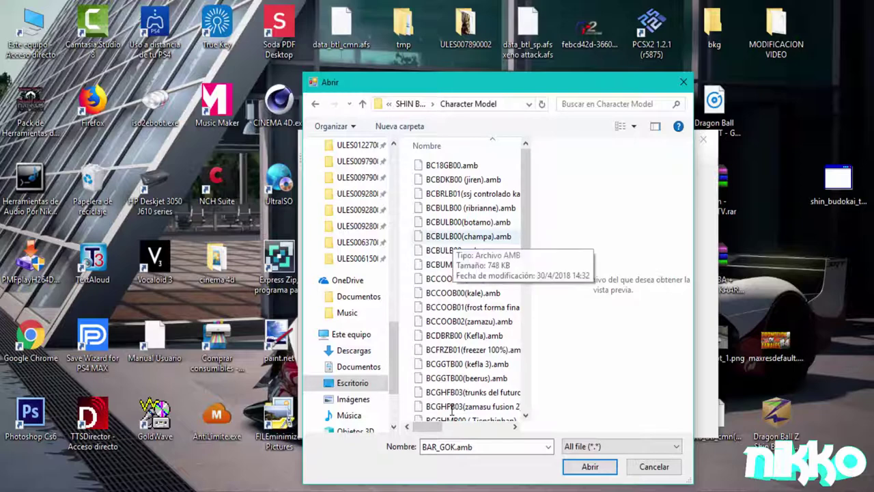
pyautogui.scroll(-2, 451, 410)
pyautogui.scroll(-2, 451, 409)
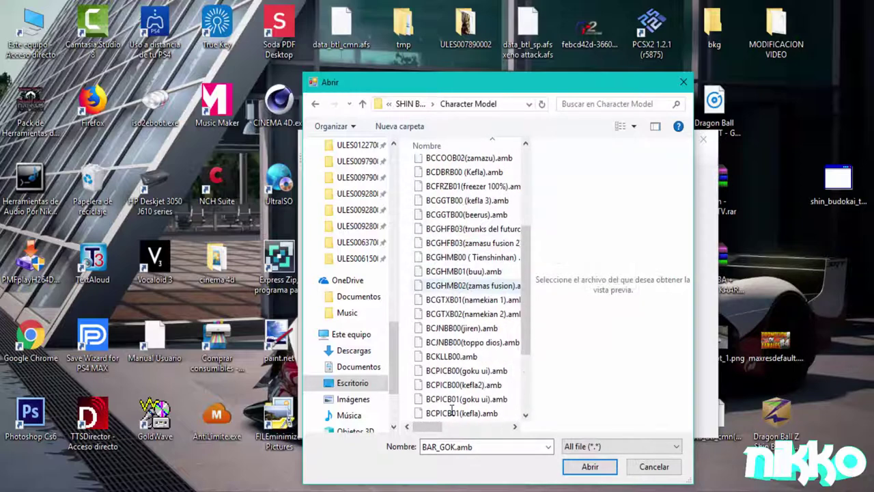
pyautogui.scroll(-3, 451, 410)
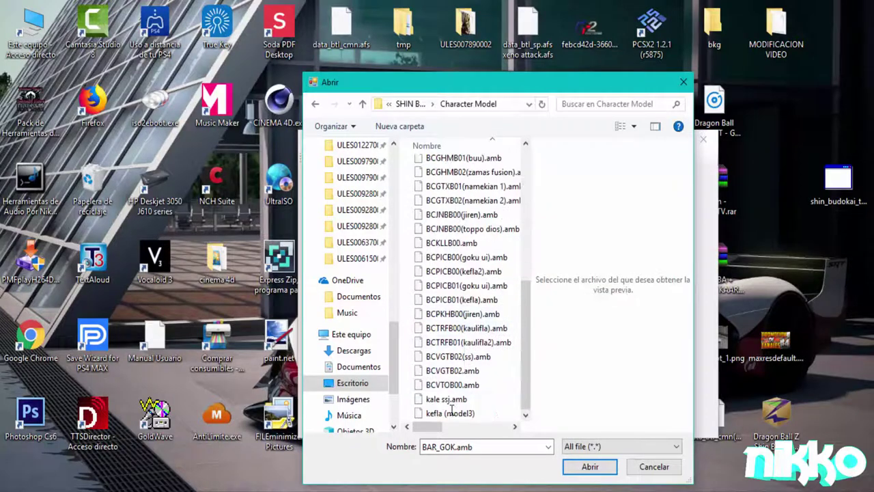
pyautogui.scroll(1, 451, 409)
pyautogui.click(316, 104)
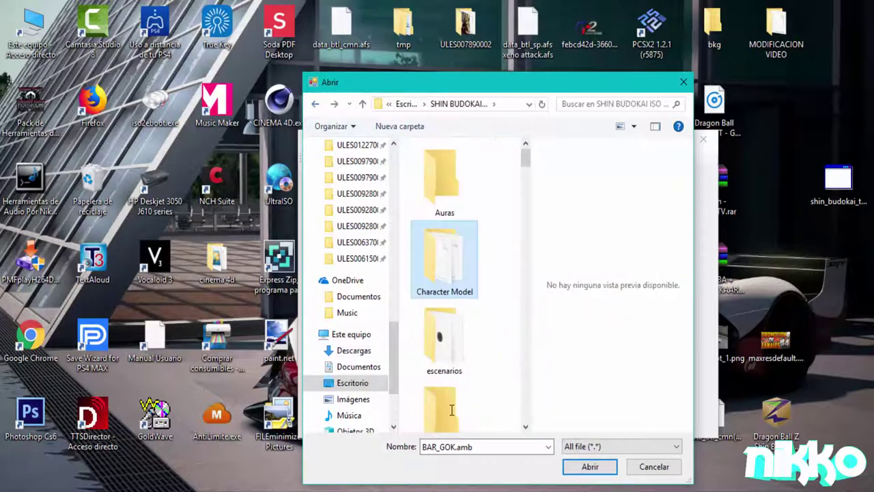
# Step: Look through the .amb files in the Tecnicas folder, then go back to the main mod folder
pyautogui.moveTo(502, 83); pyautogui.dragTo(561, 127)
pyautogui.scroll(-3, 509, 362)
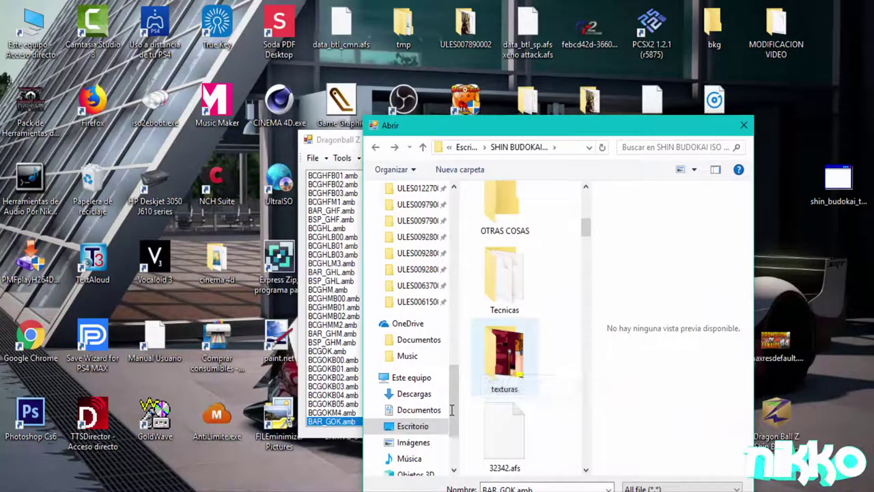
pyautogui.doubleClick(504, 276)
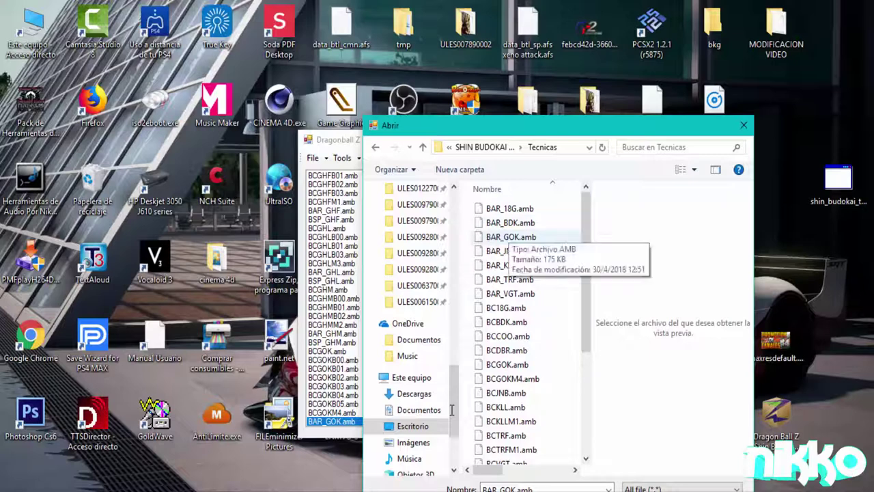
pyautogui.moveTo(403, 125); pyautogui.dragTo(403, 82)
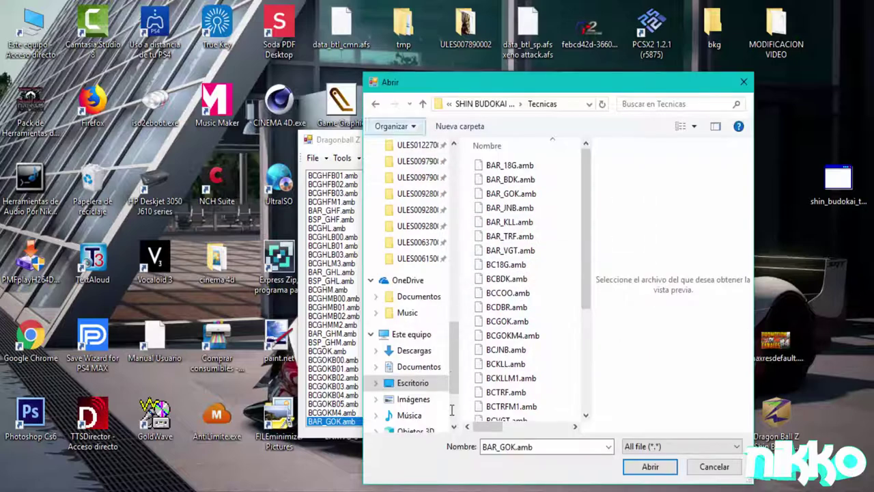
pyautogui.click(376, 103)
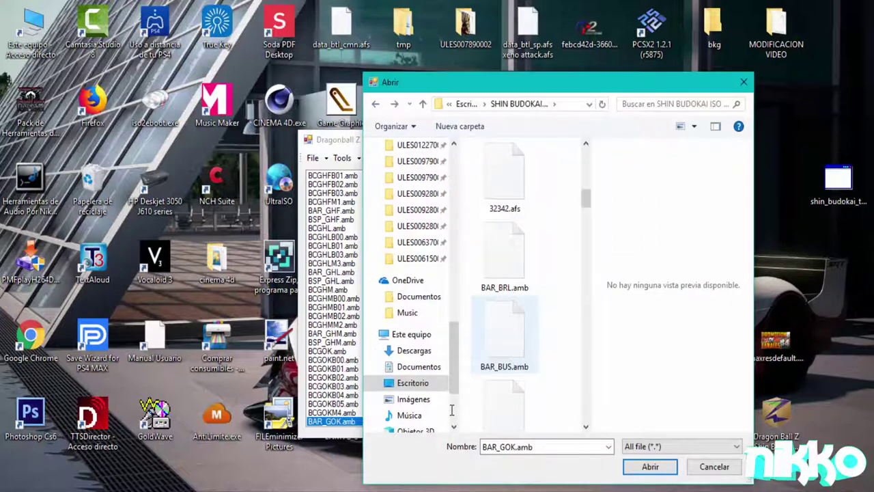
# Step: Import BAR_GOK.amb from the SHIN BUDOKAI ISO TORNEO DEL PODER folder and view its textures up to number 4
pyautogui.scroll(-1, 523, 306)
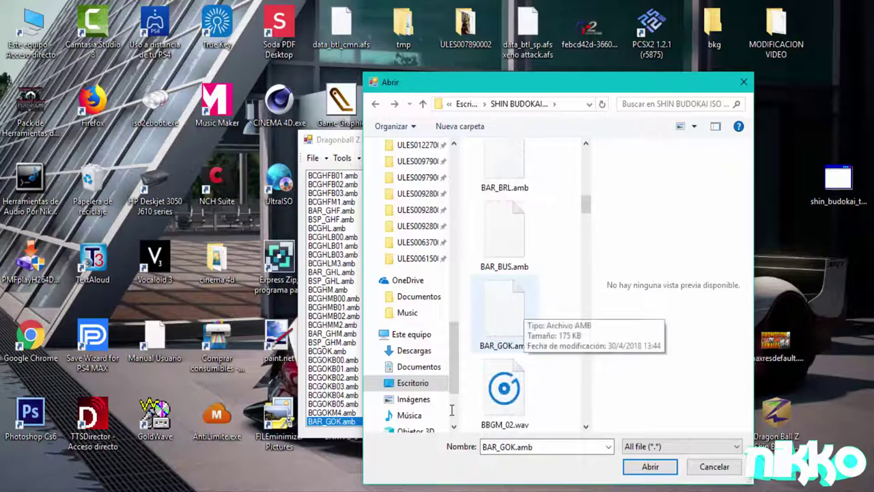
pyautogui.press('Return')
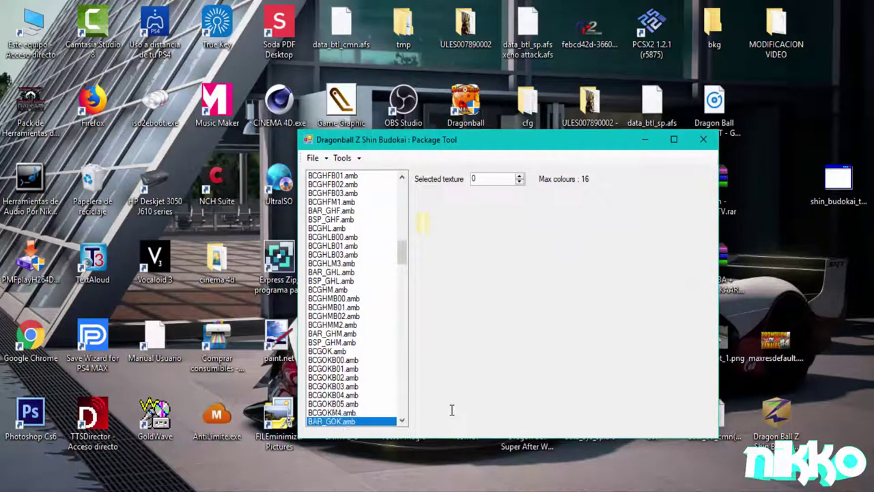
pyautogui.press('Up')
pyautogui.press('Up')
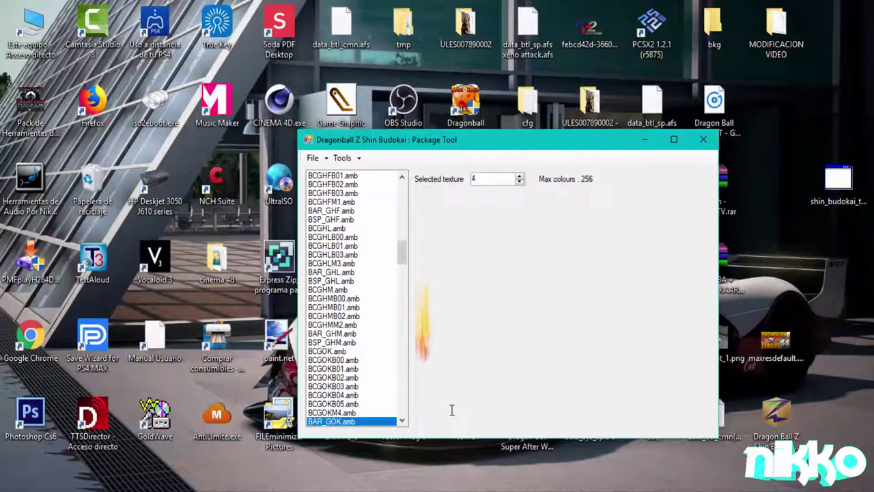
# Step: Select BCGOKB05.amb and start exporting its texture 0
pyautogui.press('Up')
pyautogui.press('Up')
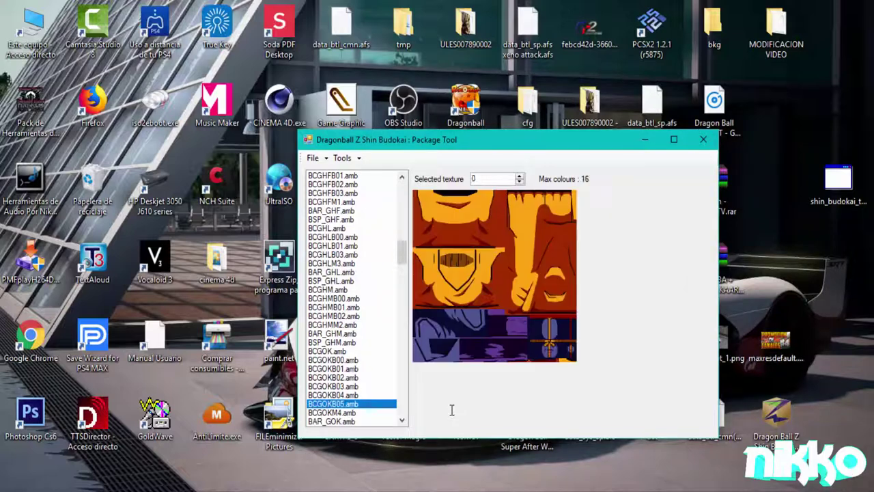
pyautogui.hotkey('alt', 't')
pyautogui.press('Down')
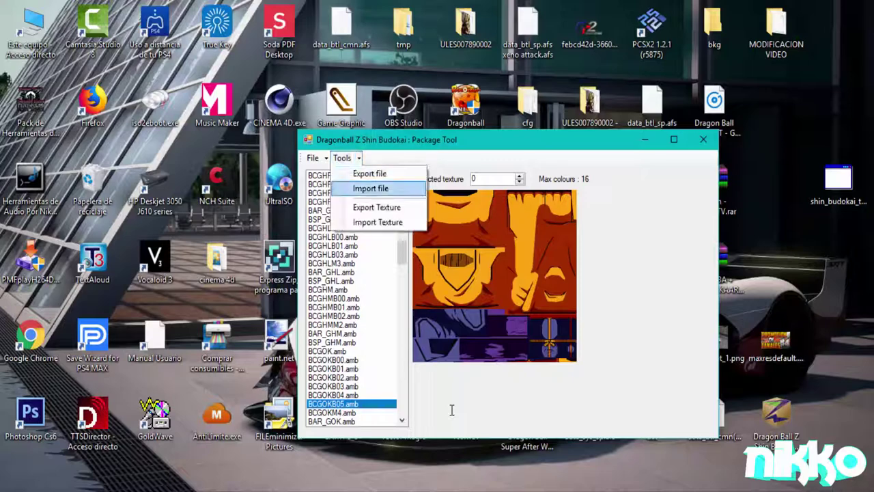
pyautogui.press('Down')
pyautogui.press('Return')
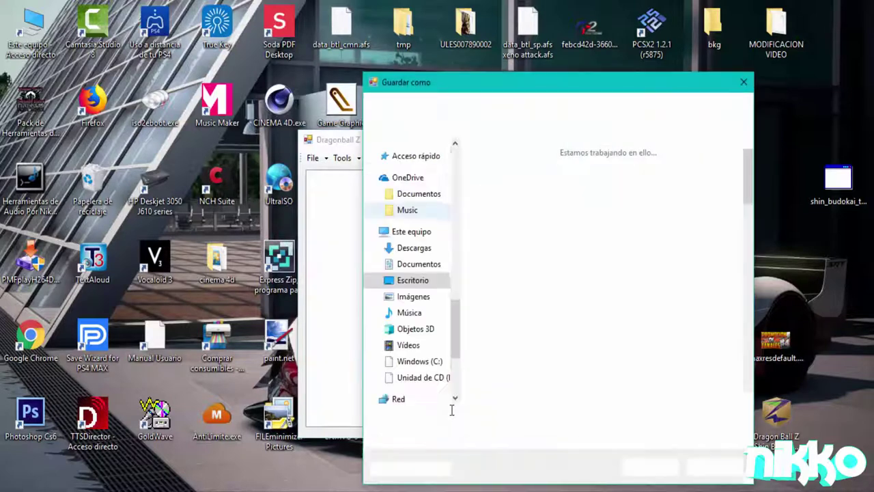
# Step: Save the exported texture as the PNG file TEXTURA SSB in the desktop folder MODIFICACION VIDEO
pyautogui.scroll(-7, 451, 410)
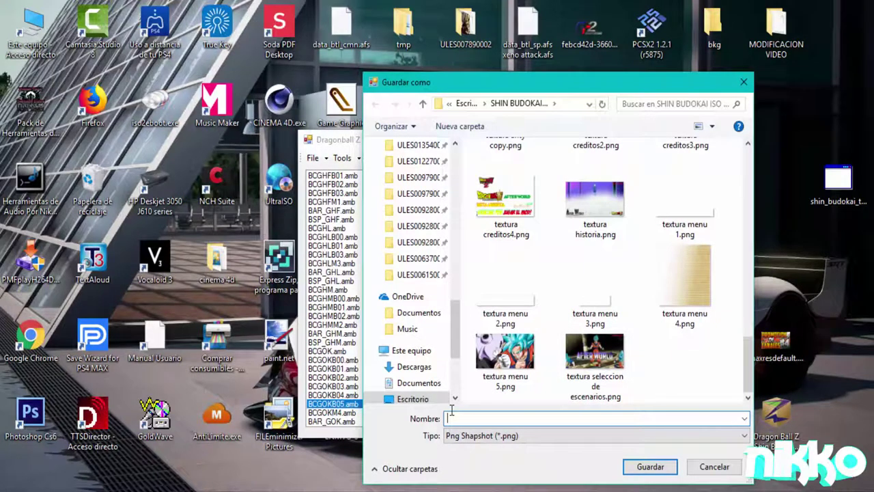
pyautogui.click(447, 400)
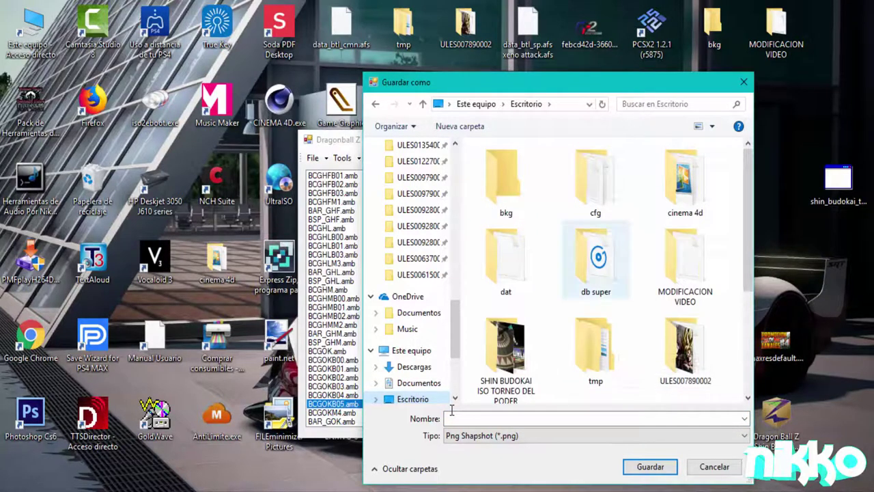
pyautogui.scroll(-1, 595, 267)
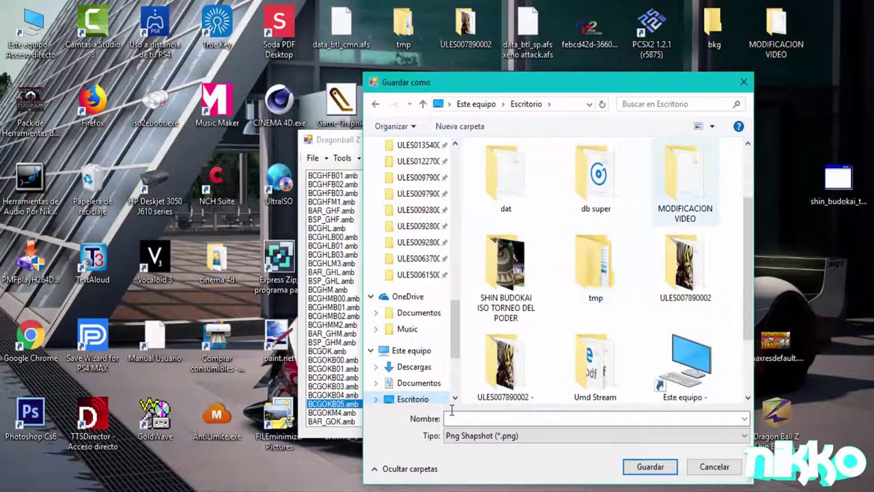
pyautogui.doubleClick(684, 181)
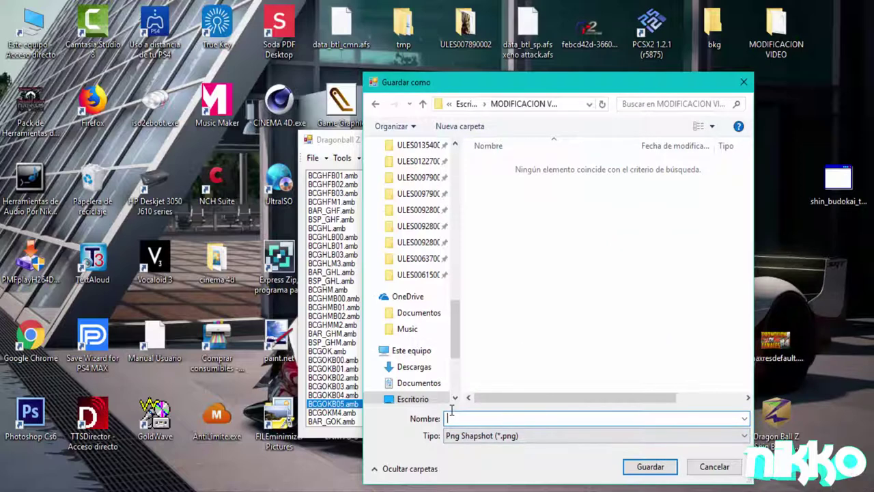
pyautogui.moveTo(517, 89); pyautogui.dragTo(568, 105)
pyautogui.write('TES')
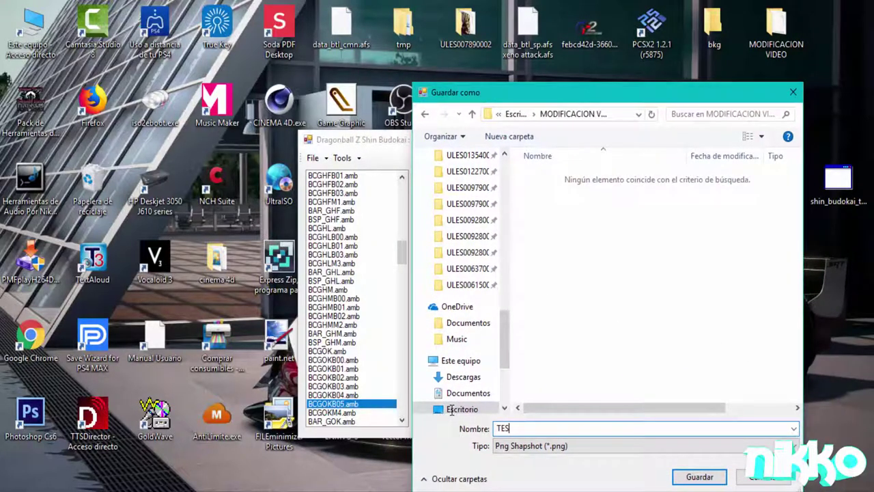
pyautogui.press('BackSpace')
pyautogui.write('XTURA ')
pyautogui.write('SSB')
pyautogui.press('Return')
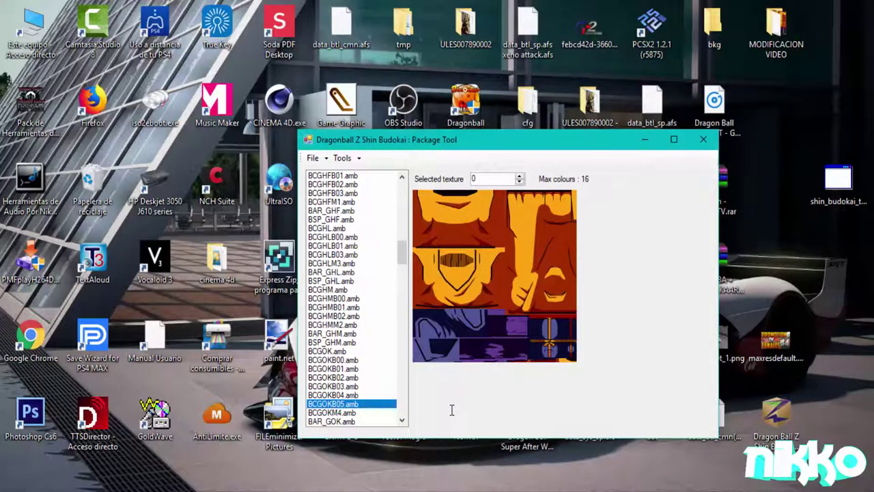
# Step: Export texture 1 of BCGOKB05.amb as the PNG file TEXTURA SSB 2 in the same folder
pyautogui.press('Up')
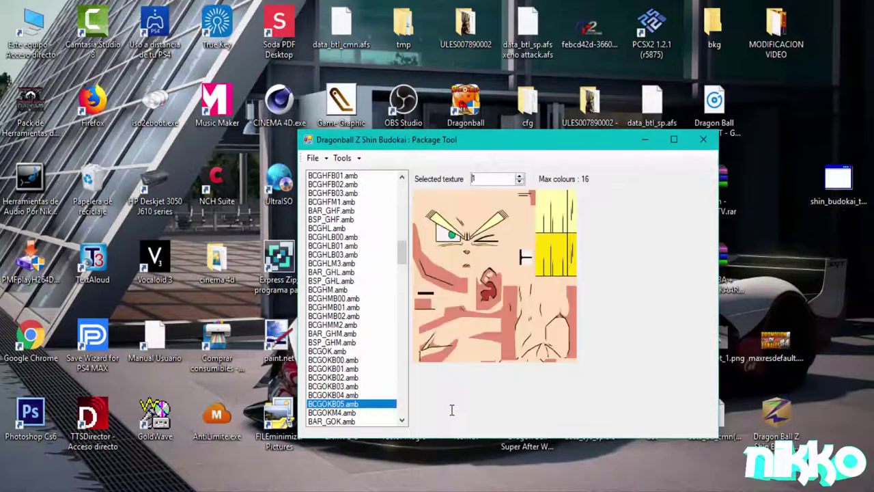
pyautogui.hotkey('alt', 't')
pyautogui.press('Down')
pyautogui.press('Down')
pyautogui.press('Down')
pyautogui.press('Return')
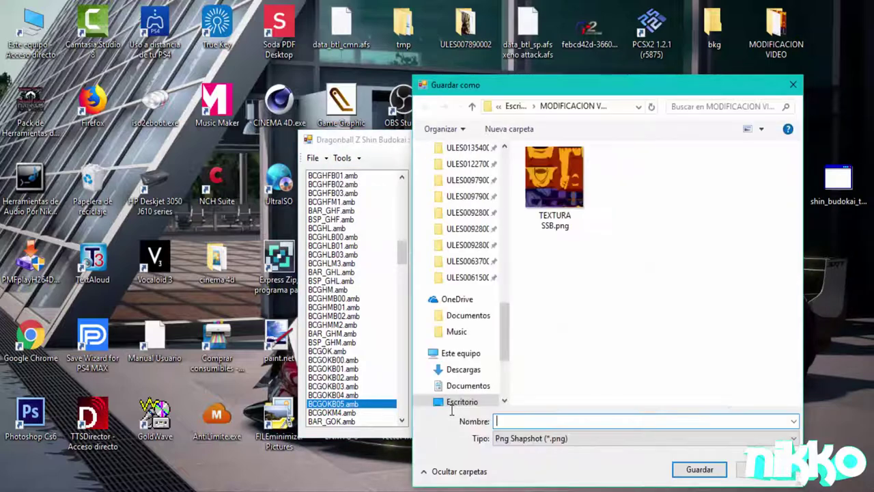
pyautogui.write('TEXTURA S')
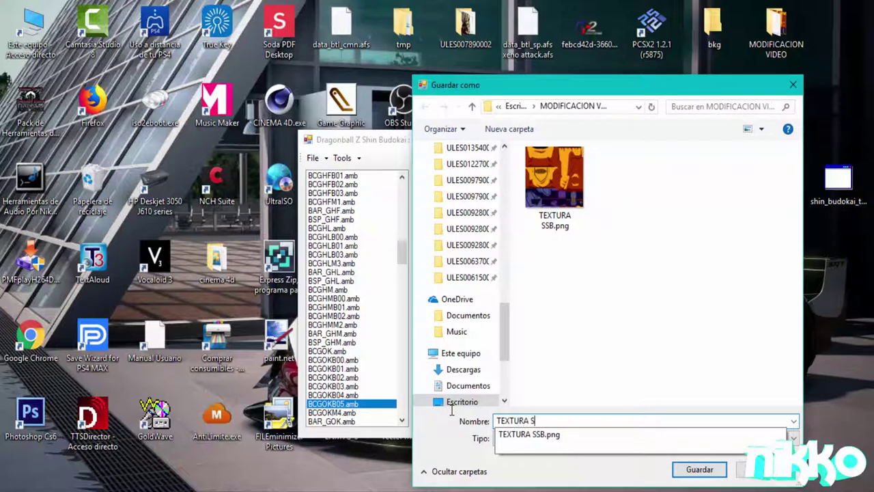
pyautogui.write('SB 2')
pyautogui.press('Return')
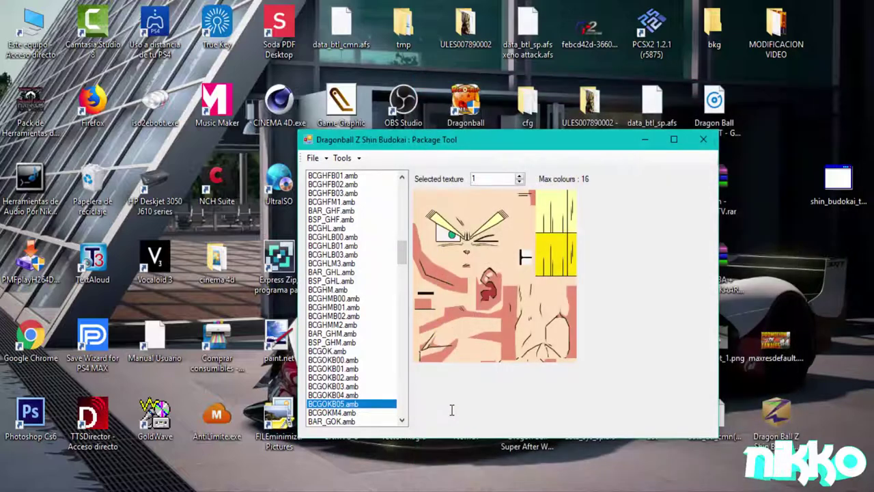
# Step: View texture 2 of BCGOKB05.amb, then return to texture 0
pyautogui.press('Up')
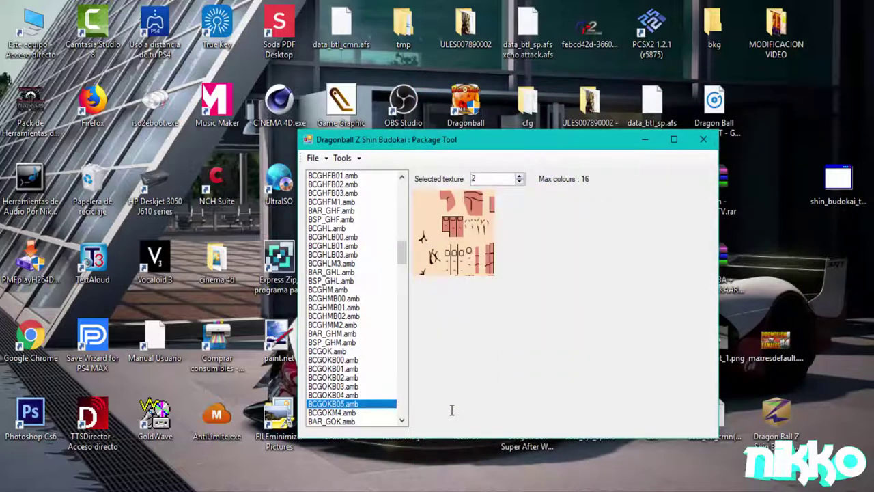
pyautogui.press('Down')
pyautogui.press('Down')
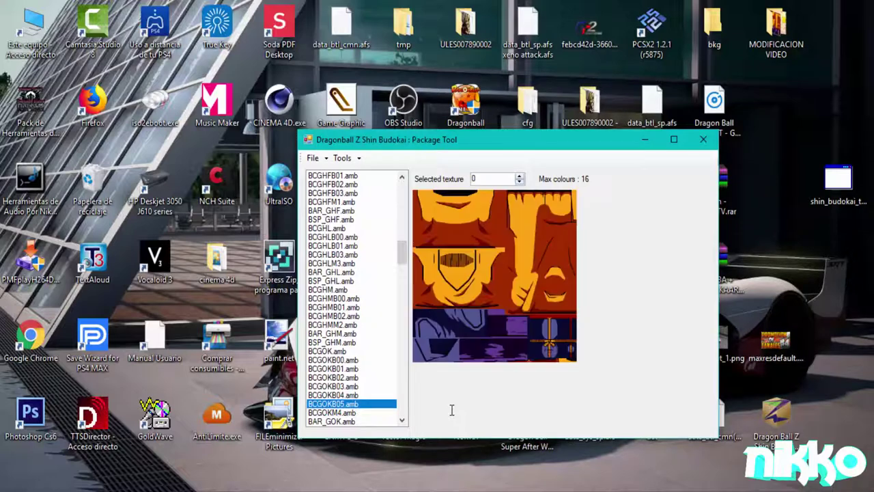
# Step: Switch to Chrome, search Google Images for GOKU SB and look through the results
pyautogui.hotkey('alt', 'Tab')
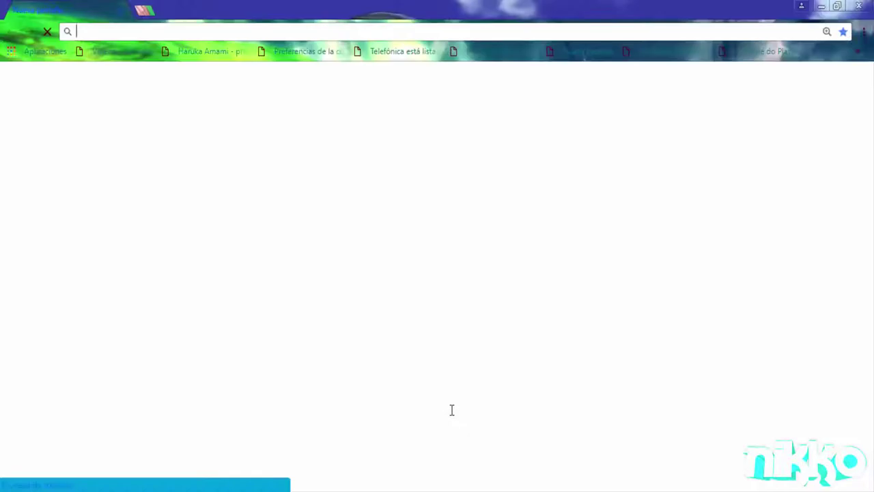
pyautogui.write('GOKU')
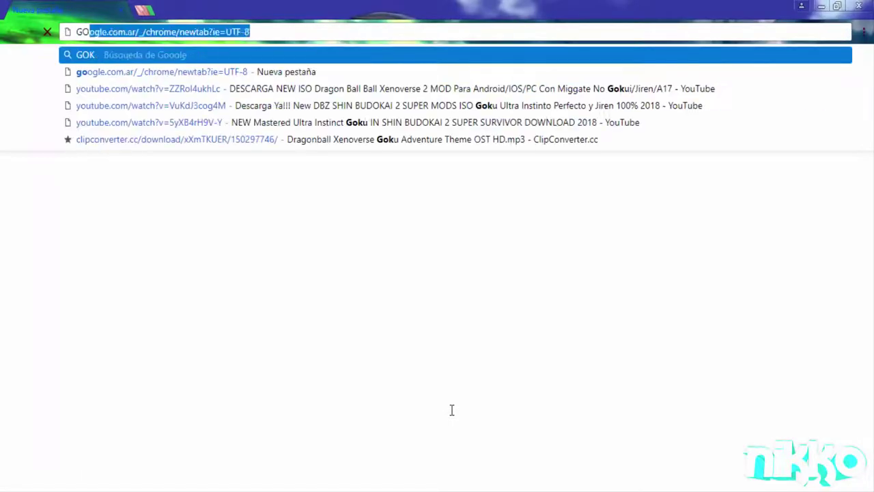
pyautogui.write(' SB')
pyautogui.press('Return')
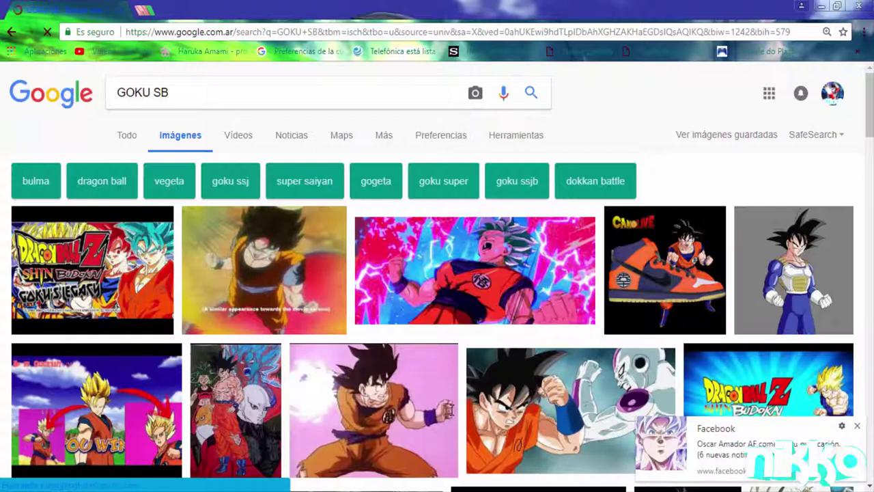
pyautogui.scroll(-2, 450, 410)
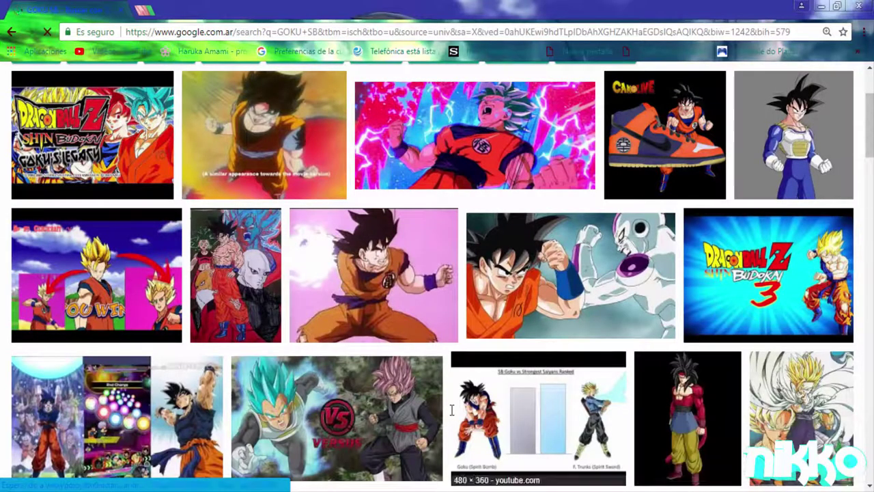
pyautogui.scroll(-1, 452, 410)
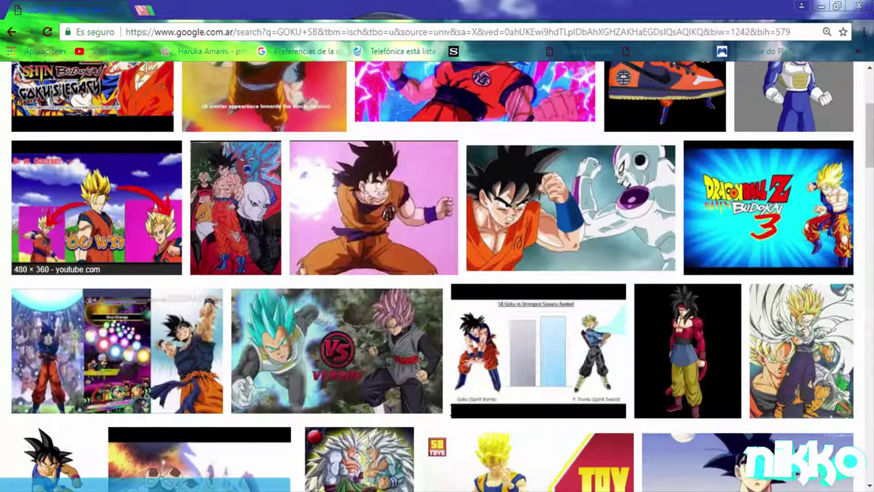
# Step: Preview the Goku DBS mod image and look through the rest of the GOKU SB image results
pyautogui.click(96, 205)
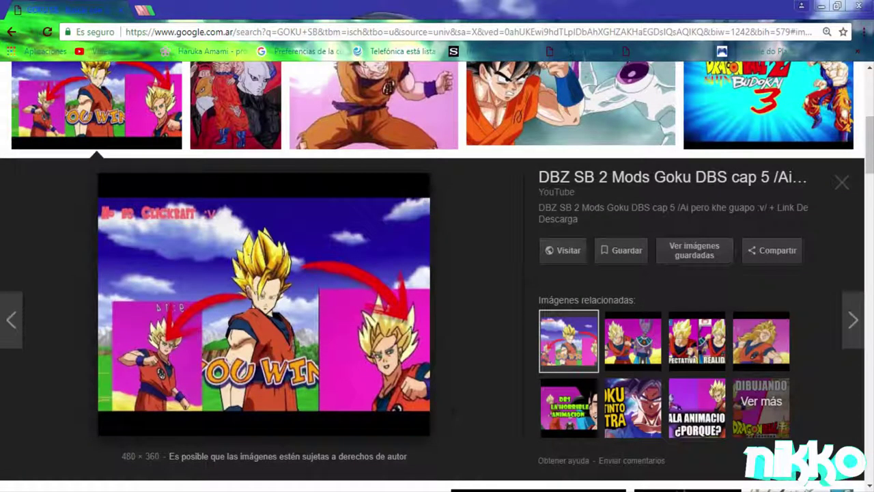
pyautogui.scroll(4, 451, 409)
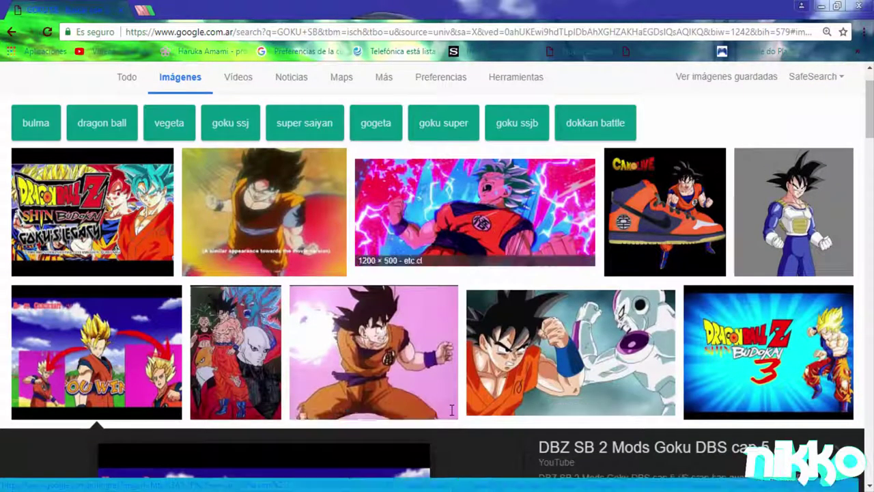
pyautogui.scroll(-10, 451, 410)
pyautogui.scroll(12, 451, 410)
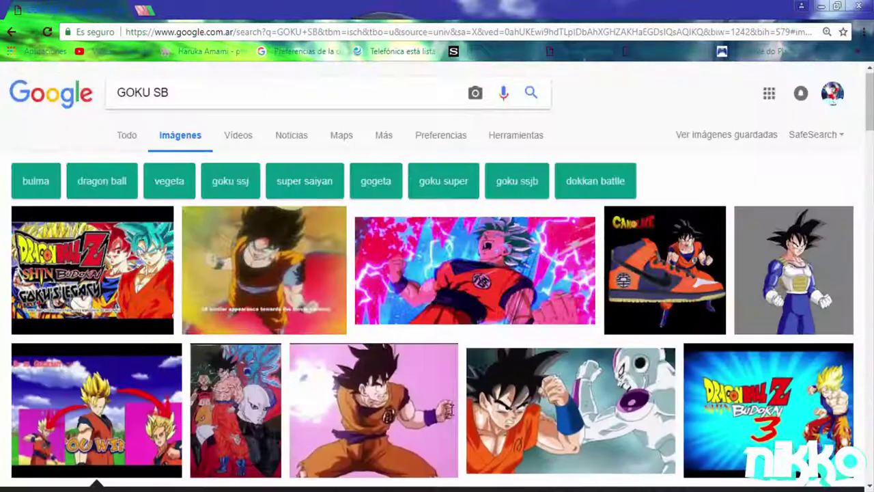
# Step: Change the image search to GOKU SSB and preview the portrait of blue-haired Goku in a brown gi
pyautogui.click(160, 92)
pyautogui.write('S')
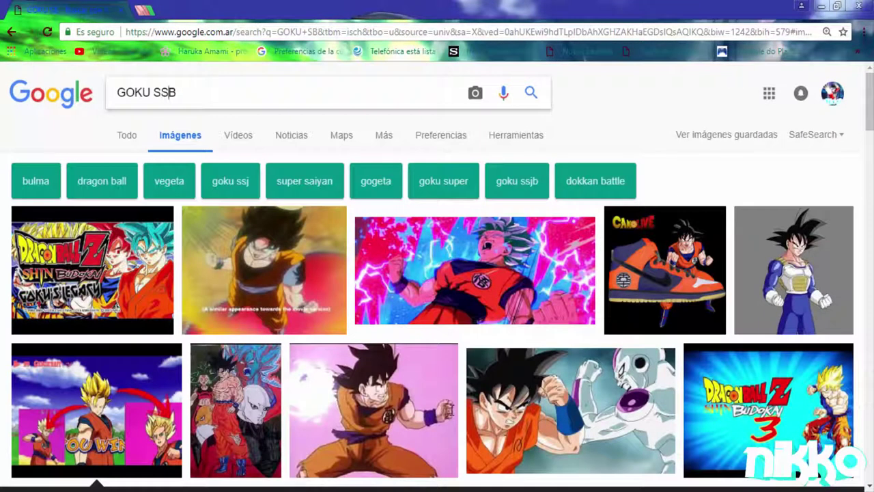
pyautogui.press('Return')
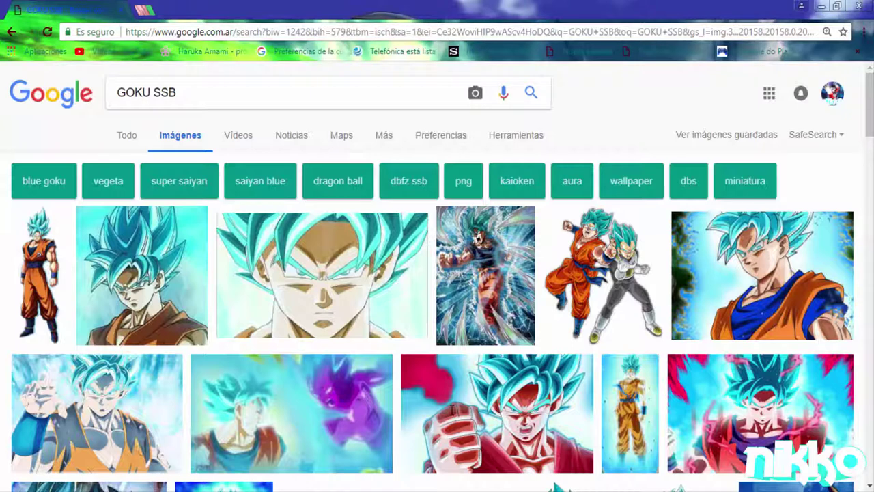
pyautogui.moveTo(141, 275); pyautogui.dragTo(161, 282)
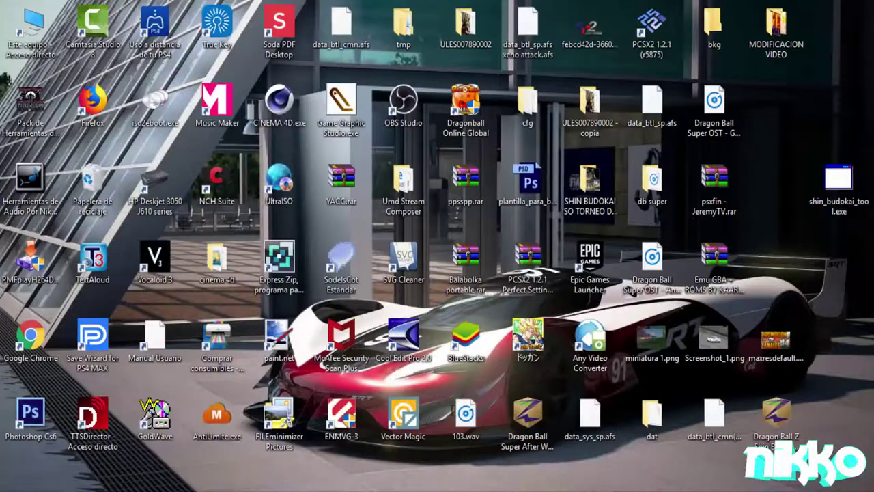
# Step: Try to launch Photoshop CS6 from the desktop in the es-ES language
pyautogui.doubleClick(30, 418)
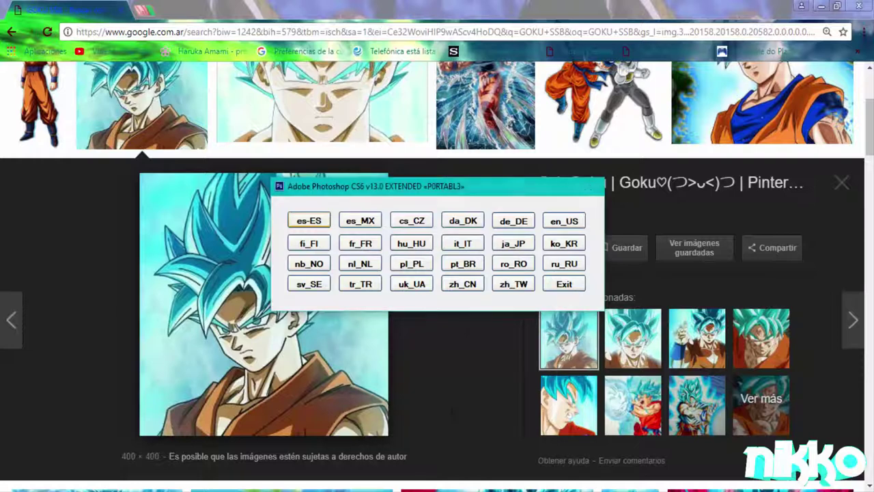
pyautogui.press('Return')
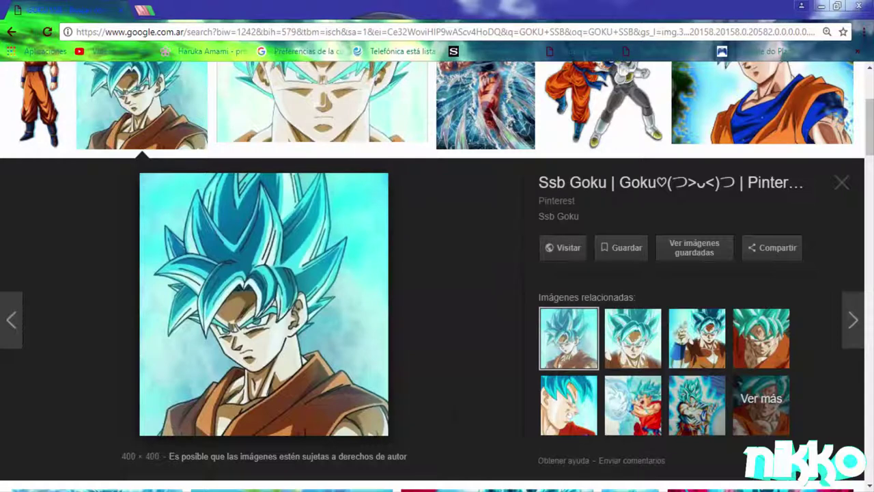
# Step: Save the previewed SSB Goku portrait to the desktop as a JPEG under its suggested file name
pyautogui.rightClick(267, 297)
pyautogui.click(314, 212)
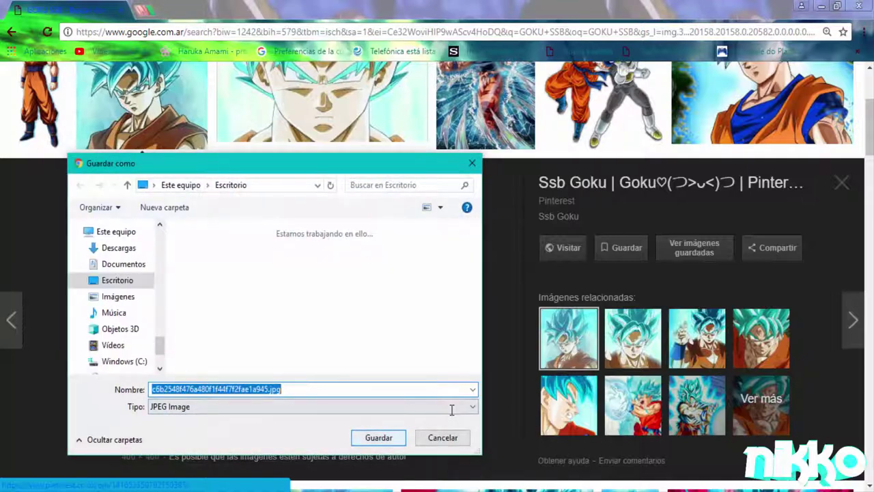
pyautogui.press('Return')
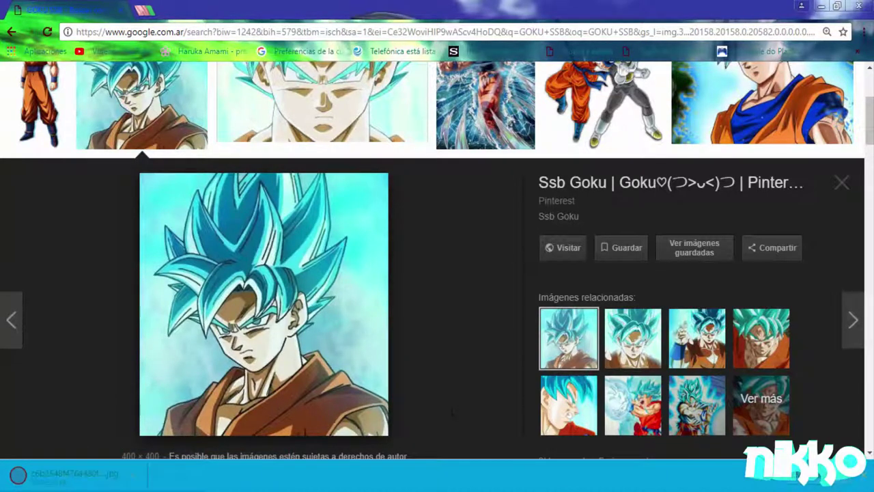
# Step: Check a related Goku SSB image, then return to the portrait preview
pyautogui.moveTo(173, 489)
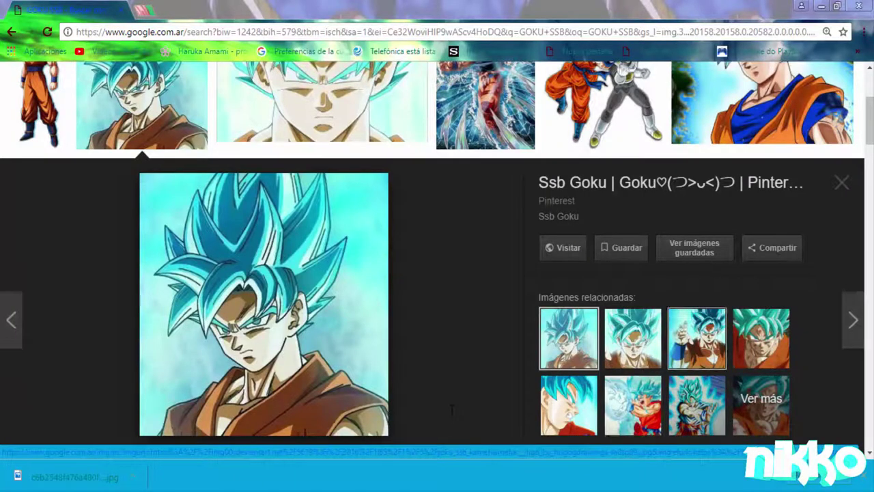
pyautogui.click(697, 338)
pyautogui.press('Left')
pyautogui.press('Left')
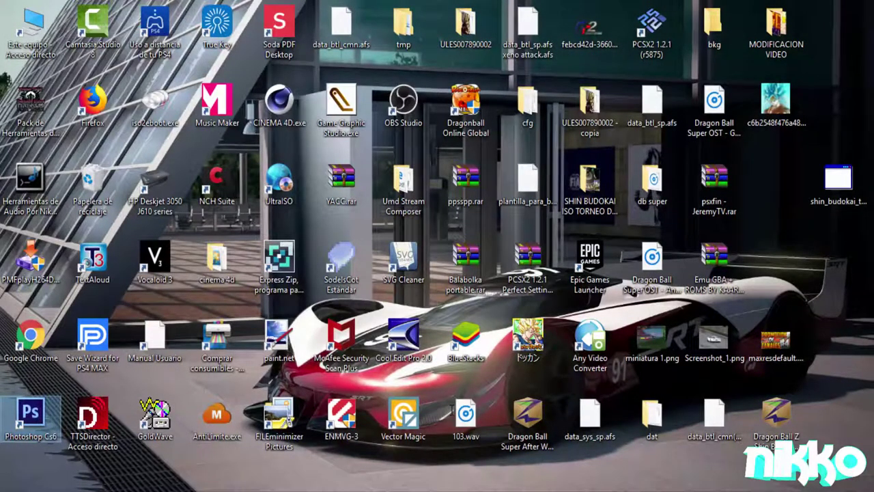
# Step: Launch Photoshop CS6 from the desktop in the es-ES language
pyautogui.doubleClick(31, 413)
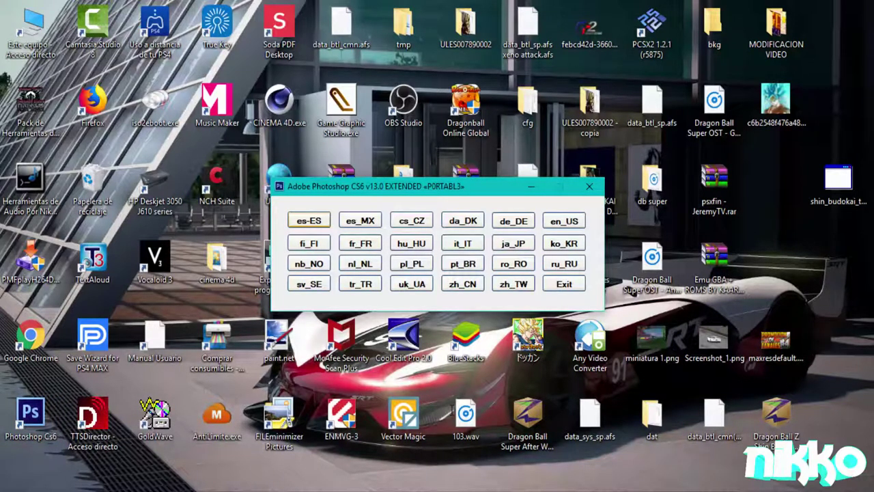
pyautogui.click(309, 220)
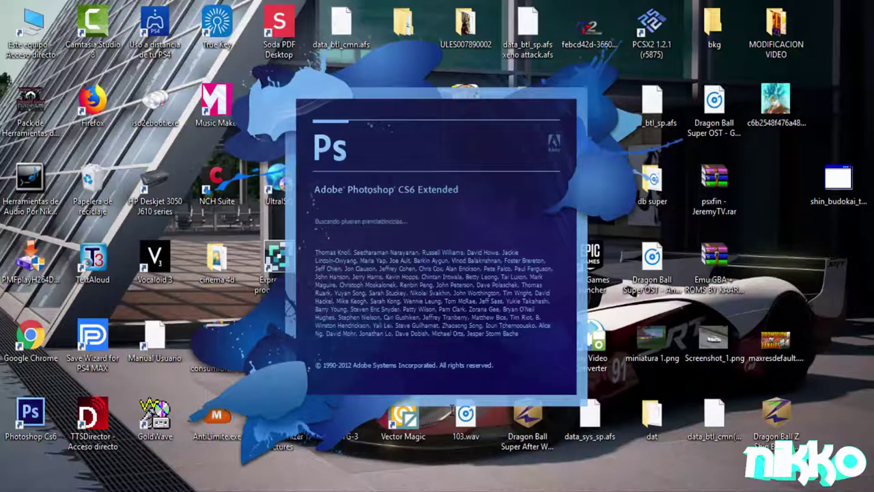
pyautogui.moveTo(392, 490)
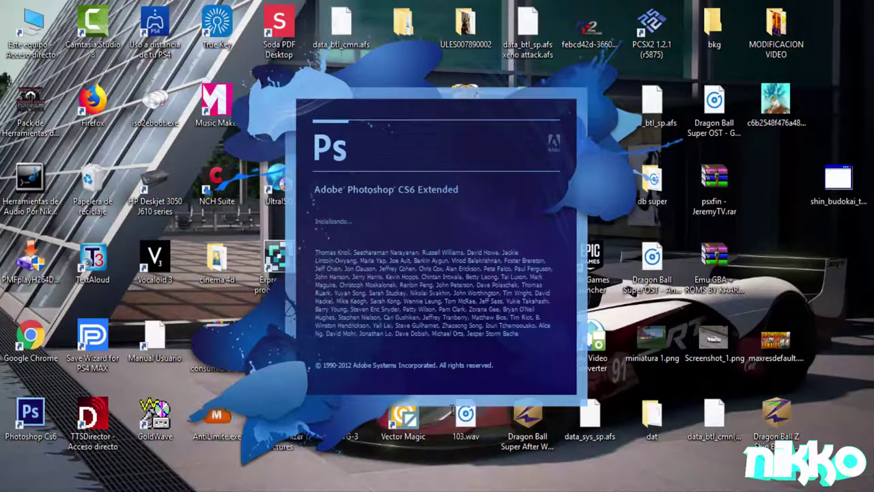
pyautogui.hotkey('alt', 'Tab')
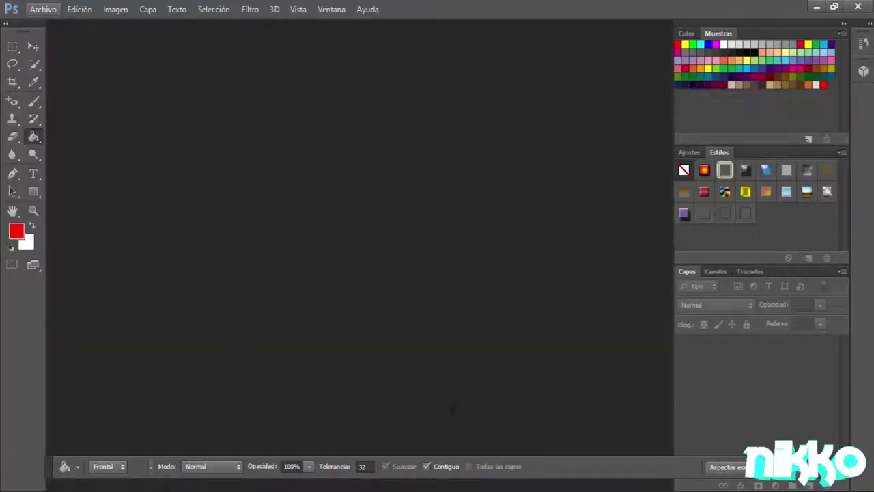
pyautogui.click(43, 9)
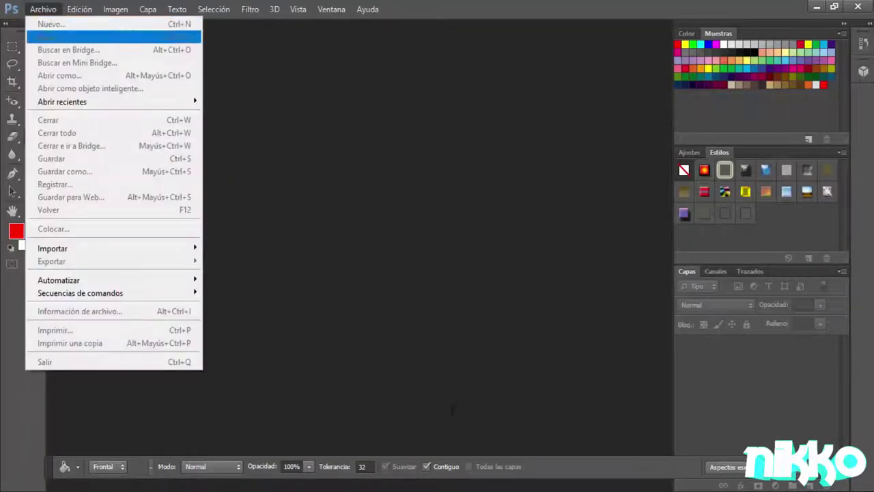
pyautogui.press('Escape')
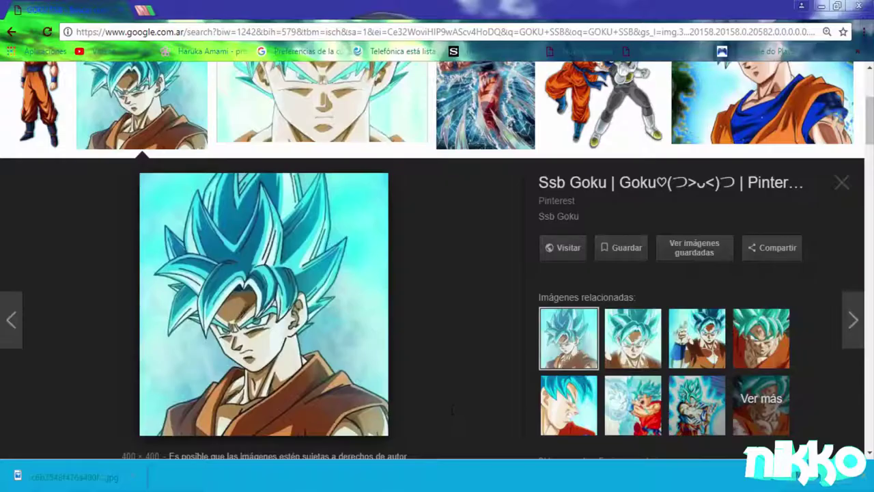
# Step: Switch to Chrome and search Google Images for LOGO HERMITAÑO TORTUGA
pyautogui.scroll(3, 437, 273)
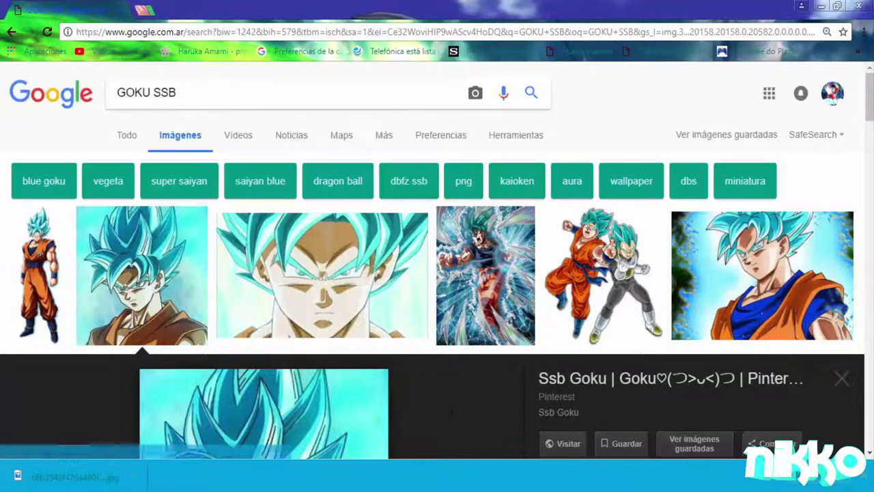
pyautogui.tripleClick(146, 92)
pyautogui.press('BackSpace')
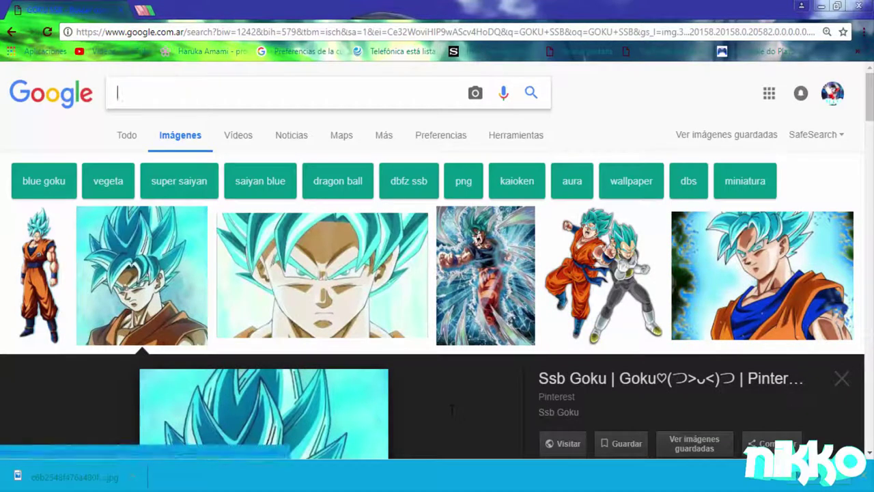
pyautogui.write('LOGO E')
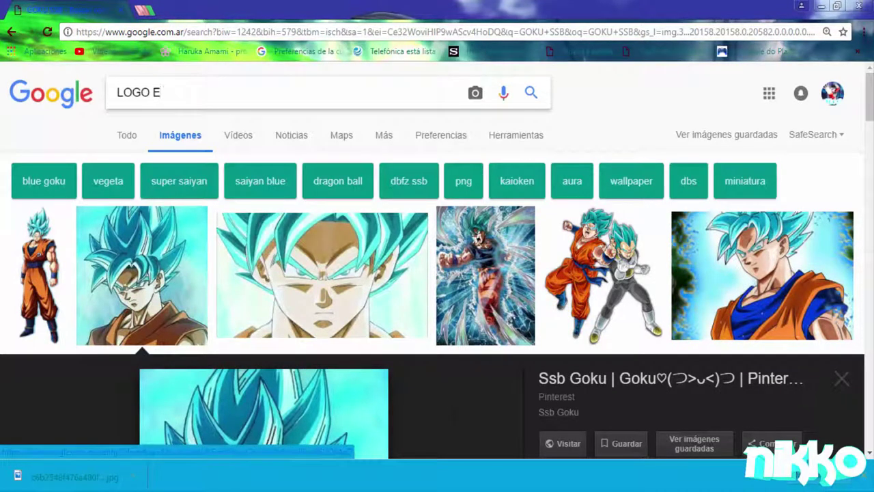
pyautogui.write('RM')
pyautogui.press('BackSpace')
pyautogui.press('BackSpace')
pyautogui.press('BackSpace')
pyautogui.write('HERMITANI')
pyautogui.press('BackSpace')
pyautogui.press('BackSpace')
pyautogui.write('ÑO TO')
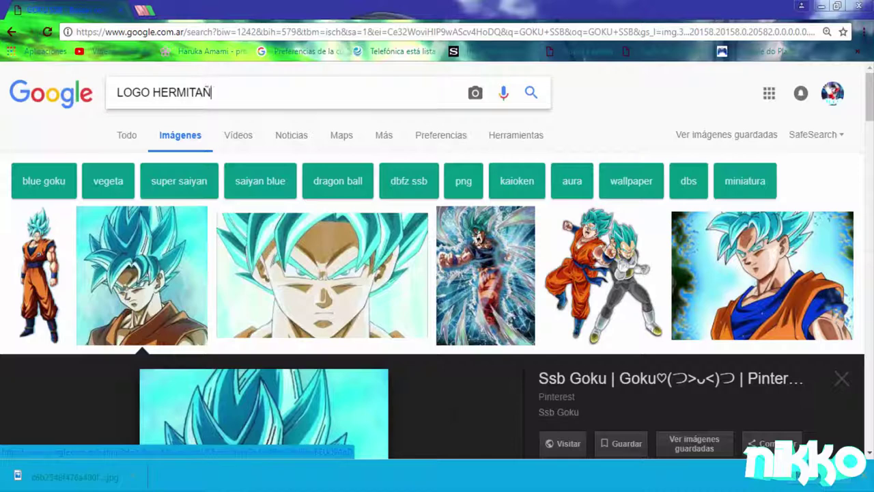
pyautogui.write('RTUGA')
pyautogui.press('Return')
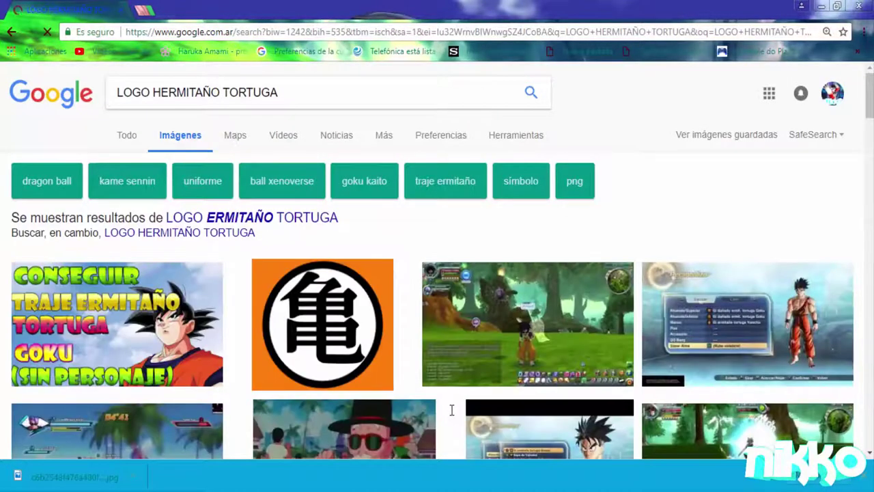
# Step: Browse the image results and preview the black-and-white turtle school emblem on an orange background
pyautogui.scroll(-3, 451, 410)
pyautogui.scroll(-4, 451, 409)
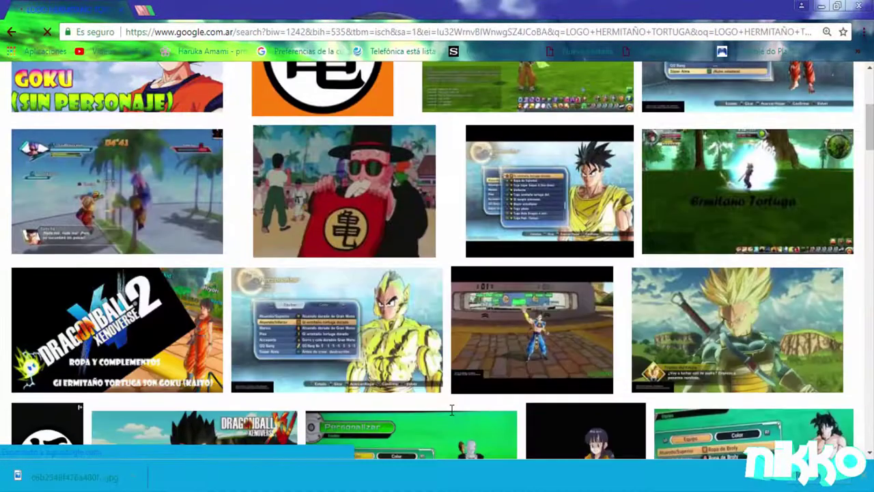
pyautogui.scroll(4, 451, 410)
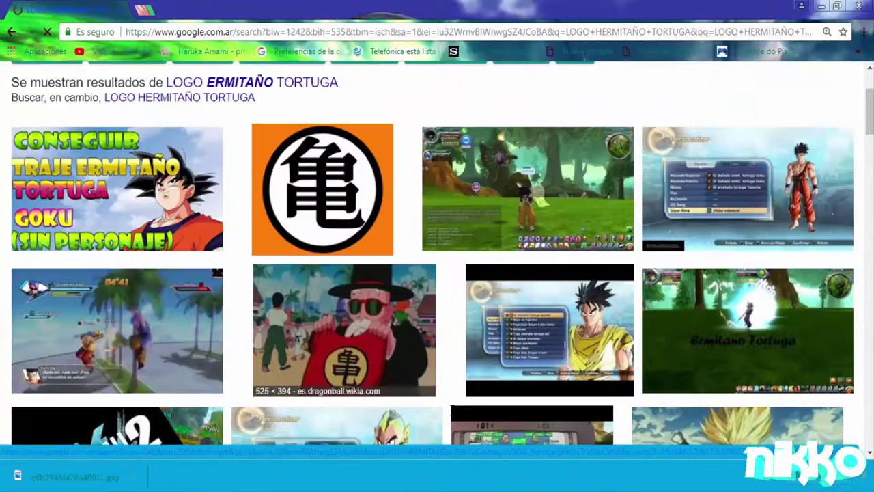
pyautogui.click(344, 328)
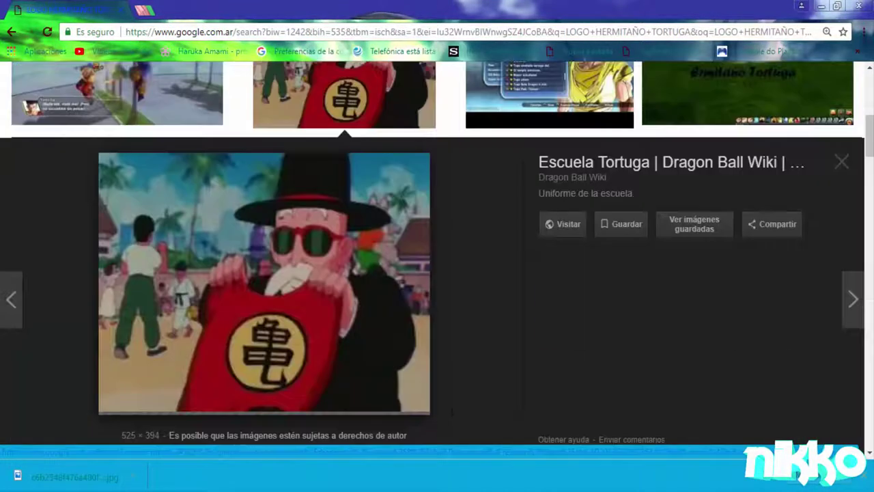
pyautogui.scroll(5, 452, 410)
pyautogui.click(322, 258)
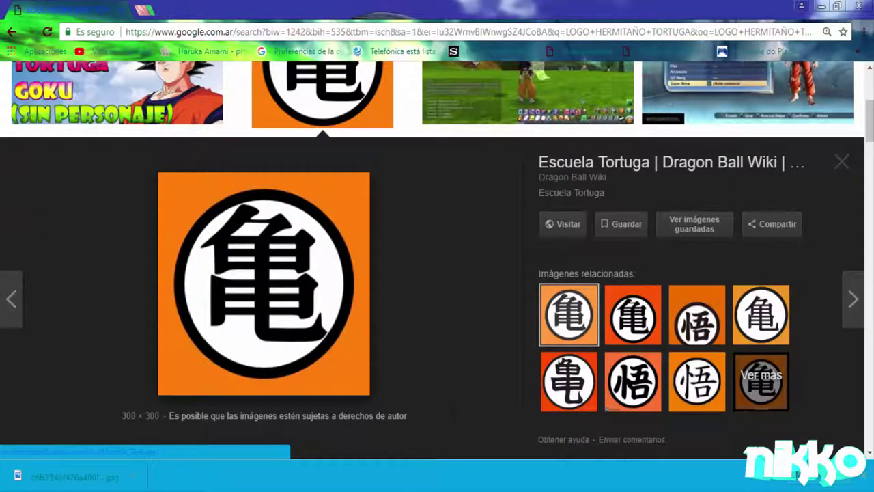
# Step: Save the turtle emblem as the PNG image Tortuga.png in the desktop folder MODIFICACION VIDEO
pyautogui.rightClick(220, 281)
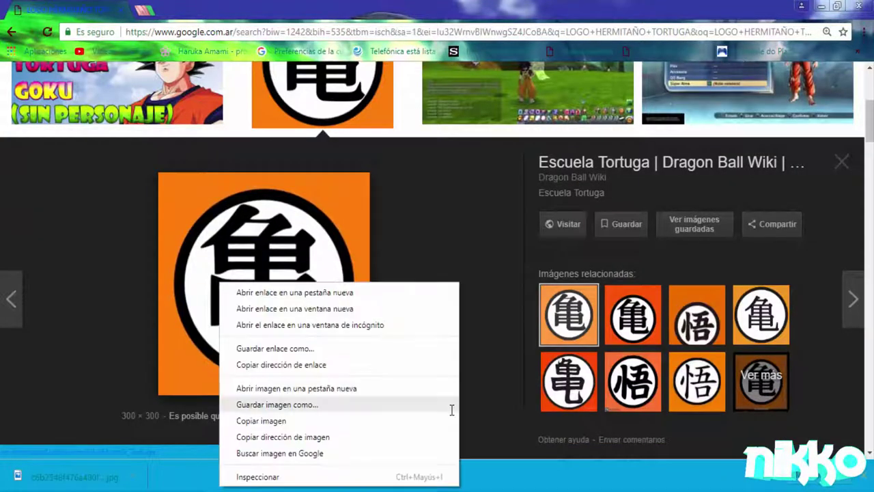
pyautogui.click(451, 407)
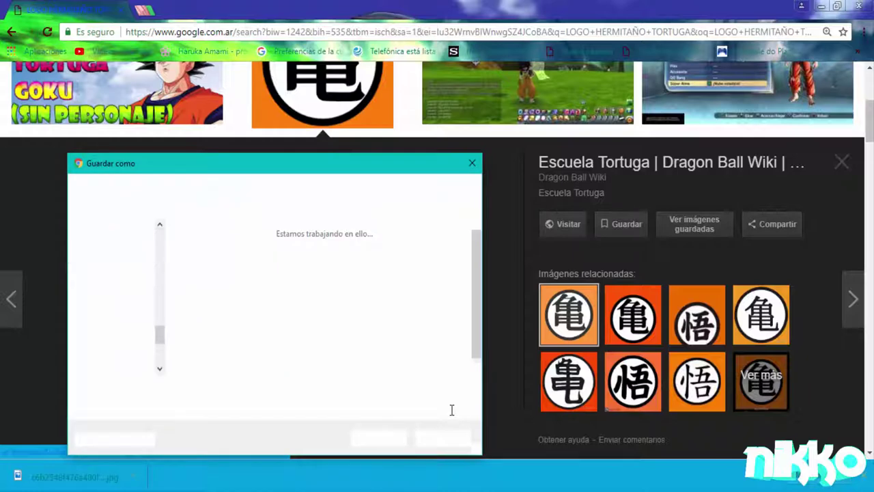
pyautogui.scroll(-3, 357, 338)
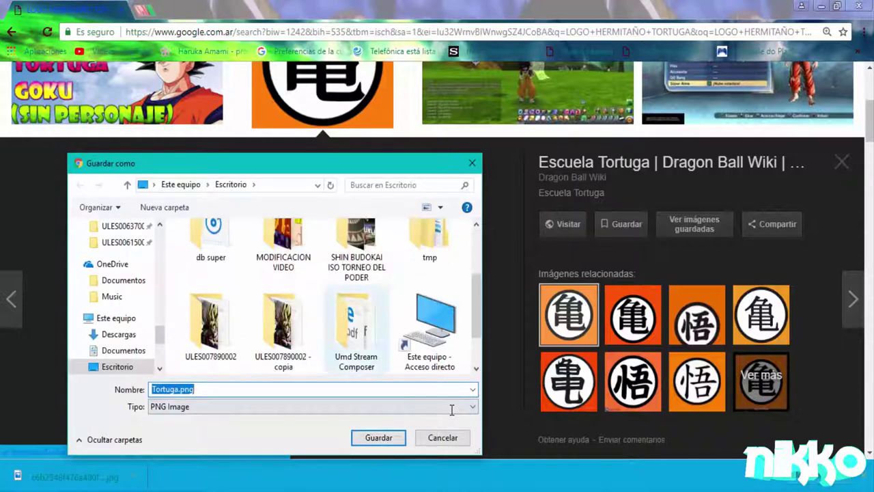
pyautogui.scroll(1, 356, 338)
pyautogui.click(283, 266)
pyautogui.press('Return')
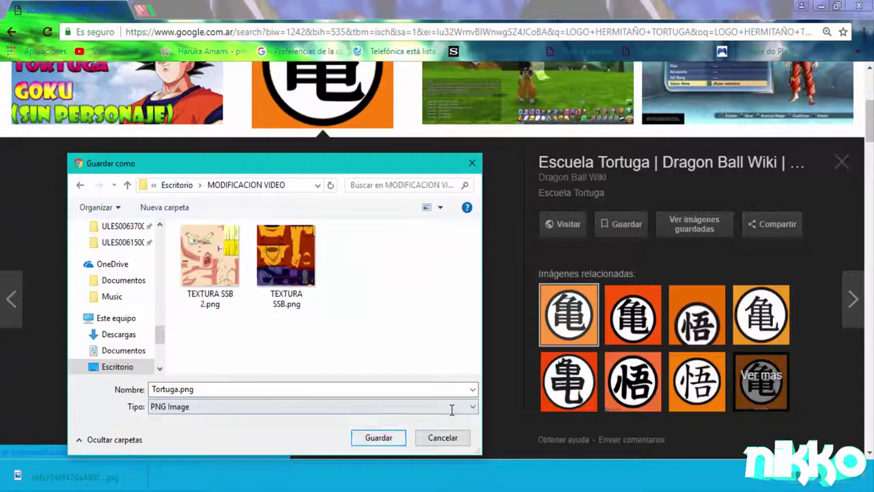
pyautogui.press('Return')
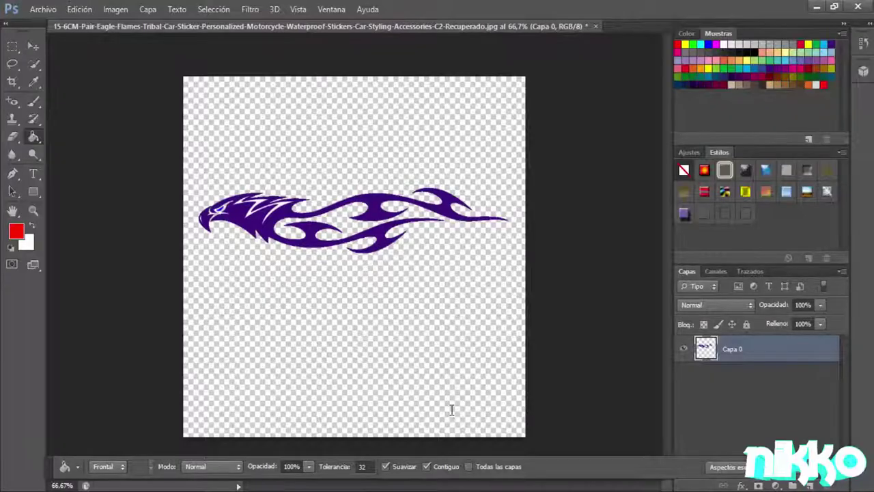
# Step: Open TEXTURA SSB 2.png from the desktop folder MODIFICACION VIDEO
pyautogui.hotkey('alt', 'a')
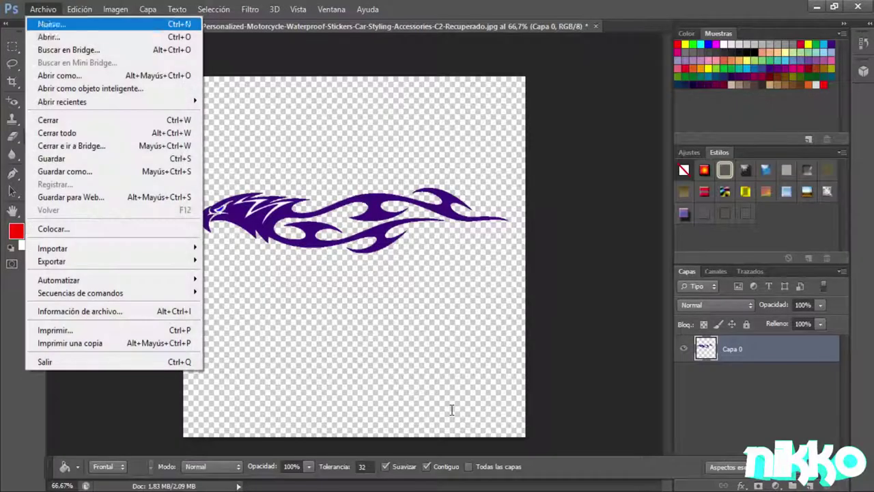
pyautogui.press('Escape')
pyautogui.hotkey('ctrl', 'o')
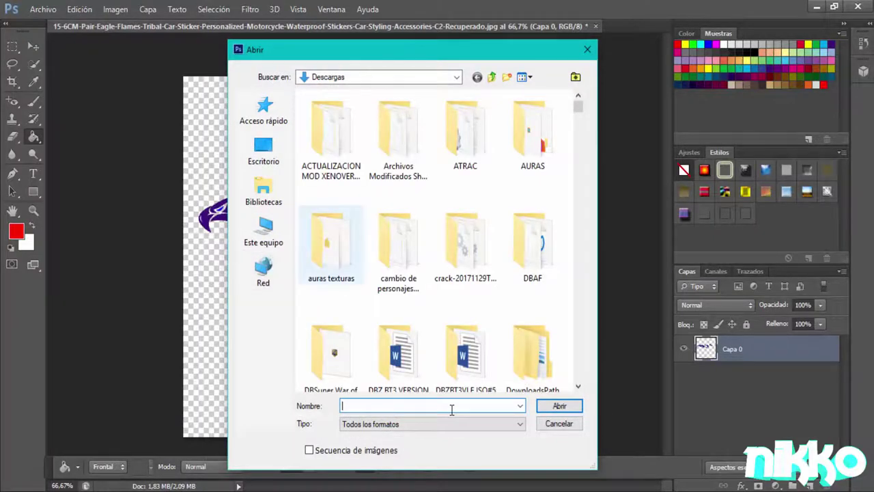
pyautogui.scroll(-3, 332, 246)
pyautogui.click(264, 232)
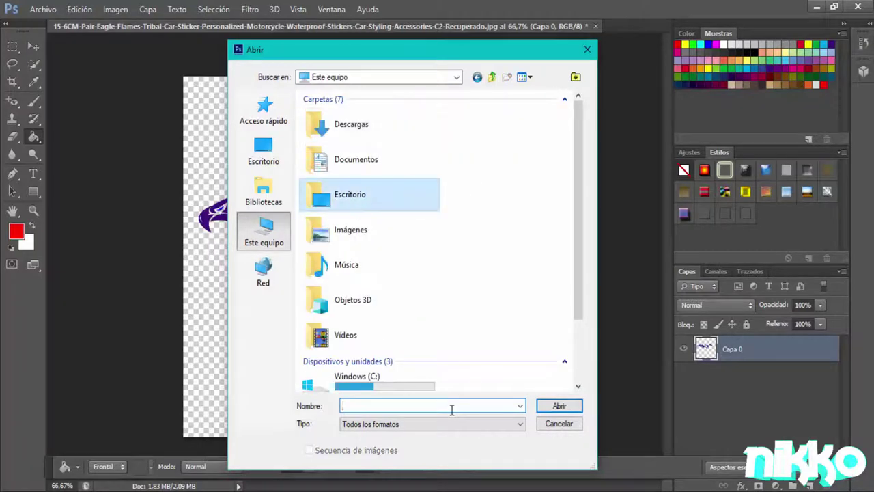
pyautogui.doubleClick(369, 195)
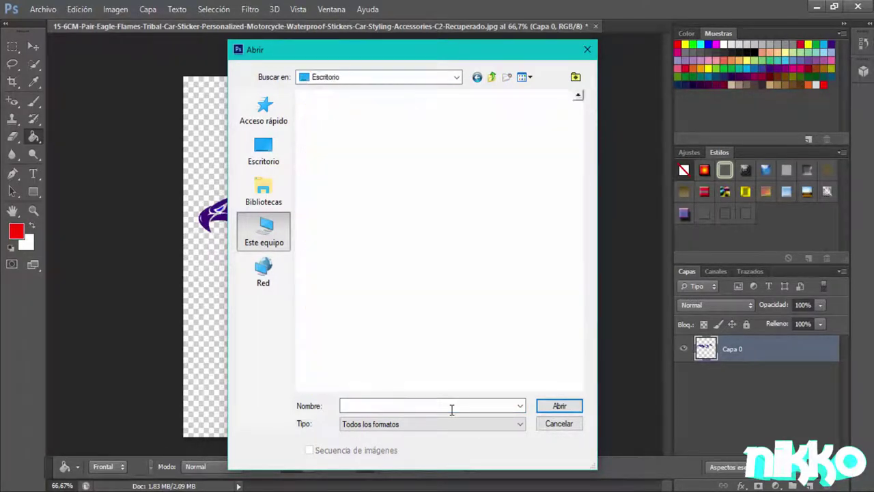
pyautogui.scroll(-8, 369, 195)
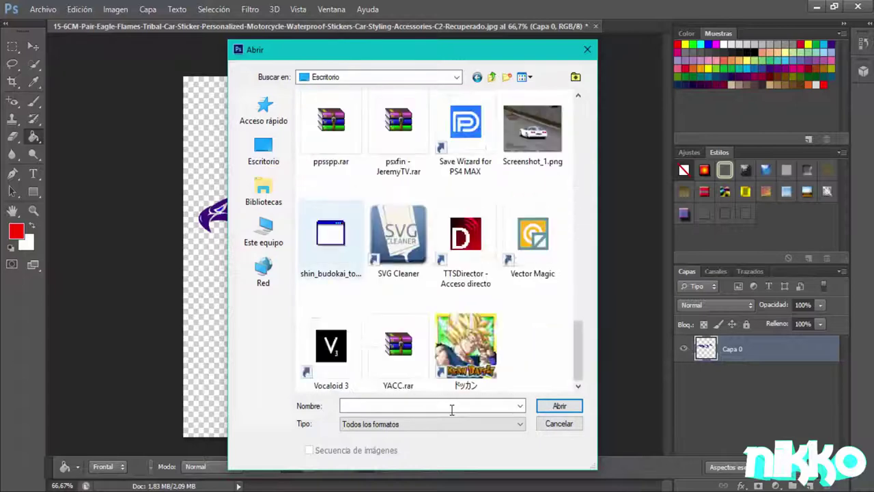
pyautogui.scroll(10, 451, 408)
pyautogui.press('Return')
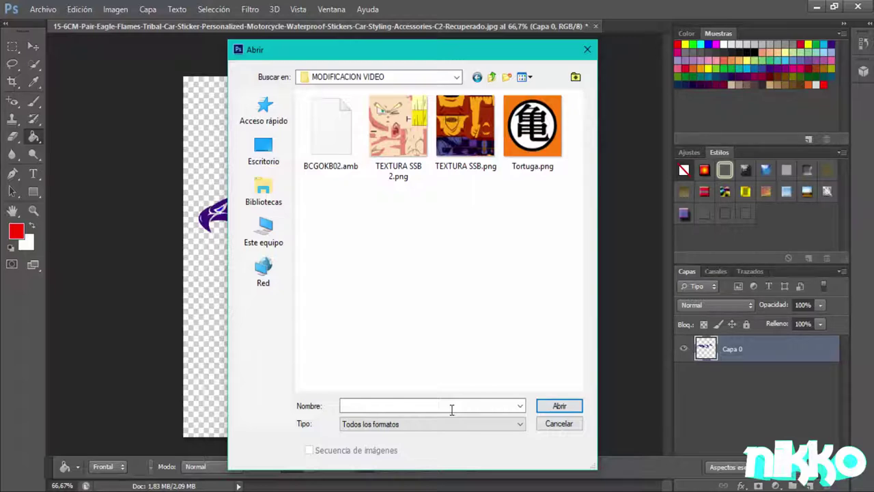
pyautogui.press('t')
pyautogui.press('Return')
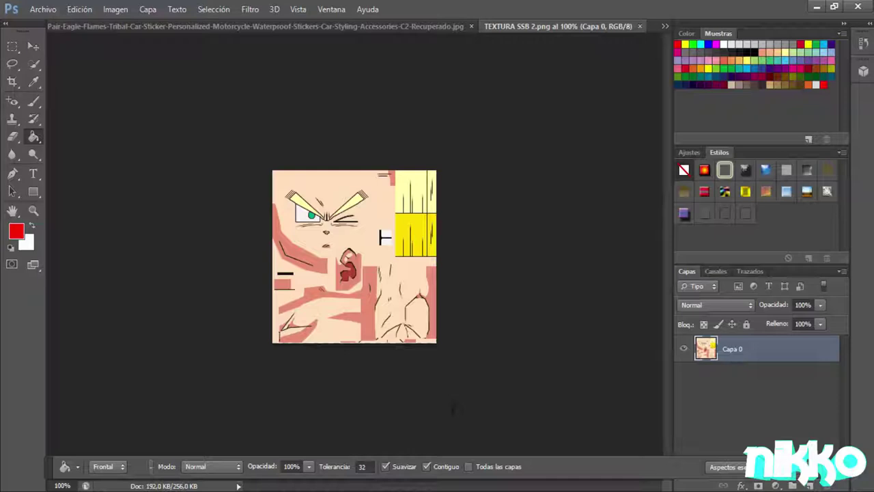
# Step: Open the downloaded Super Saiyan Blue Goku reference image, c6b2548f476a480f1f44f7f2fae1a945.jpg, from the desktop
pyautogui.click(42, 9)
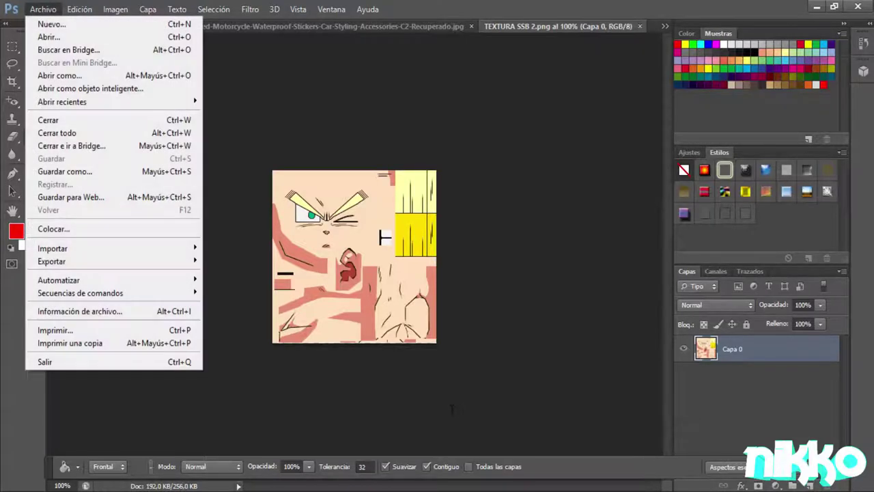
pyautogui.click(41, 35)
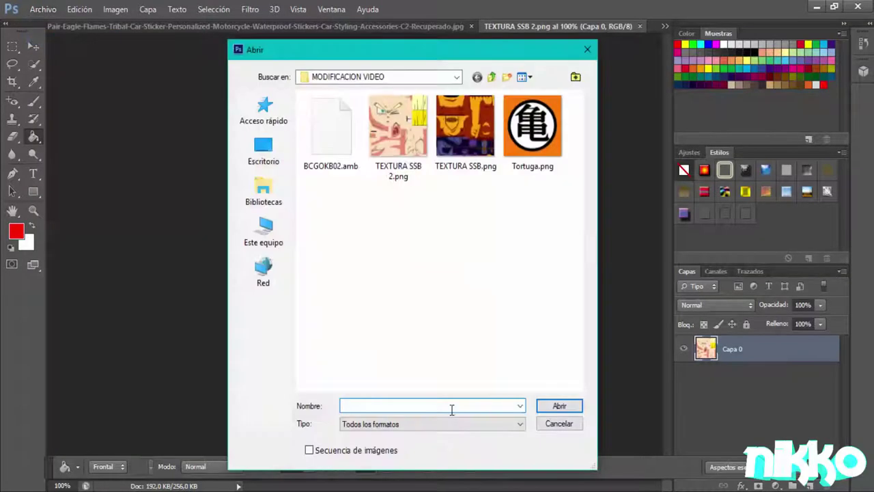
pyautogui.press('Return')
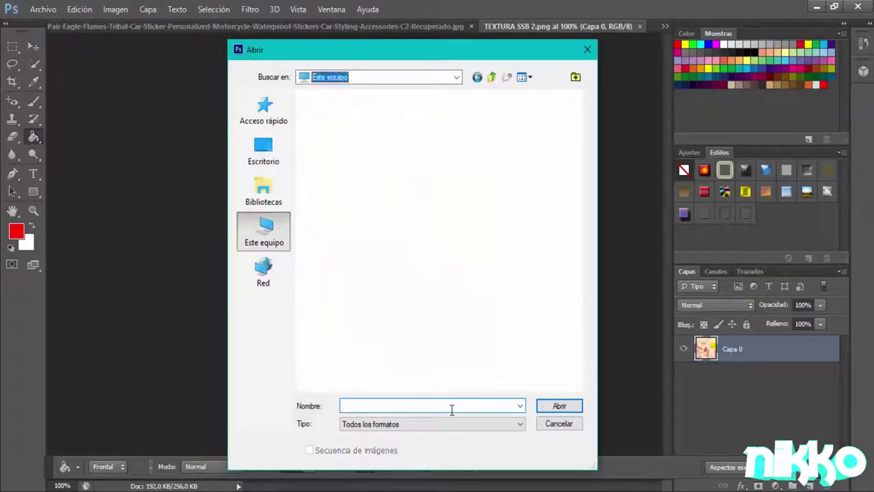
pyautogui.scroll(-5, 468, 283)
pyautogui.scroll(2, 468, 283)
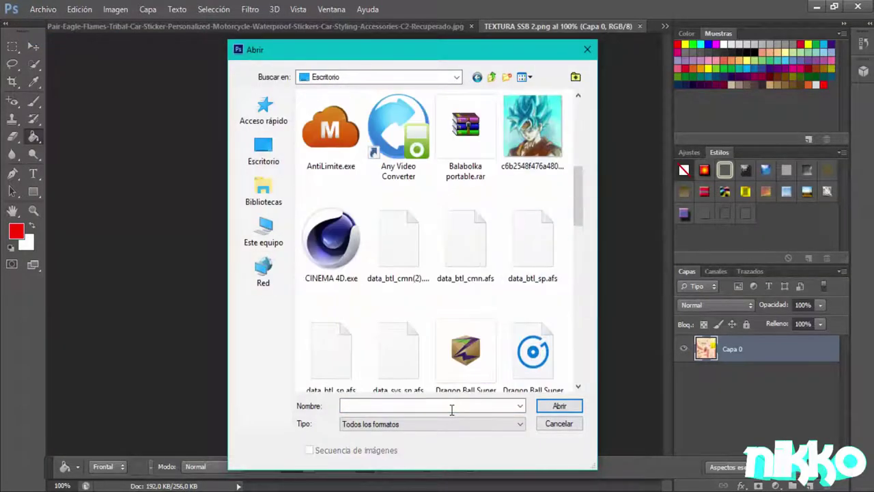
pyautogui.doubleClick(532, 133)
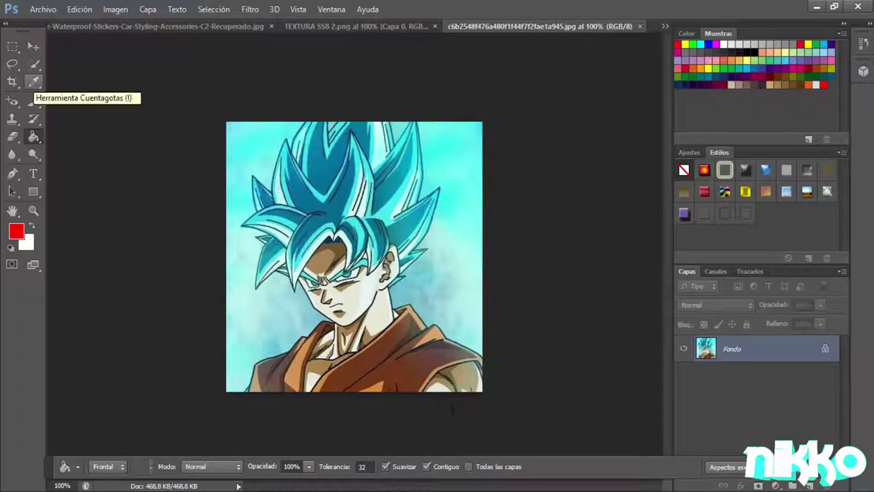
# Step: Sample the medium blue of Goku's hair with the Eyedropper, and return to TEXTURA SSB 2.png with the Paint Bucket active
pyautogui.click(33, 82)
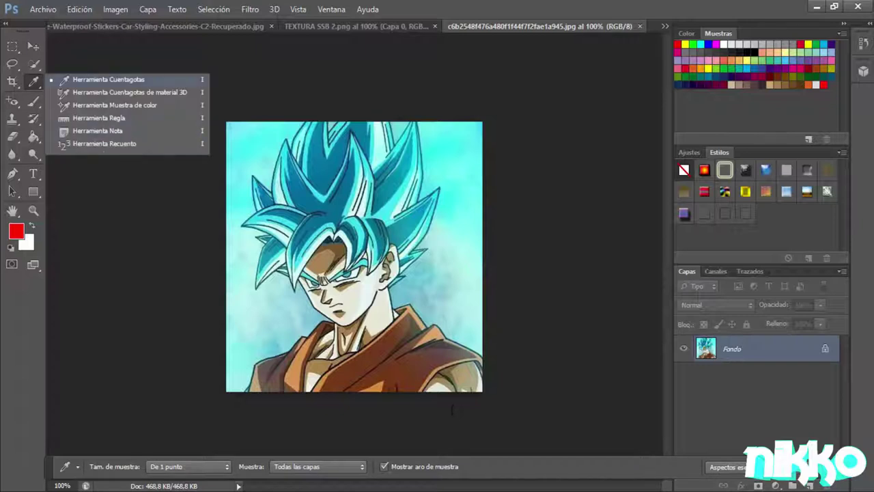
pyautogui.click(452, 409)
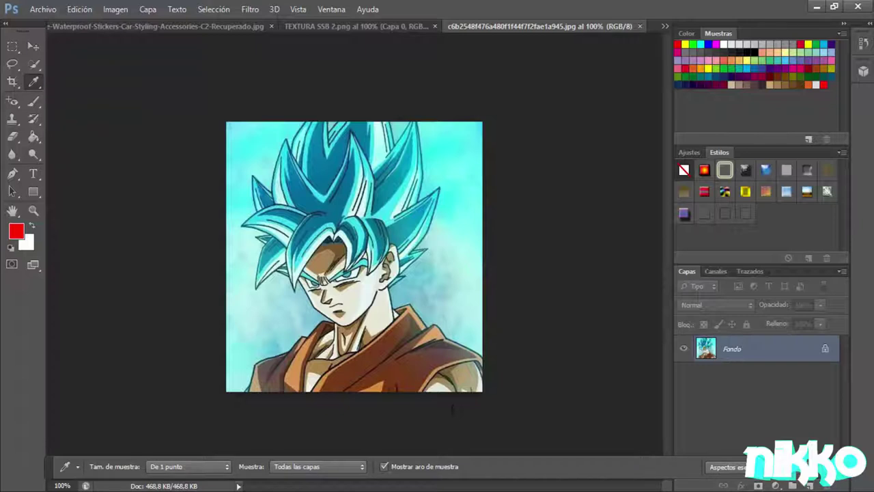
pyautogui.moveTo(307, 205); pyautogui.dragTo(354, 177)
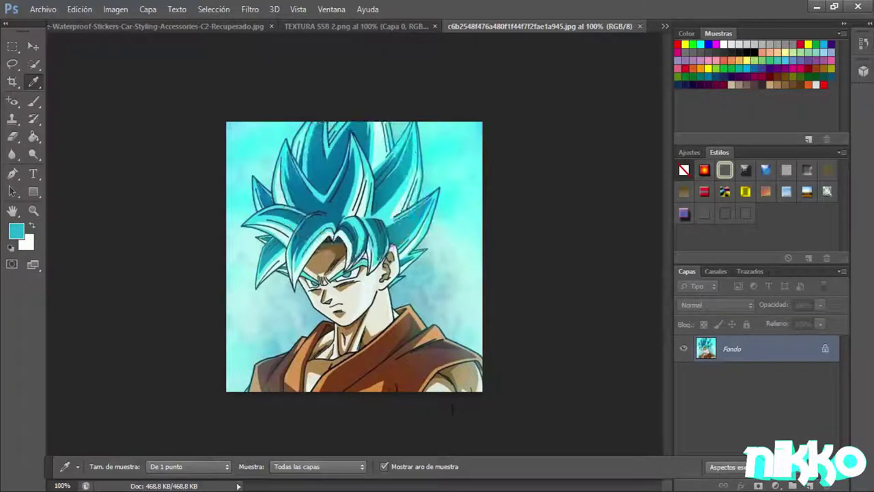
pyautogui.hotkey('ctrl', 'w')
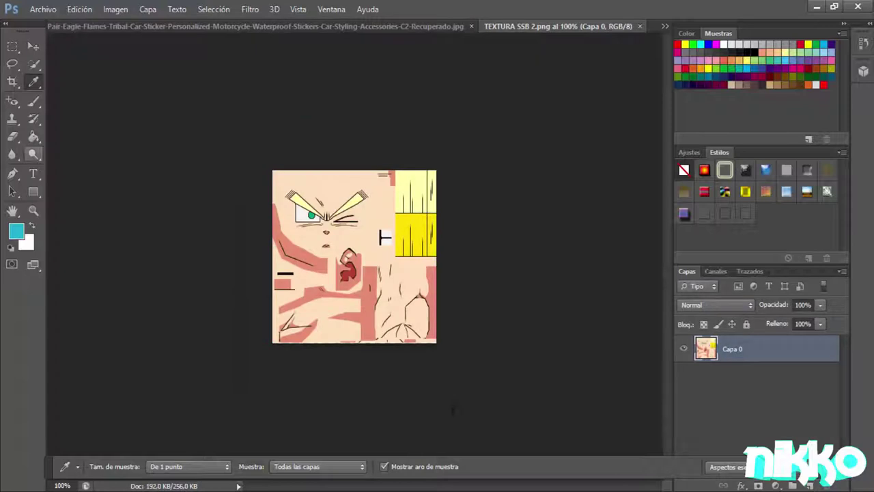
pyautogui.press('g')
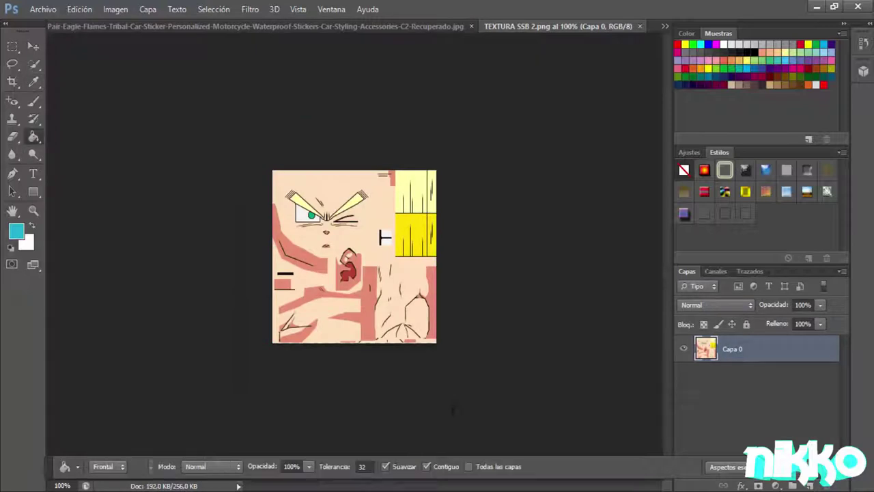
pyautogui.click(411, 232)
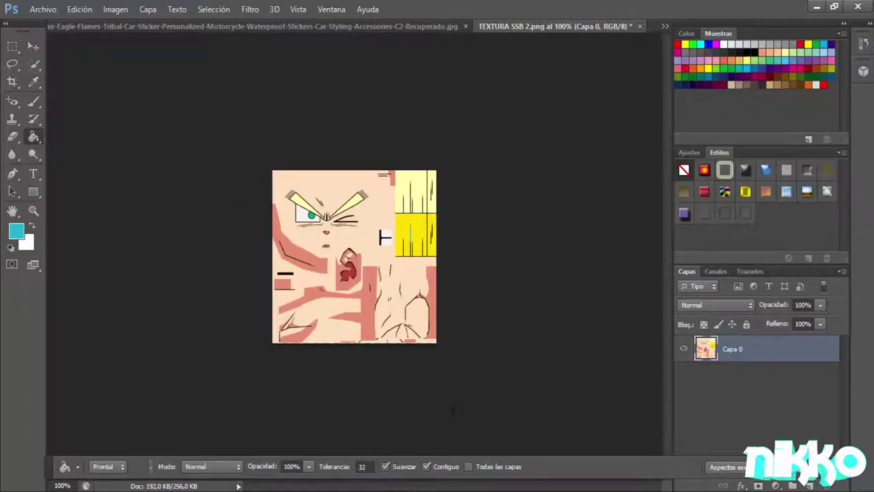
pyautogui.click(410, 236)
pyautogui.click(80, 8)
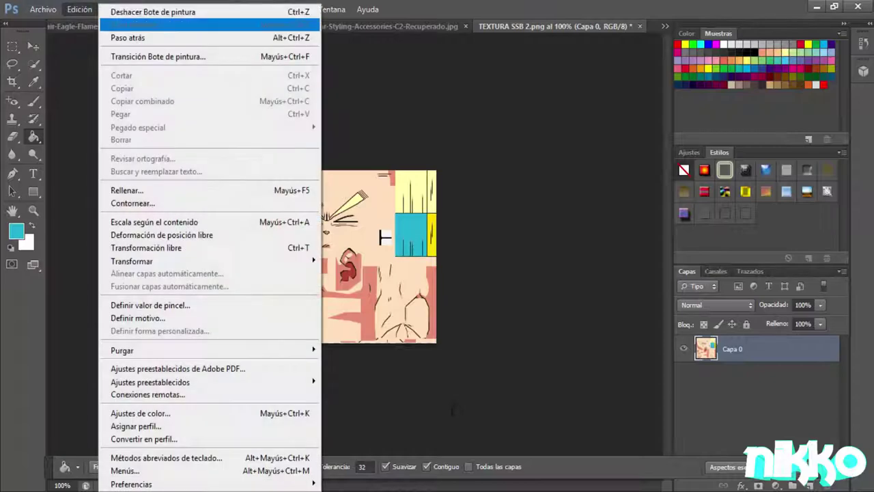
pyautogui.click(128, 38)
pyautogui.click(79, 9)
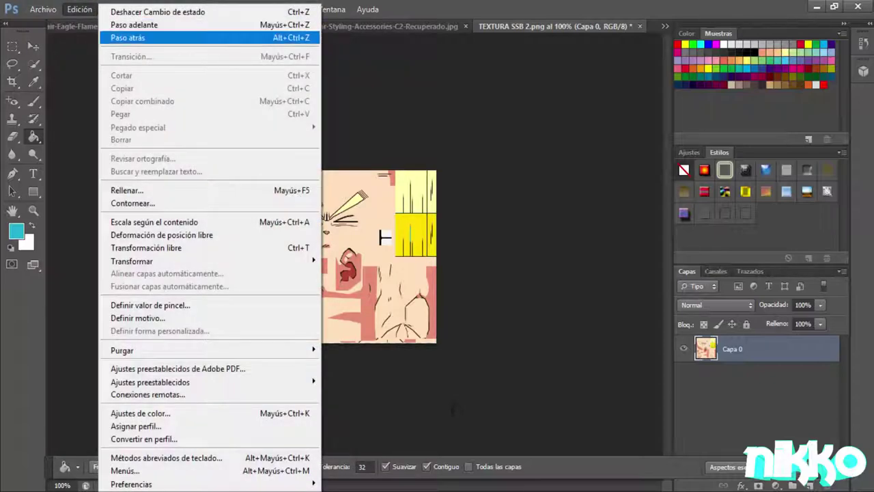
pyautogui.click(128, 38)
# Step: Fill both parts of the texture's bright yellow lower hair block with the sampled medium blue
pyautogui.click(409, 236)
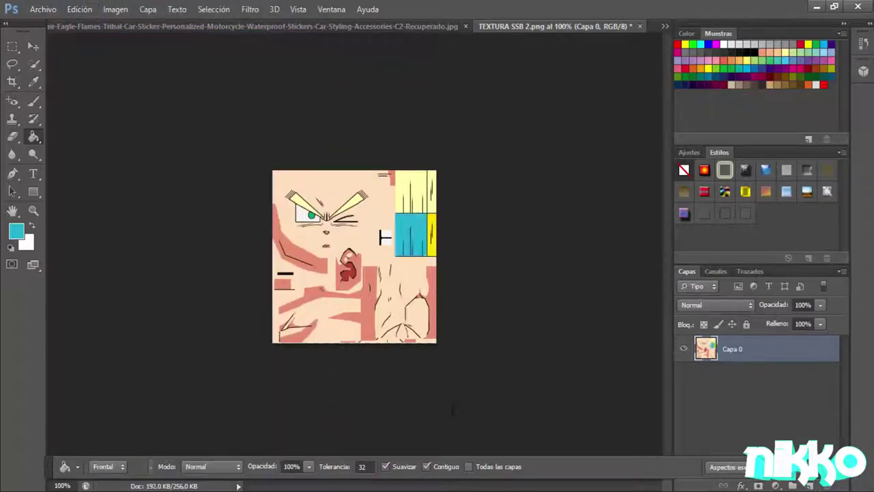
pyautogui.click(431, 234)
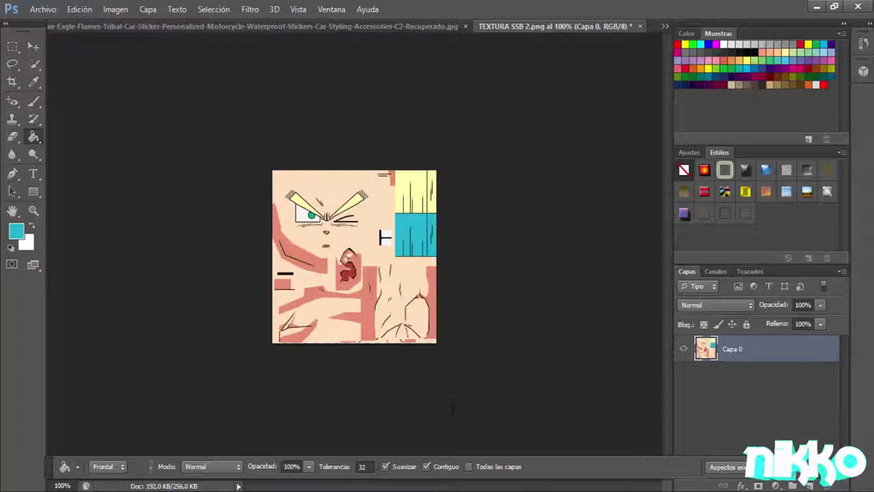
# Step: Sample a lighter cyan from Goku's hair in the reference image and return to TEXTURA SSB 2.png
pyautogui.click(665, 25)
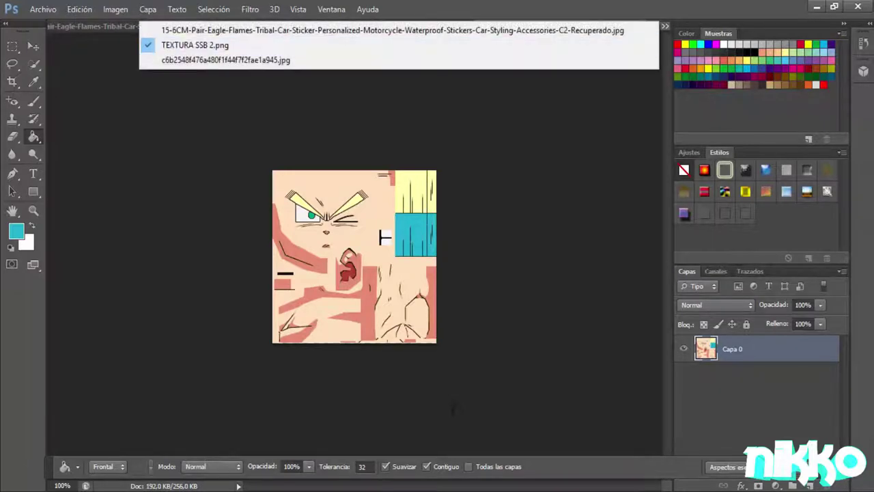
pyautogui.click(225, 60)
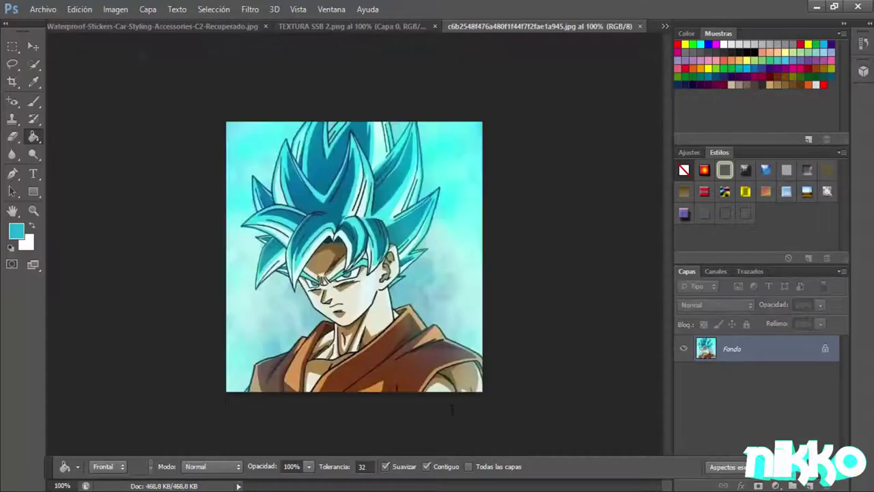
pyautogui.press('i')
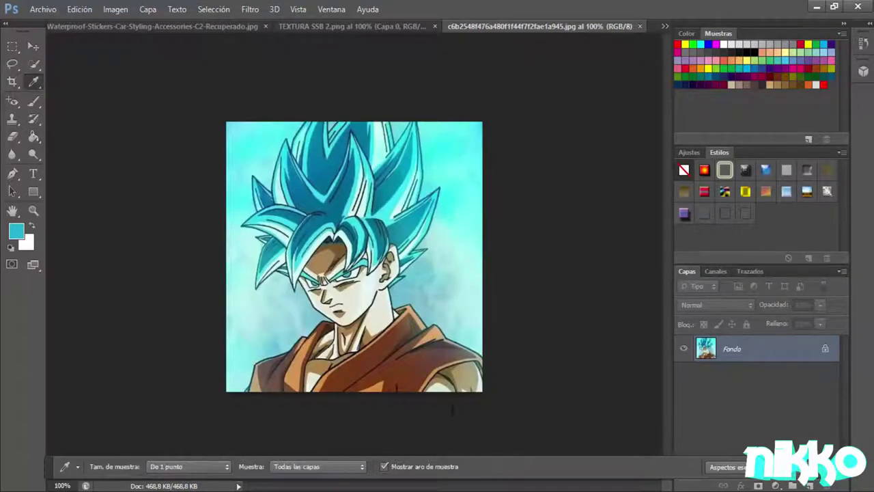
pyautogui.click(395, 199)
pyautogui.click(352, 27)
# Step: Fill both parts of the pale yellow upper hair block and both eyebrows with the light cyan
pyautogui.press('g')
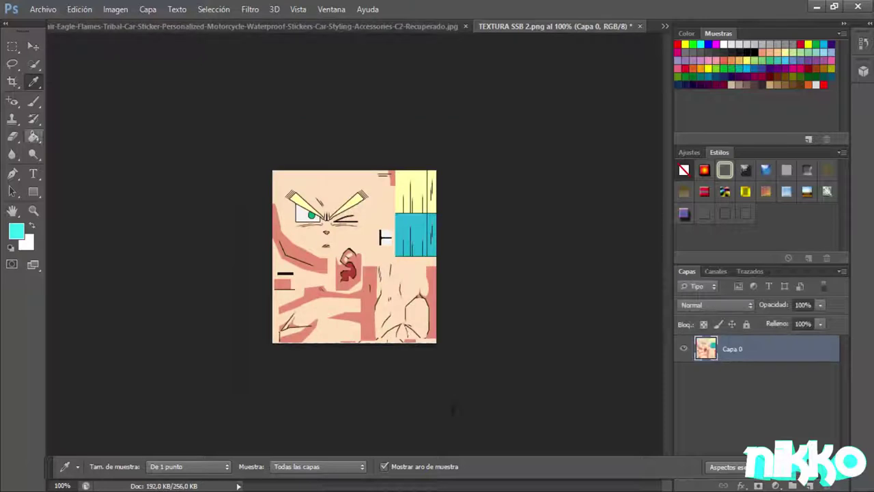
pyautogui.click(410, 192)
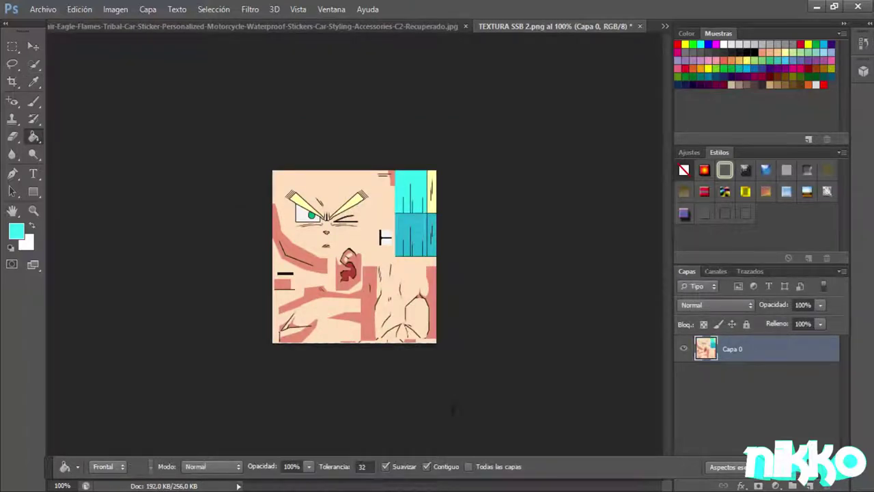
pyautogui.click(430, 192)
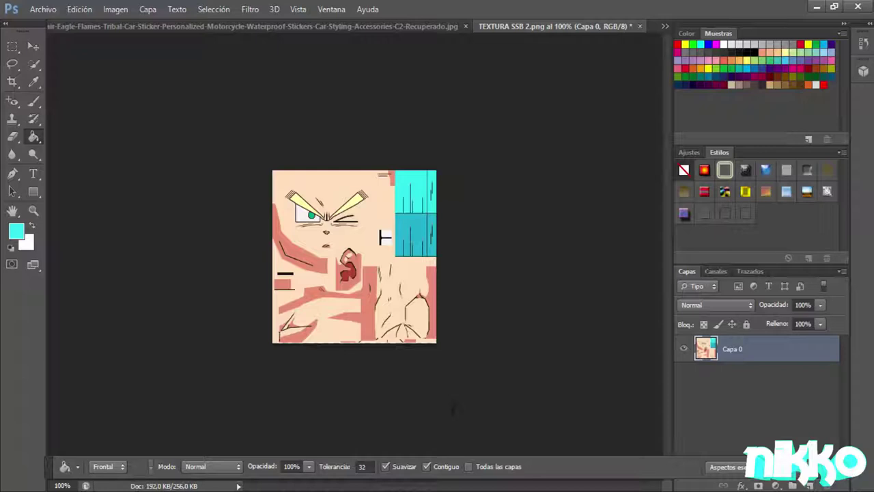
pyautogui.click(299, 201)
pyautogui.click(354, 201)
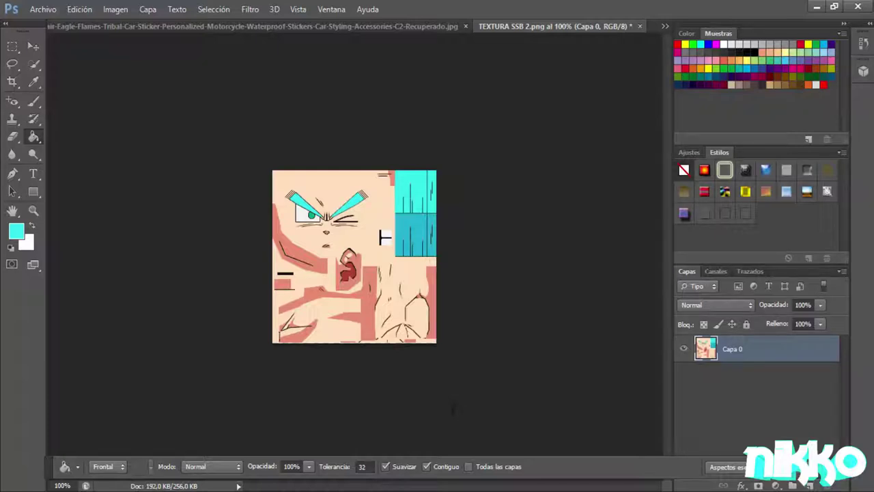
# Step: Examine the recoloured face and hair texture at 200% and 300% zoom, and return to 100%
pyautogui.click(59, 486)
pyautogui.write('200')
pyautogui.press('Return')
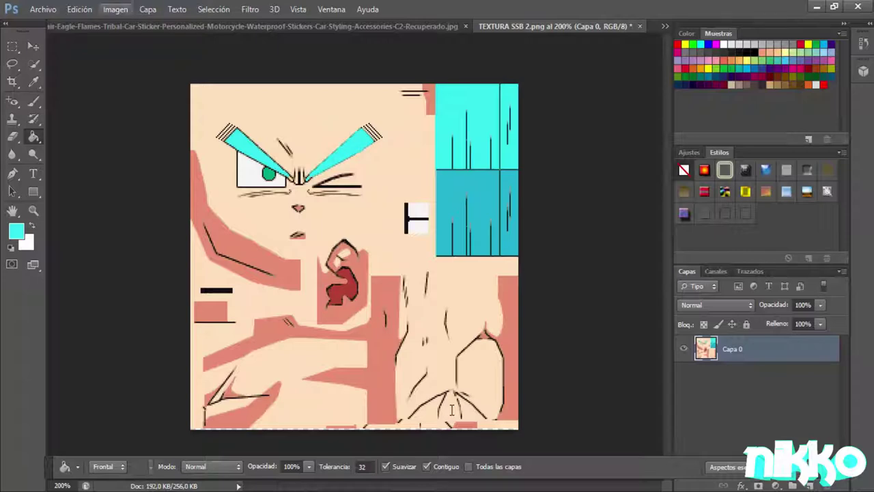
pyautogui.click(79, 10)
pyautogui.click(116, 38)
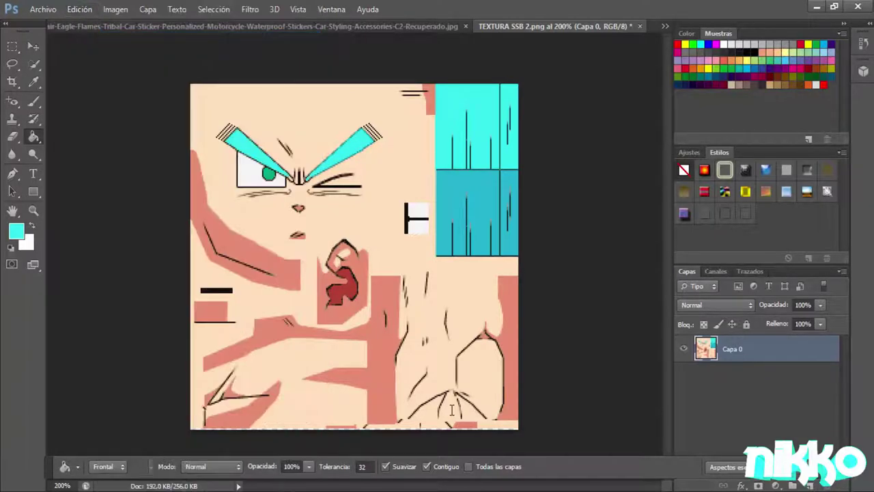
pyautogui.click(58, 485)
pyautogui.write('300')
pyautogui.press('Return')
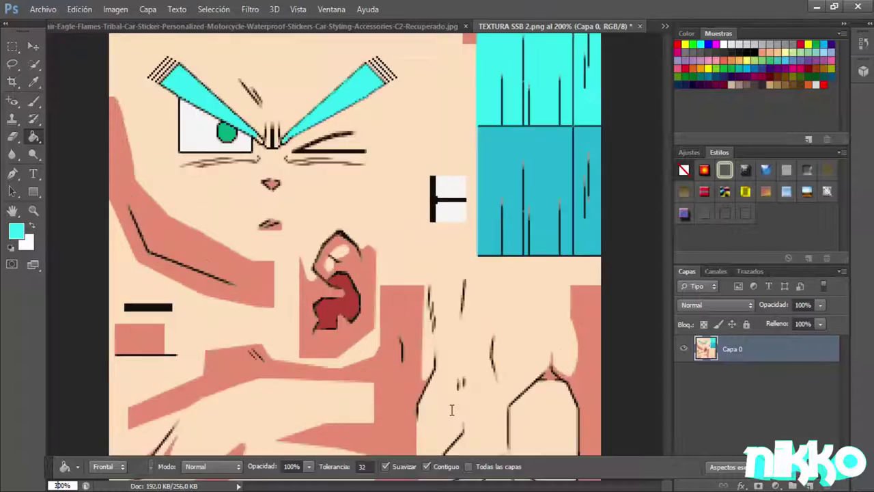
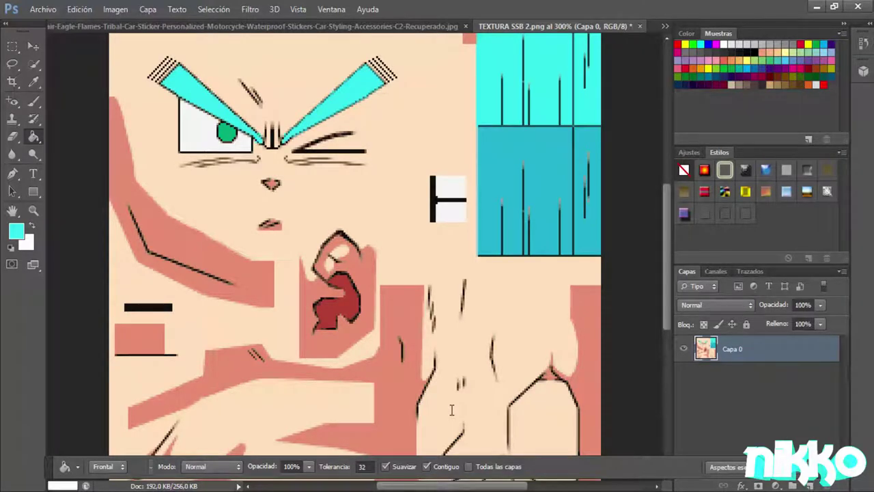
pyautogui.hotkey('ctrl', '1')
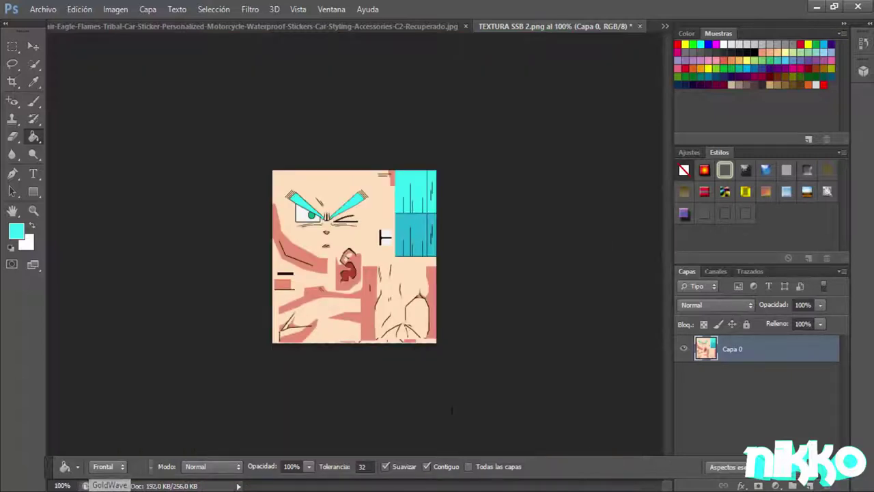
# Step: Sample the teal of Goku's eye in the reference image and fill the open eye's iris in TEXTURA SSB 2.png with it
pyautogui.moveTo(265, 490)
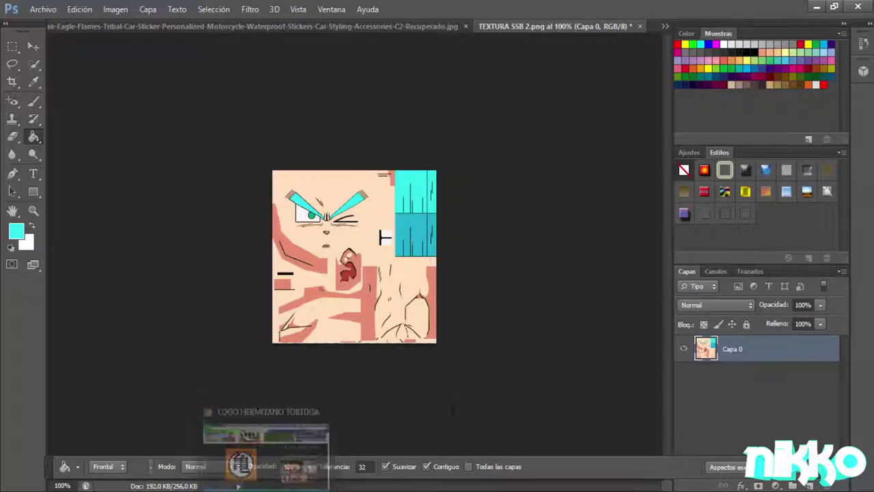
pyautogui.click(664, 26)
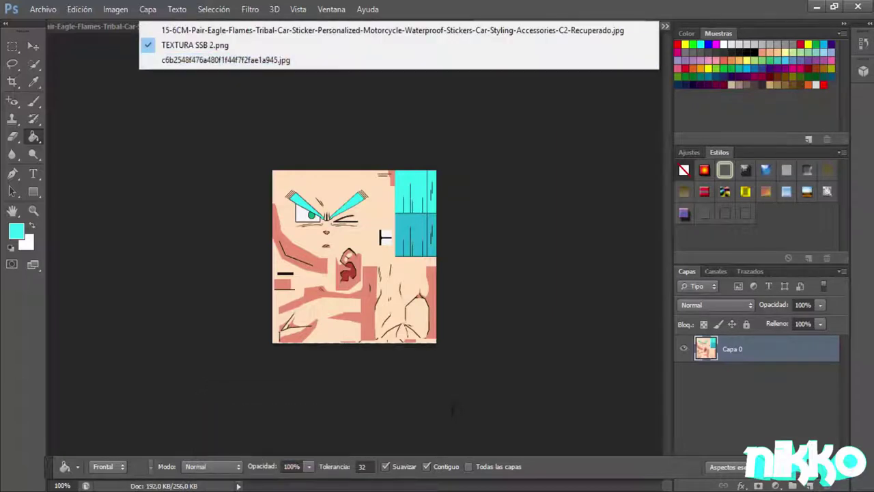
pyautogui.click(399, 60)
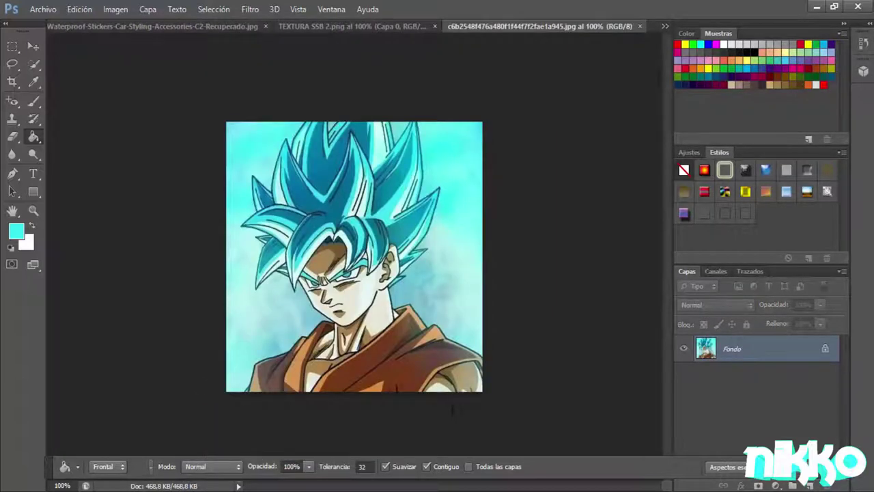
pyautogui.press('i')
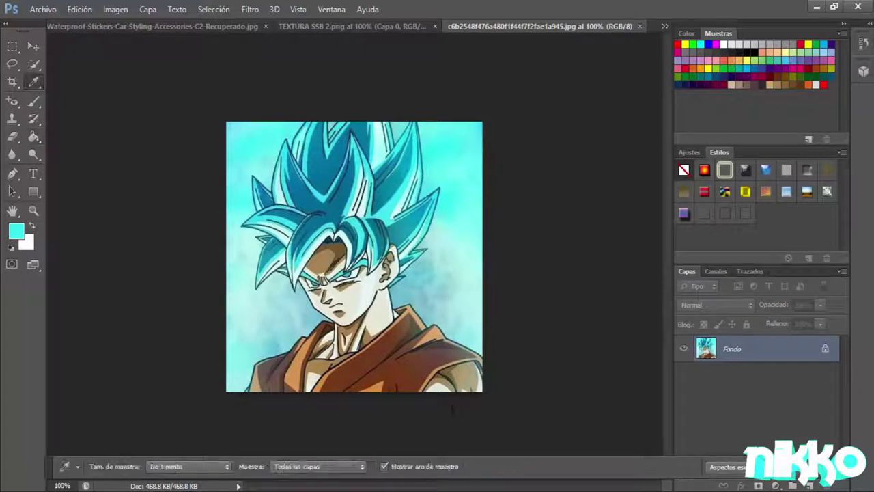
pyautogui.click(347, 274)
pyautogui.click(664, 26)
pyautogui.click(195, 45)
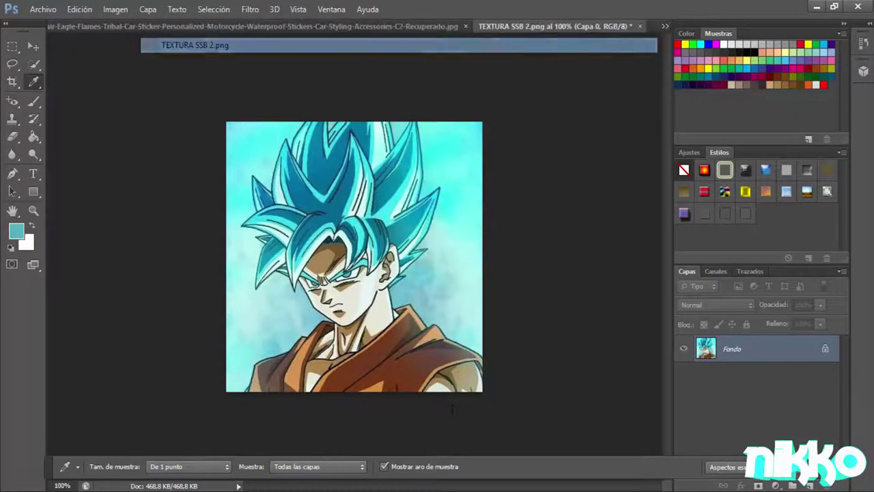
pyautogui.press('g')
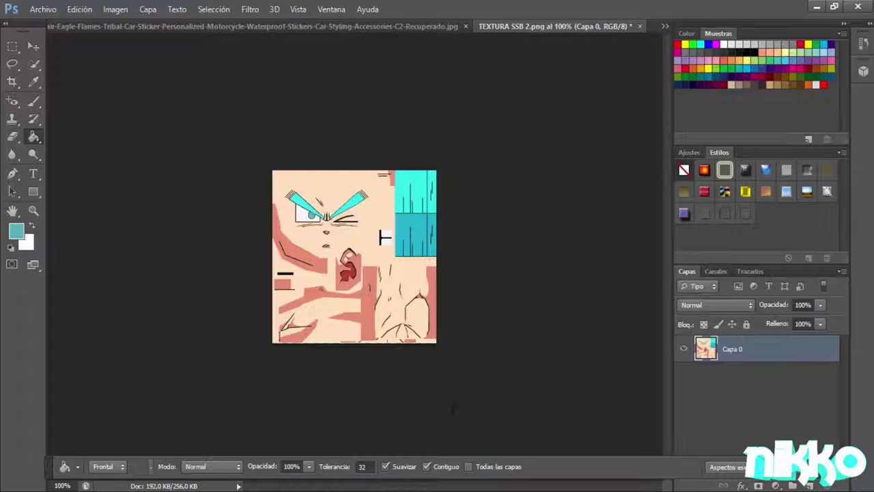
pyautogui.click(43, 8)
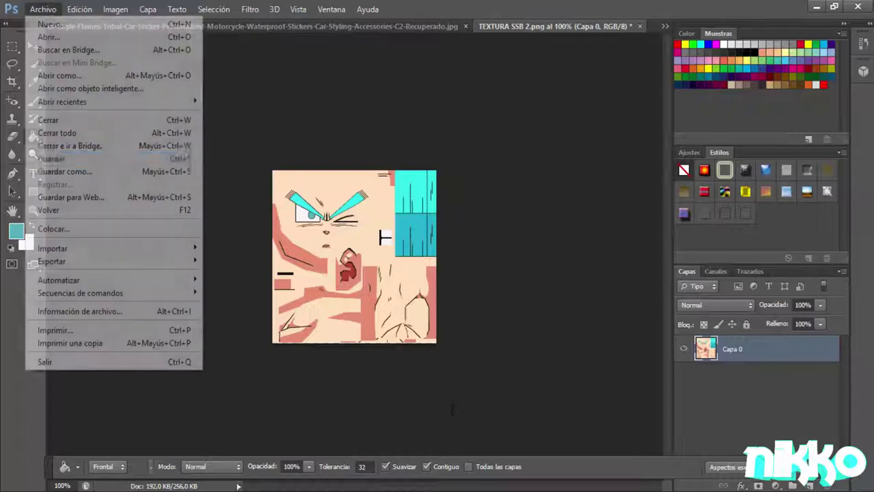
pyautogui.click(68, 176)
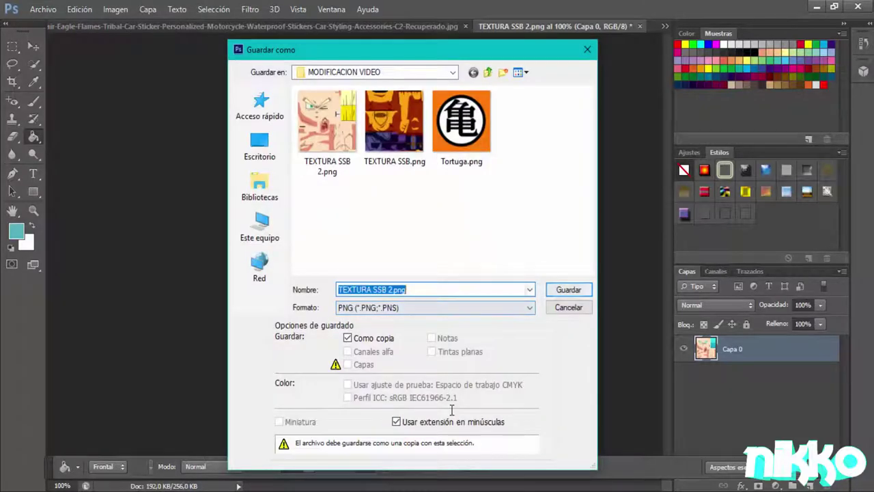
pyautogui.press('Return')
# Step: Convert the face and hair texture to indexed colour using the Local (Perceptual) palette with 16 colours
pyautogui.hotkey('alt', 'i')
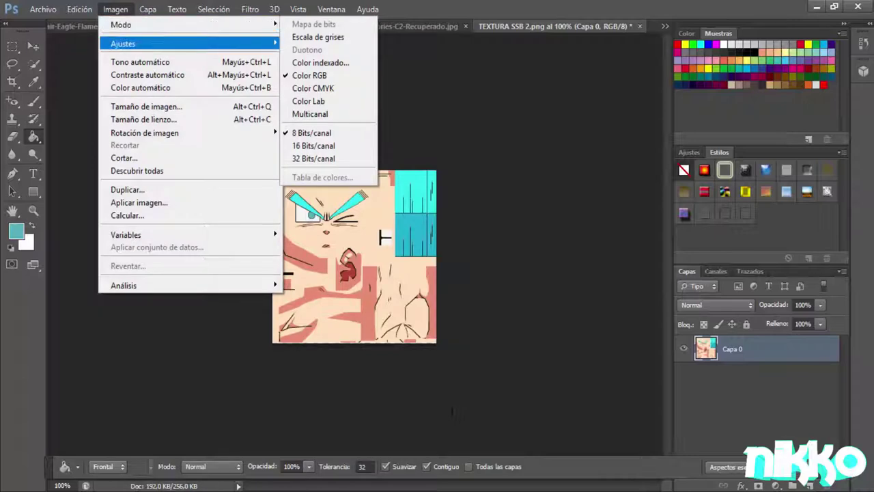
pyautogui.moveTo(189, 25)
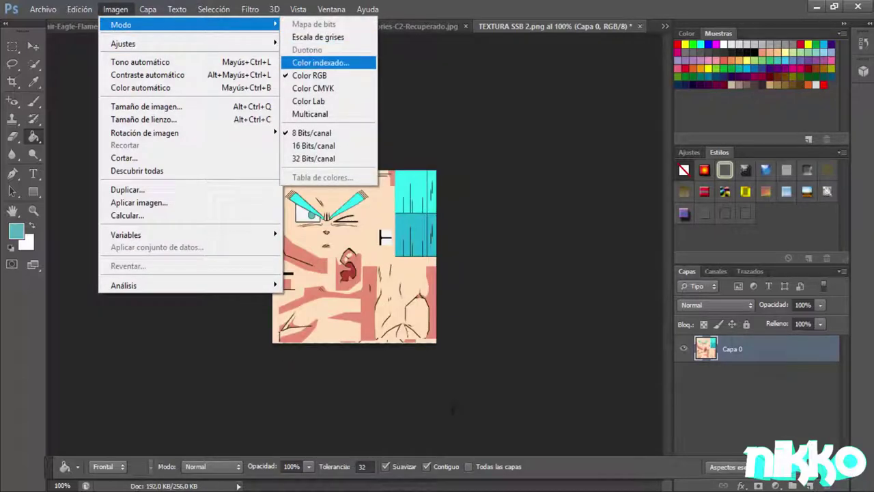
pyautogui.click(320, 62)
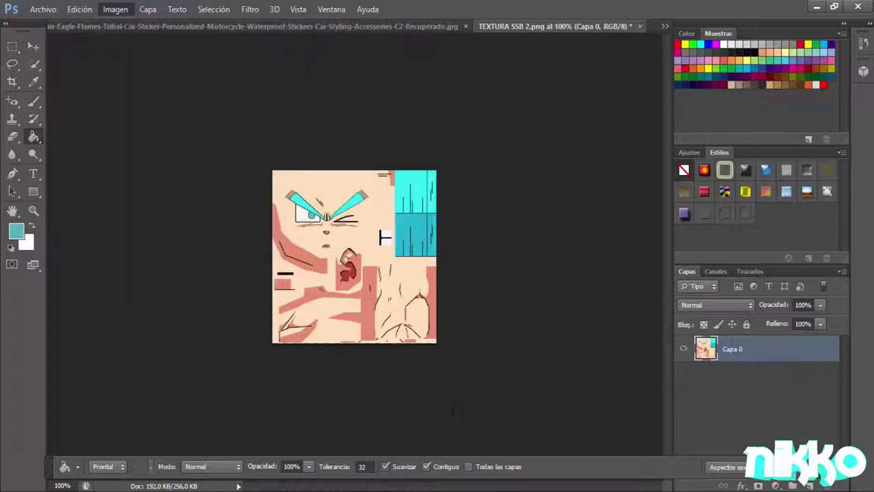
pyautogui.click(418, 126)
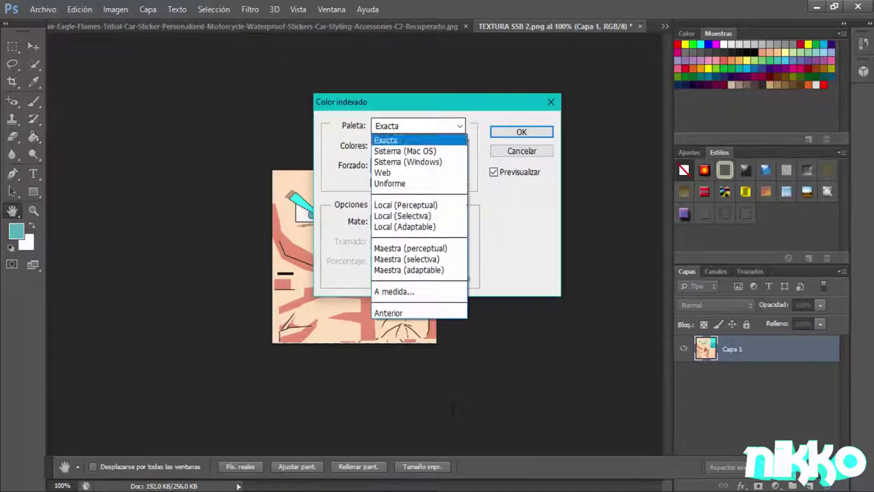
pyautogui.click(418, 205)
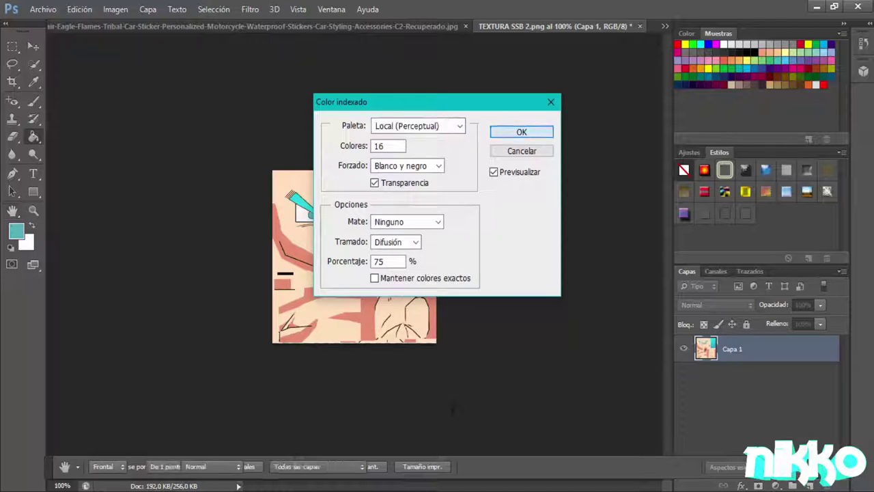
pyautogui.press('Return')
pyautogui.press('g')
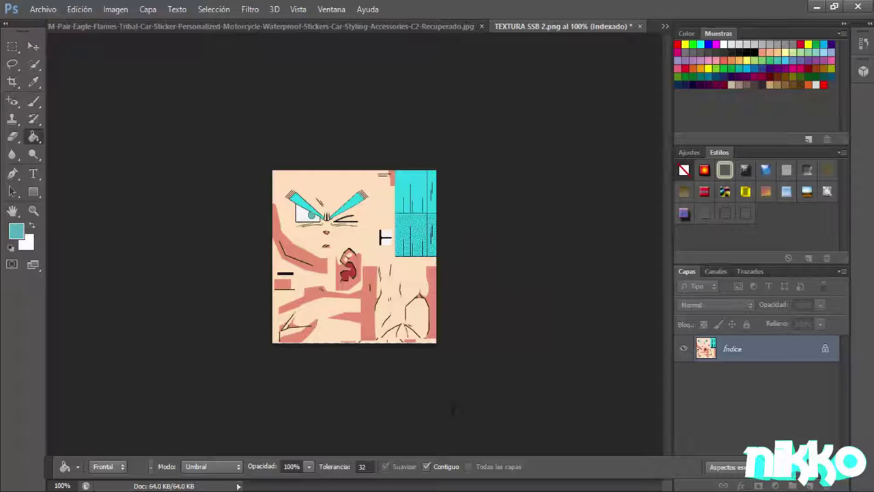
# Step: Save the indexed texture as TEXTURA SSB 2.png in the MODIFICACION VIDEO folder, replacing the existing file
pyautogui.click(42, 9)
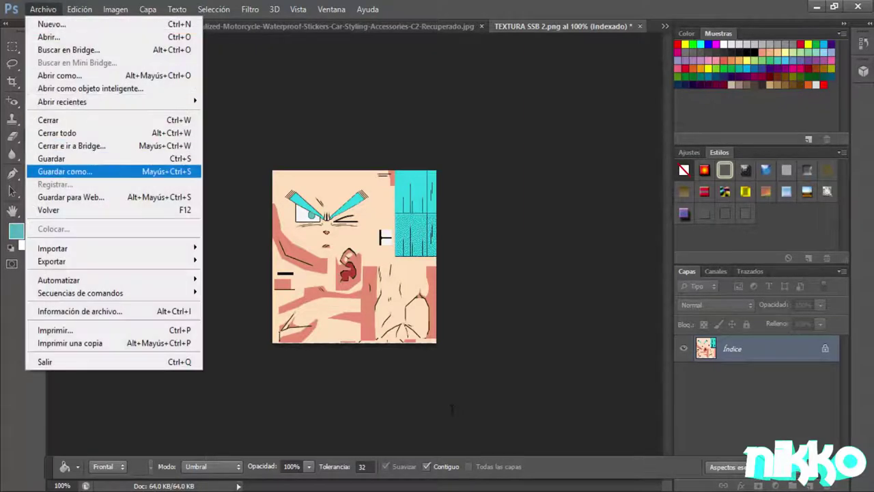
pyautogui.press('Return')
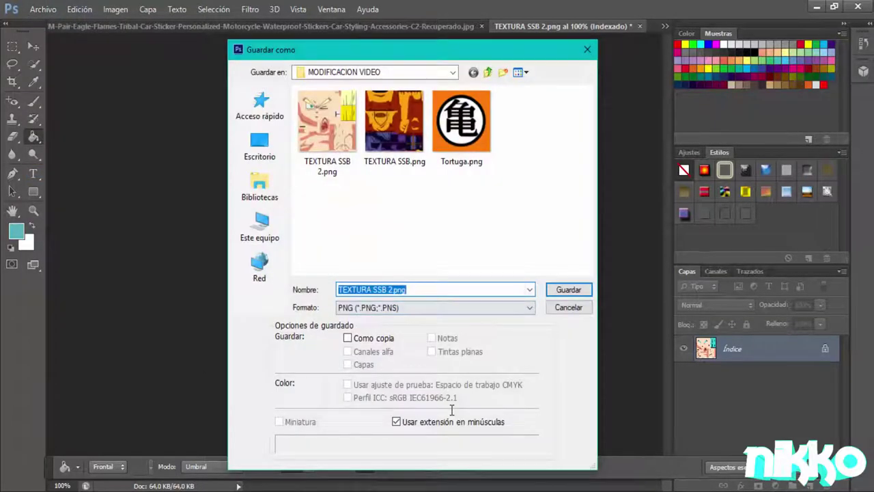
pyautogui.press('Return')
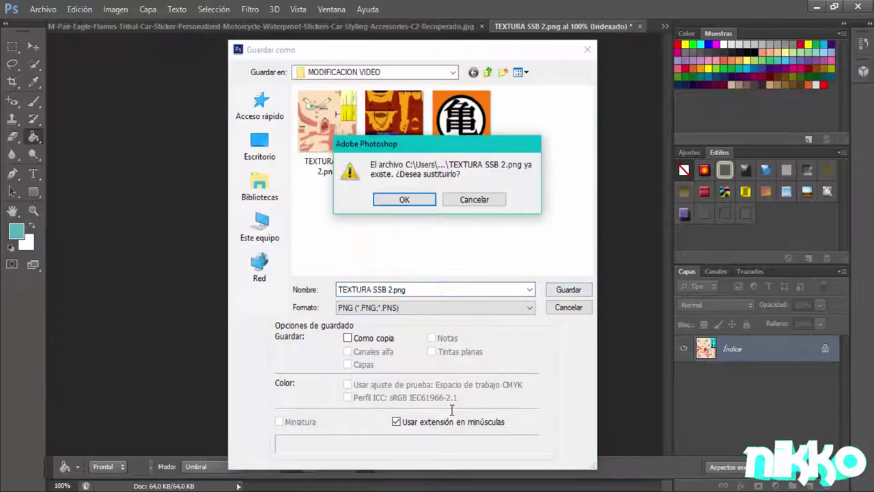
# Step: Overwrite the existing TEXTURA SSB 2.png, using Menor/Lento compression and no interlacing
pyautogui.press('Return')
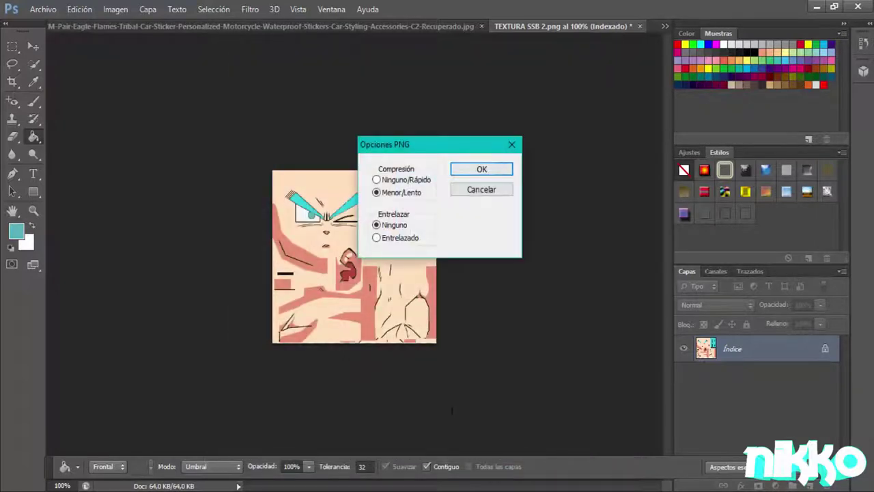
pyautogui.press('Return')
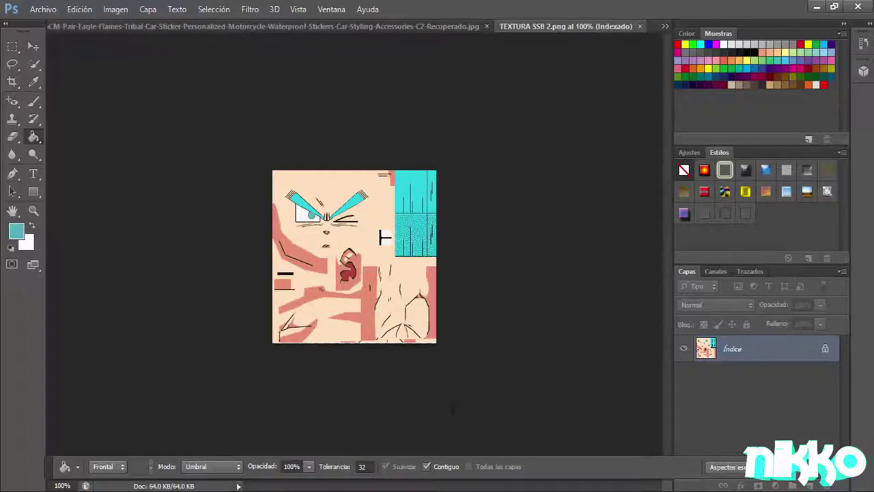
pyautogui.hotkey('alt', 'a')
pyautogui.press('Right')
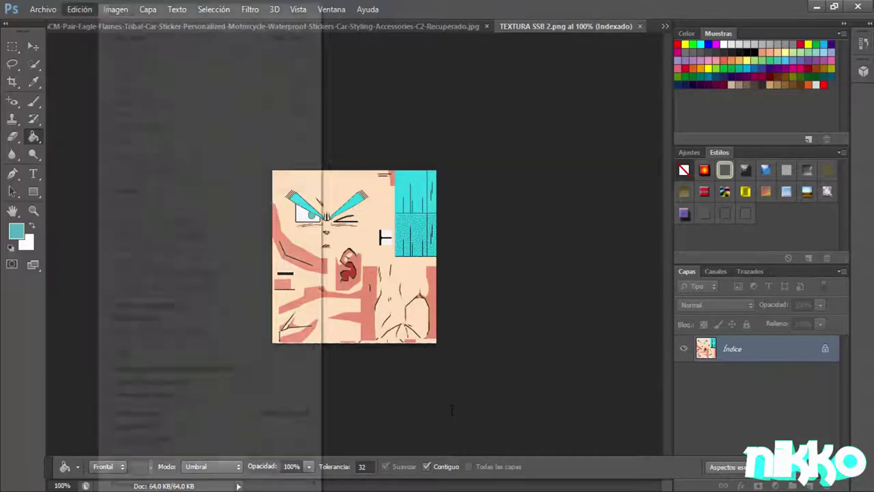
pyautogui.press('Down')
pyautogui.press('Down')
pyautogui.press('Down')
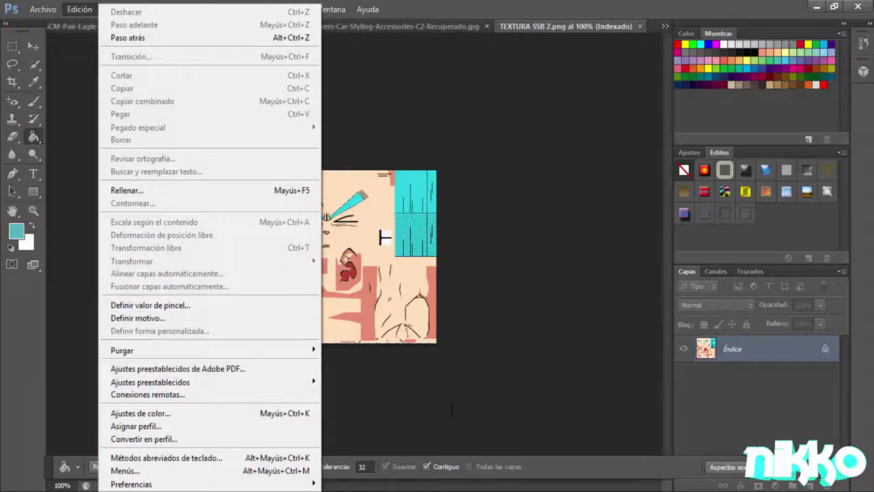
pyautogui.press('Escape')
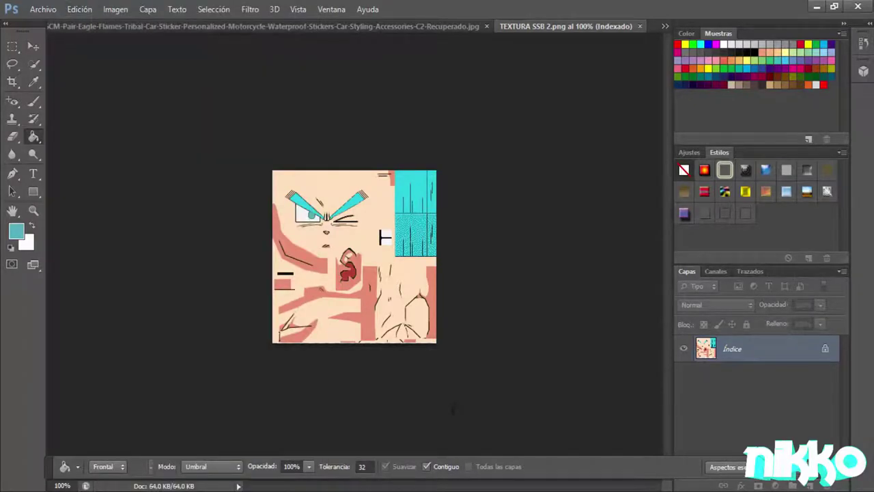
# Step: Open the turtle emblem image Tortuga.png
pyautogui.click(43, 9)
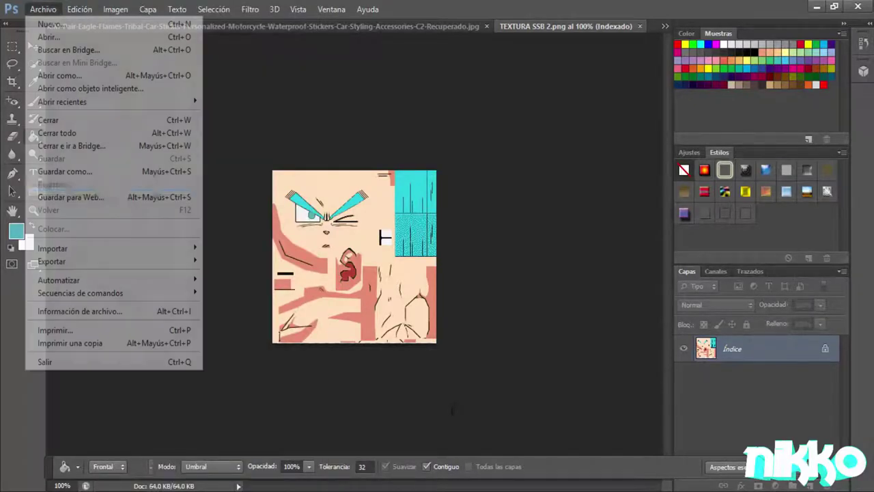
pyautogui.press('Down')
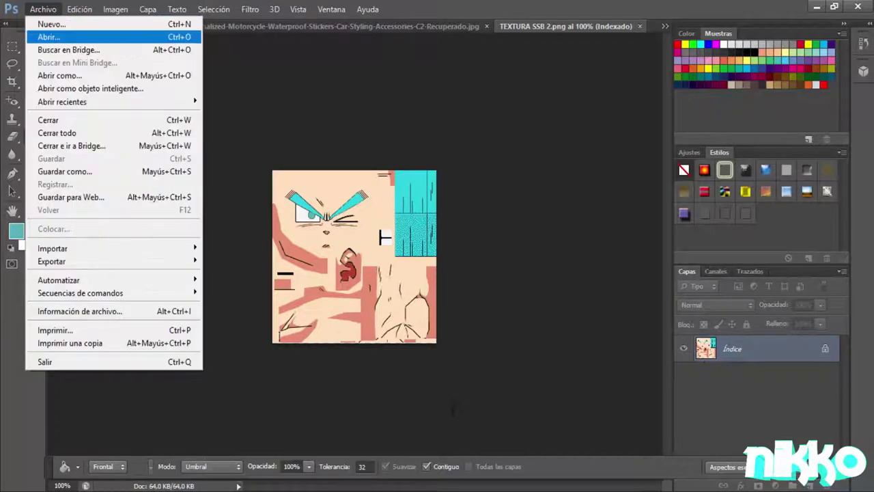
pyautogui.press('Return')
pyautogui.press('Escape')
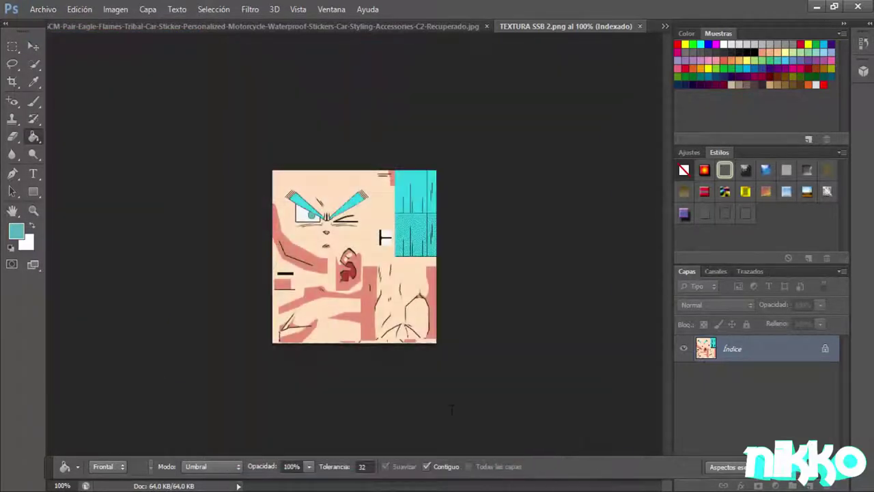
# Step: Erase the orange background around the turtle emblem with the Magic Eraser at tolerance 30, non-contiguous
pyautogui.press('e')
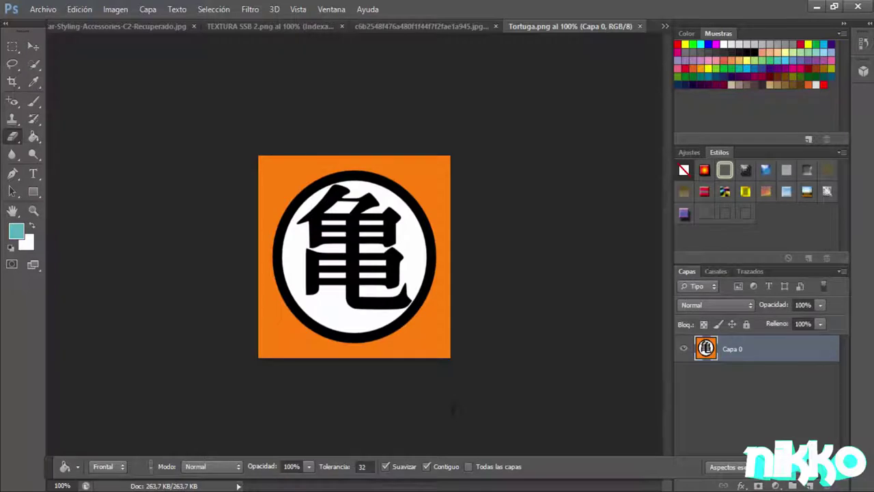
pyautogui.hotkey('shift', 'e')
pyautogui.click(94, 160)
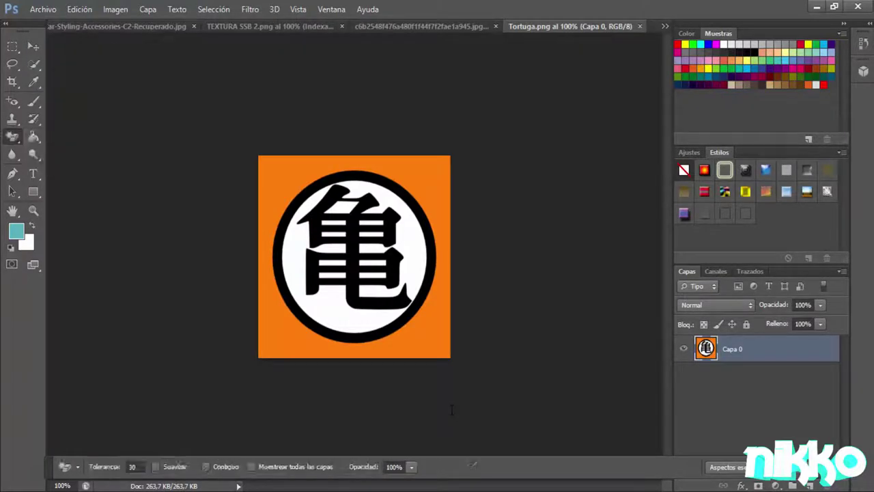
pyautogui.click(267, 227)
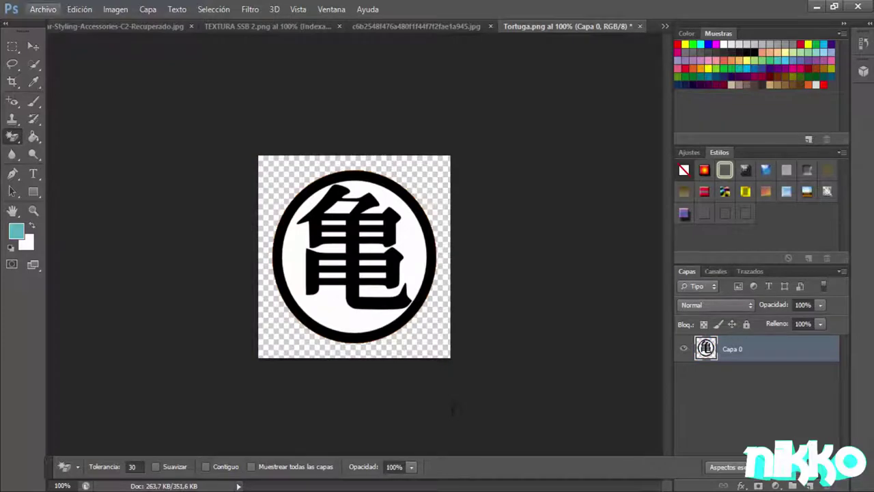
# Step: Save the emblem as a PNG copy named Tortuga.png, replacing the existing file and accepting the PNG options
pyautogui.click(43, 9)
pyautogui.click(65, 171)
pyautogui.press('Return')
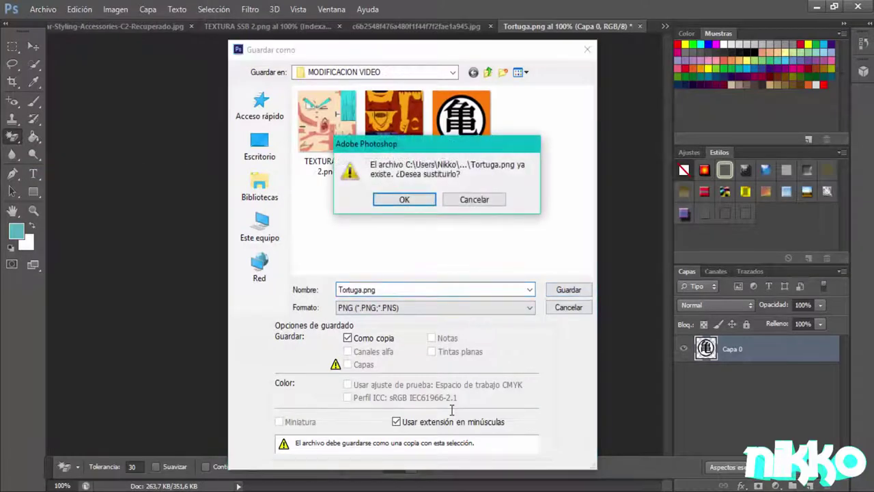
pyautogui.press('Return')
pyautogui.press('Return')
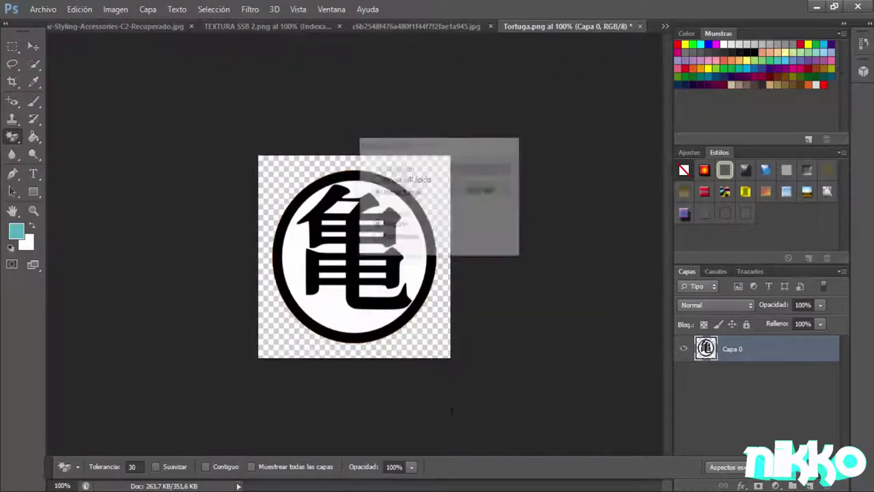
# Step: Open TEXTURA SSB.png from the MODIFICACION VIDEO folder
pyautogui.press('alt')
pyautogui.click(43, 9)
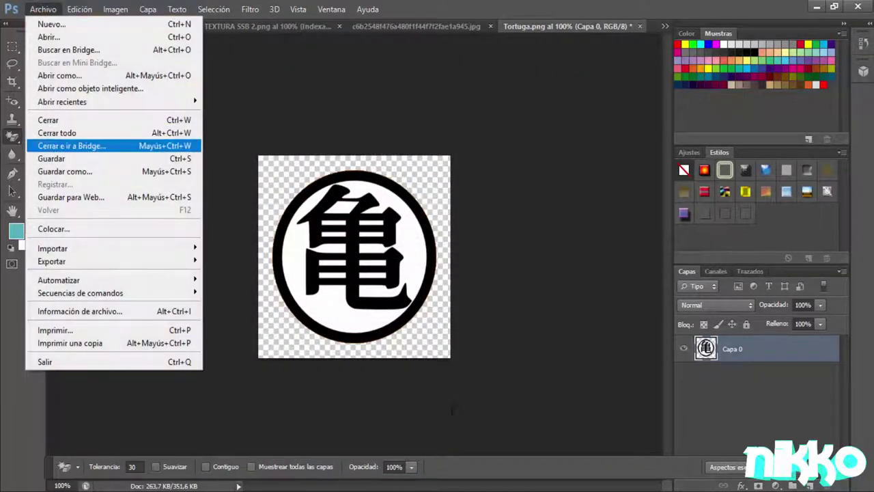
pyautogui.click(48, 37)
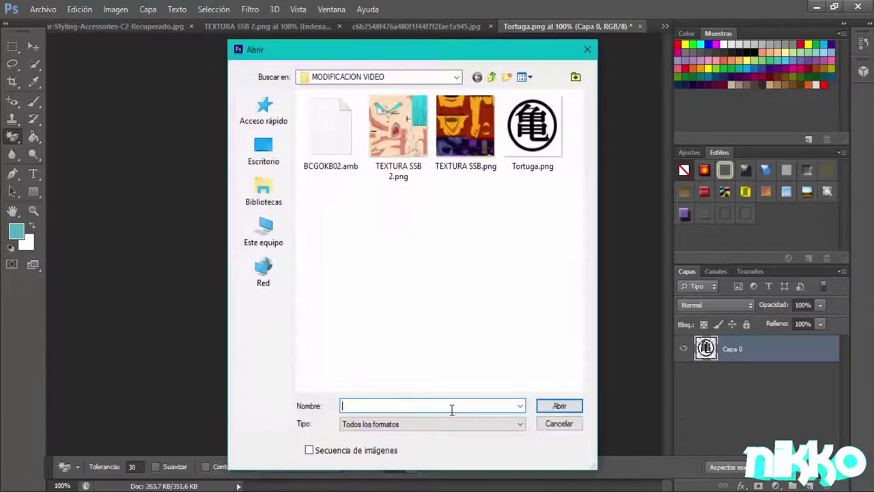
pyautogui.click(465, 130)
pyautogui.press('Return')
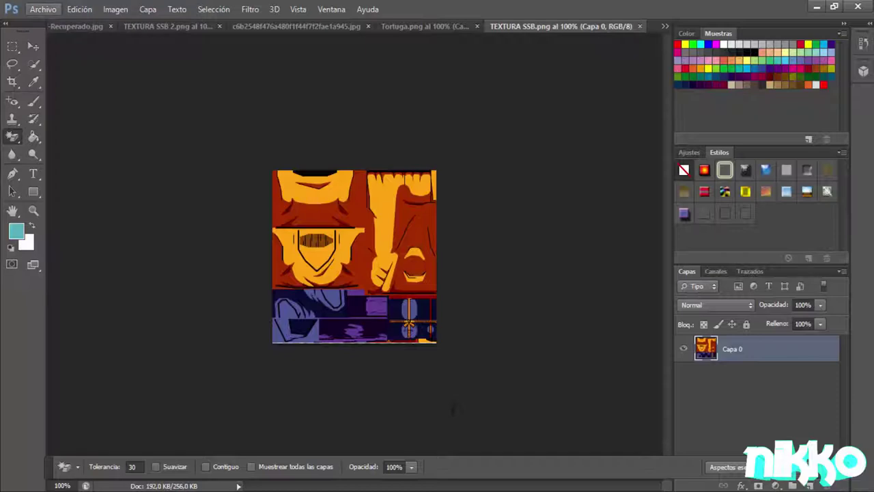
# Step: Start placing an image into TEXTURA SSB.png and go to the TEXTURAS SHIN BUDOKAI folder inside Descargas
pyautogui.click(43, 9)
pyautogui.click(68, 228)
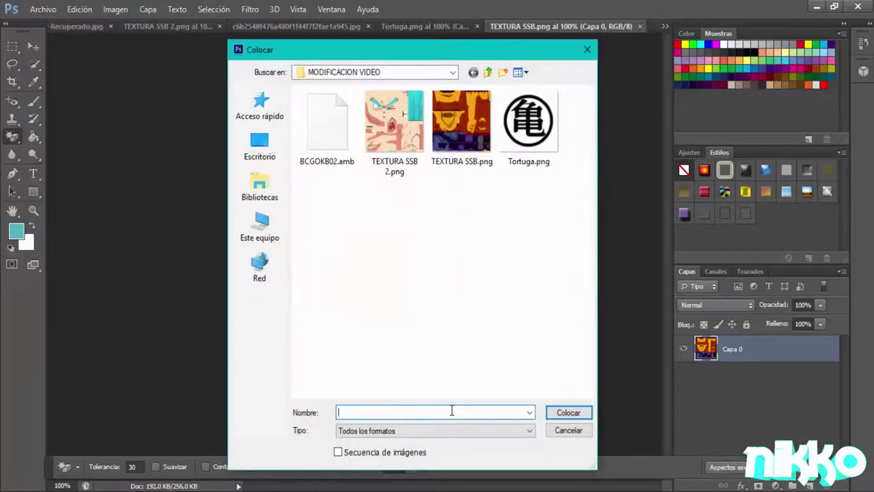
pyautogui.click(259, 227)
pyautogui.doubleClick(348, 119)
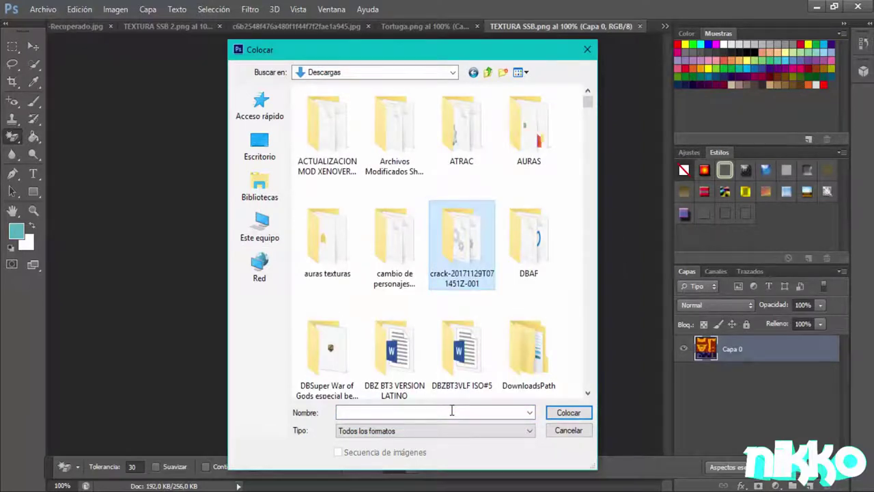
pyautogui.scroll(-10, 462, 239)
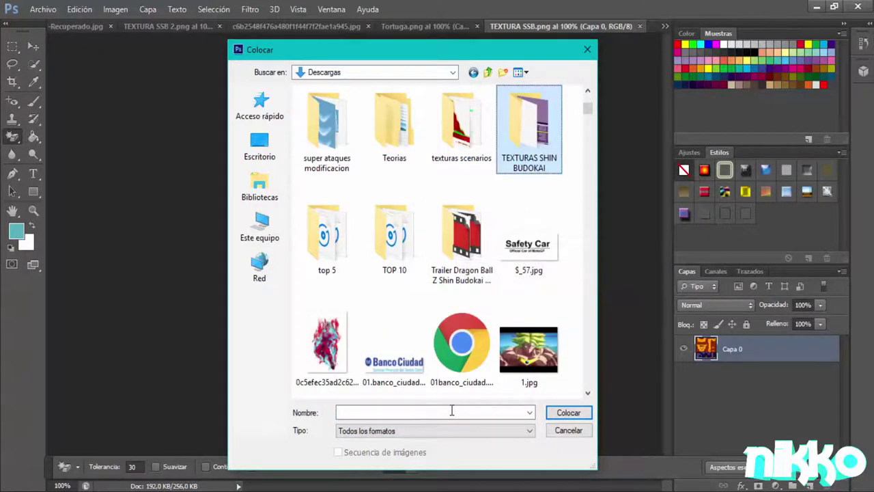
pyautogui.doubleClick(529, 129)
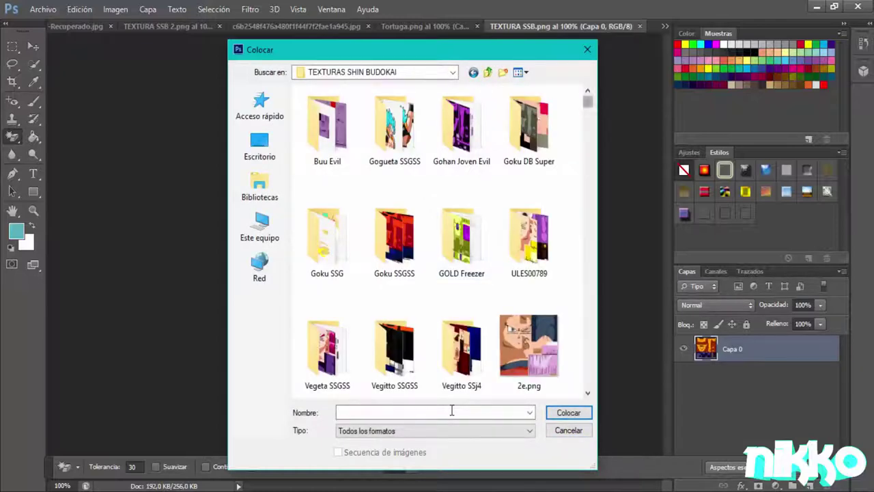
# Step: Look through the texture thumbnails in the TEXTURAS SHIN BUDOKAI folder, especially the Goku textures
pyautogui.scroll(-3, 451, 410)
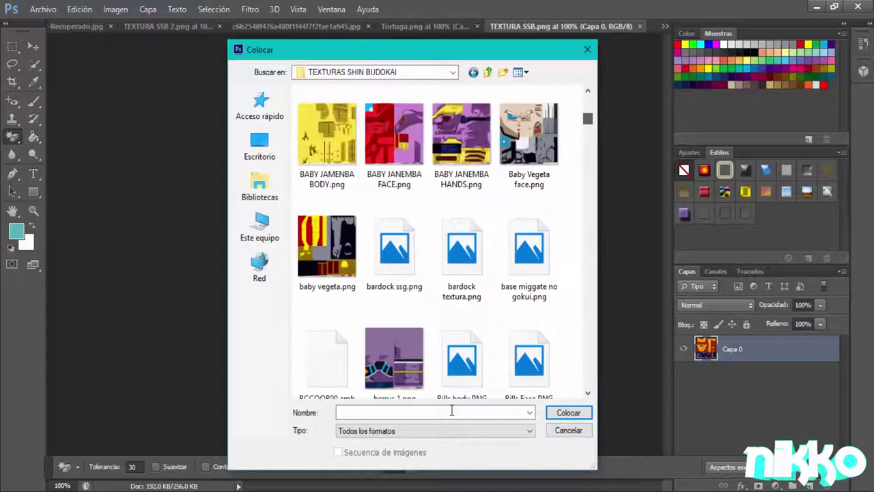
pyautogui.scroll(-3, 451, 410)
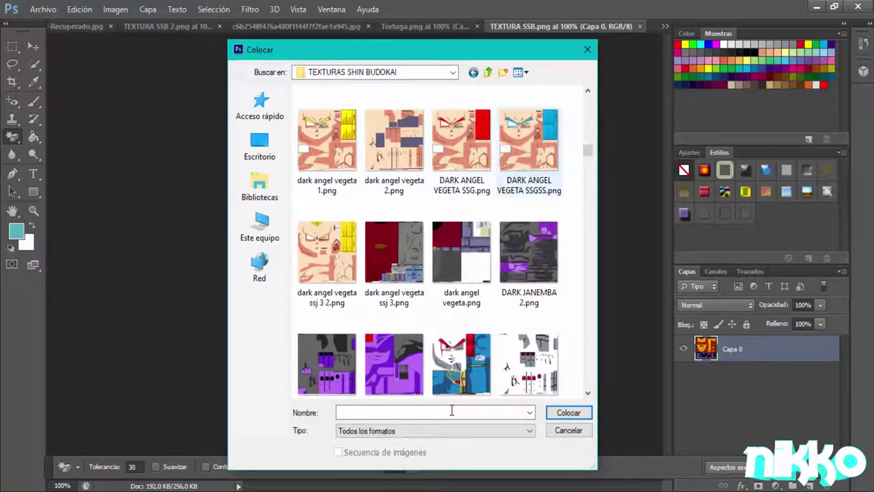
pyautogui.scroll(-1, 519, 147)
pyautogui.scroll(-1, 482, 174)
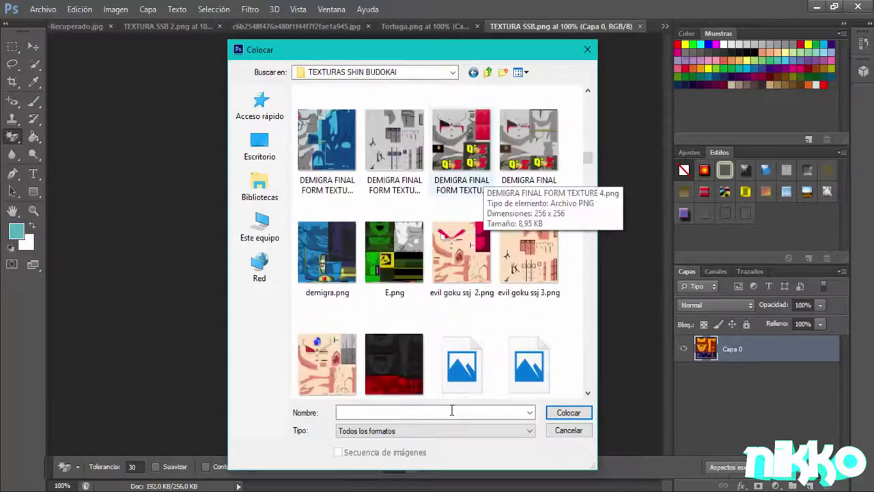
pyautogui.scroll(-5, 452, 409)
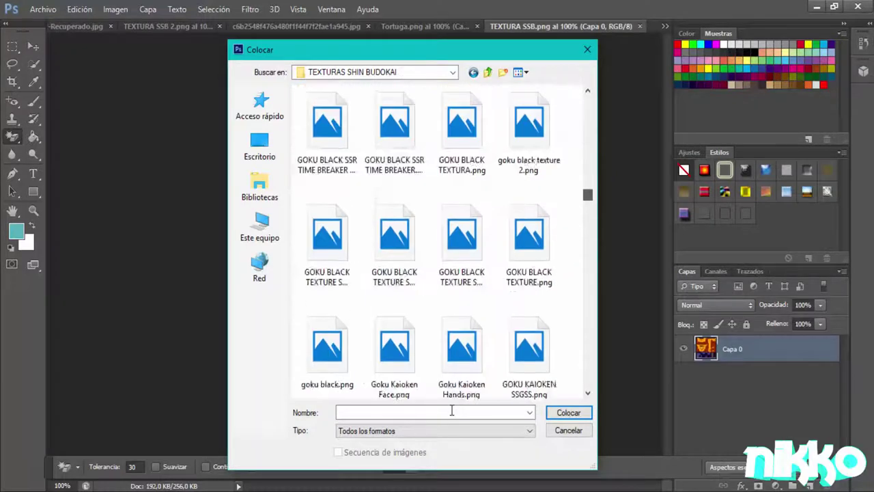
pyautogui.scroll(8, 451, 409)
pyautogui.scroll(2, 451, 410)
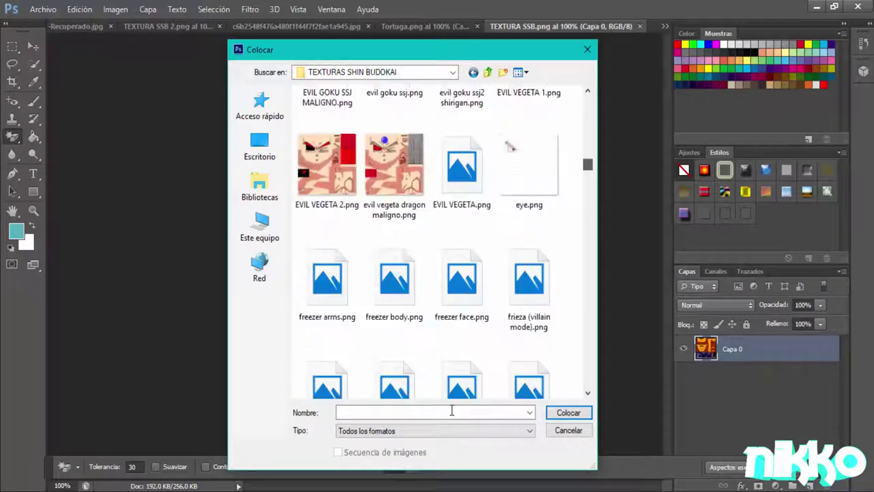
pyautogui.scroll(-1, 452, 411)
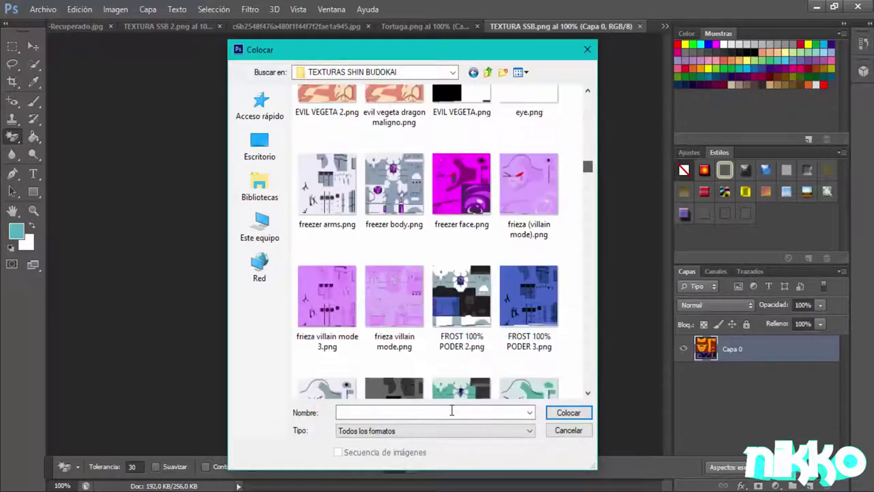
pyautogui.scroll(3, 451, 409)
pyautogui.scroll(-2, 451, 409)
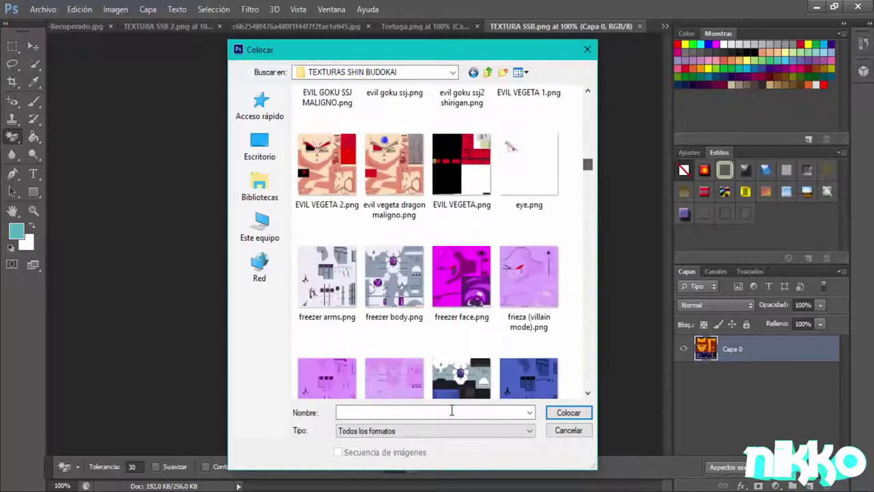
pyautogui.scroll(-10, 451, 410)
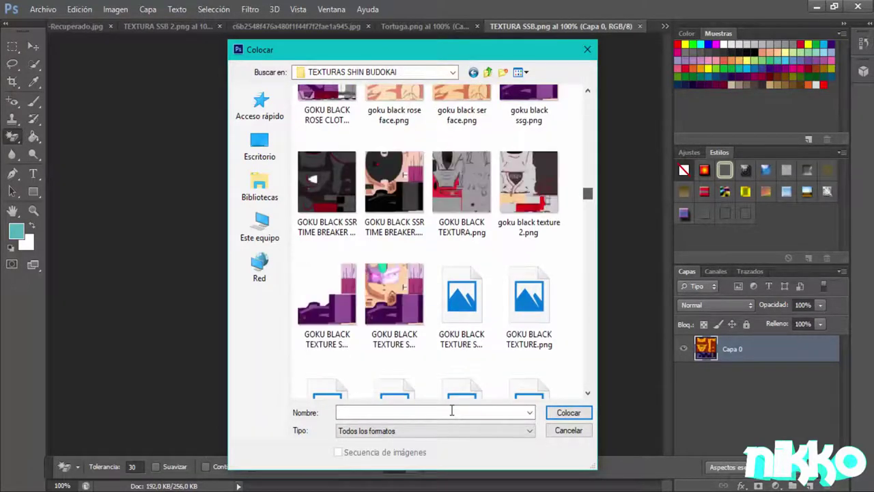
pyautogui.scroll(-2, 451, 410)
pyautogui.scroll(1, 451, 410)
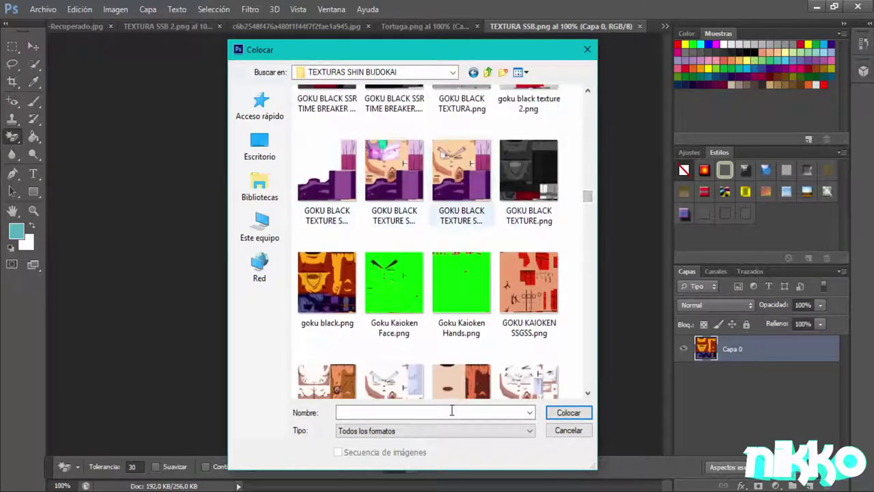
pyautogui.scroll(-4, 451, 409)
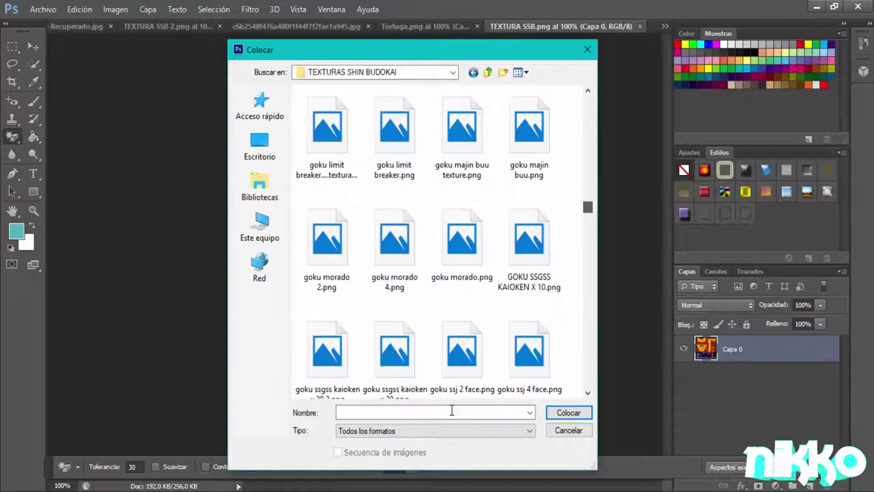
pyautogui.scroll(2, 451, 410)
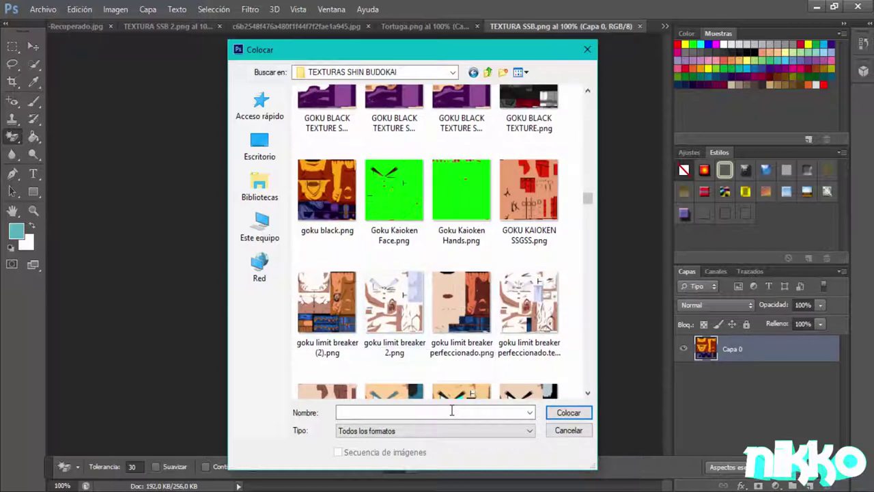
pyautogui.scroll(-6, 452, 410)
pyautogui.scroll(4, 452, 409)
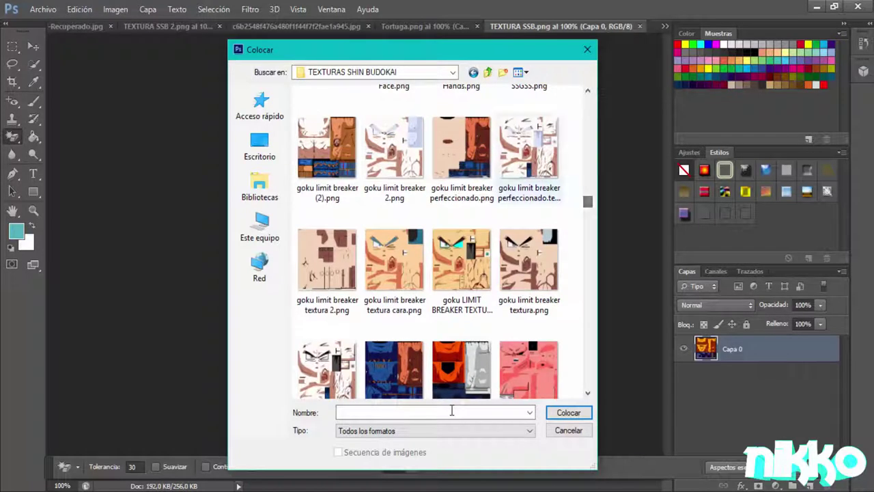
# Step: Place goku ssgss kaioken x 20.png from the TEXTURAS SHIN BUDOKAI folder into TEXTURA SSB.png
pyautogui.click(462, 158)
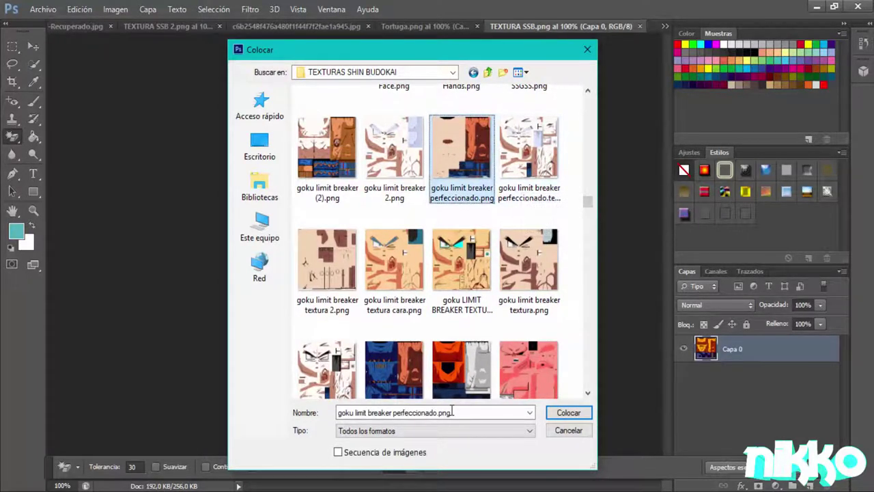
pyautogui.scroll(-3, 451, 412)
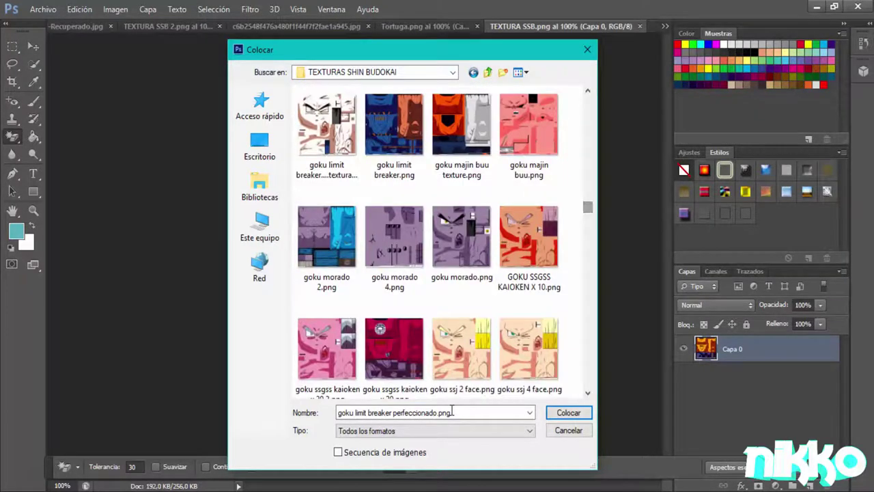
pyautogui.click(394, 348)
pyautogui.scroll(-2, 452, 410)
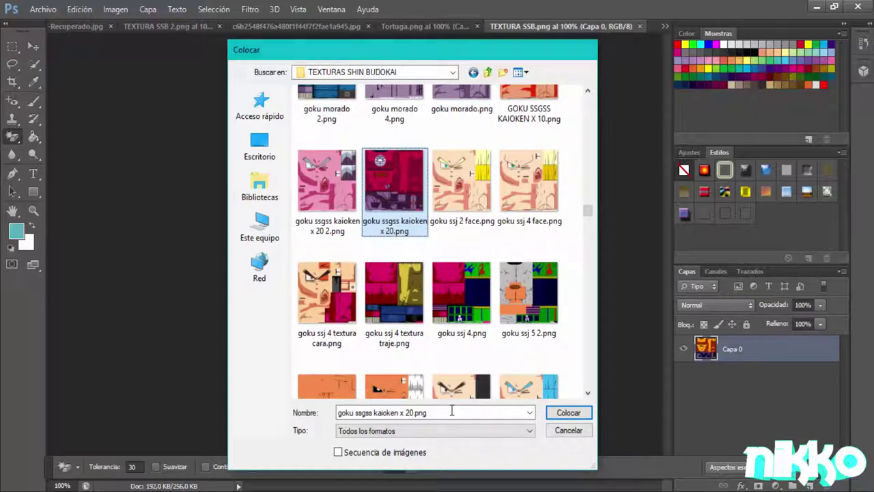
pyautogui.press('Return')
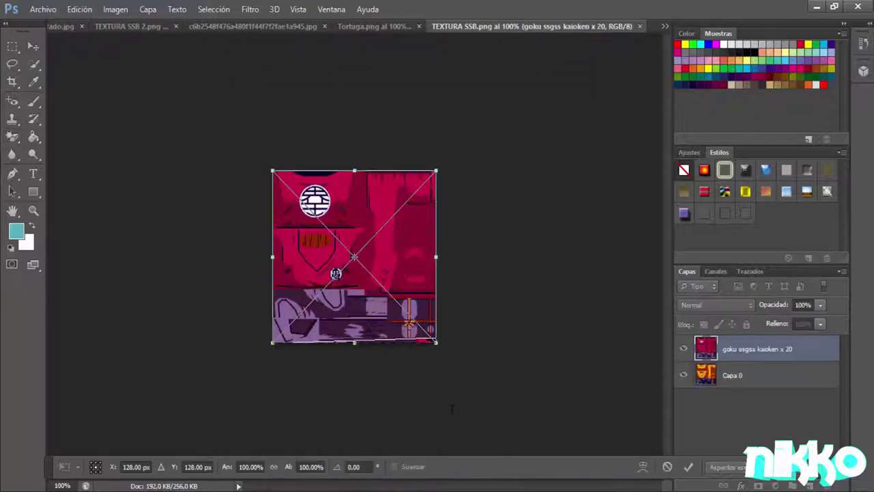
# Step: Move the placed magenta suit down over the lower third of the texture, commit the placement and fine-tune its position
pyautogui.moveTo(394, 289); pyautogui.dragTo(400, 376)
pyautogui.moveTo(400, 338); pyautogui.dragTo(381, 342)
pyautogui.rightClick(353, 311)
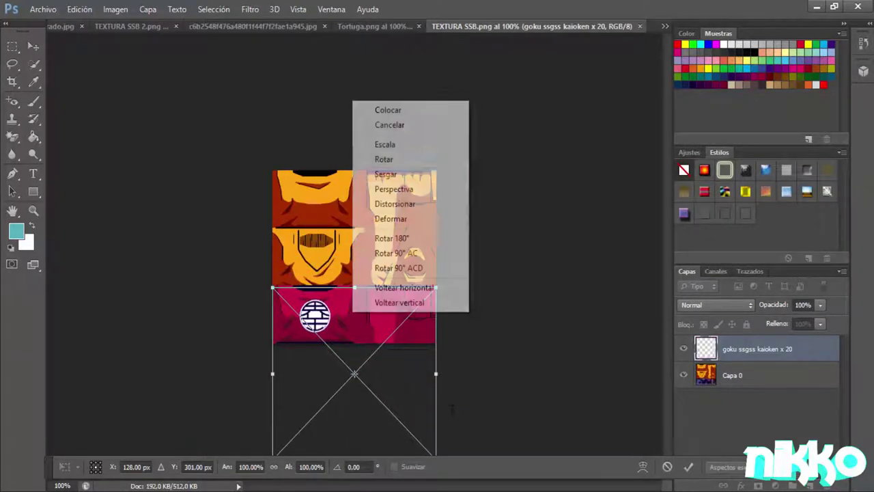
pyautogui.click(387, 110)
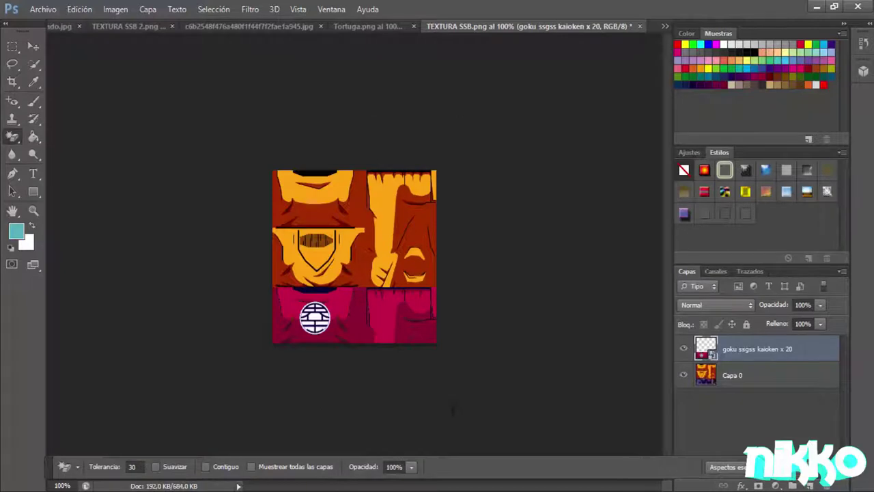
pyautogui.moveTo(368, 310)
pyautogui.mouseDown()
pyautogui.moveTo(365, 323)
pyautogui.moveTo(368, 312)
pyautogui.mouseUp()
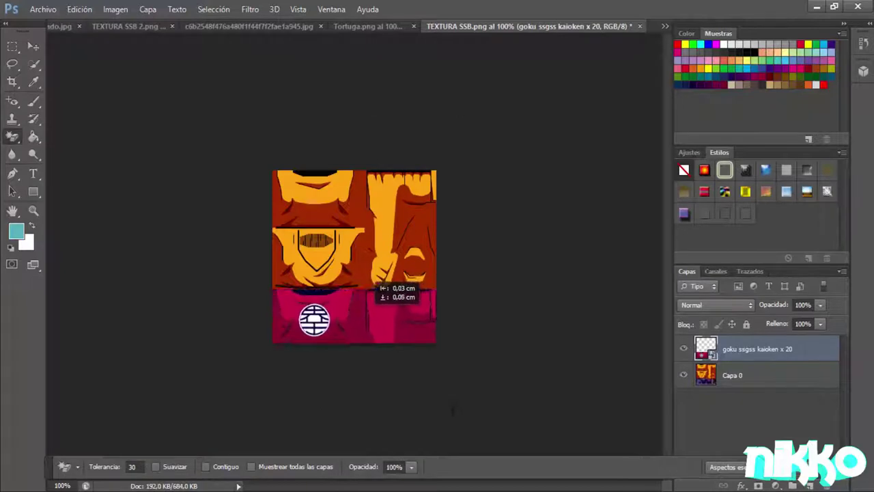
pyautogui.moveTo(373, 278); pyautogui.dragTo(373, 279)
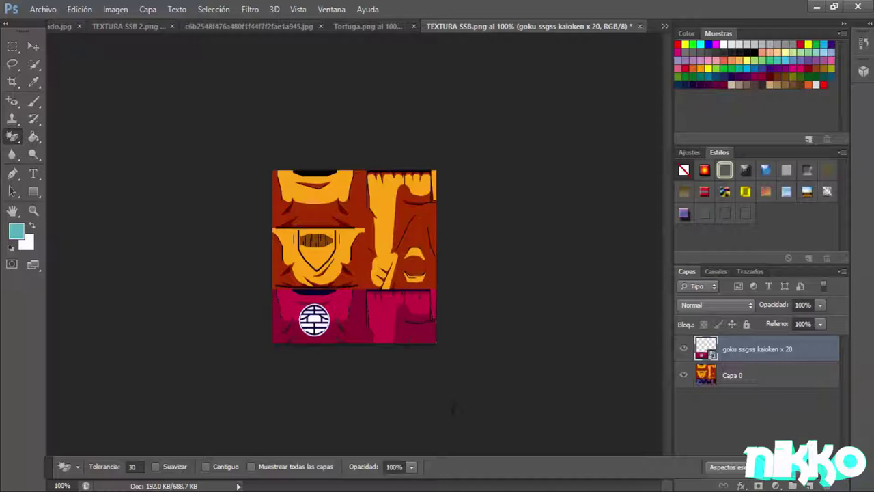
# Step: Start placing another image into the texture and go to Este equipo
pyautogui.click(43, 9)
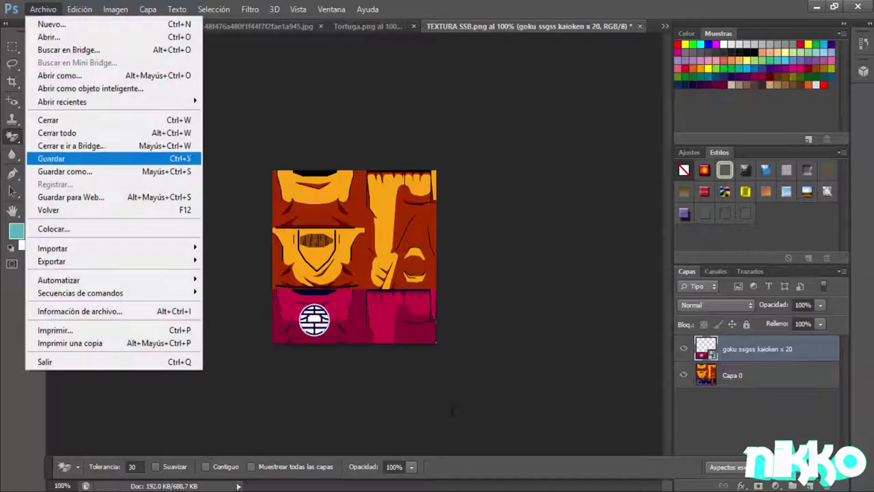
pyautogui.click(55, 230)
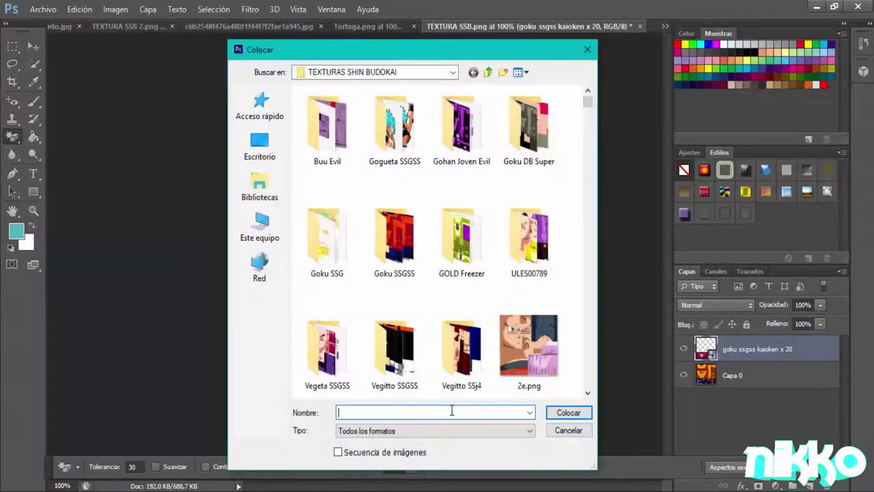
pyautogui.click(259, 226)
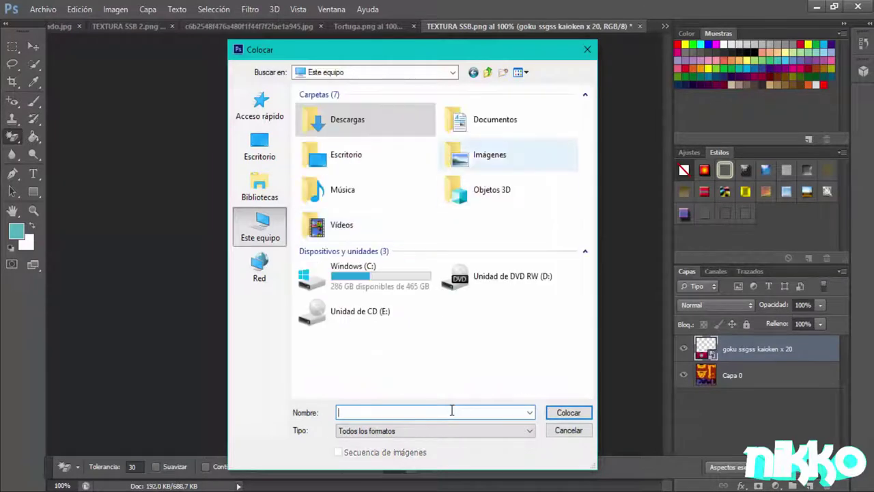
# Step: Check the Imágenes and Documentos folders for the turtle emblem file
pyautogui.click(508, 154)
pyautogui.doubleClick(508, 154)
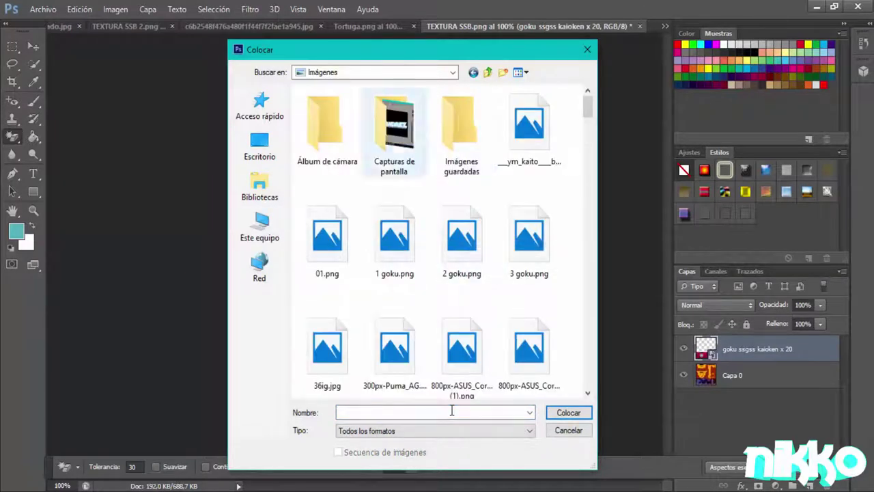
pyautogui.hotkey('alt', 'Left')
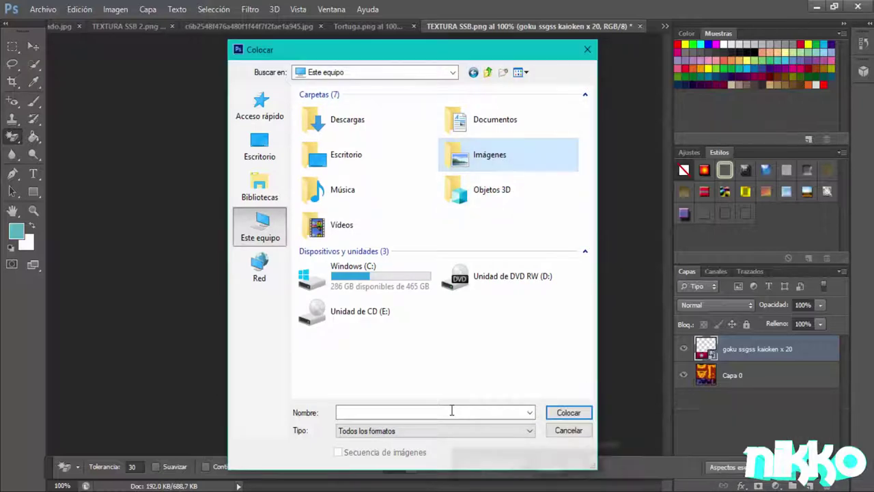
pyautogui.press('Up')
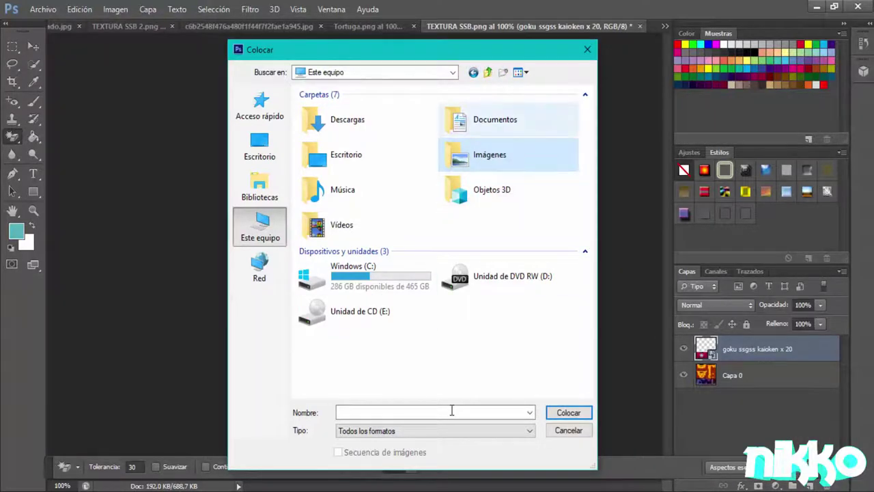
pyautogui.press('Return')
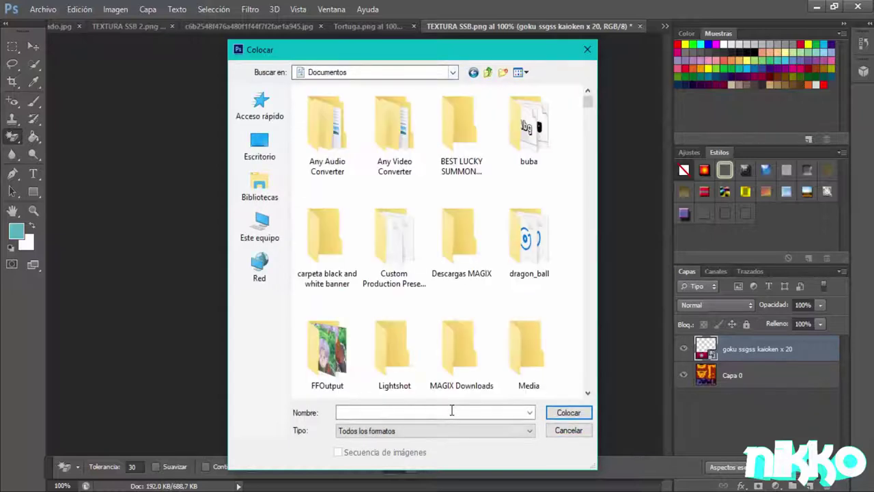
pyautogui.press('BackSpace')
# Step: Place Tortuga.png from the MODIFICACION VIDEO folder on Escritorio into the texture
pyautogui.click(365, 155)
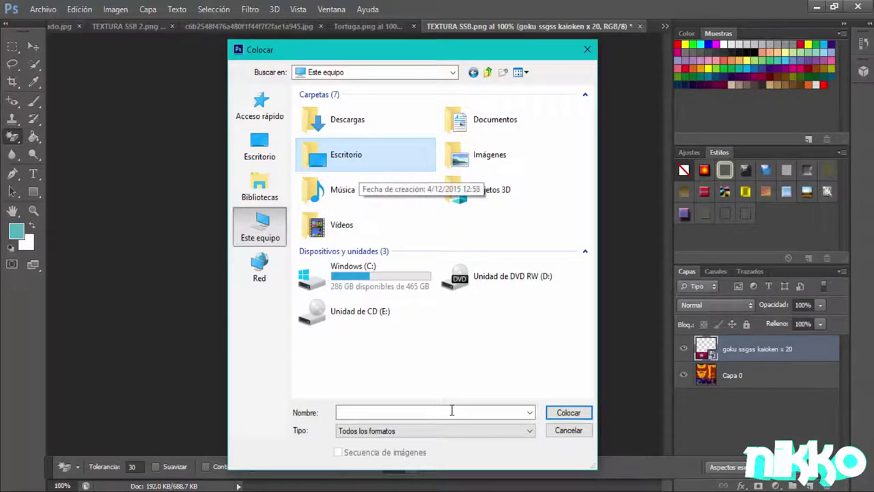
pyautogui.doubleClick(365, 155)
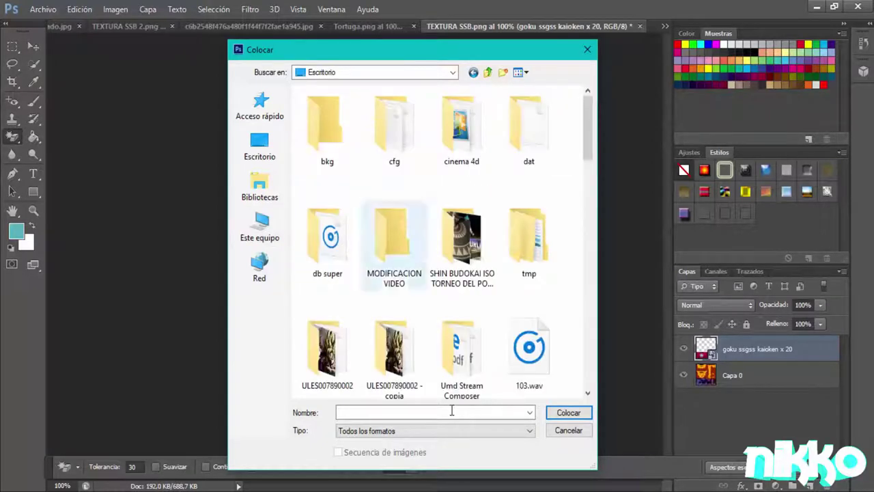
pyautogui.scroll(-4, 394, 245)
pyautogui.scroll(4, 451, 333)
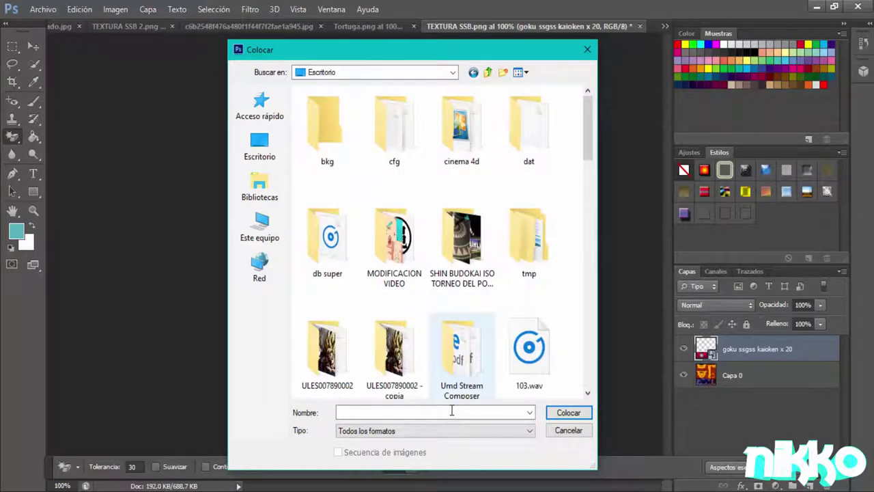
pyautogui.press('m')
pyautogui.press('Return')
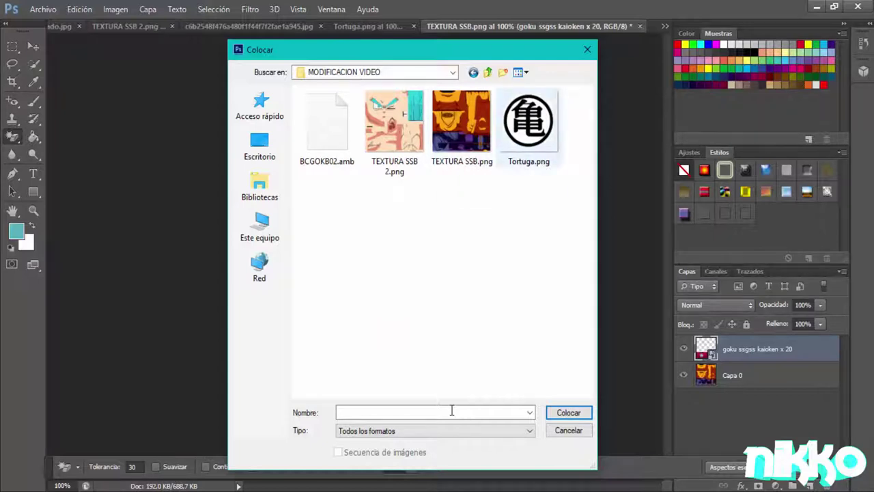
pyautogui.click(529, 128)
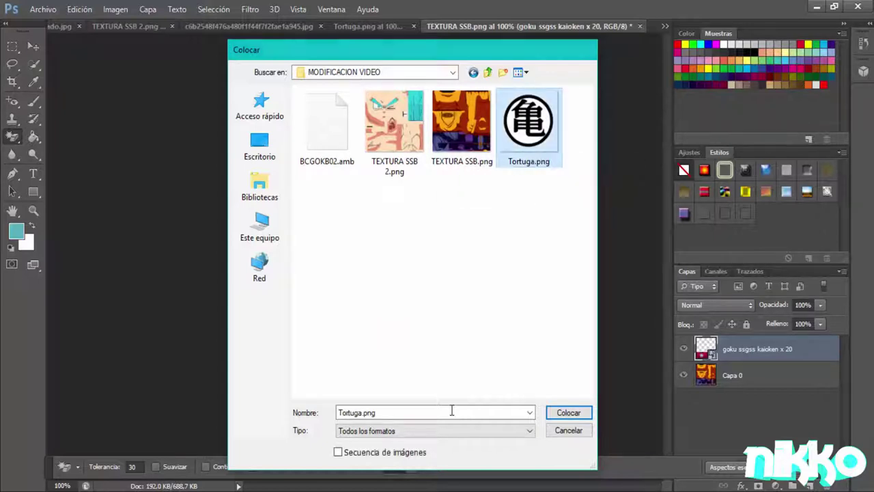
pyautogui.press('Return')
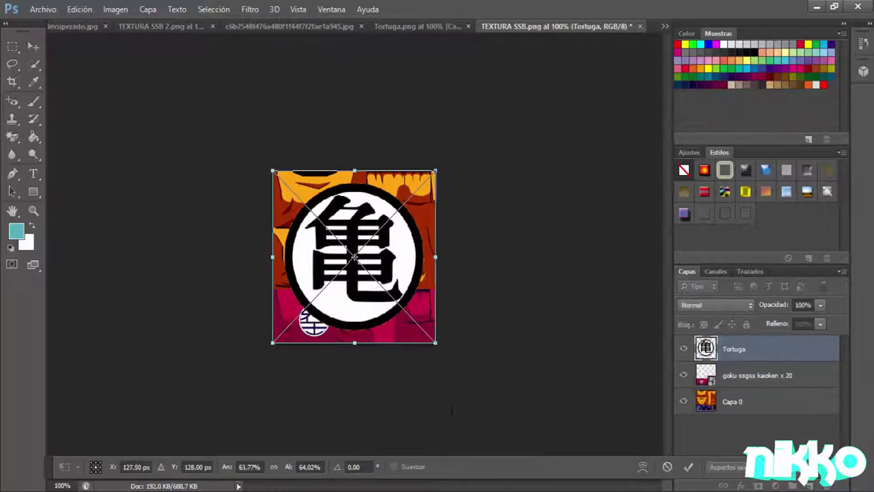
# Step: Scale the turtle emblem down over the magenta suit's round emblem, matching it roughly in size
pyautogui.moveTo(436, 170); pyautogui.dragTo(318, 319)
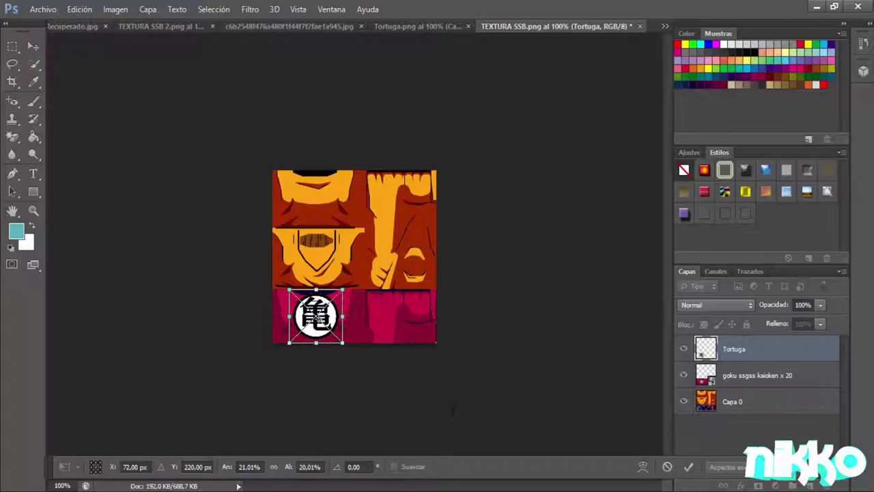
pyautogui.moveTo(343, 289); pyautogui.dragTo(345, 306)
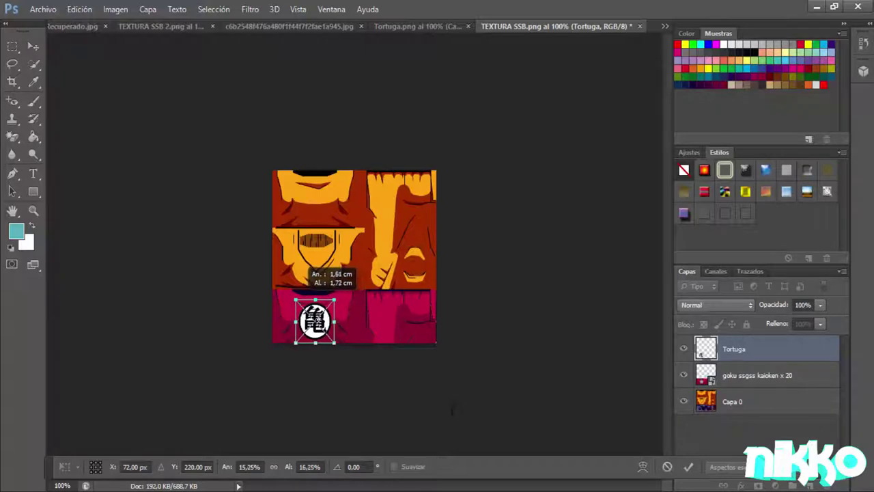
pyautogui.moveTo(314, 299); pyautogui.dragTo(314, 298)
# Step: Move the turtle emblem up onto the chest of the uppermost orange suit section and commit its placement
pyautogui.moveTo(314, 343)
pyautogui.mouseDown()
pyautogui.moveTo(333, 205)
pyautogui.moveTo(318, 202)
pyautogui.mouseUp()
pyautogui.rightClick(314, 206)
pyautogui.click(334, 216)
pyautogui.press('e')
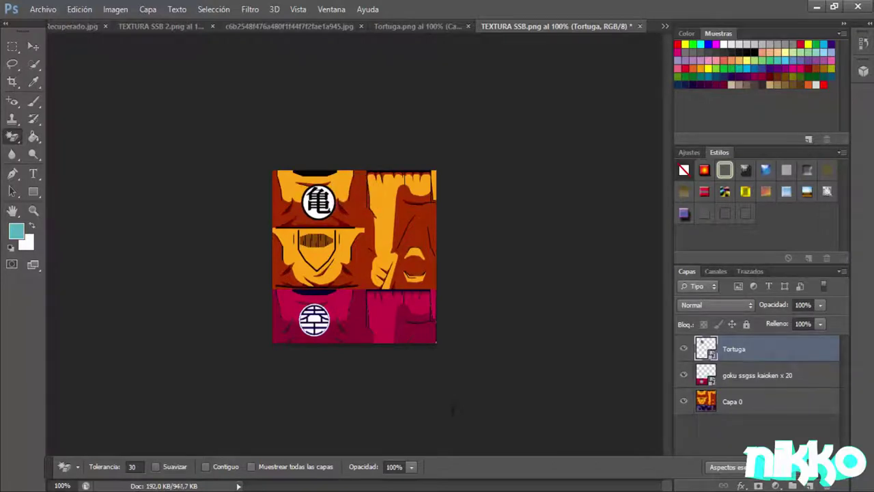
# Step: Move the goku ssgss kaioken x 20 layer up below the turtle emblem, and nudge it together with the Tortuga layer slightly left and up
pyautogui.moveTo(306, 315); pyautogui.dragTo(310, 277)
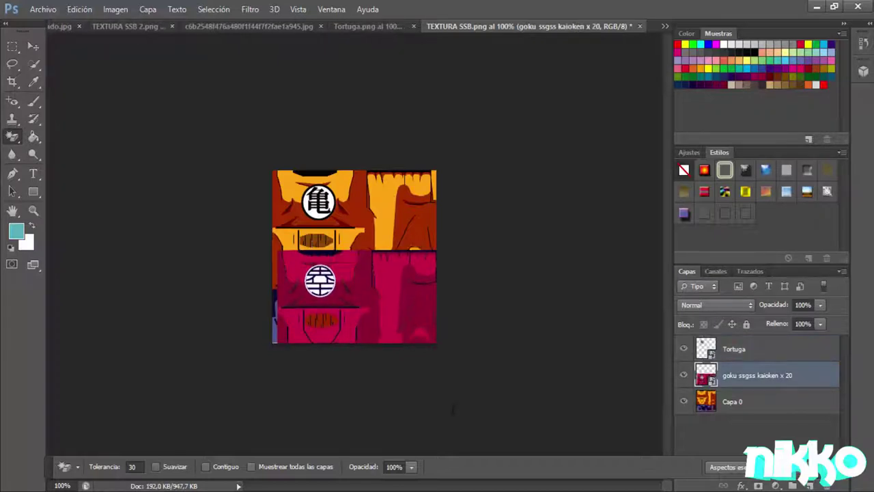
pyautogui.moveTo(323, 202); pyautogui.dragTo(319, 204)
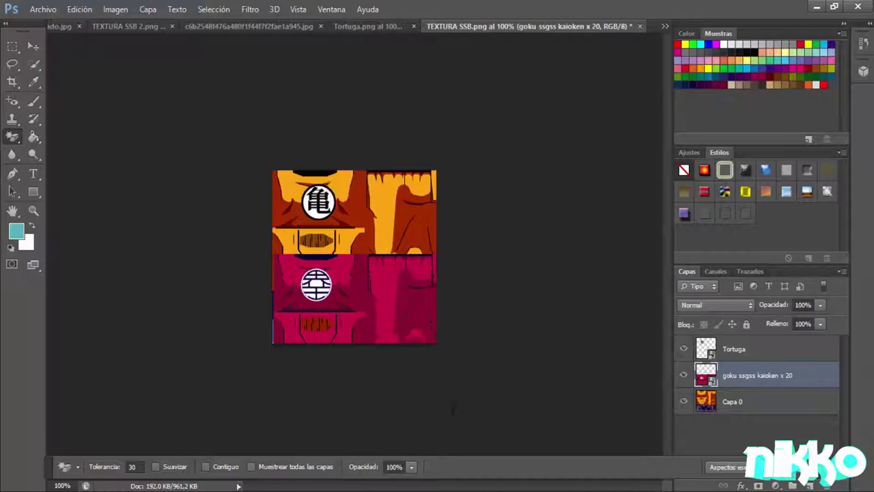
pyautogui.hotkey('alt', 'shift', ']')
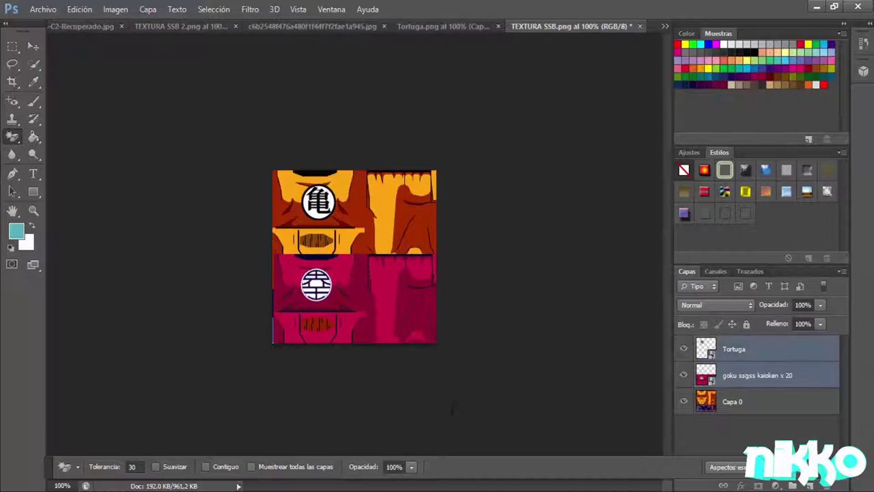
pyautogui.press('Left')
pyautogui.press('Left')
pyautogui.press('Left')
pyautogui.press('Left')
pyautogui.press('Left')
pyautogui.press('Up')
pyautogui.press('Up')
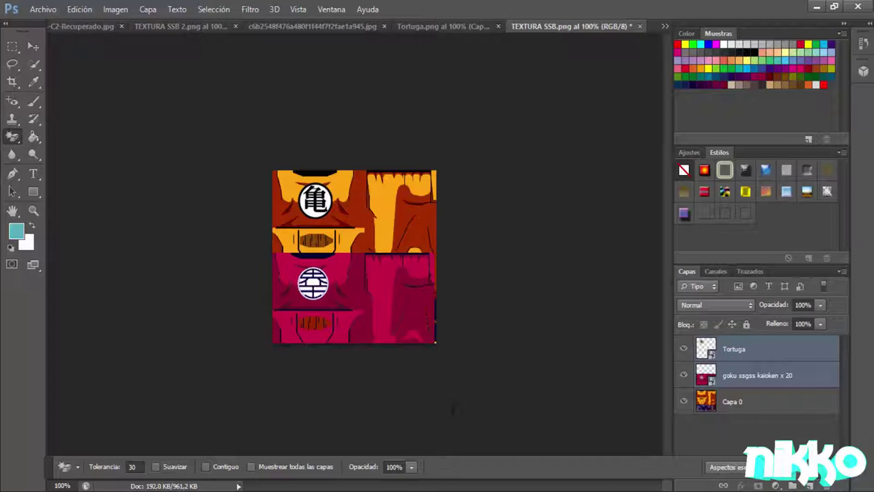
# Step: Reposition the Tortuga layer alone slightly higher on the orange suit's chest, in line with the magenta suit's emblem
pyautogui.click(757, 375)
pyautogui.click(757, 348)
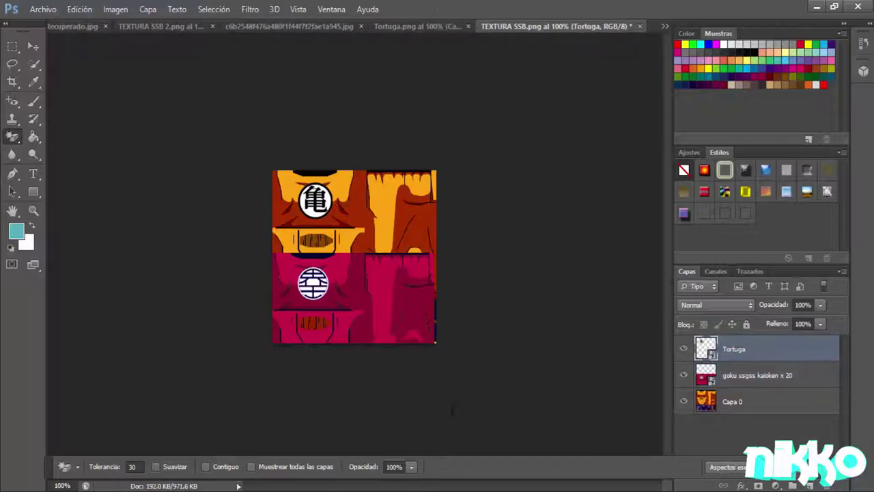
pyautogui.moveTo(317, 191); pyautogui.dragTo(318, 186)
pyautogui.press('Down')
pyautogui.press('Down')
pyautogui.press('Down')
pyautogui.press('Down')
pyautogui.press('Left')
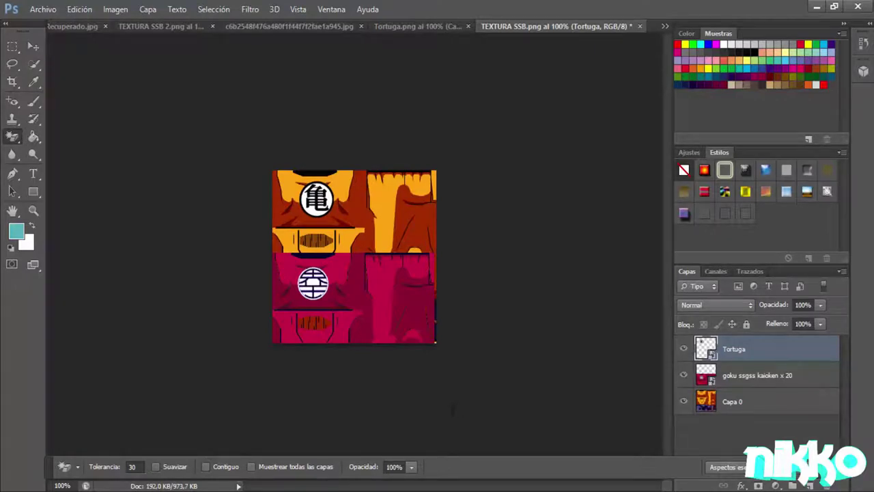
# Step: Move the goku ssgss kaioken x 20 layer up and right so its second suit section with the small emblem lies over the texture
pyautogui.hotkey('alt', '[')
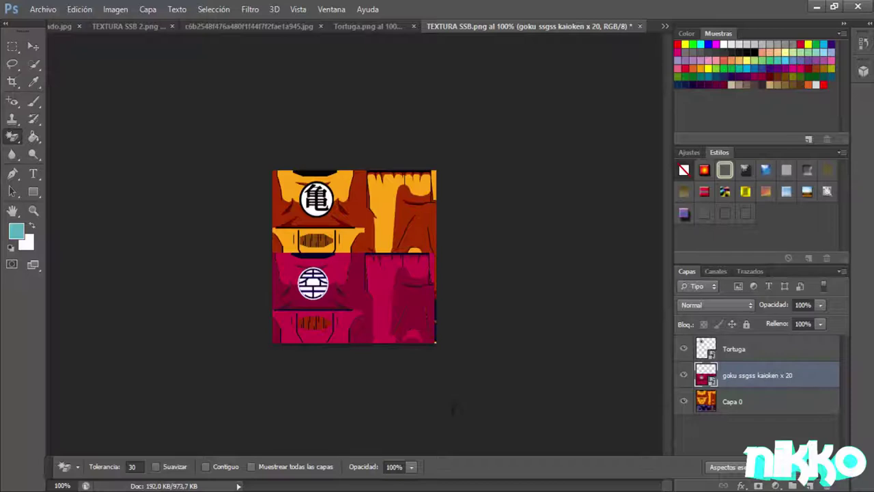
pyautogui.moveTo(354, 255); pyautogui.dragTo(350, 218)
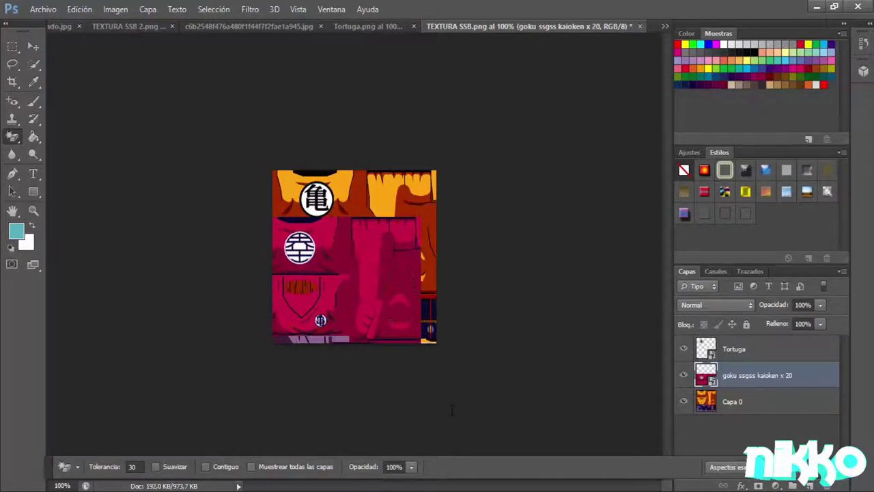
pyautogui.moveTo(335, 297); pyautogui.dragTo(361, 295)
pyautogui.click(42, 9)
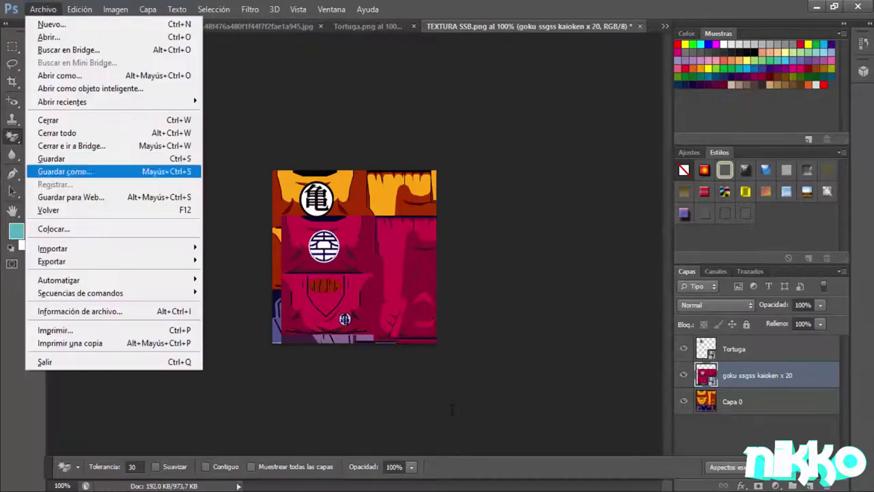
pyautogui.press('Down')
pyautogui.press('Down')
pyautogui.press('Down')
pyautogui.press('Return')
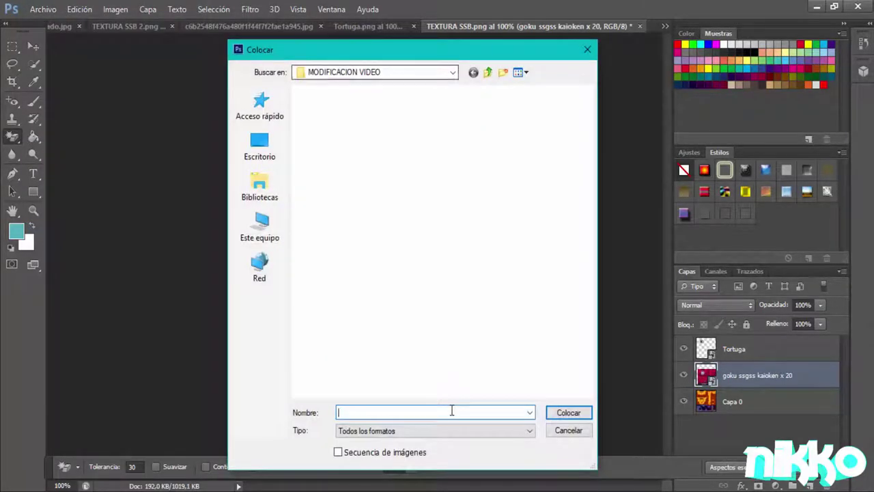
pyautogui.hotkey('shift', 'Tab')
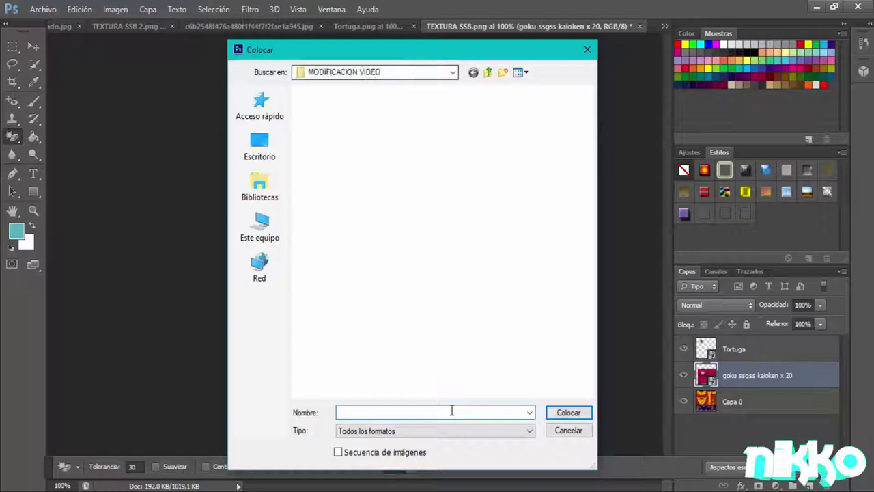
pyautogui.press('F4')
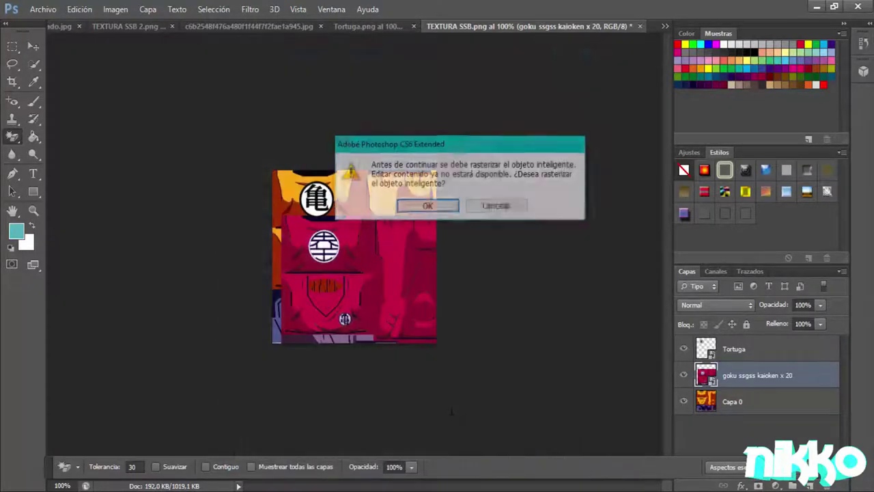
pyautogui.press('Return')
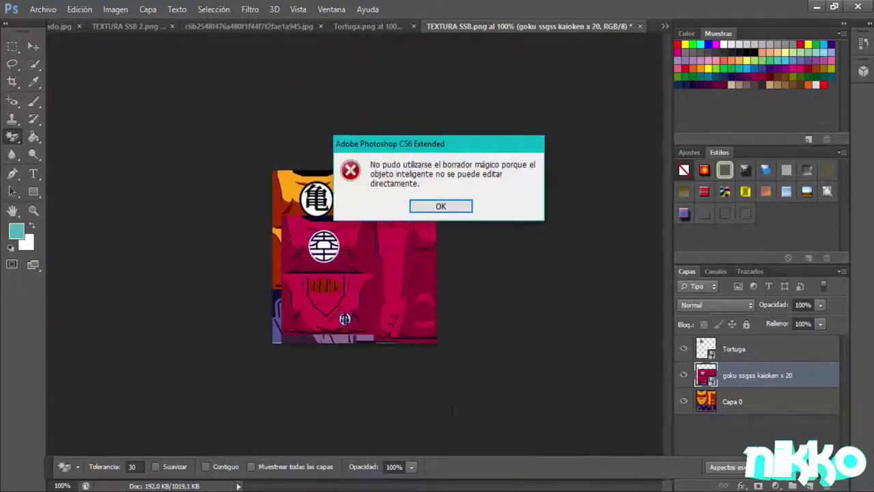
pyautogui.press('Return')
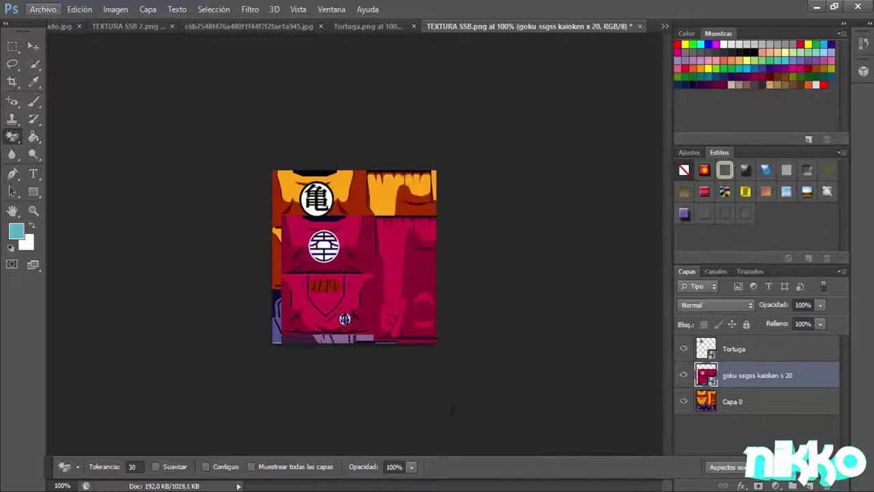
# Step: Place Tortuga.png in the texture and scale it to 8% width and 6.75% height over the magenta suit's small emblem
pyautogui.click(42, 9)
pyautogui.click(48, 228)
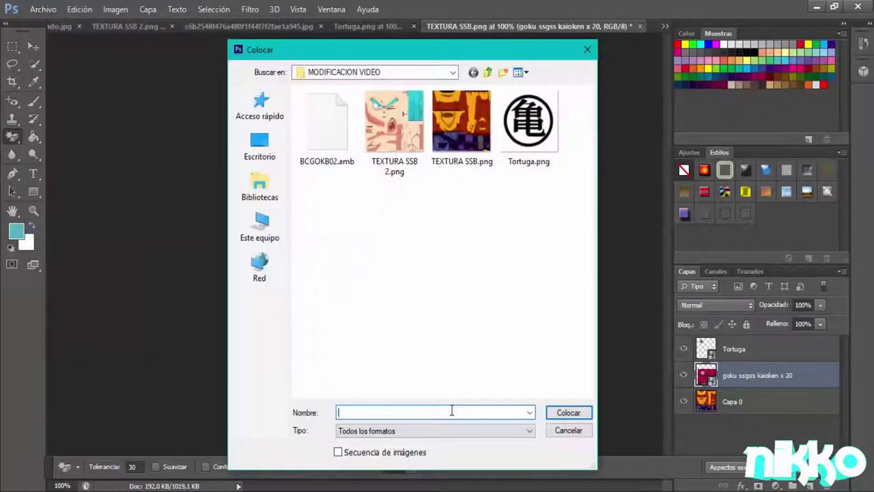
pyautogui.click(530, 128)
pyautogui.press('Return')
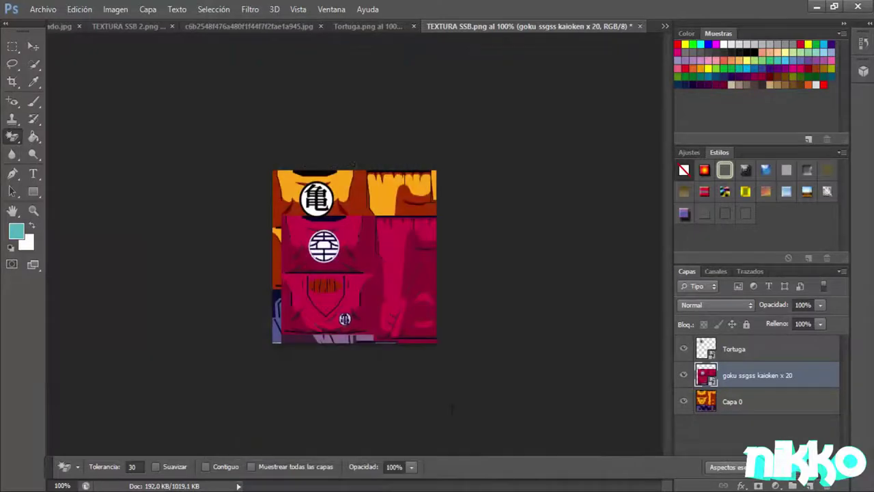
pyautogui.moveTo(436, 170); pyautogui.dragTo(334, 311)
pyautogui.rightClick(343, 319)
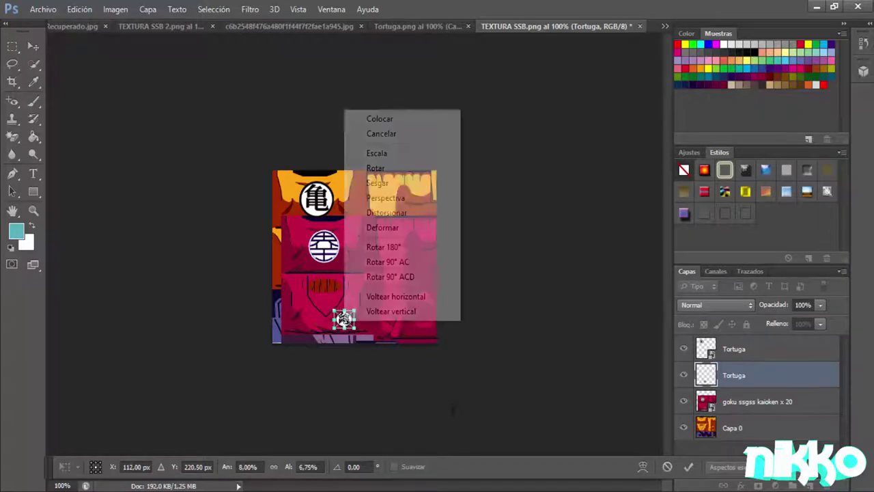
pyautogui.click(383, 210)
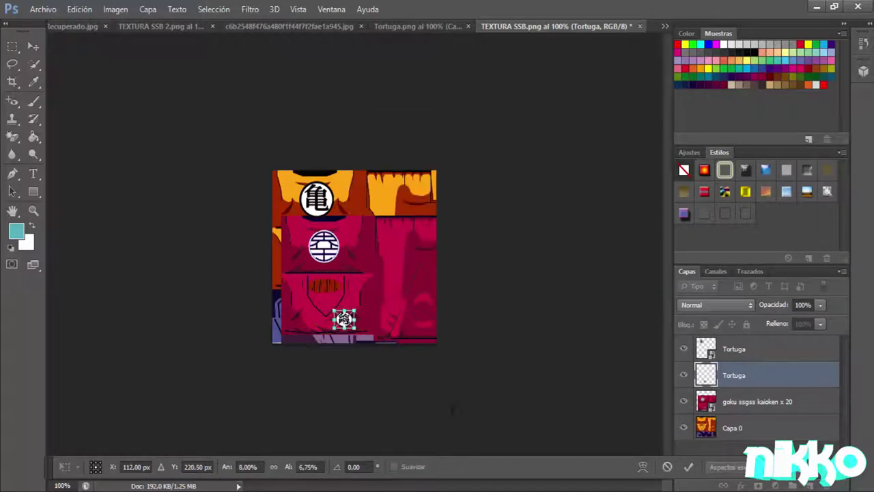
# Step: Reduce the placed emblem's height to about 6.25%, commit it, and nudge it right to cover the magenta suit's small emblem
pyautogui.moveTo(343, 318); pyautogui.dragTo(344, 316)
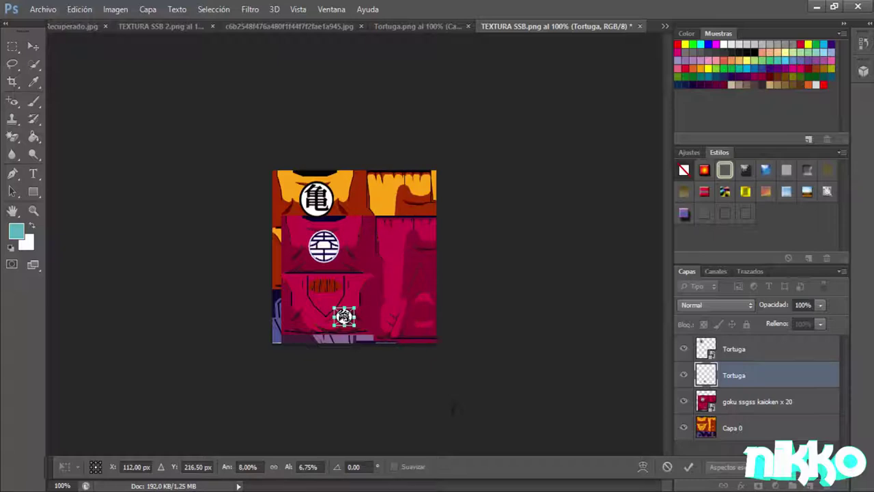
pyautogui.moveTo(344, 307); pyautogui.dragTo(343, 320)
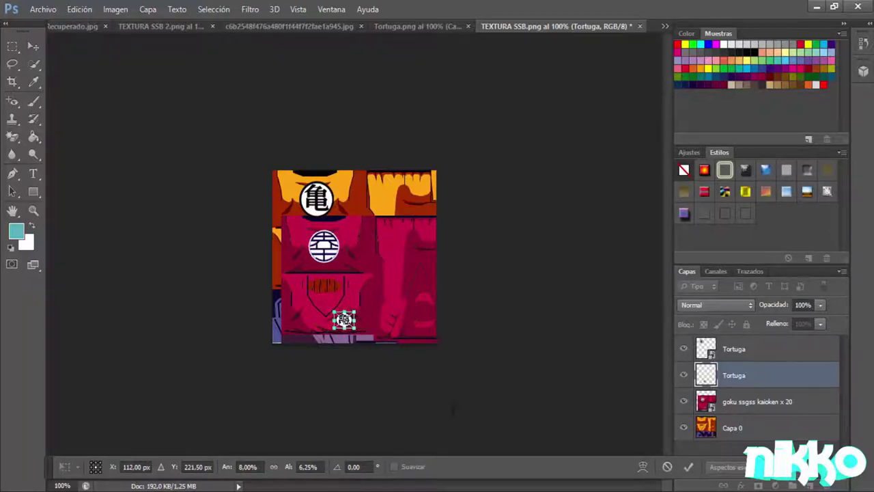
pyautogui.moveTo(353, 319); pyautogui.dragTo(355, 319)
pyautogui.rightClick(341, 318)
pyautogui.click(369, 114)
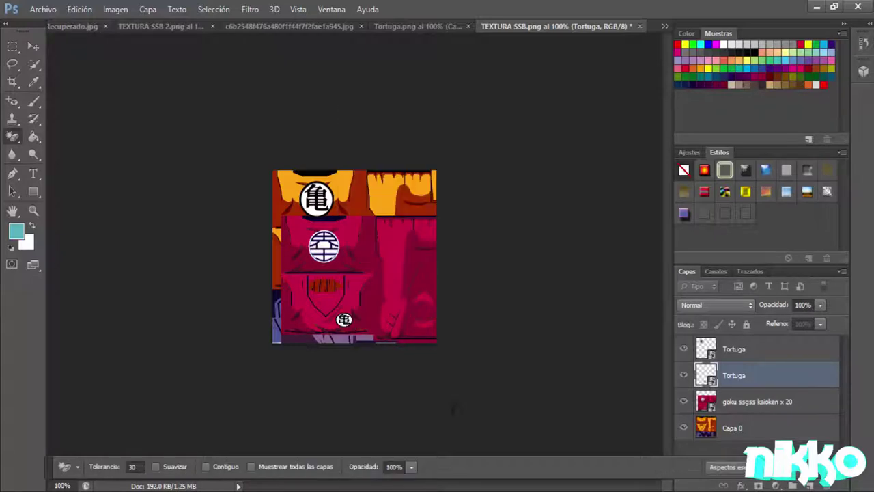
pyautogui.moveTo(343, 318); pyautogui.dragTo(346, 318)
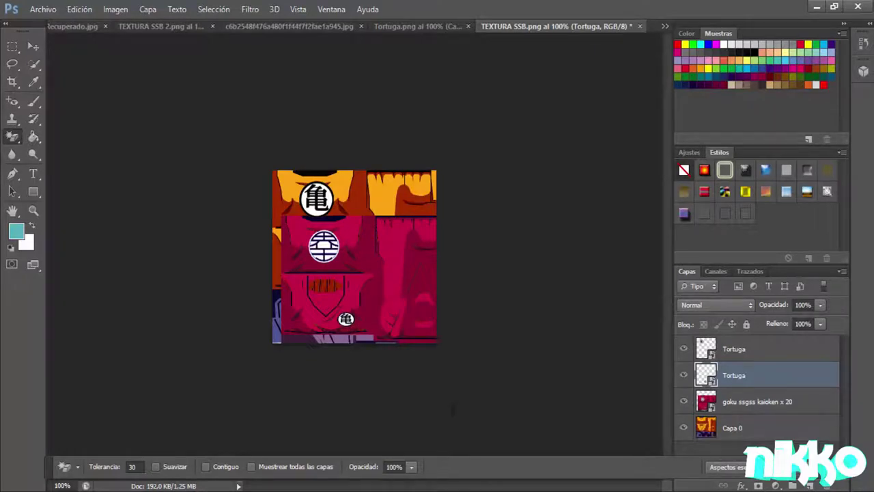
# Step: Move the goku ssgss kaioken x 20 layer up and right so it sits beside the orange suit sections
pyautogui.click(751, 401)
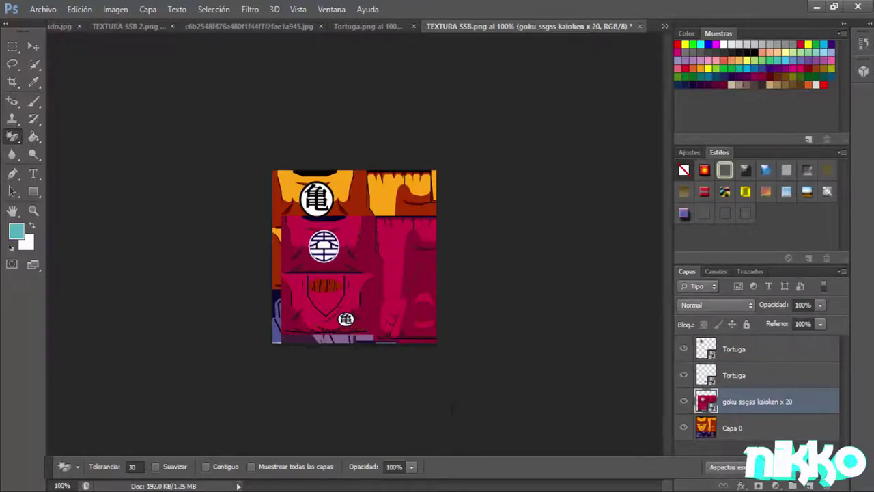
pyautogui.moveTo(407, 229); pyautogui.dragTo(487, 198)
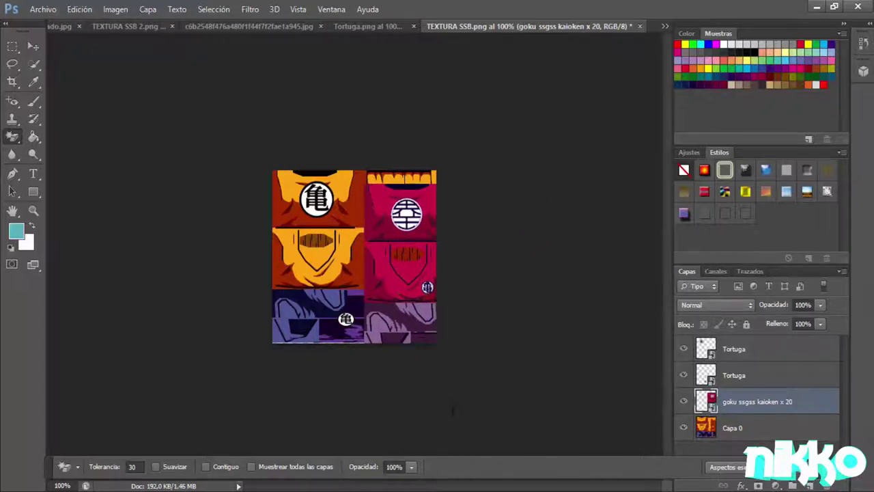
pyautogui.hotkey('alt', '.')
pyautogui.moveTo(363, 271); pyautogui.dragTo(360, 287)
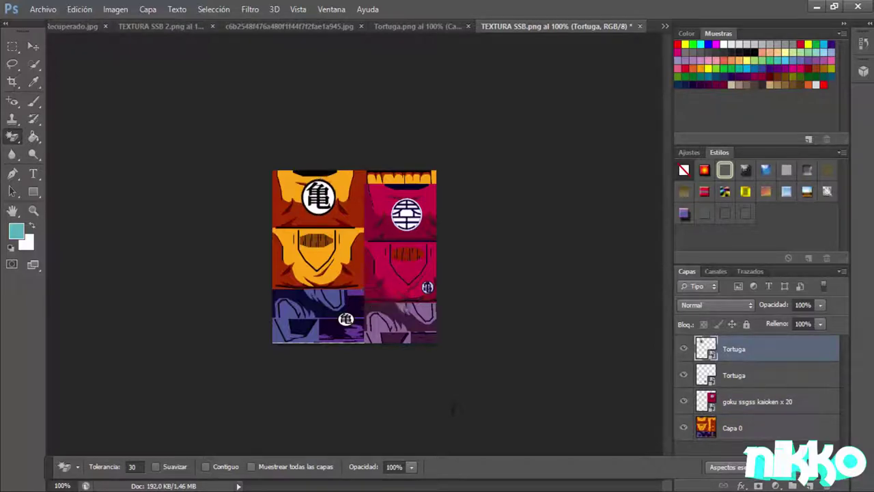
pyautogui.click(79, 9)
pyautogui.click(128, 37)
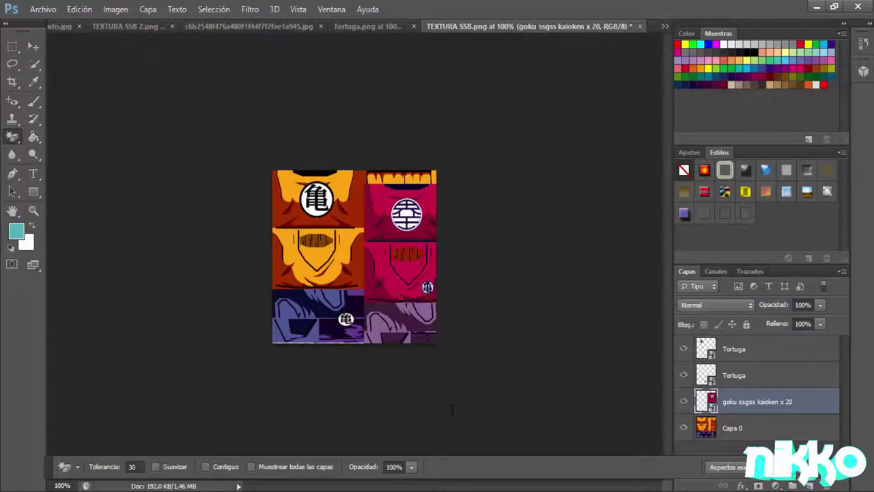
pyautogui.hotkey('ctrl', 'alt', 'z')
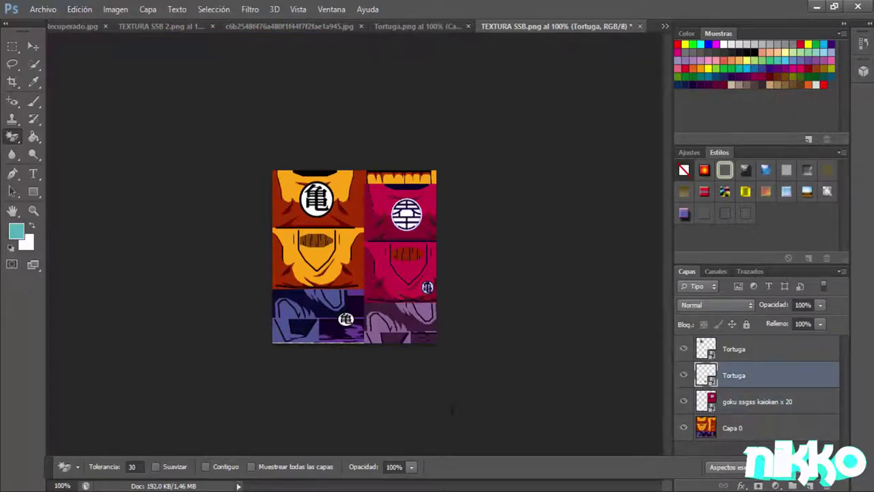
pyautogui.hotkey('ctrl', 'alt', 'z')
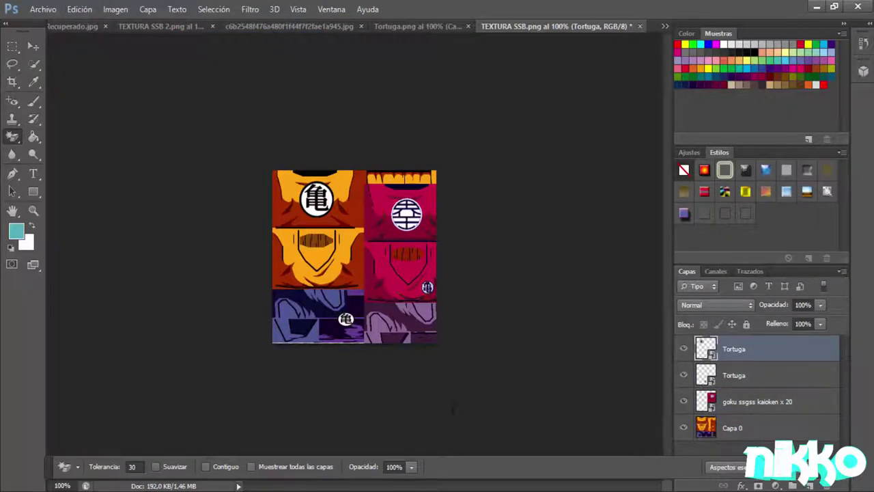
pyautogui.hotkey('alt', 'e')
pyautogui.click(128, 38)
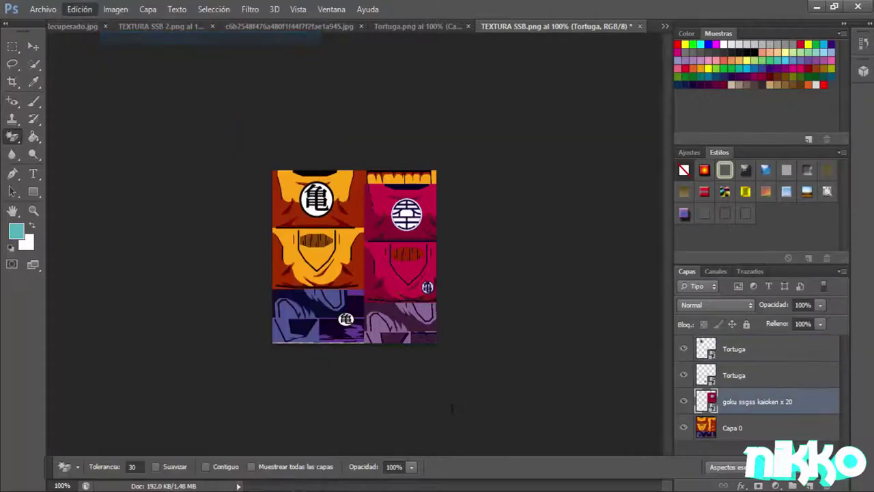
pyautogui.click(452, 410)
pyautogui.click(496, 206)
pyautogui.press('Escape')
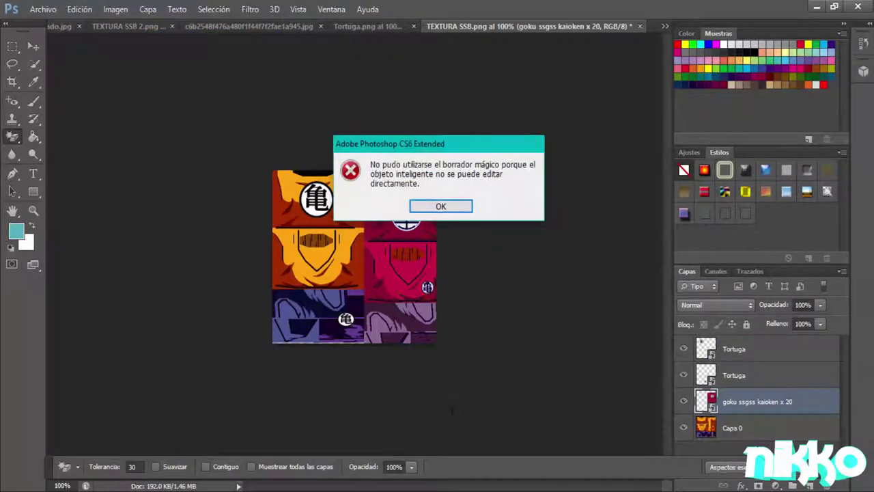
pyautogui.press('Return')
# Step: Move the small Tortuga emblem up onto the second orange suit section, and shift the goku ssgss kaioken x 20 layer beside it for comparison
pyautogui.hotkey('alt', ']')
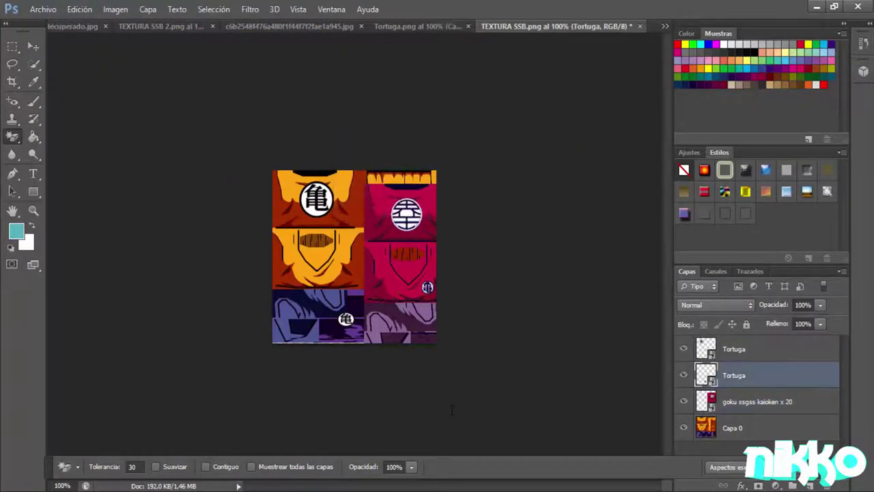
pyautogui.moveTo(352, 289); pyautogui.dragTo(352, 244)
pyautogui.moveTo(431, 276); pyautogui.dragTo(419, 267)
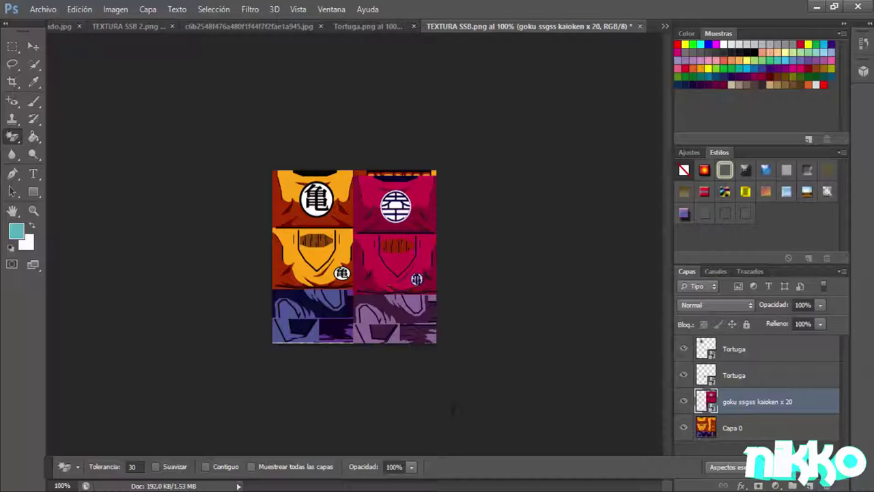
# Step: Delete the goku ssgss kaioken x 20 guide layer
pyautogui.rightClick(730, 402)
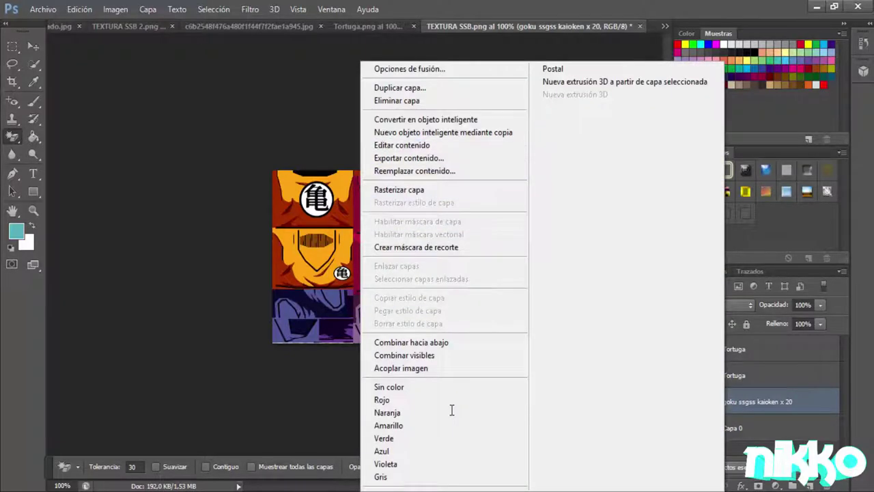
pyautogui.click(445, 101)
pyautogui.press('Return')
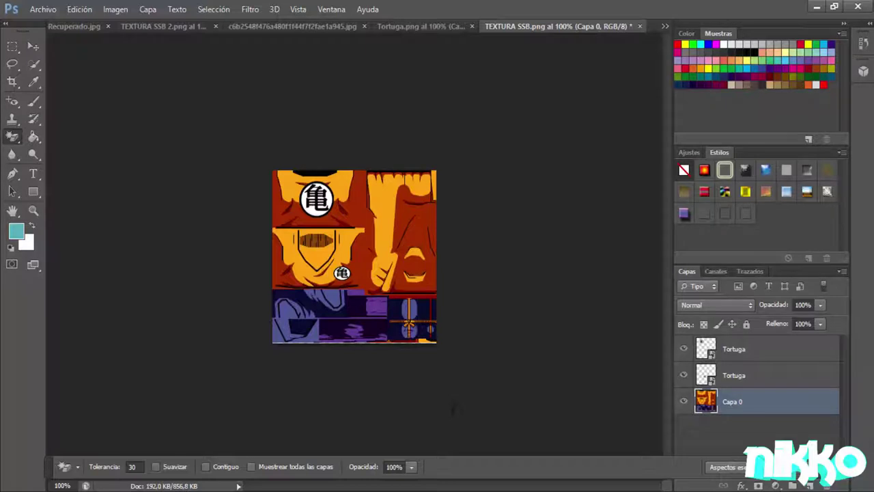
# Step: Try filling the dark red areas around the suit's chest sections on Capa 0 with a light salmon swatch, and undo the fill
pyautogui.click(763, 52)
pyautogui.click(33, 137)
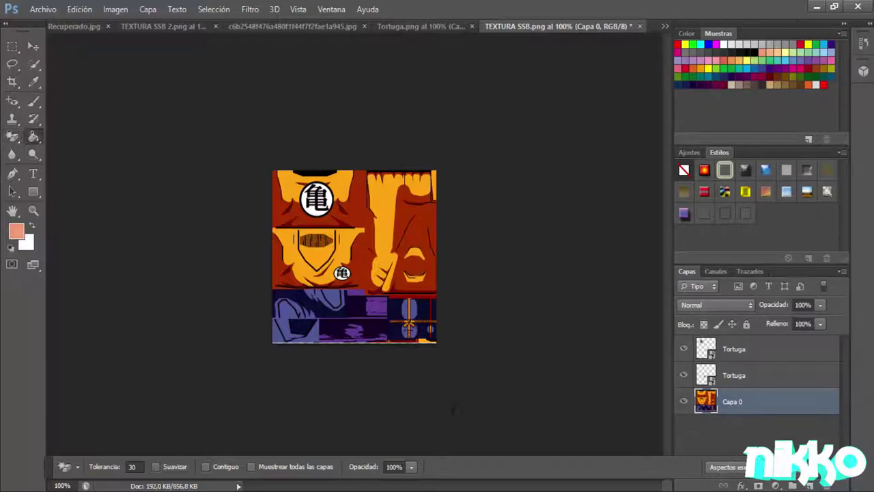
pyautogui.click(360, 219)
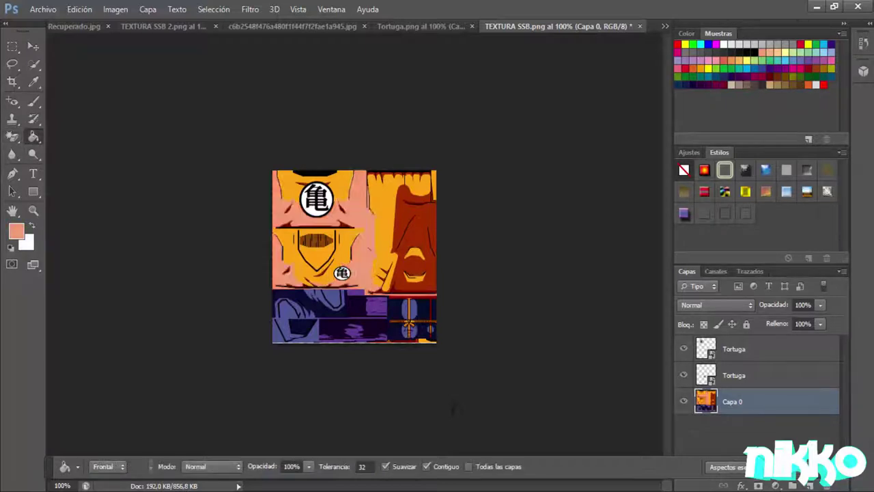
pyautogui.click(328, 225)
pyautogui.click(79, 9)
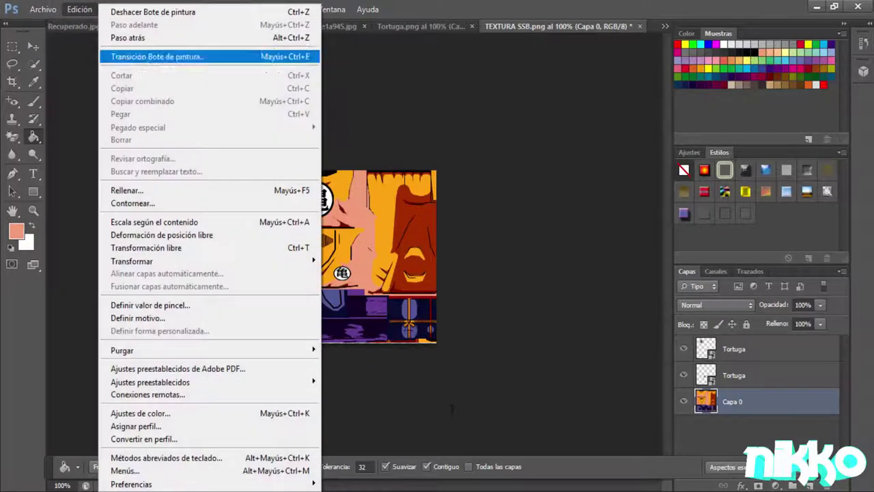
pyautogui.click(126, 35)
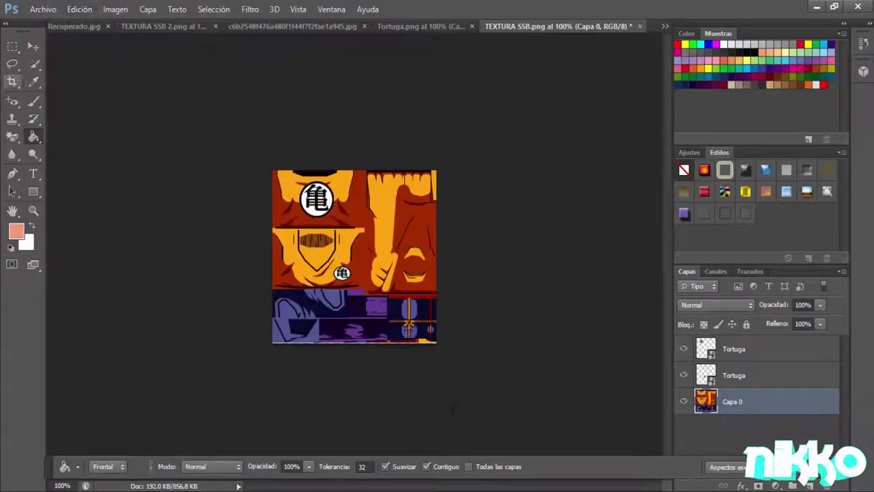
# Step: Set the foreground colour to orange fe6520 and fill the dark red area around the suit's chest sections on Capa 0 with the Paint Bucket
pyautogui.press('i')
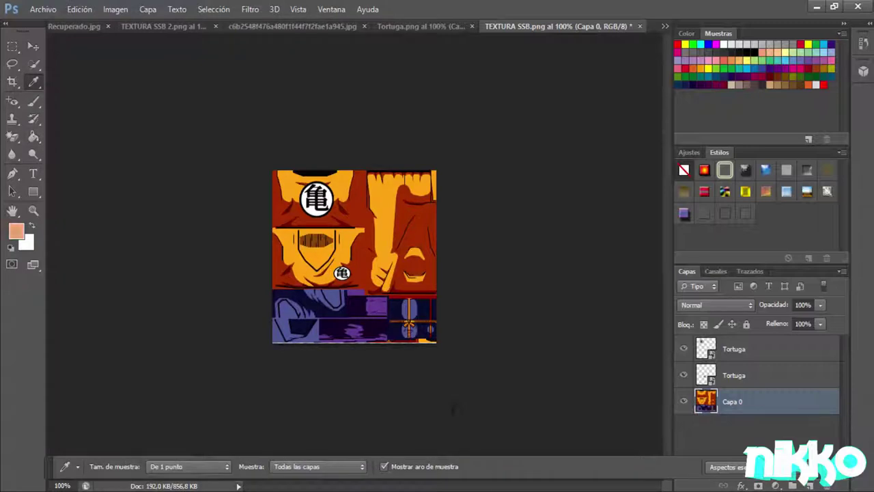
pyautogui.click(33, 136)
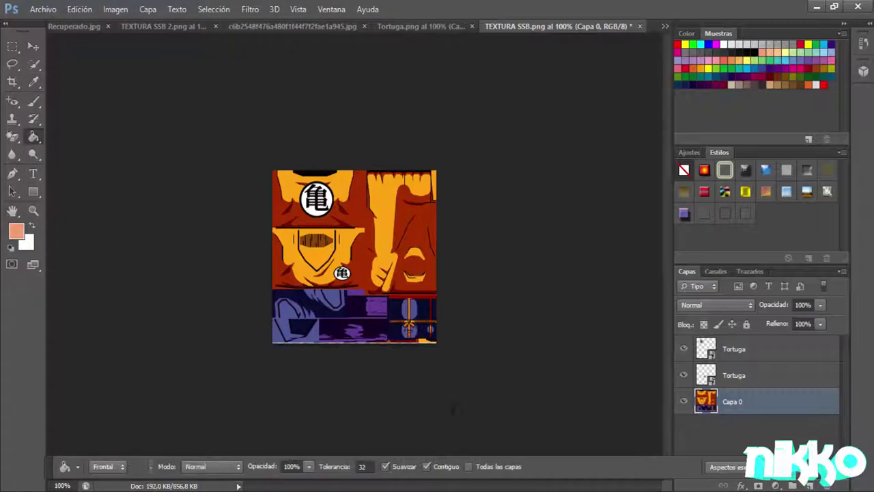
pyautogui.click(16, 230)
pyautogui.click(571, 202)
pyautogui.click(585, 200)
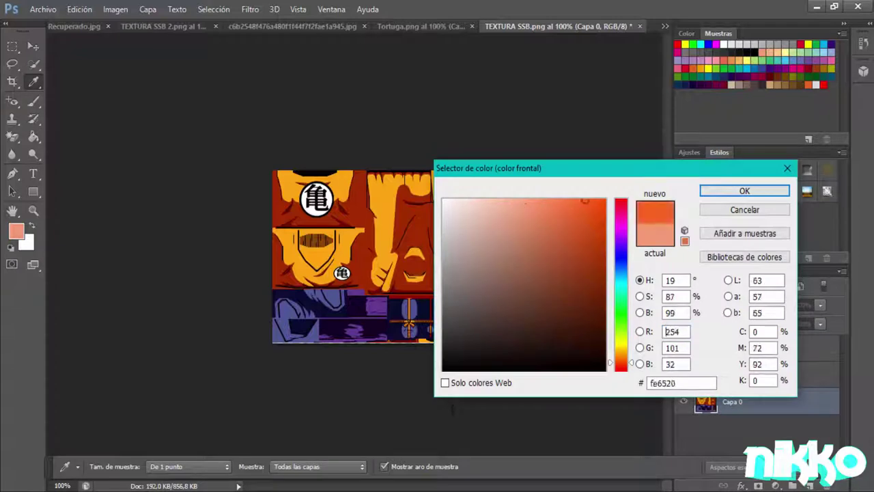
pyautogui.press('Return')
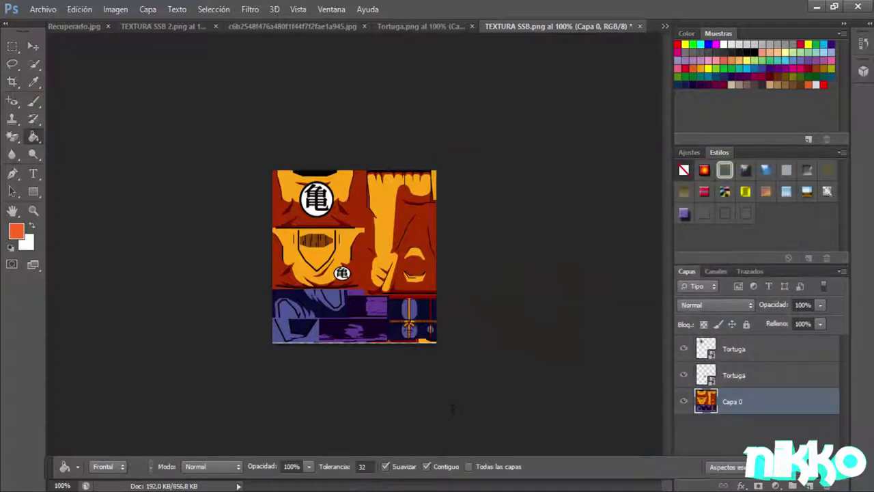
pyautogui.click(362, 216)
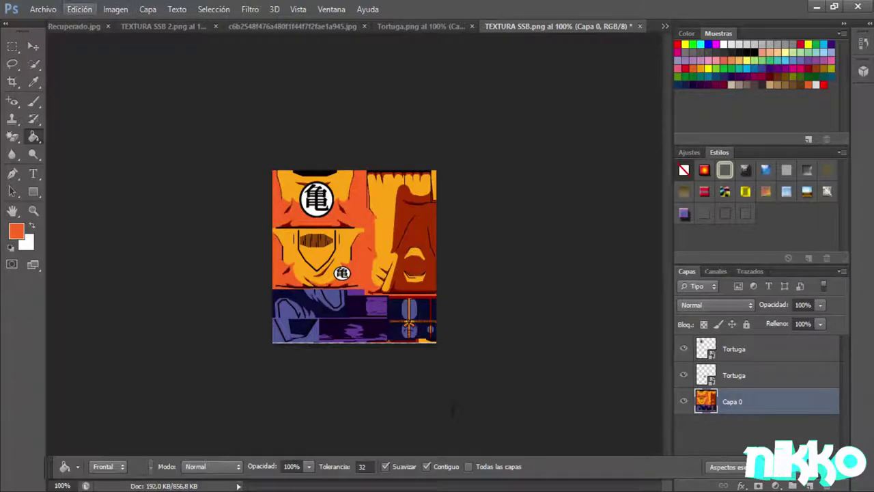
# Step: Undo the orange fill of the dark red areas around the suit's chest sections on Capa 0
pyautogui.click(79, 9)
pyautogui.click(137, 36)
# Step: Fill the yellow areas of both chest sections and the adjoining suit pieces on Capa 0 with orange fe6520
pyautogui.click(340, 186)
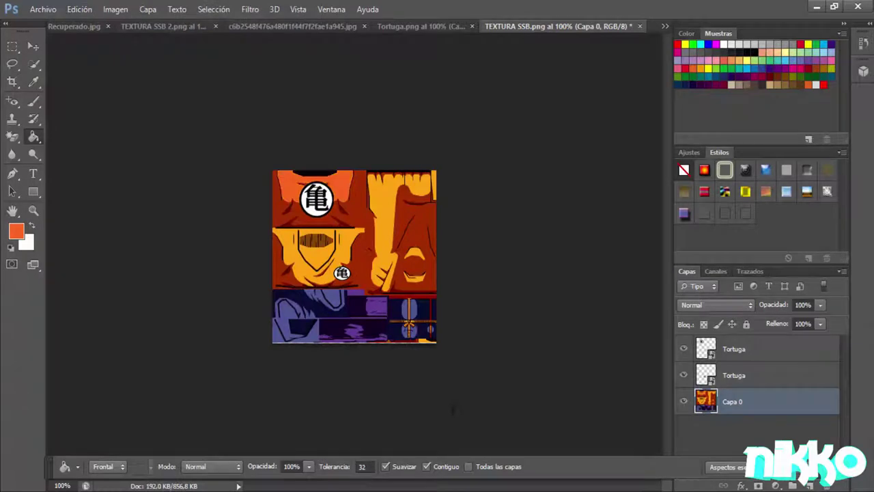
pyautogui.hotkey('shift', 'ctrl', 'z')
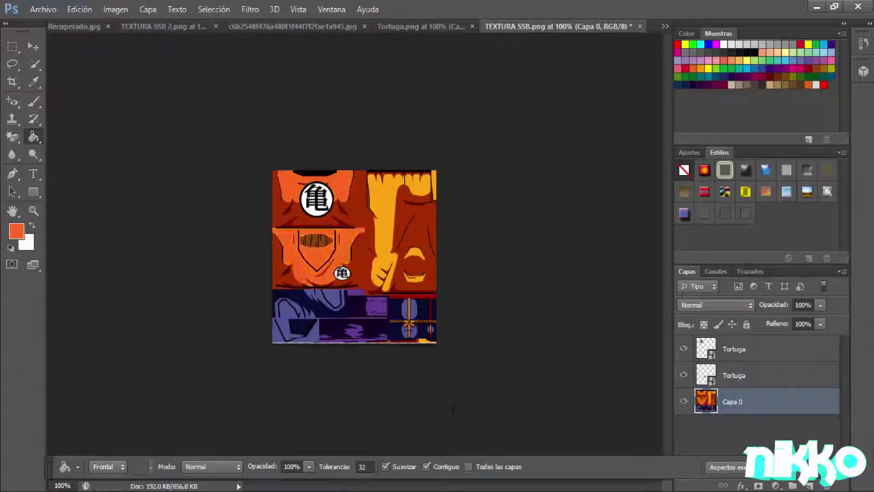
pyautogui.hotkey('shift', 'ctrl', 'z')
pyautogui.hotkey('shift', 'ctrl', 'z')
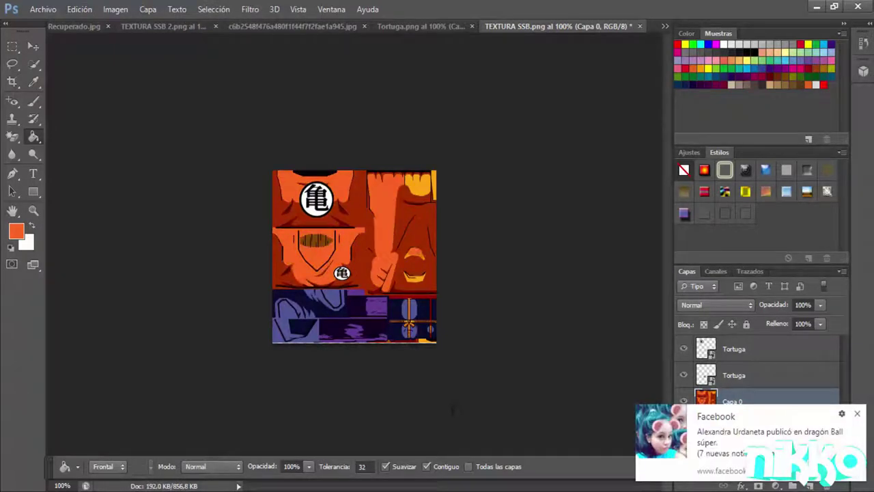
pyautogui.hotkey('shift', 'ctrl', 'z')
pyautogui.hotkey('shift', 'ctrl', 'z')
pyautogui.hotkey('shift', 'ctrl', 'z')
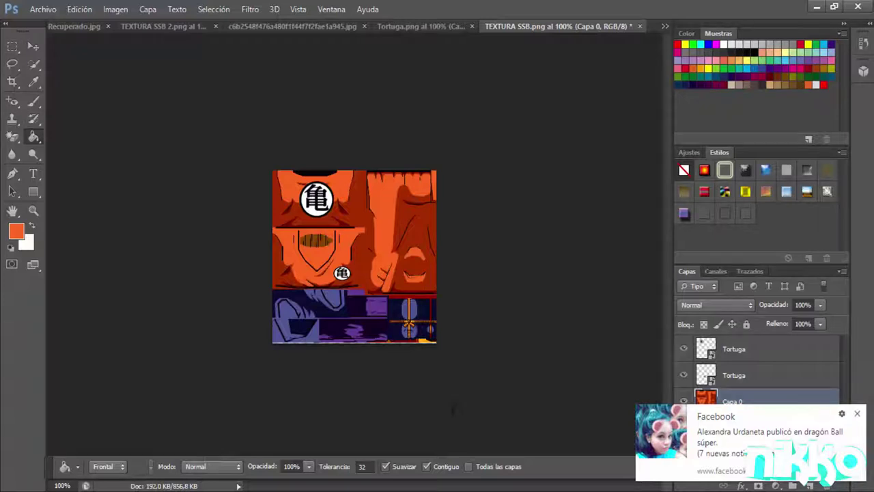
# Step: Set the foreground colour to yellow-orange f8a117 and fill the dark red folded suit section beside the chest pieces on Capa 0
pyautogui.press('t')
pyautogui.click(15, 231)
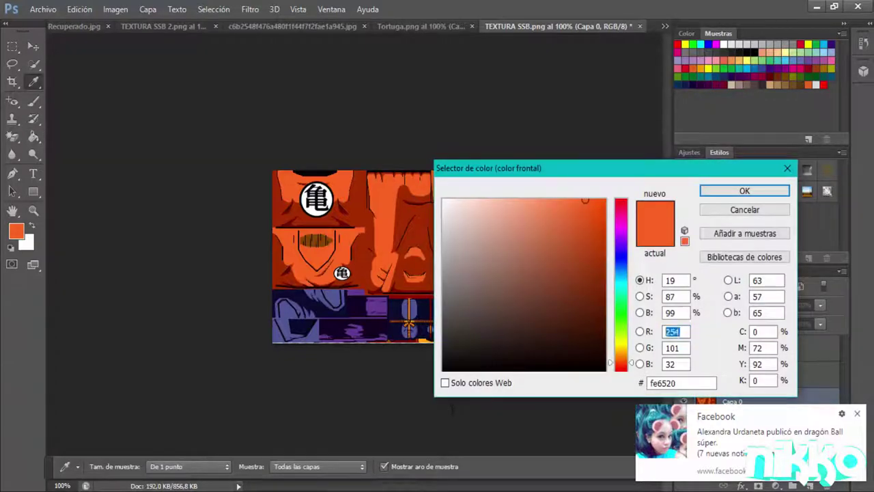
pyautogui.moveTo(621, 362); pyautogui.dragTo(621, 350)
pyautogui.moveTo(578, 252)
pyautogui.mouseDown()
pyautogui.moveTo(604, 220)
pyautogui.moveTo(607, 198)
pyautogui.moveTo(575, 205)
pyautogui.moveTo(594, 213)
pyautogui.moveTo(591, 203)
pyautogui.mouseUp()
pyautogui.moveTo(621, 350); pyautogui.dragTo(621, 353)
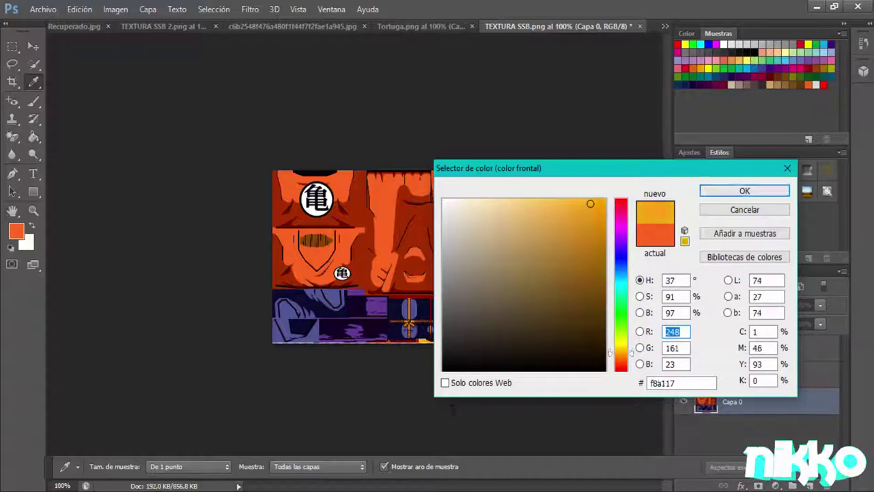
pyautogui.click(744, 190)
pyautogui.press('Return')
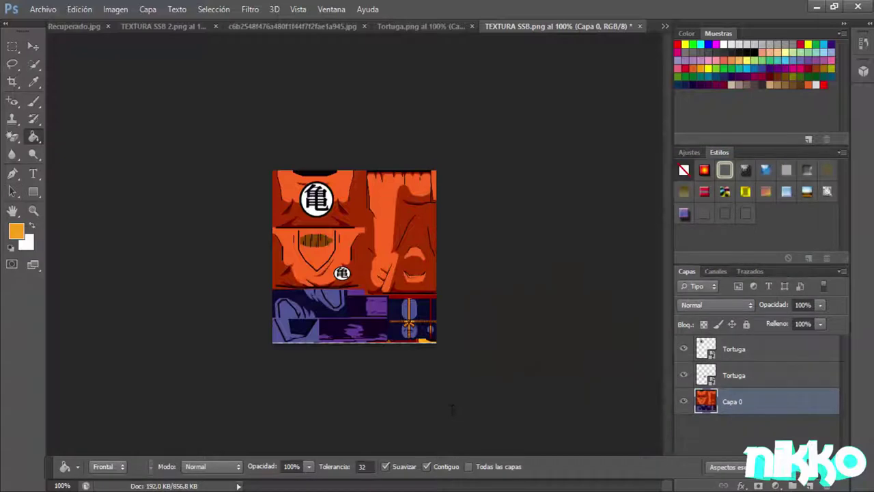
pyautogui.click(417, 225)
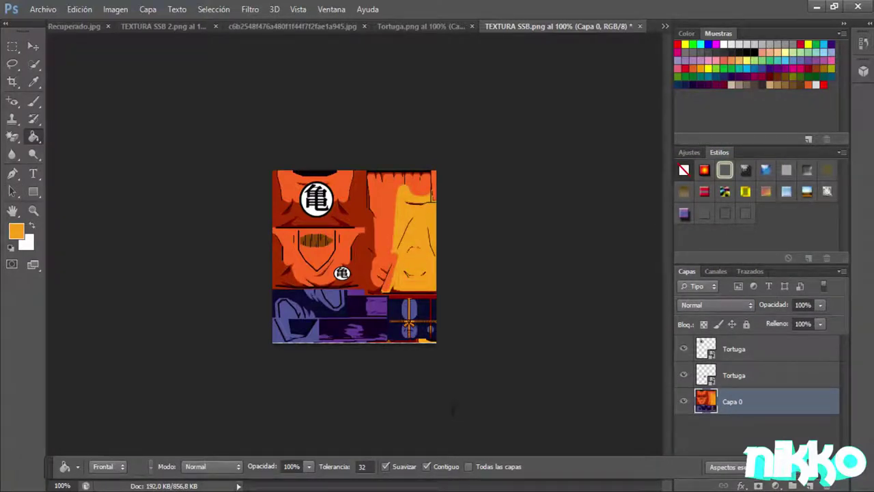
# Step: Undo the yellow-orange fills on the folded suit section beside the chest pieces
pyautogui.click(80, 9)
pyautogui.click(127, 37)
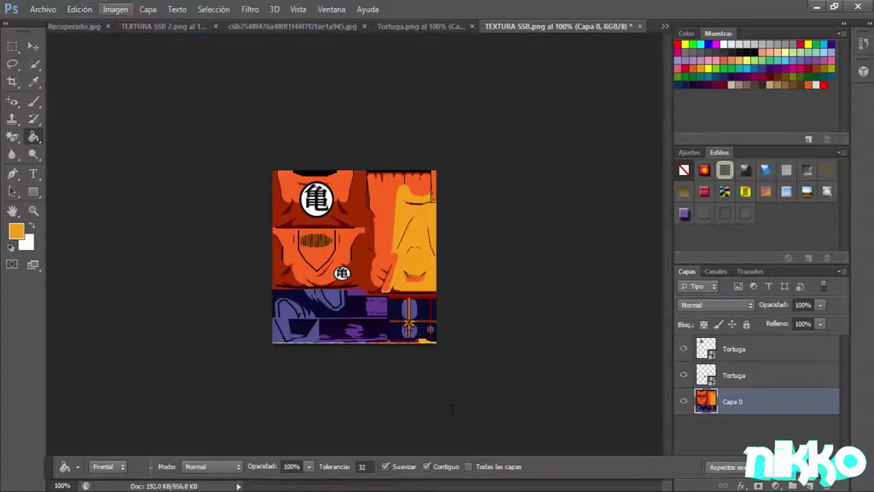
pyautogui.click(79, 9)
pyautogui.hotkey('alt', 'ctrl', 'z')
pyautogui.hotkey('alt', 'ctrl', 'z')
pyautogui.hotkey('alt', 'ctrl', 'z')
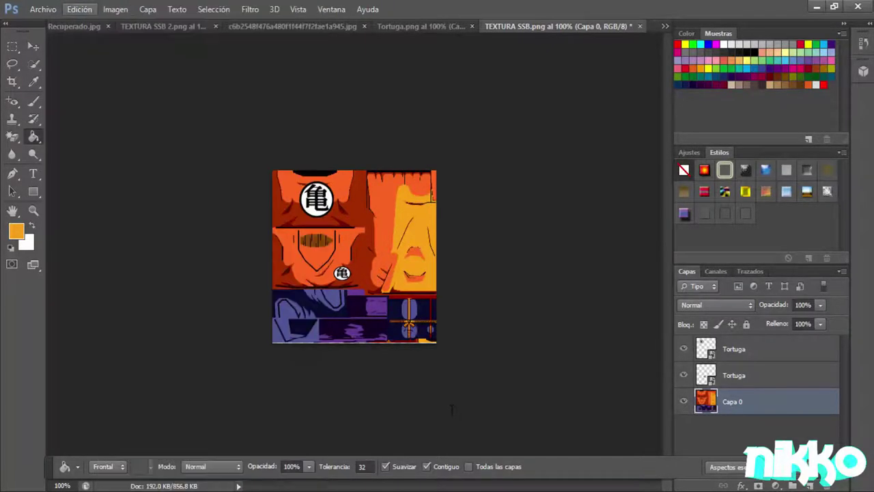
pyautogui.hotkey('alt', 'ctrl', 'z')
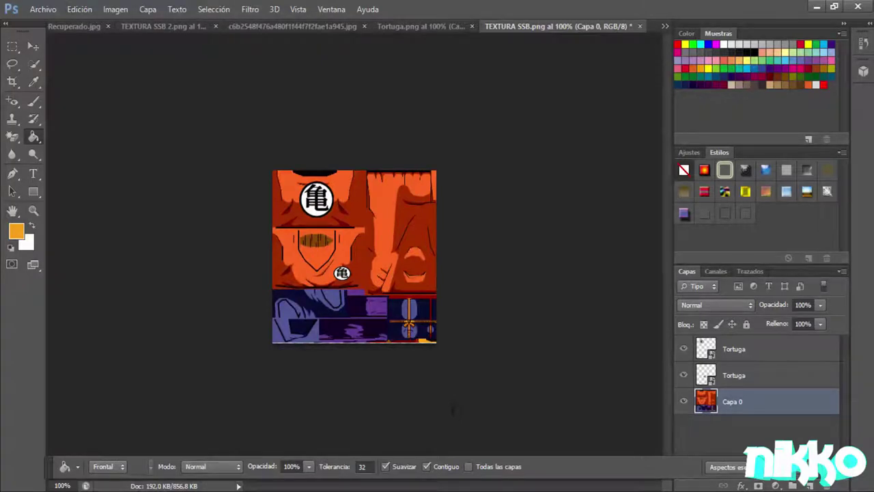
# Step: Step back through the orange fe6520 fills on Capa 0 until all of the suit's yellow areas are restored
pyautogui.hotkey('shift', 'ctrl', 'z')
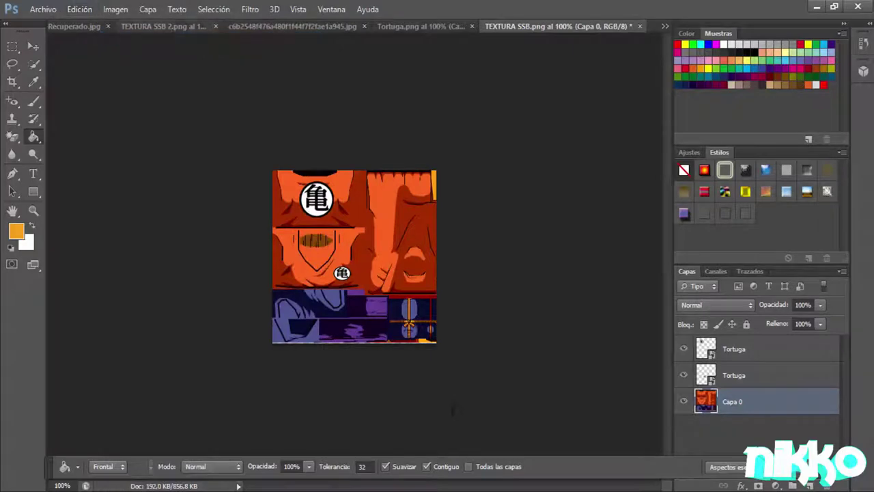
pyautogui.hotkey('alt', 'ctrl', 'z')
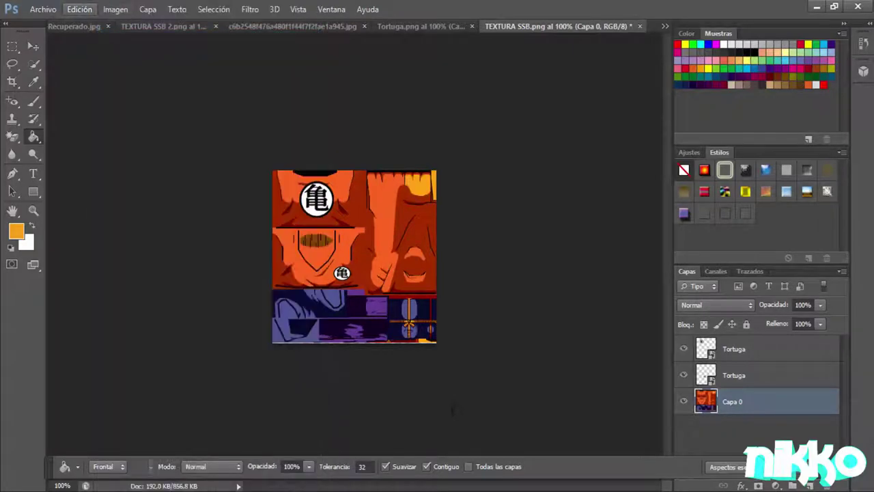
pyautogui.hotkey('shift', 'ctrl', 'z')
pyautogui.hotkey('alt', 'ctrl', 'z')
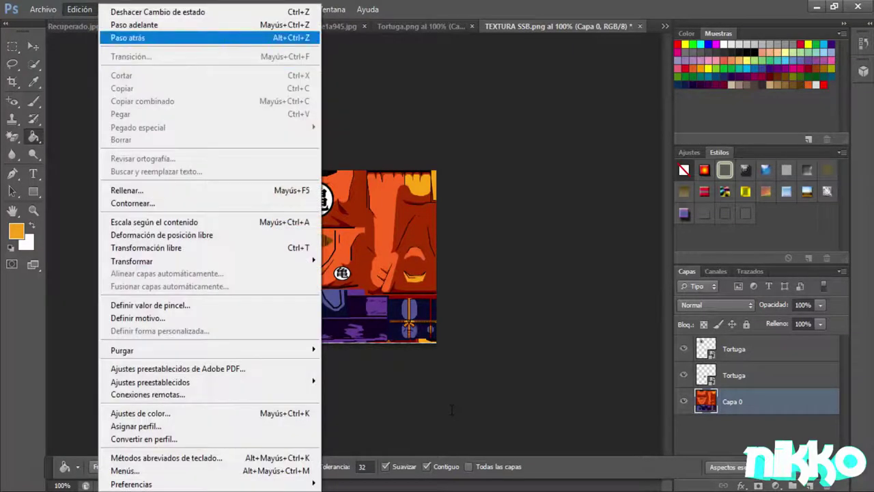
pyautogui.hotkey('alt', 'ctrl', 'z')
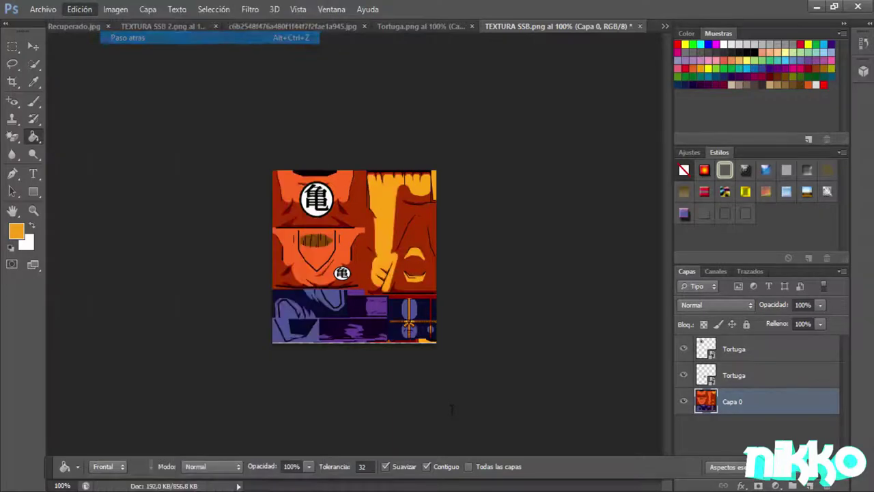
pyautogui.hotkey('alt', 'ctrl', 'z')
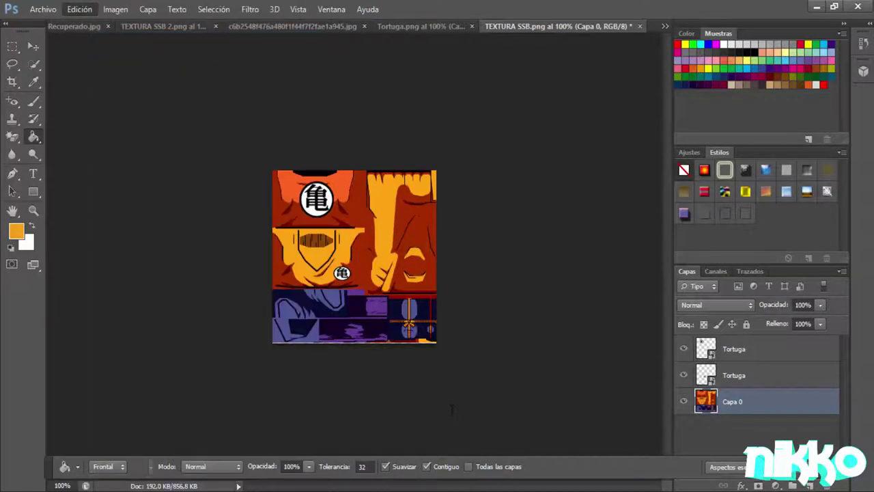
pyautogui.hotkey('alt', 'ctrl', 'z')
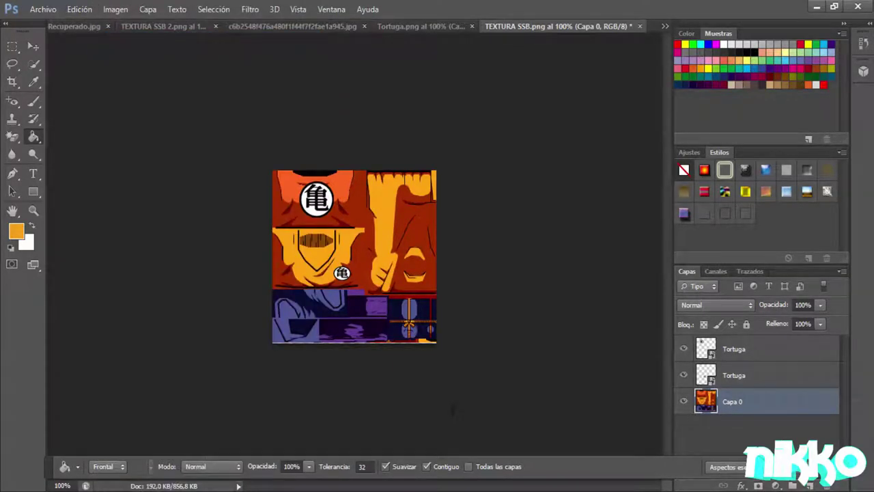
pyautogui.hotkey('alt', 'ctrl', 'z')
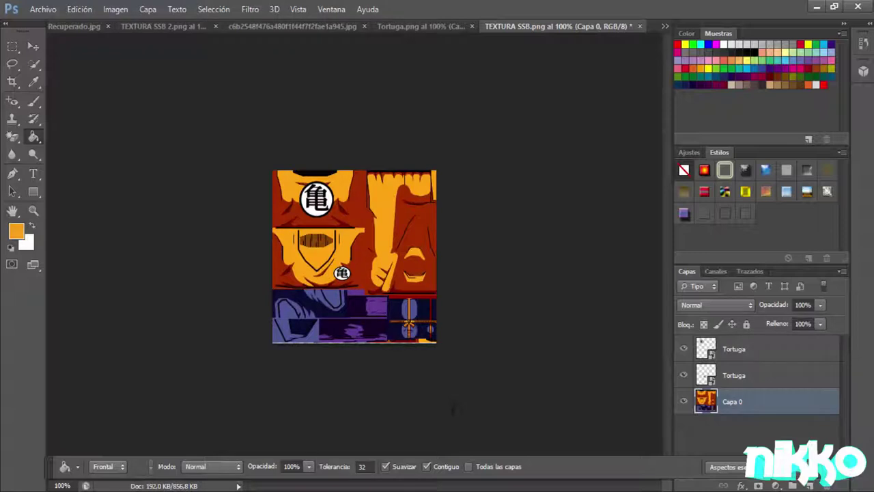
# Step: Fill the brown striped patch in the collar of the second chest section with dark grey
pyautogui.press('d')
pyautogui.click(320, 239)
pyautogui.click(331, 239)
pyautogui.click(312, 240)
pyautogui.click(306, 242)
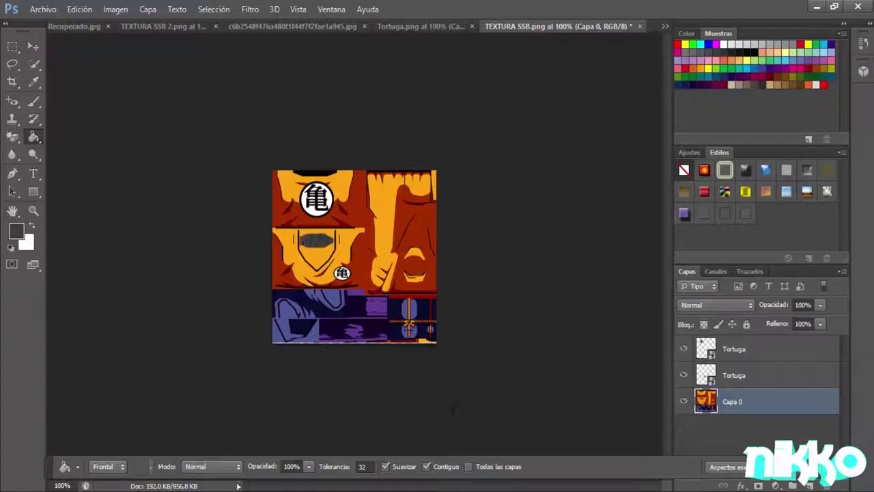
# Step: Undo all the dark grey fills on the collar's striped patch
pyautogui.click(79, 9)
pyautogui.click(128, 37)
pyautogui.click(79, 9)
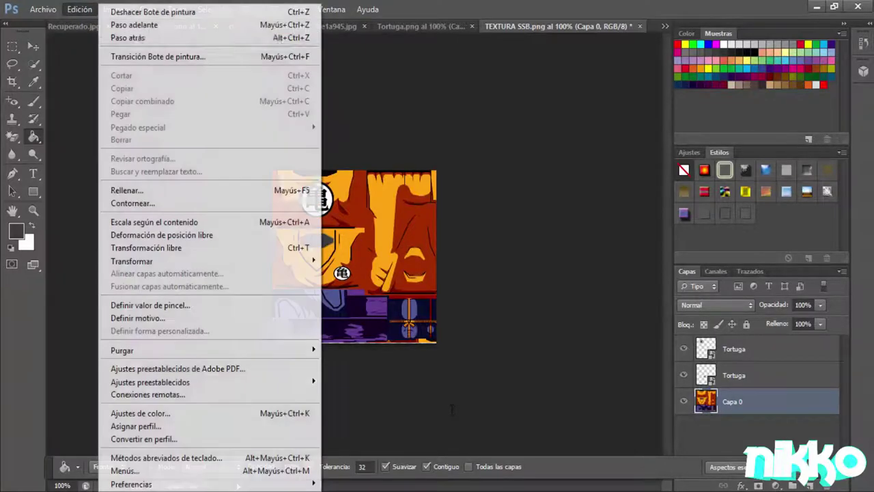
pyautogui.click(127, 37)
pyautogui.click(117, 9)
pyautogui.moveTo(80, 9)
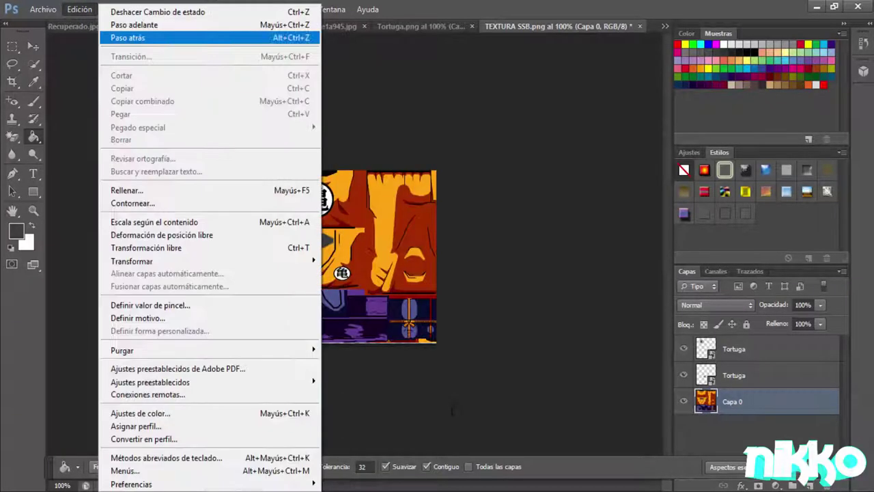
pyautogui.press('Return')
pyautogui.hotkey('alt', 'e')
pyautogui.press('Down')
pyautogui.press('Down')
pyautogui.press('Return')
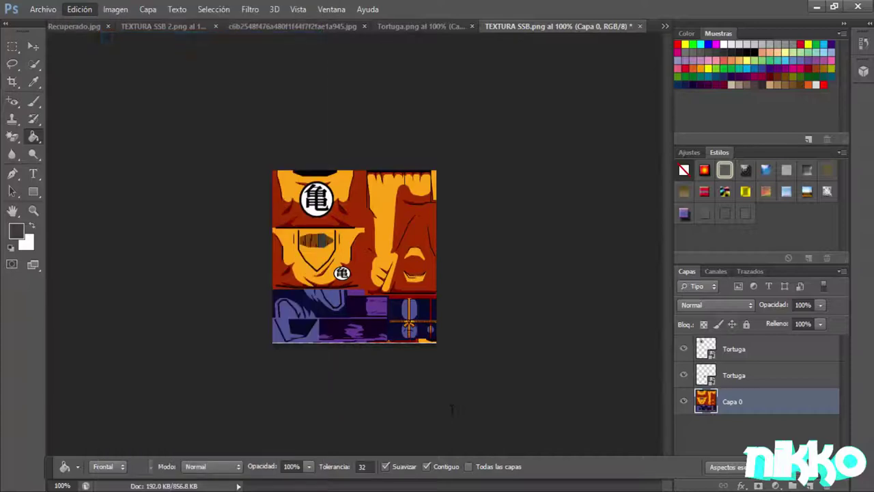
pyautogui.hotkey('alt', 'e')
pyautogui.press('Down')
pyautogui.press('Down')
pyautogui.press('Return')
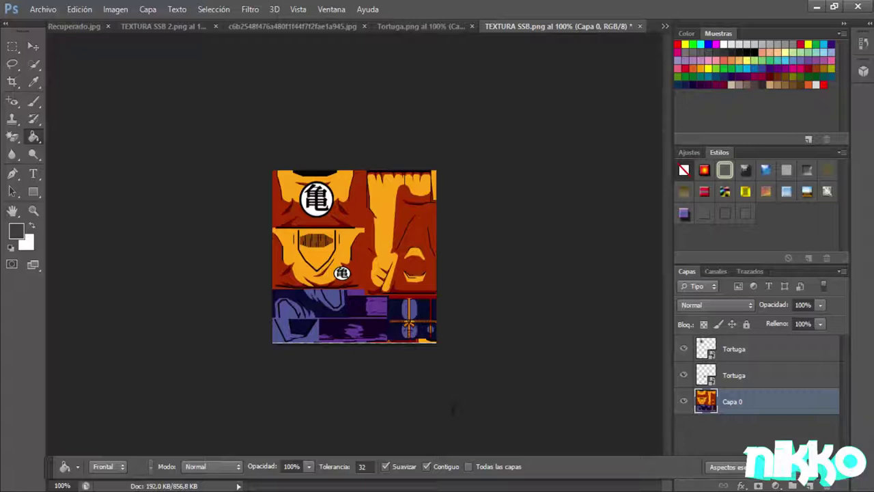
# Step: Convert TEXTURA SSB.png from RGB to indexed colour, flattening its layers
pyautogui.click(115, 9)
pyautogui.moveTo(121, 25)
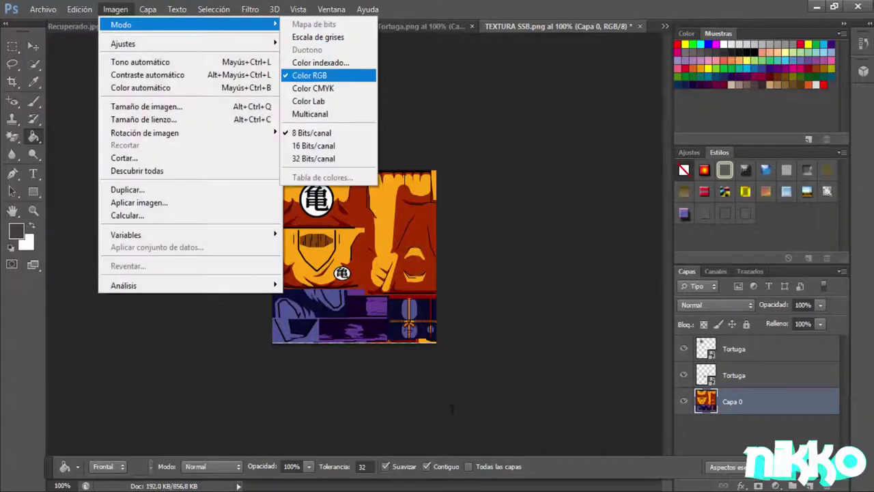
pyautogui.click(320, 62)
pyautogui.click(403, 197)
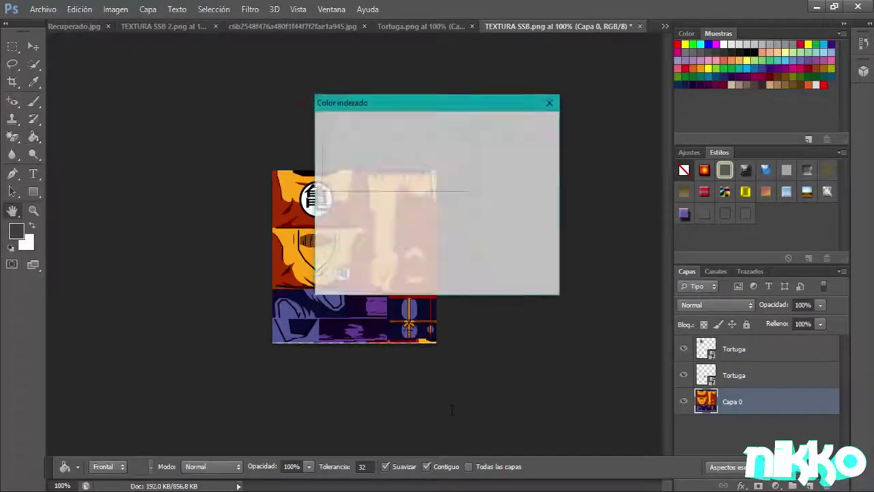
pyautogui.press('Return')
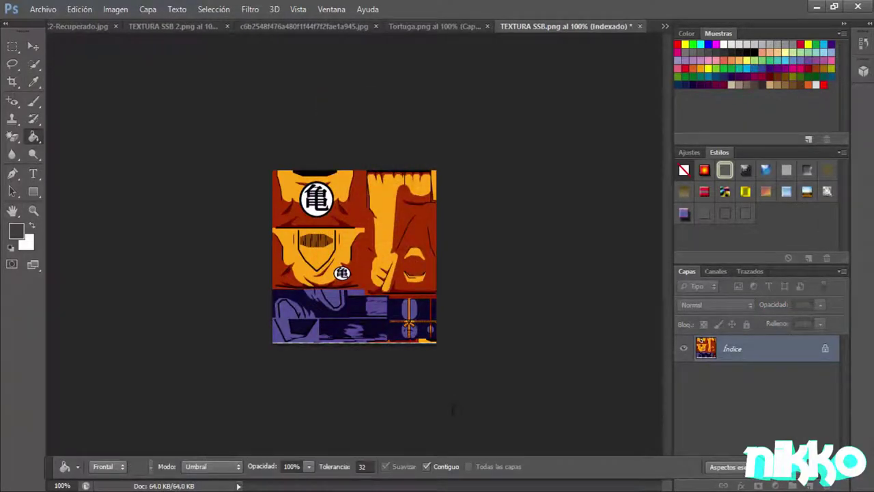
# Step: Save the indexed image as TEXTURA SSB.png in the MODIFICACION VIDEO folder, replacing the existing PNG
pyautogui.click(42, 8)
pyautogui.click(65, 171)
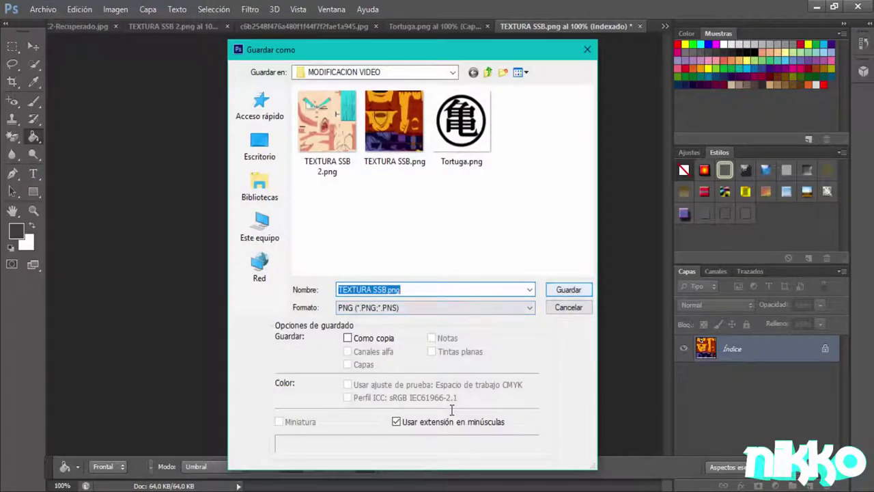
pyautogui.press('Return')
pyautogui.press('Return')
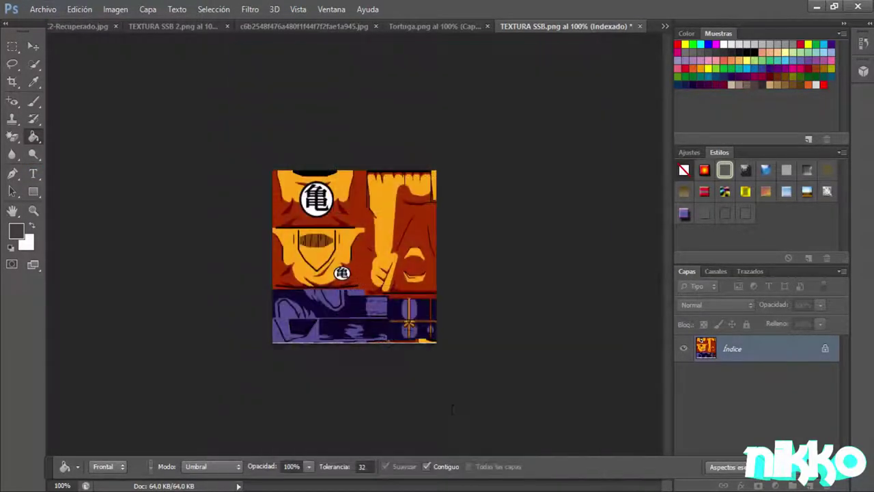
pyautogui.press('Return')
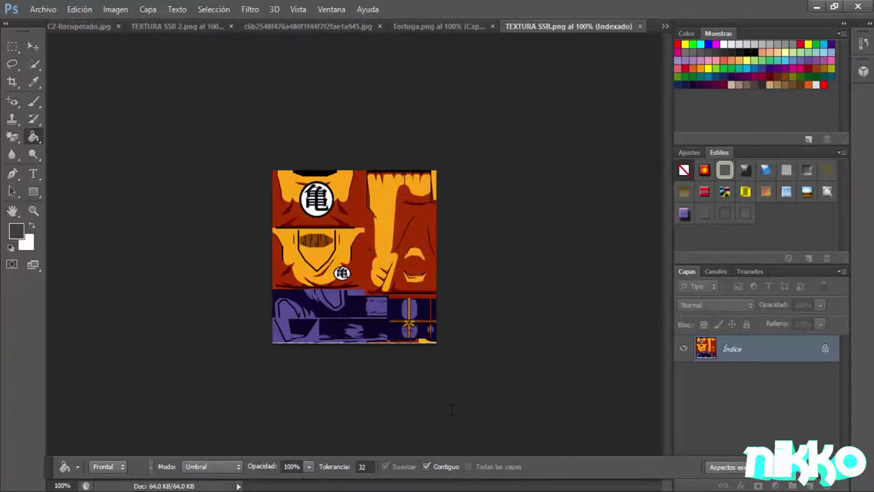
# Step: Minimise Photoshop and the browser, and switch to the Dragonball Z Shin Budokai Package Tool
pyautogui.click(816, 6)
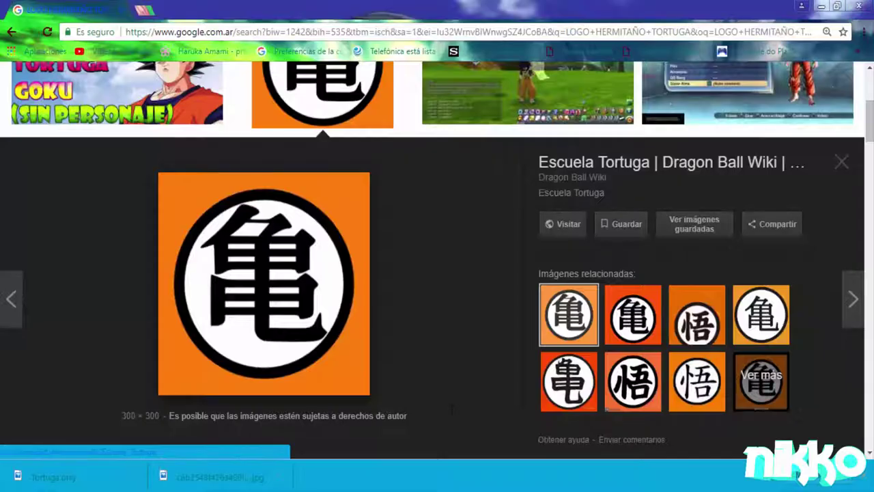
pyautogui.click(820, 6)
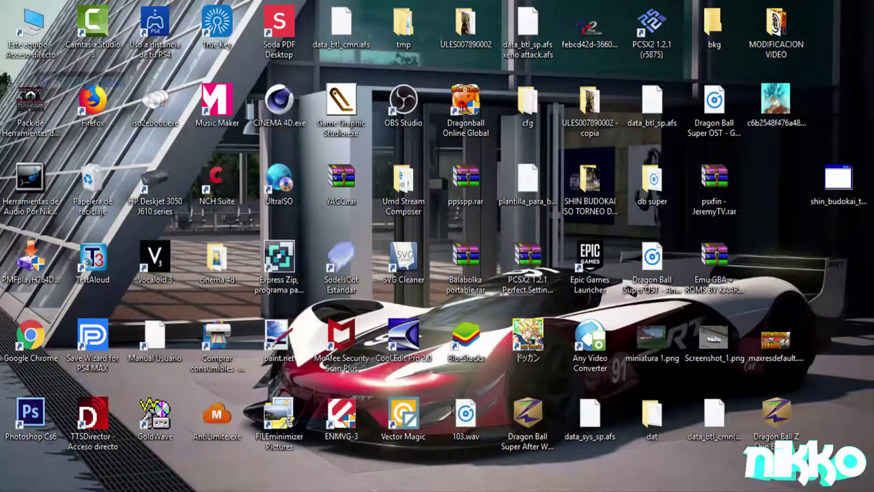
pyautogui.hotkey('alt', 'Tab')
pyautogui.click(820, 6)
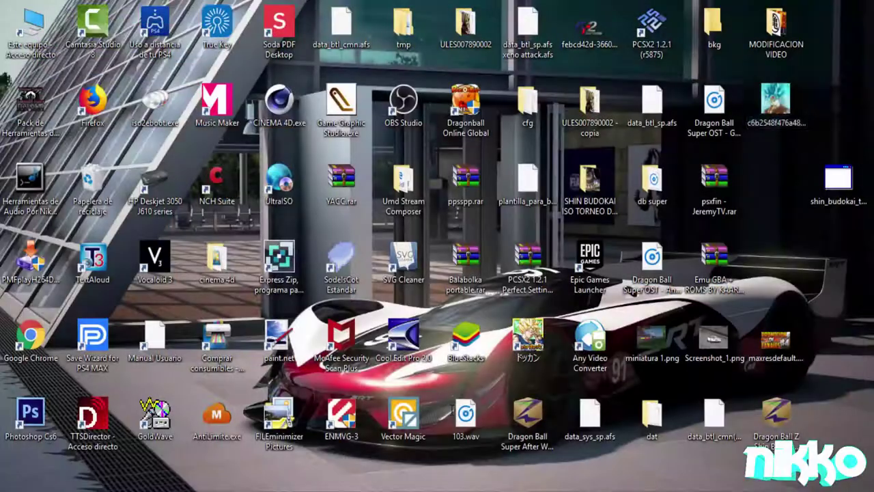
pyautogui.hotkey('alt', 'Tab')
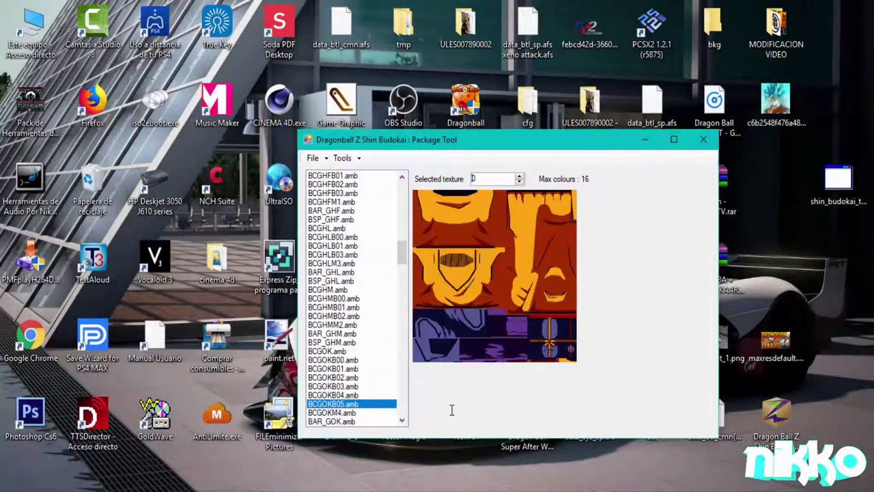
pyautogui.hotkey('alt', 't')
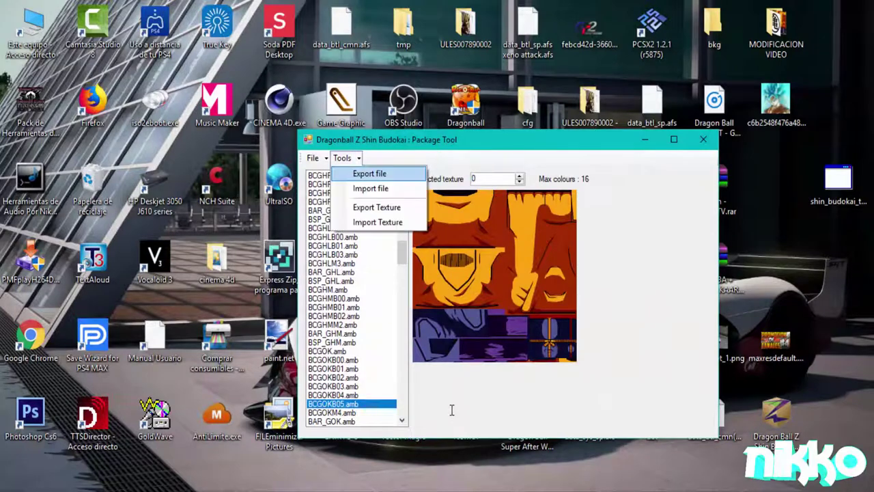
pyautogui.press('Down')
pyautogui.press('Return')
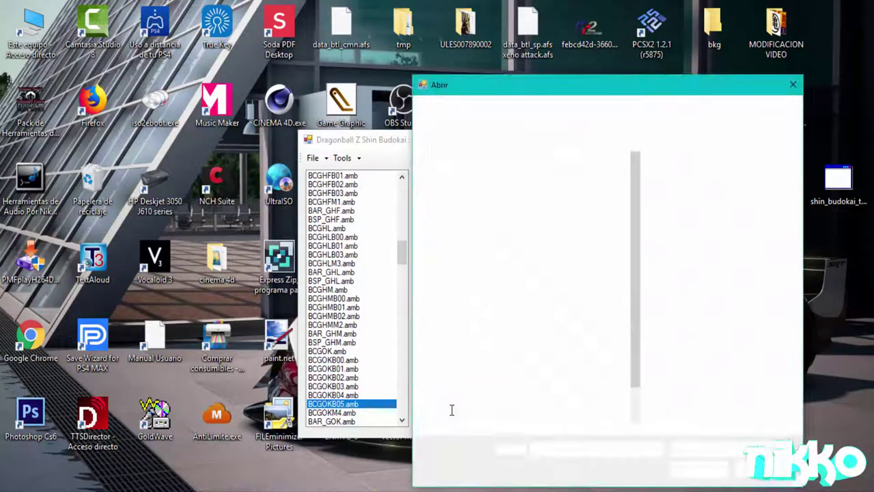
pyautogui.press('Return')
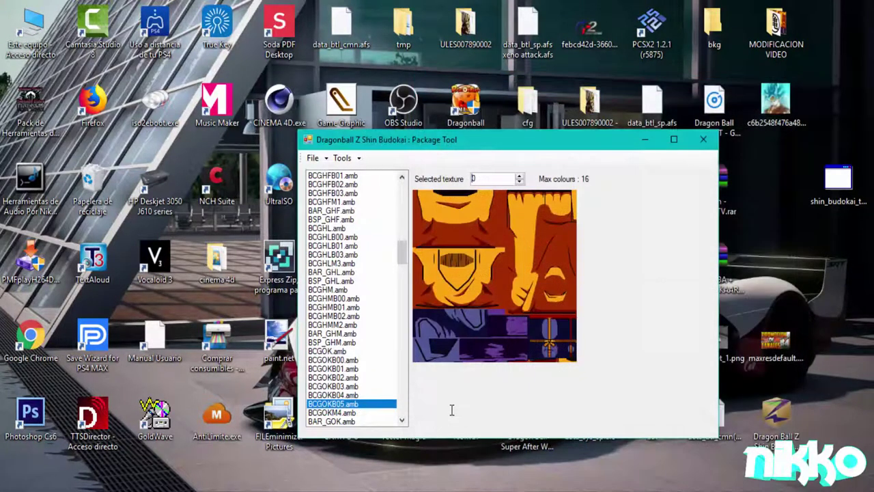
# Step: Import the turtle-emblem suit texture TEXTURA SSB.png as texture 0 of BCGOKB05.amb, and select texture 1
pyautogui.press('alt')
pyautogui.press('Down')
pyautogui.press('Down')
pyautogui.press('Down')
pyautogui.press('Down')
pyautogui.press('Return')
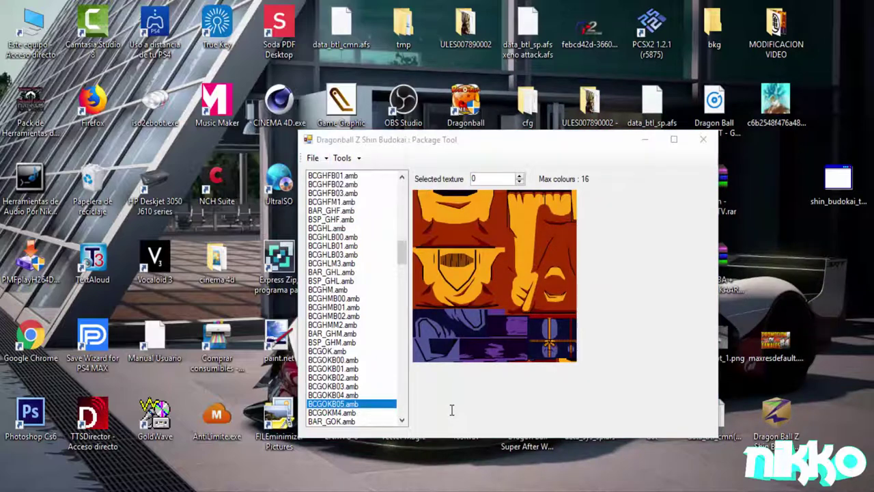
pyautogui.press('Return')
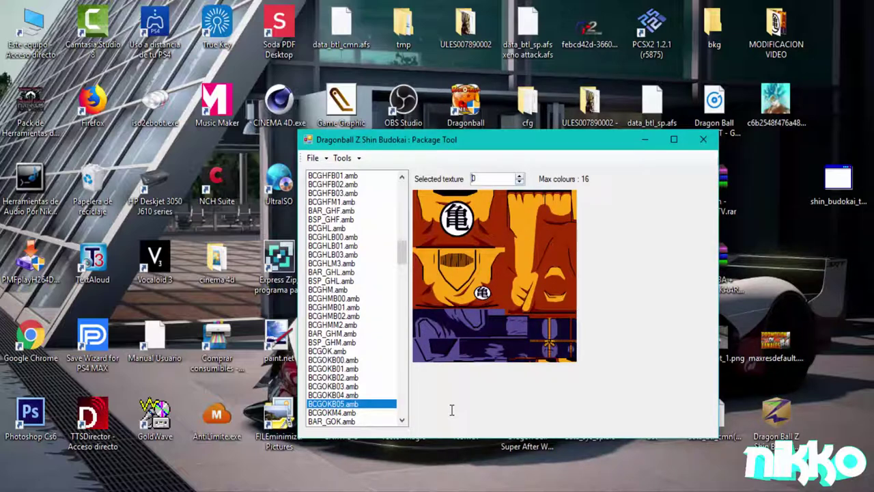
pyautogui.press('Up')
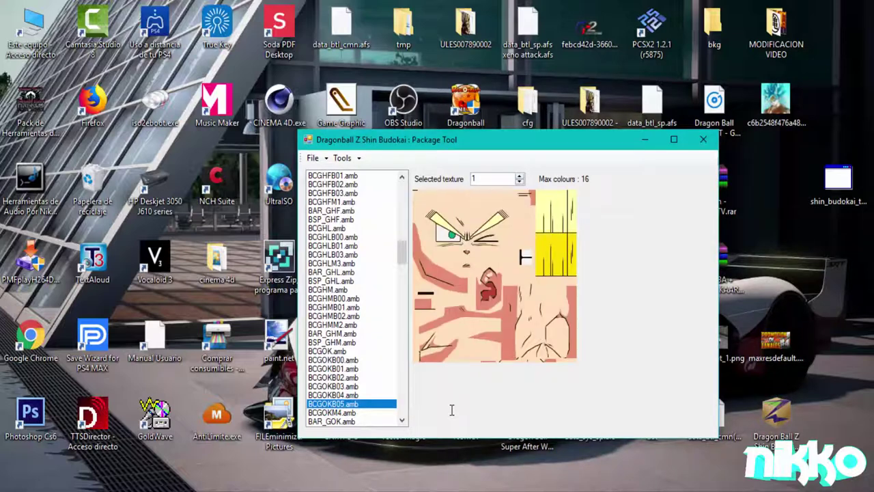
pyautogui.hotkey('alt', 't')
pyautogui.press('Down')
pyautogui.press('Down')
pyautogui.press('Down')
pyautogui.press('Return')
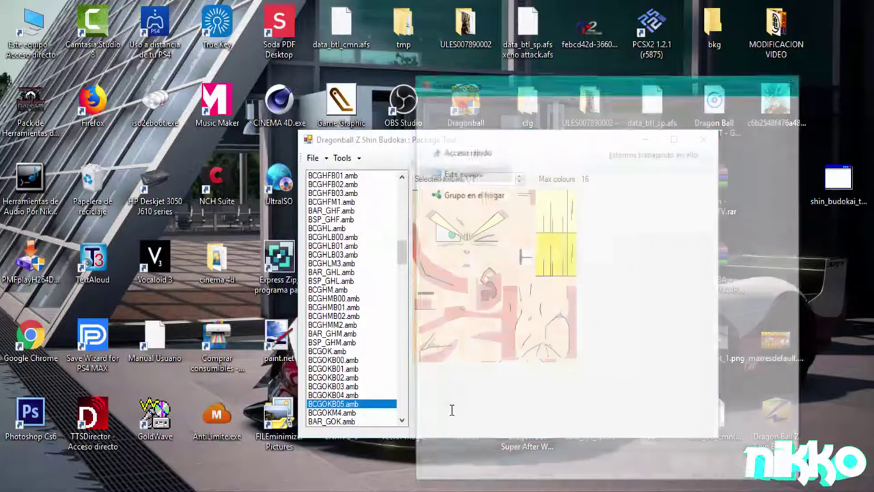
pyautogui.press('Escape')
# Step: Import the edited face texture with turquoise hair and eyebrows as texture 1 of BCGOKB05.amb
pyautogui.hotkey('alt', 't')
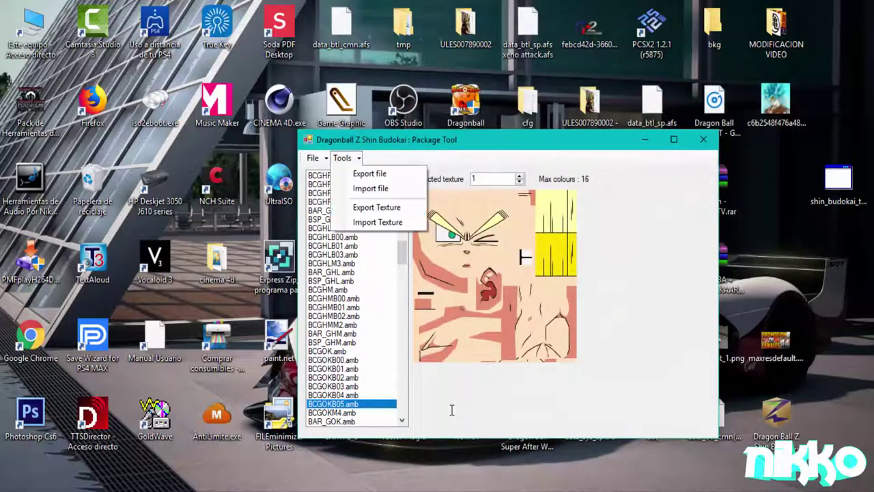
pyautogui.press('Down')
pyautogui.press('Down')
pyautogui.press('Down')
pyautogui.press('Down')
pyautogui.press('Return')
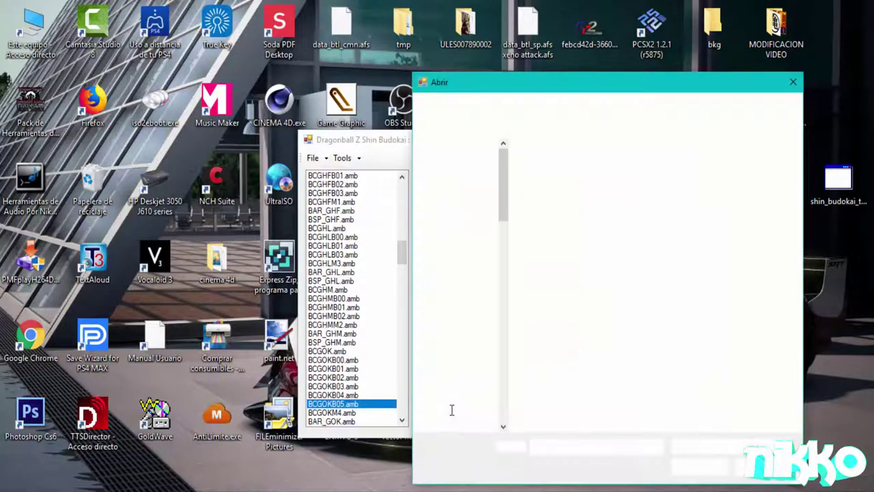
pyautogui.doubleClick(554, 184)
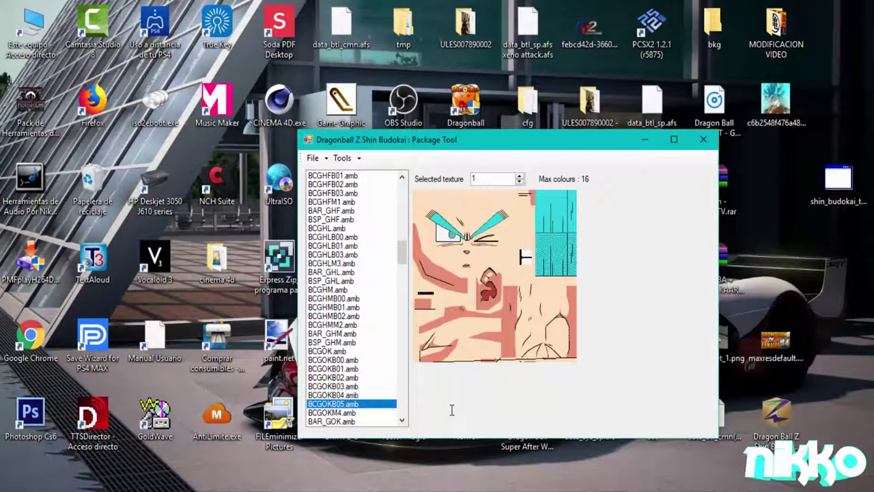
# Step: Review textures 0, 1 and 2 of BCGOKB05.amb to check the imported suit and face textures
pyautogui.press('Up')
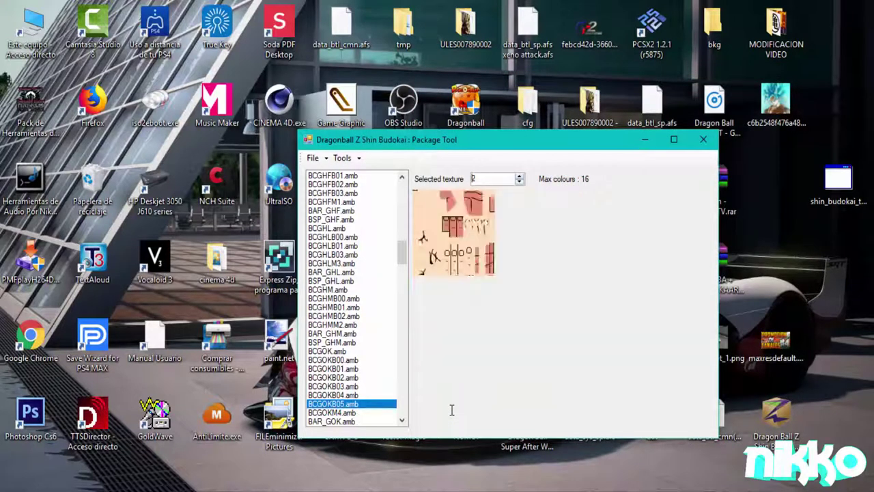
pyautogui.press('Down')
pyautogui.press('Down')
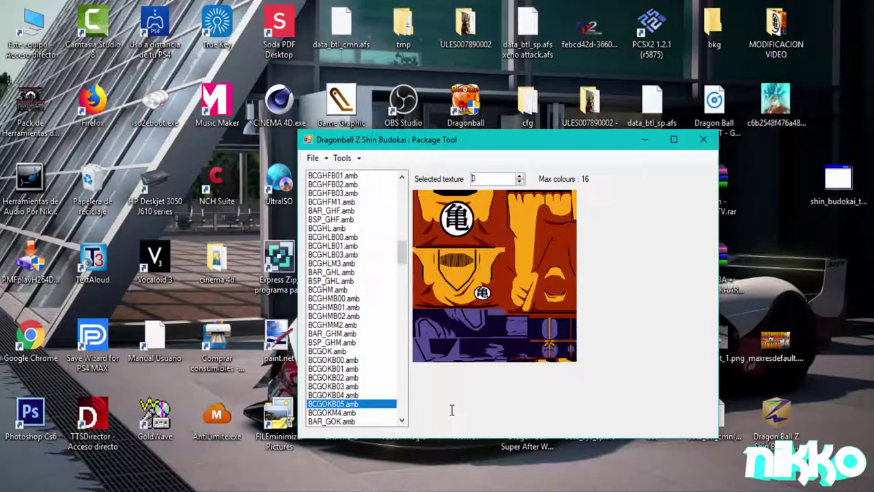
pyautogui.press('Up')
pyautogui.press('Up')
pyautogui.press('Down')
pyautogui.press('Down')
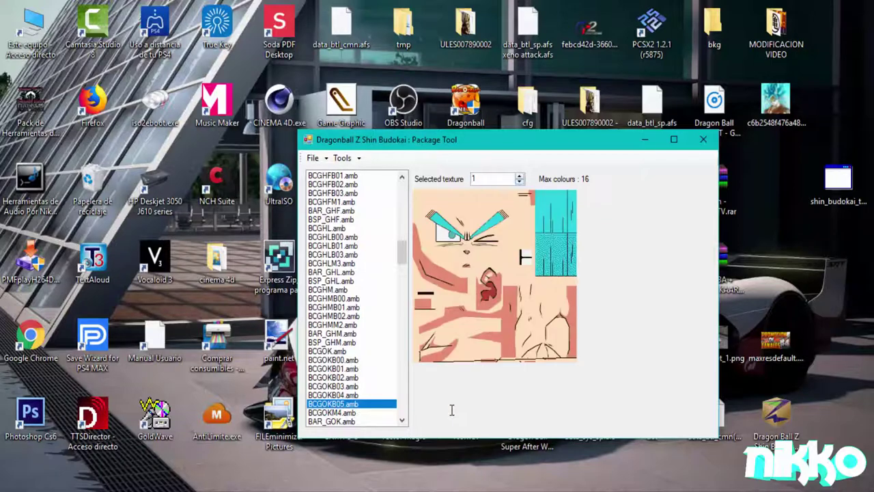
# Step: Browse the rest of the package's file list, examining the EV_AC .spx entries and the BBGM .at3 entries
pyautogui.scroll(-15, 451, 410)
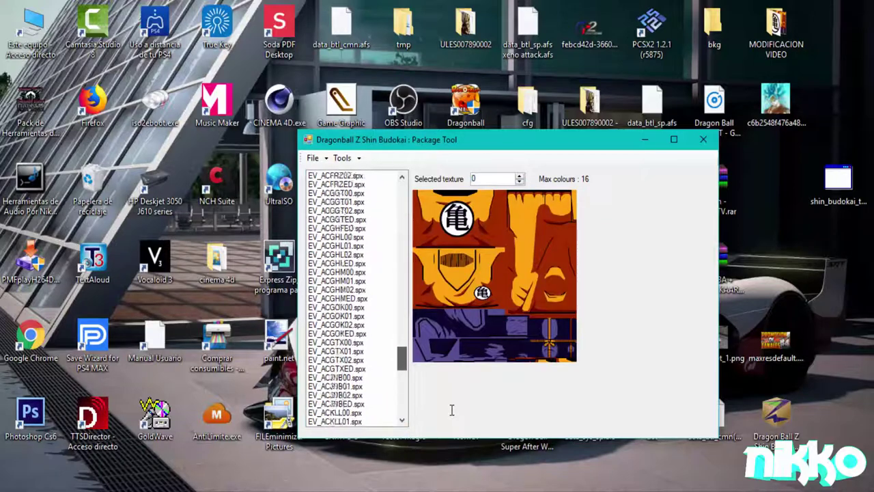
pyautogui.press('Tab')
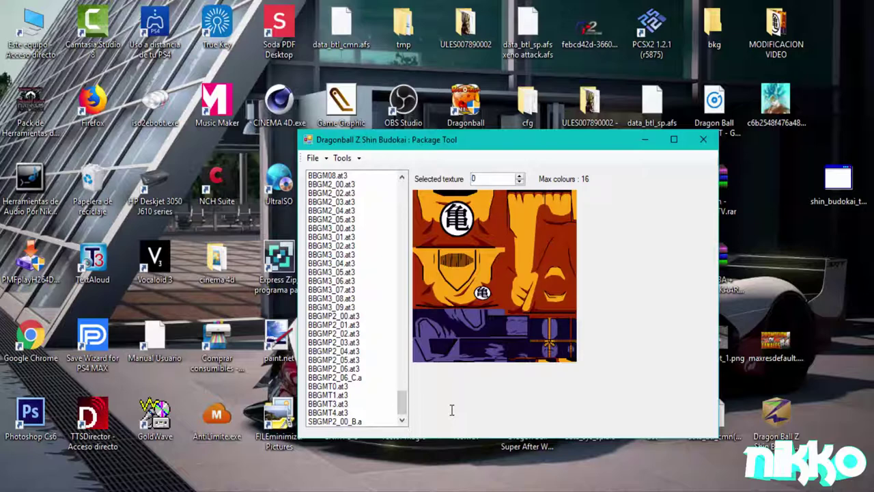
pyautogui.press('End')
pyautogui.press('Up')
pyautogui.press('Up')
pyautogui.press('Up')
pyautogui.press('Up')
pyautogui.press('Up')
pyautogui.press('Up')
pyautogui.press('Up')
pyautogui.press('Up')
pyautogui.press('Up')
pyautogui.press('Up')
pyautogui.press('Up')
pyautogui.press('Up')
pyautogui.press('Up')
pyautogui.press('Up')
pyautogui.press('Up')
pyautogui.press('Up')
pyautogui.press('Up')
pyautogui.press('Up')
pyautogui.press('Up')
pyautogui.press('Up')
pyautogui.press('Up')
pyautogui.press('Up')
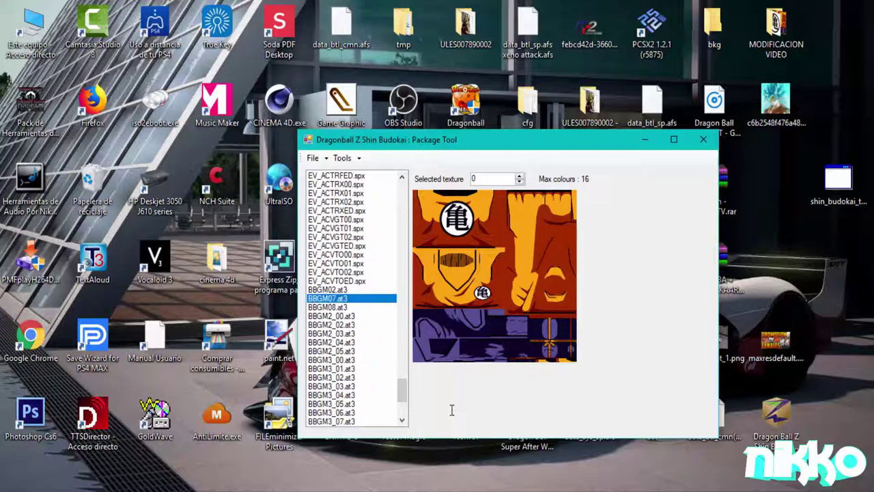
pyautogui.press('Down')
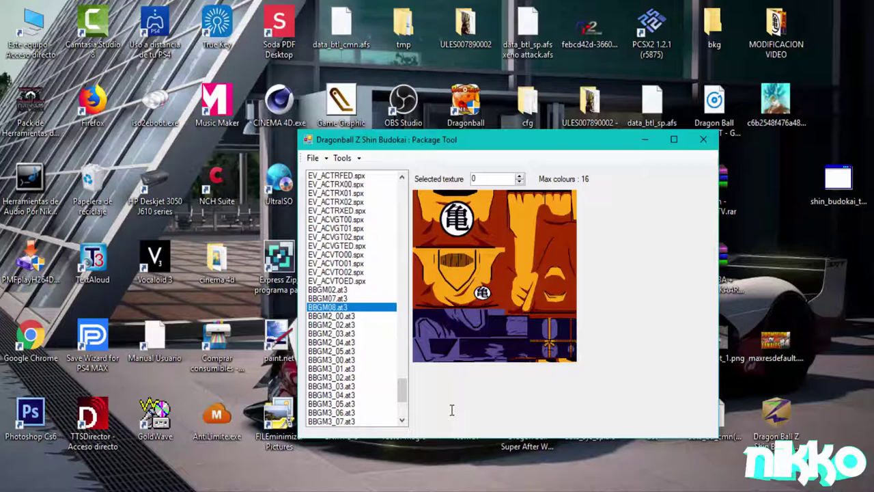
pyautogui.press('Up')
pyautogui.press('Up')
pyautogui.press('Up')
pyautogui.press('Up')
pyautogui.press('Up')
pyautogui.press('Up')
pyautogui.press('Up')
pyautogui.press('Up')
pyautogui.press('Up')
pyautogui.press('Up')
pyautogui.press('Up')
pyautogui.press('Up')
pyautogui.press('Up')
pyautogui.press('Up')
pyautogui.press('Up')
pyautogui.press('Down')
pyautogui.press('Down')
pyautogui.press('Down')
pyautogui.press('Down')
pyautogui.press('Down')
pyautogui.press('Down')
pyautogui.press('Down')
pyautogui.press('Down')
pyautogui.press('Up')
pyautogui.press('Up')
pyautogui.press('Up')
pyautogui.press('Up')
pyautogui.press('Up')
pyautogui.press('Up')
pyautogui.press('Up')
pyautogui.press('Down')
pyautogui.press('Down')
pyautogui.press('Down')
pyautogui.press('Down')
pyautogui.press('Down')
pyautogui.press('Down')
pyautogui.press('Down')
pyautogui.press('Down')
pyautogui.press('Down')
pyautogui.press('Down')
pyautogui.press('Down')
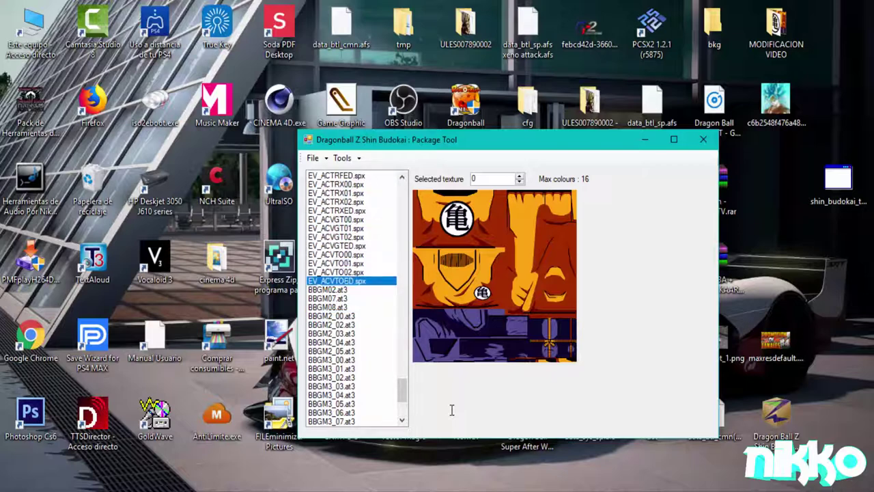
pyautogui.press('Up')
pyautogui.press('Up')
pyautogui.press('Up')
pyautogui.press('Up')
pyautogui.press('Up')
pyautogui.press('Up')
pyautogui.press('Up')
pyautogui.press('Up')
pyautogui.press('Up')
pyautogui.press('Up')
pyautogui.press('Up')
pyautogui.press('Up')
pyautogui.press('Up')
pyautogui.press('Up')
pyautogui.press('Up')
pyautogui.press('Up')
pyautogui.press('Up')
pyautogui.press('Up')
pyautogui.press('Up')
pyautogui.press('Up')
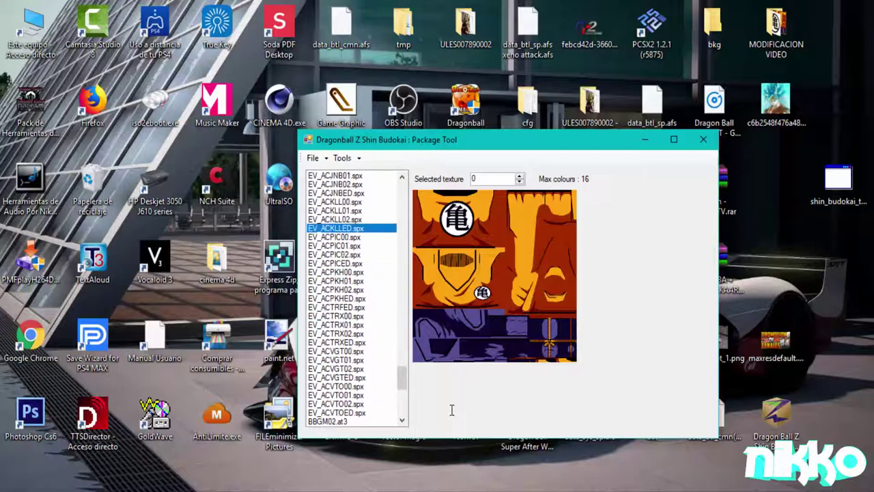
pyautogui.scroll(4, 451, 410)
pyautogui.press('Up')
pyautogui.press('Up')
pyautogui.press('Up')
pyautogui.press('Up')
pyautogui.press('Up')
pyautogui.press('Up')
pyautogui.press('Up')
pyautogui.press('Up')
pyautogui.press('Up')
pyautogui.press('Up')
pyautogui.press('Up')
pyautogui.press('Down')
pyautogui.press('Down')
pyautogui.press('Down')
pyautogui.press('Down')
pyautogui.press('Down')
pyautogui.press('Down')
pyautogui.press('Down')
pyautogui.press('Down')
pyautogui.press('Down')
pyautogui.press('Down')
pyautogui.press('Down')
pyautogui.press('Down')
pyautogui.press('Down')
pyautogui.press('Down')
pyautogui.press('Down')
pyautogui.press('Down')
pyautogui.press('Down')
pyautogui.press('Down')
pyautogui.press('Down')
pyautogui.scroll(-14, 451, 410)
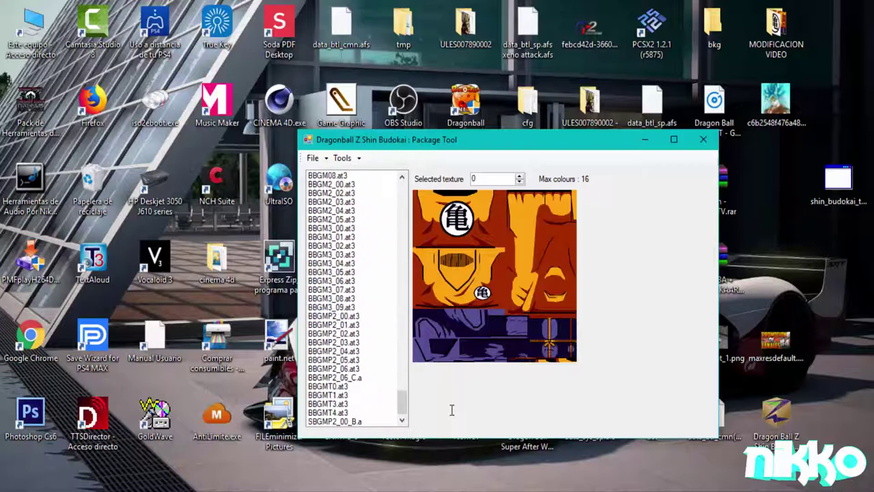
pyautogui.press('Up')
pyautogui.press('Up')
pyautogui.press('Up')
pyautogui.press('Up')
pyautogui.press('Up')
pyautogui.press('Up')
pyautogui.press('Up')
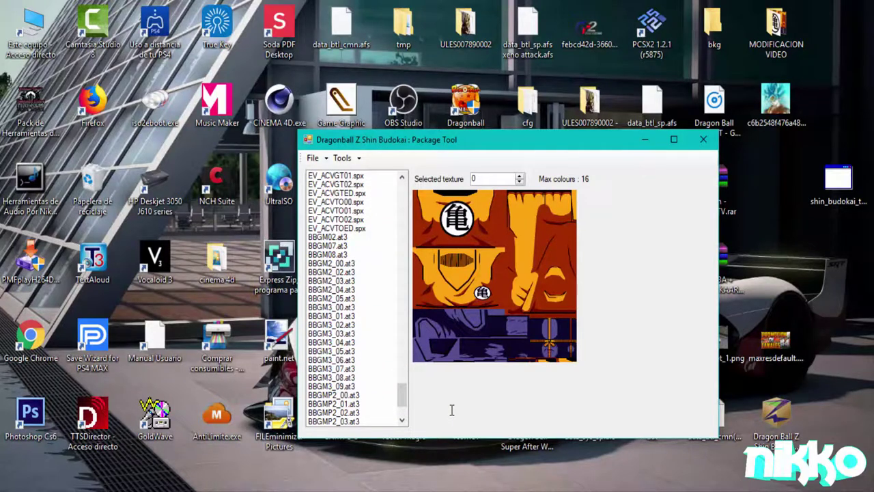
pyautogui.press('Down')
pyautogui.press('Down')
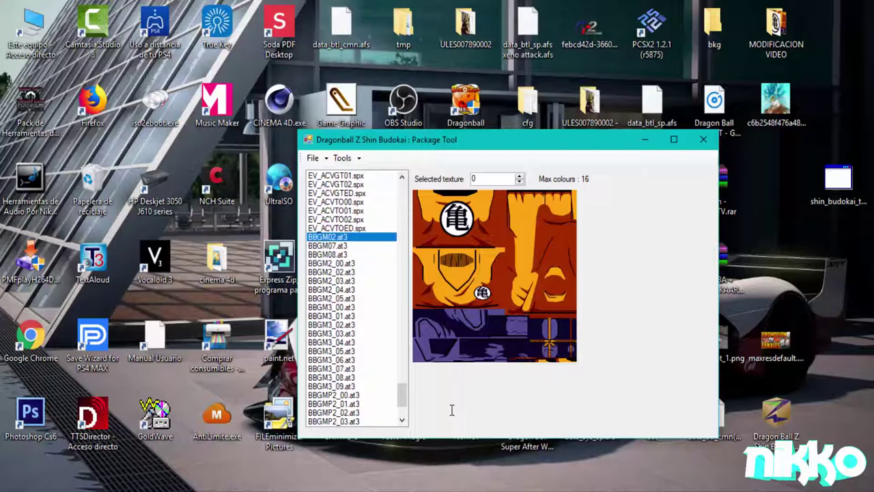
pyautogui.press('Down')
pyautogui.press('Down')
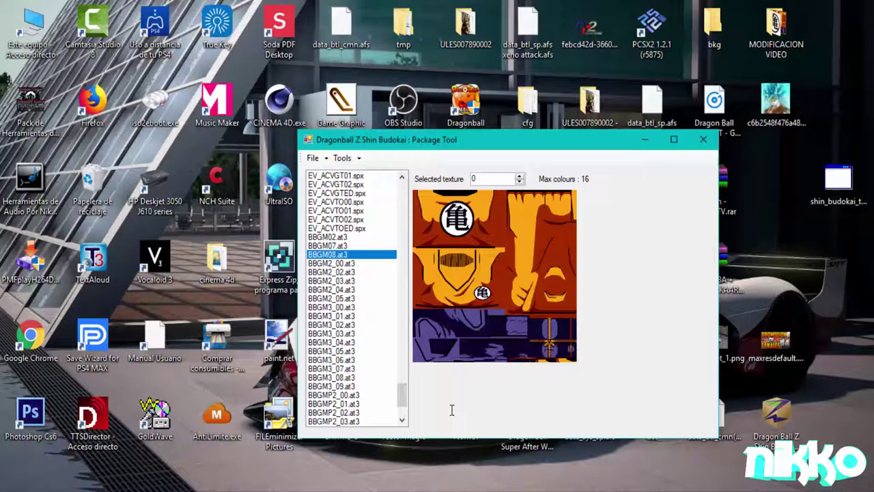
pyautogui.press('F10')
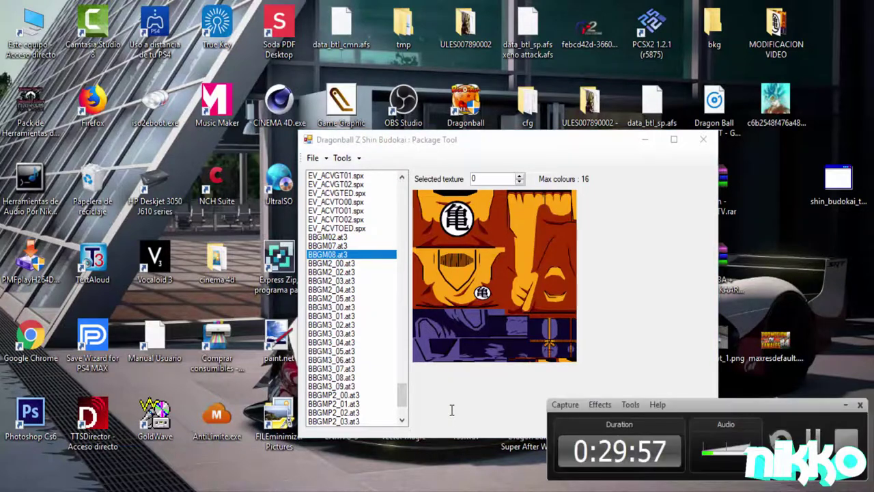
pyautogui.press('F9')
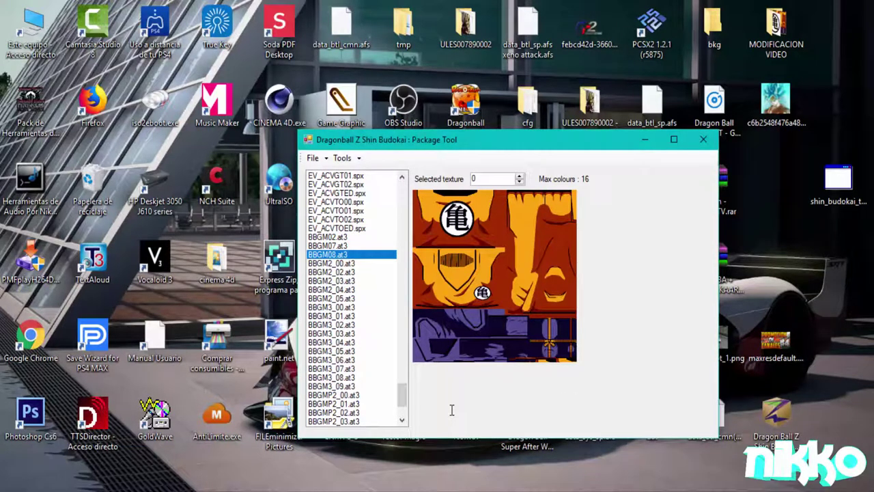
pyautogui.press('F9')
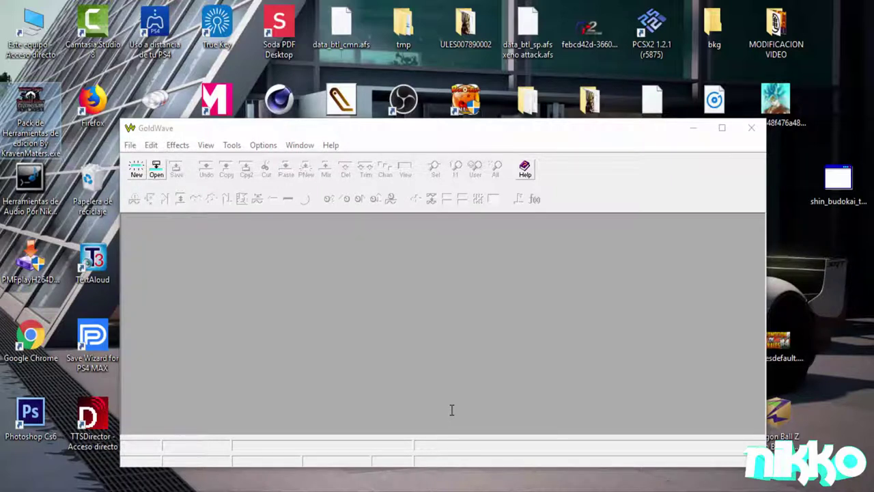
pyautogui.click(30, 192)
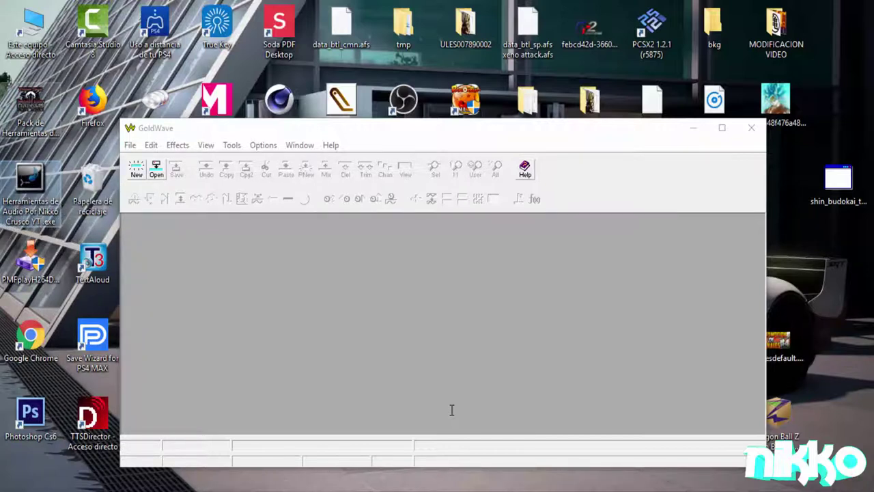
pyautogui.press('Up')
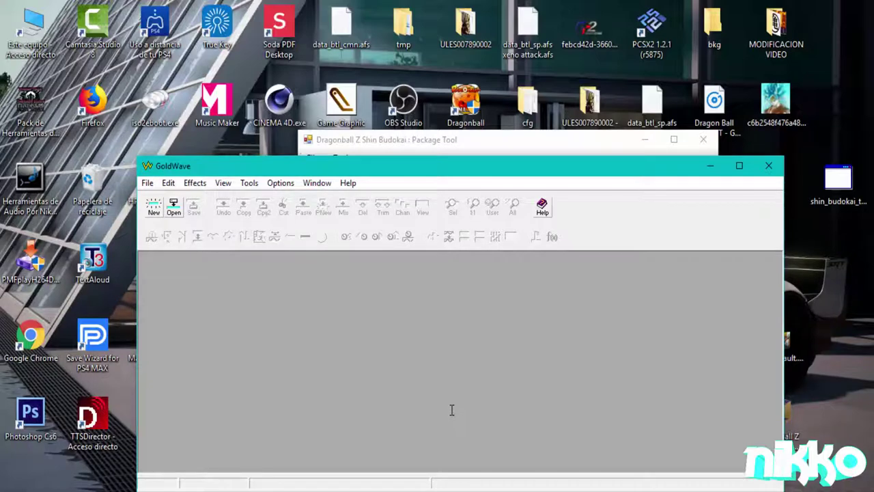
pyautogui.hotkey('alt', 'f')
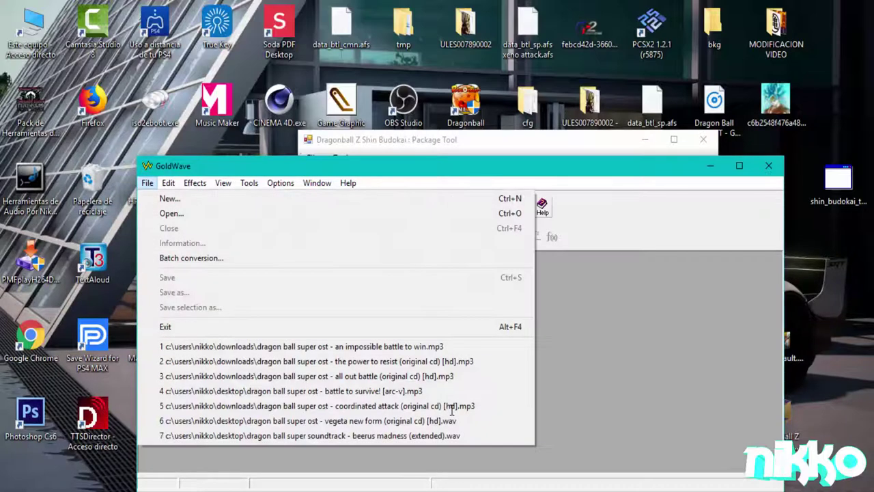
pyautogui.press('Down')
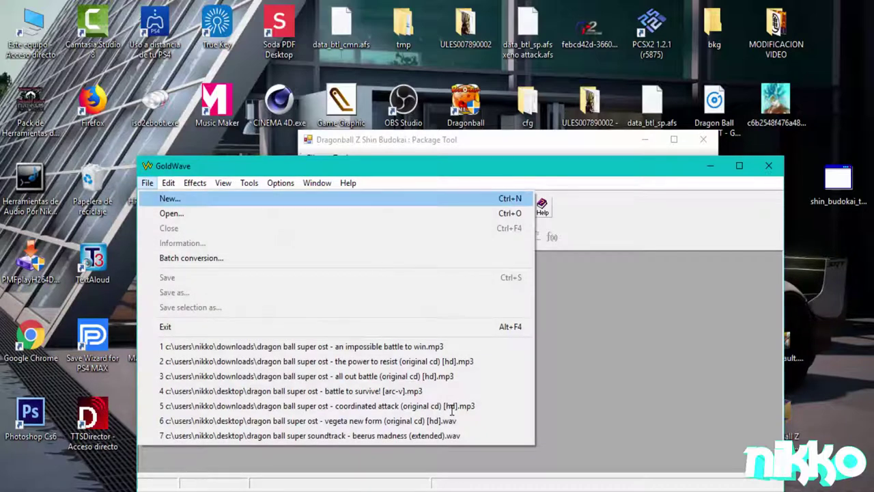
pyautogui.press('Escape')
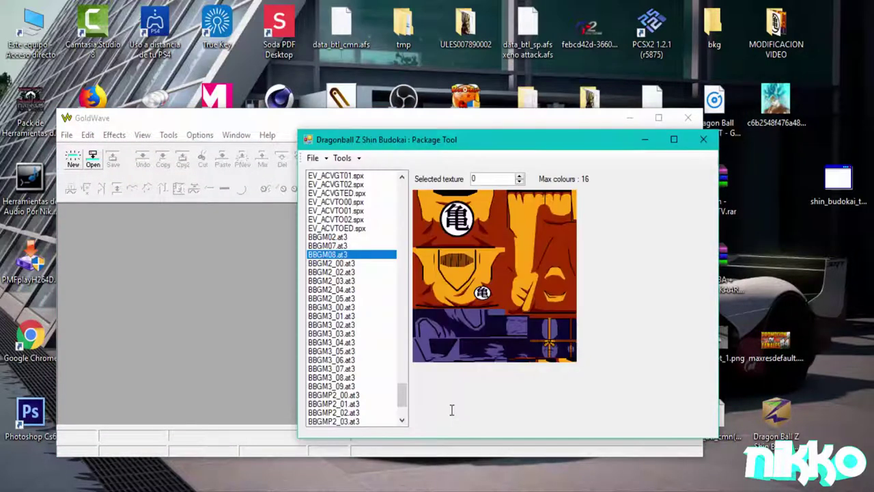
# Step: Examine the BBGMT .at3 music entries and SBGMP2_00_B.a further down the package's file list, and leave the Package Tool
pyautogui.scroll(-2, 451, 409)
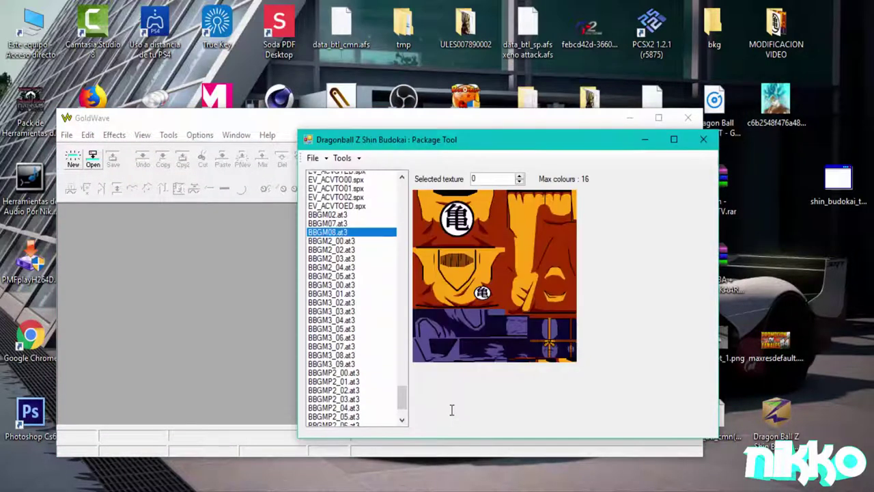
pyautogui.scroll(-2, 451, 410)
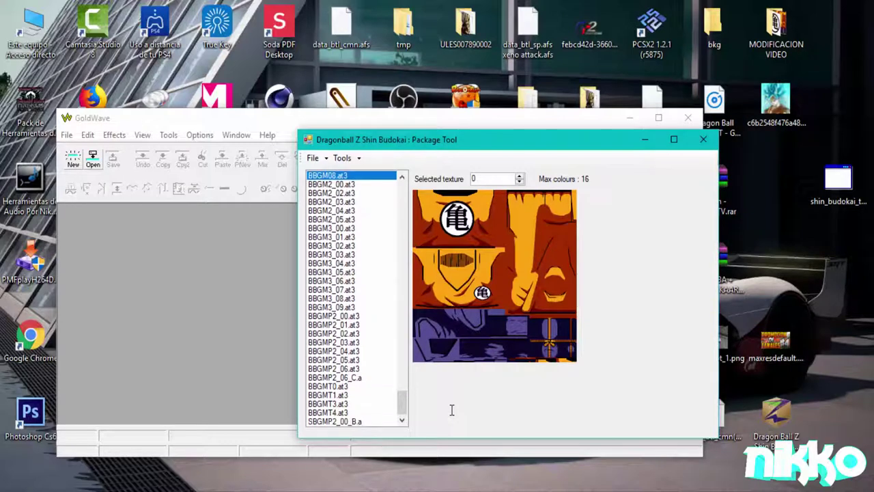
pyautogui.click(351, 404)
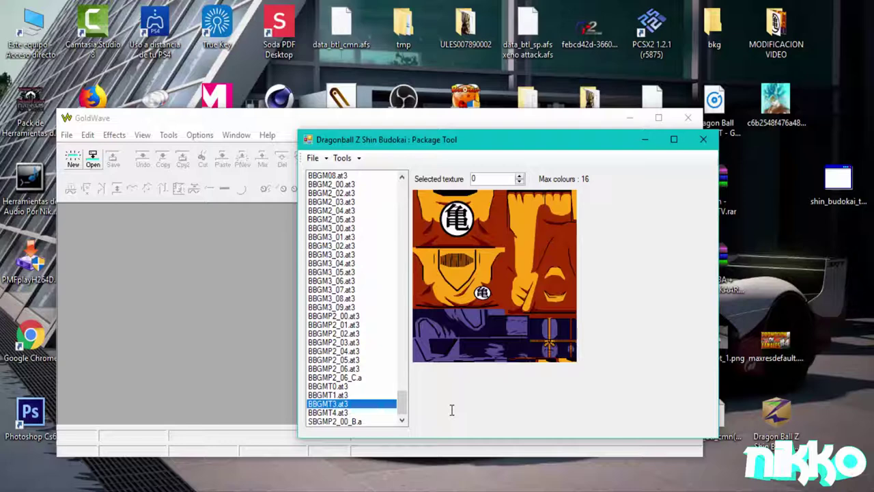
pyautogui.press('Down')
pyautogui.press('Down')
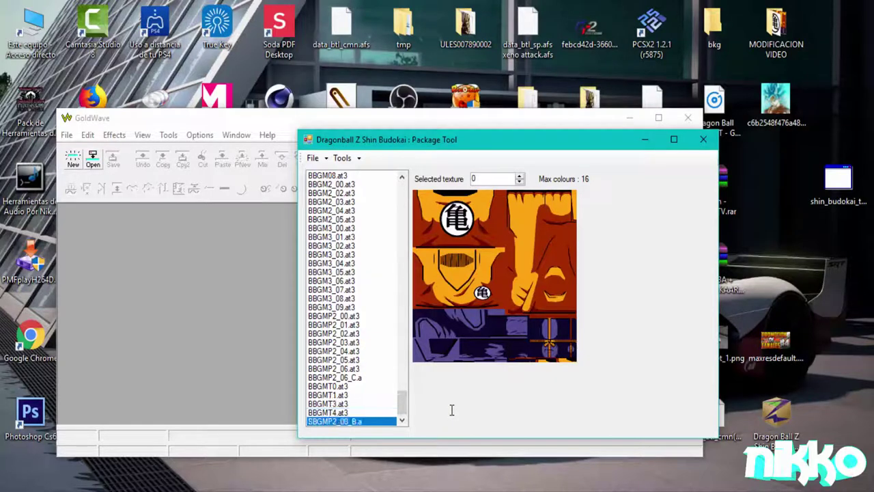
pyautogui.press('Up')
pyautogui.press('Up')
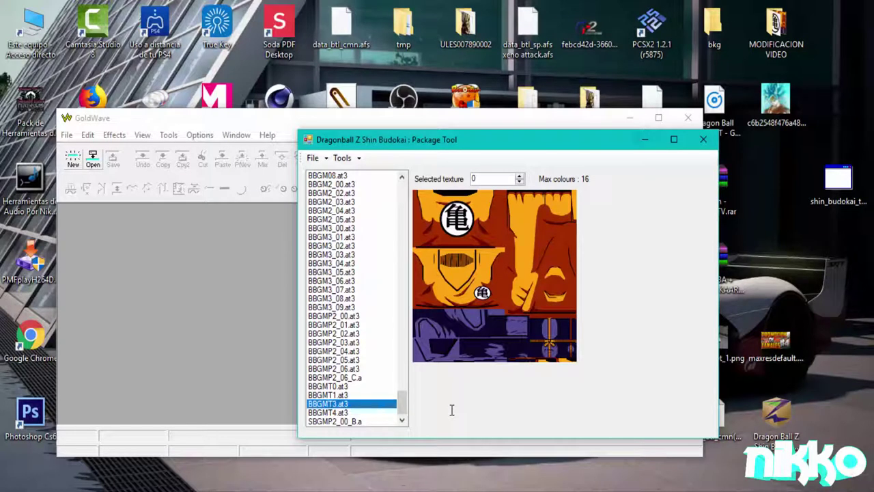
pyautogui.hotkey('alt', 'F4')
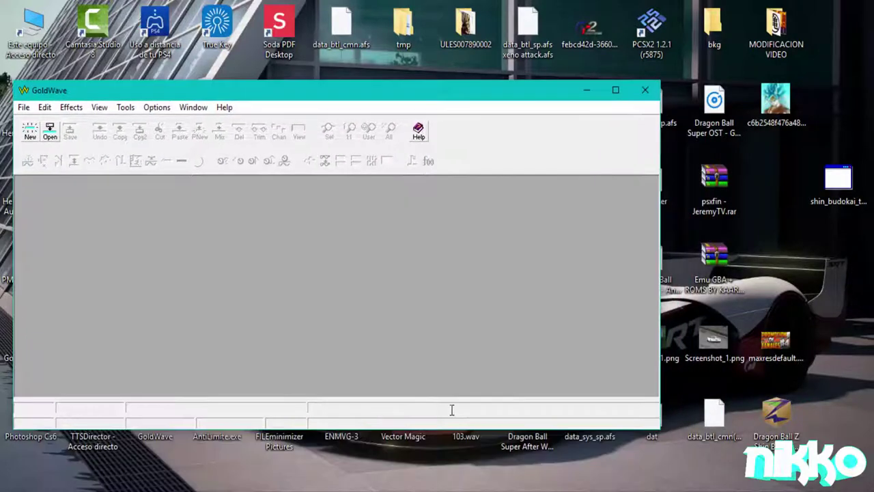
# Step: Open the desktop file Dragon Ball Super OST - God Soundtrack HD.mp3 in GoldWave
pyautogui.moveTo(336, 90); pyautogui.dragTo(266, 108)
pyautogui.click(714, 109)
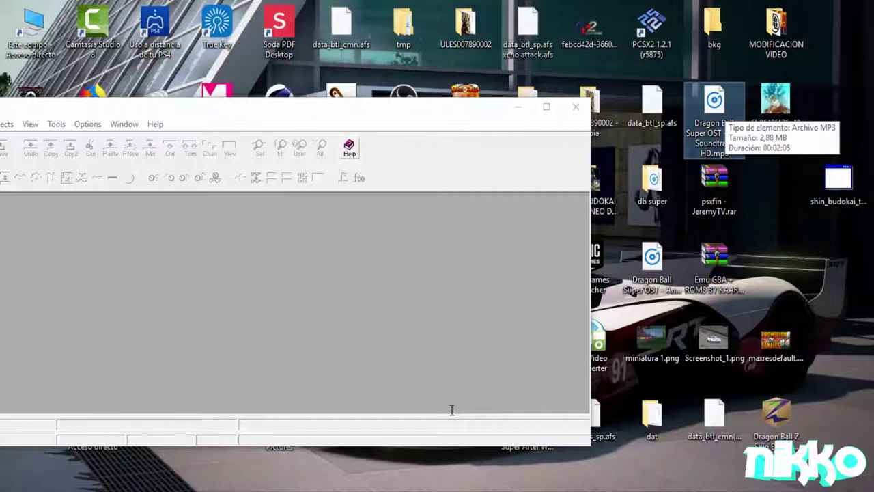
pyautogui.moveTo(694, 115); pyautogui.dragTo(681, 136)
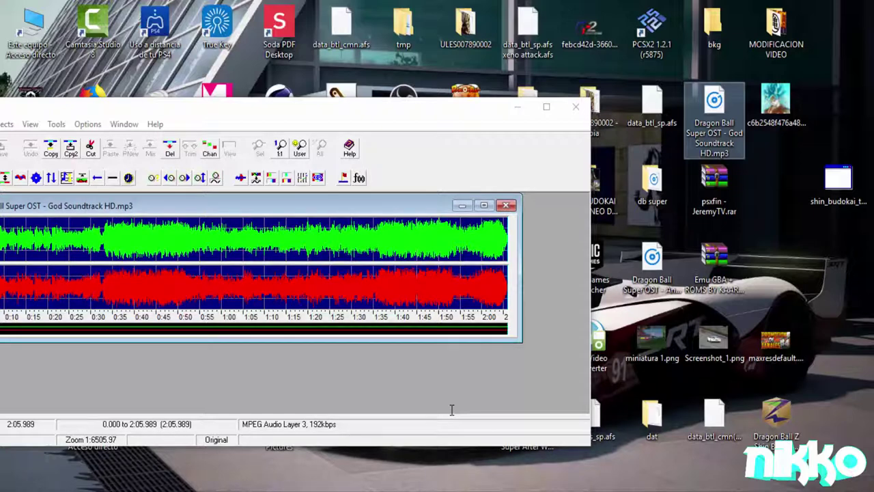
pyautogui.click(452, 409)
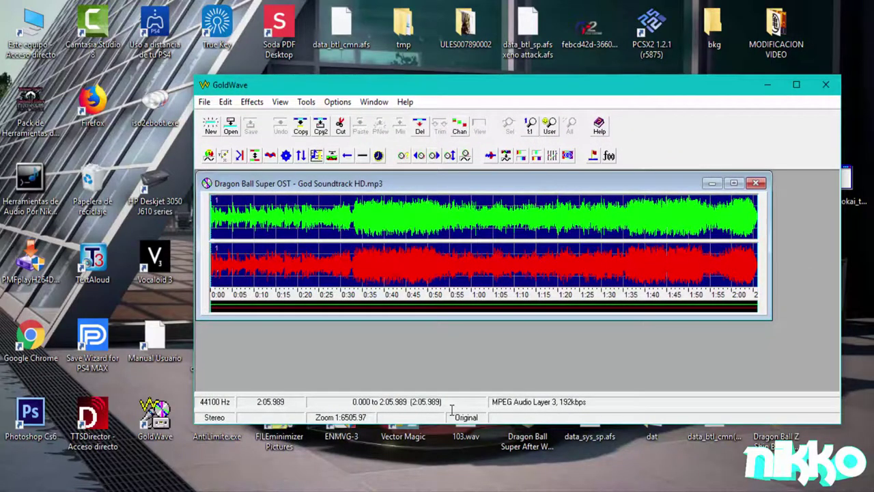
pyautogui.press('alt')
pyautogui.press('Return')
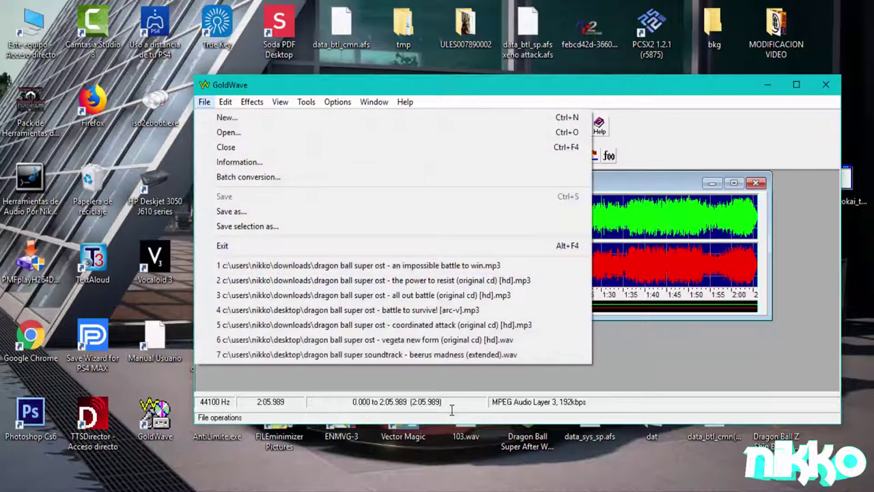
pyautogui.press('Down')
pyautogui.press('Down')
pyautogui.press('Down')
pyautogui.press('Down')
pyautogui.press('Escape')
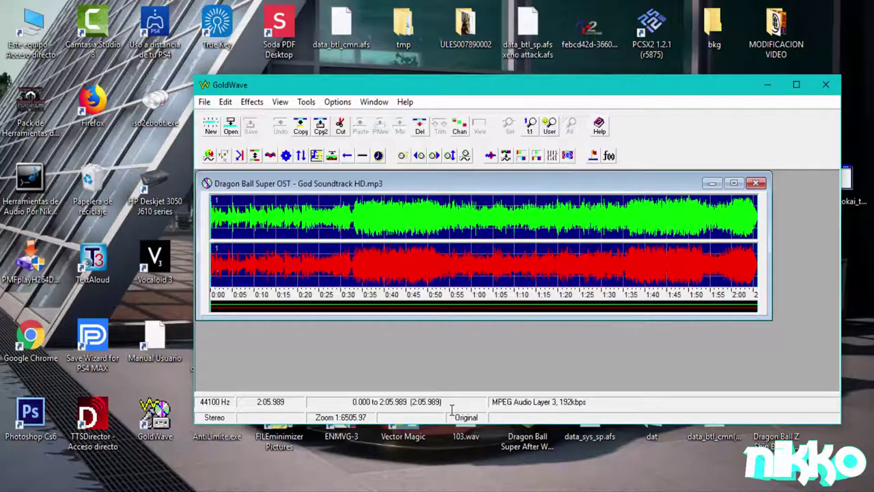
pyautogui.press('Right')
pyautogui.press('Right')
pyautogui.press('Return')
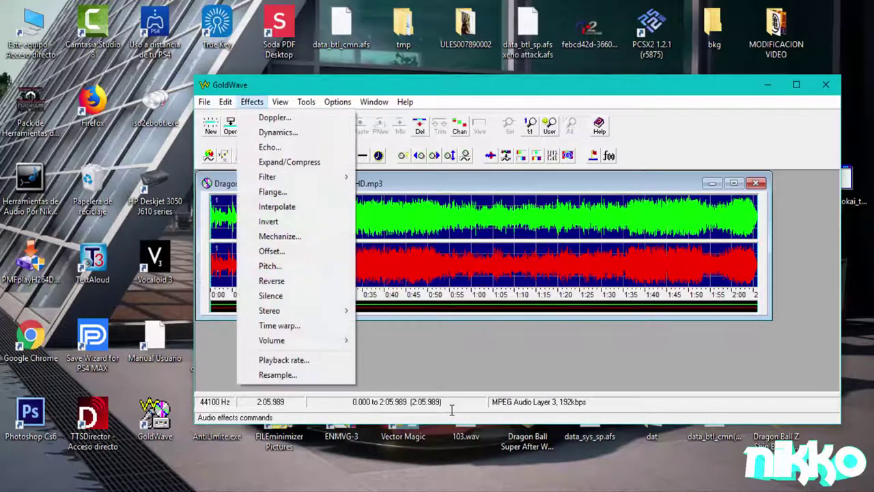
pyautogui.press('Down')
pyautogui.press('Down')
pyautogui.press('Down')
pyautogui.press('Down')
pyautogui.press('Down')
pyautogui.press('Down')
pyautogui.press('Down')
pyautogui.press('Down')
pyautogui.press('Down')
pyautogui.press('Up')
pyautogui.press('Up')
pyautogui.press('Up')
pyautogui.press('Down')
pyautogui.press('Down')
pyautogui.press('Down')
pyautogui.press('Down')
pyautogui.press('Down')
pyautogui.press('Down')
pyautogui.press('Down')
pyautogui.press('Down')
pyautogui.press('Up')
pyautogui.press('Up')
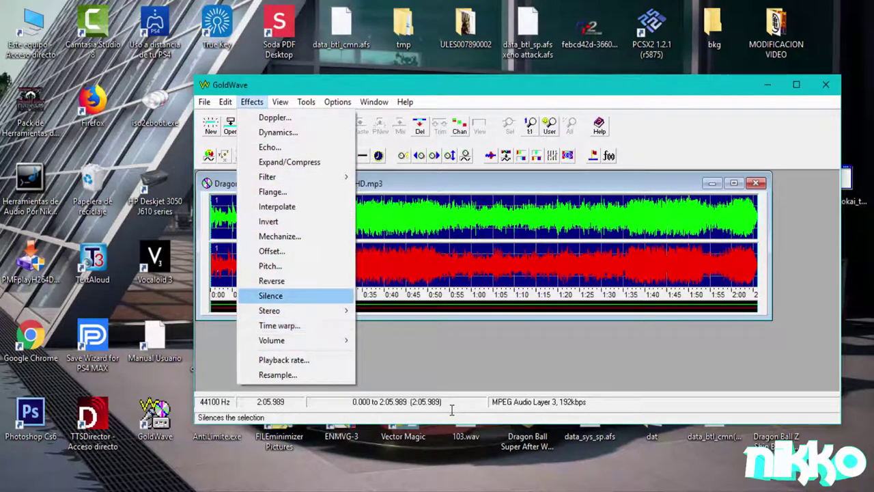
pyautogui.press('Down')
pyautogui.press('Right')
pyautogui.press('Down')
pyautogui.press('Down')
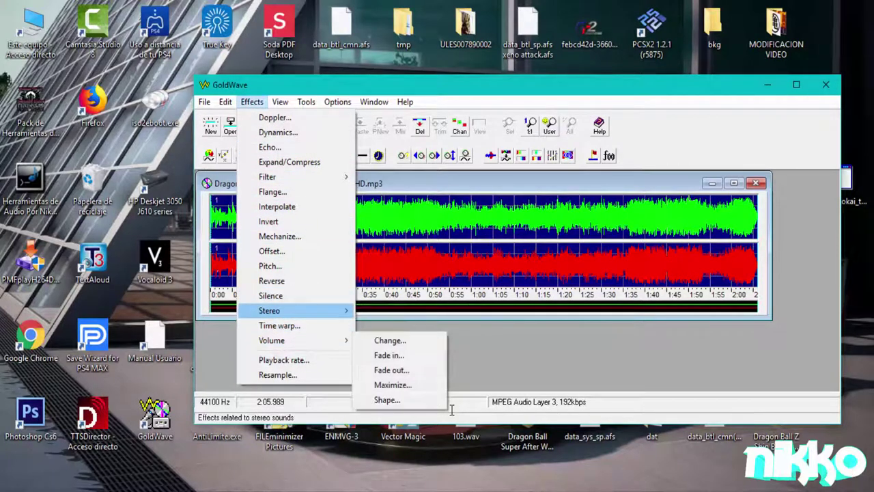
pyautogui.press('Escape')
pyautogui.hotkey('alt', 'e')
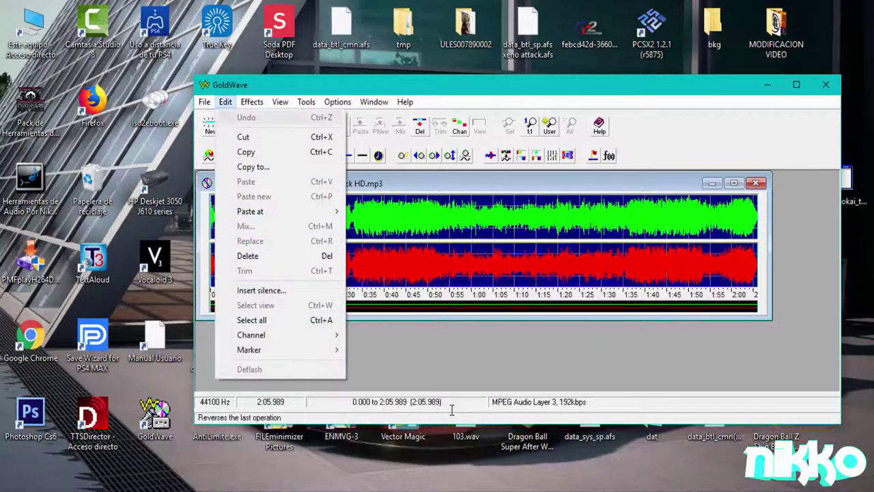
# Step: Change the volume of the whole God Soundtrack track to 99%
pyautogui.press('Right')
pyautogui.press('Up')
pyautogui.press('Up')
pyautogui.press('Up')
pyautogui.press('Up')
pyautogui.press('Down')
pyautogui.press('Right')
pyautogui.press('Down')
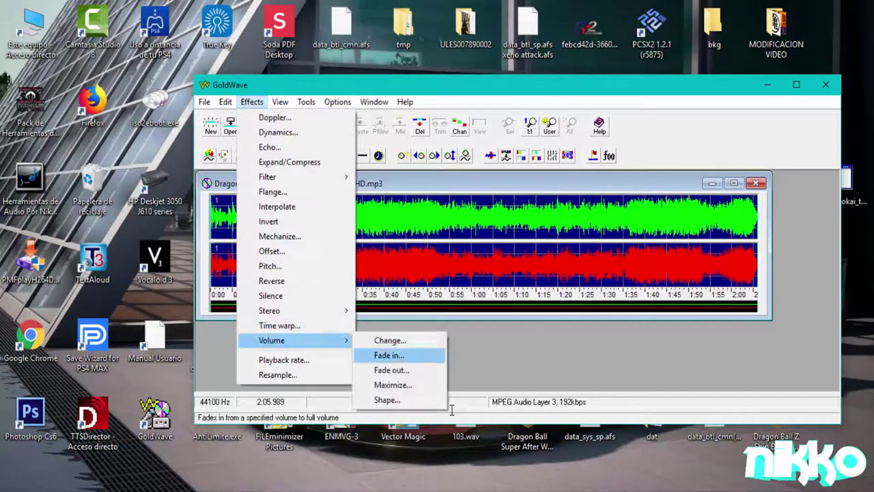
pyautogui.press('Up')
pyautogui.press('Return')
pyautogui.write('99')
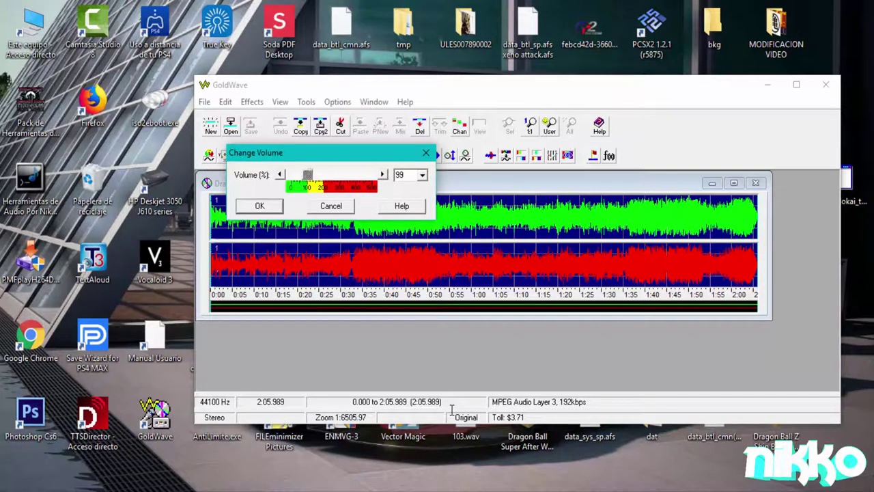
pyautogui.press('Return')
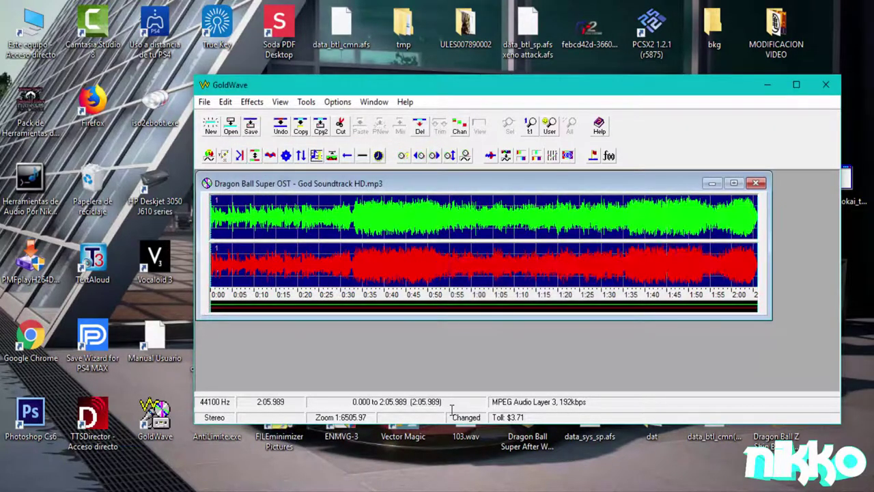
# Step: Start saving the edited track under its current name on the Desktop (Escritorio) in Wave (*.wav) format
pyautogui.click(205, 102)
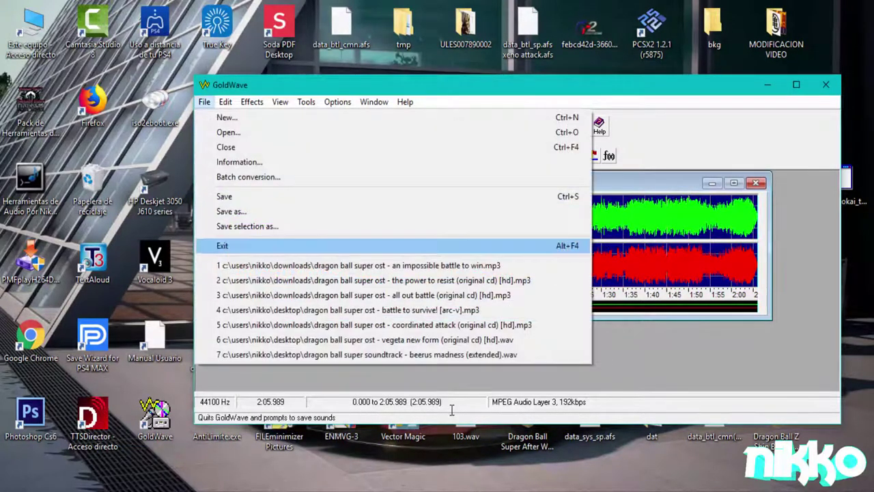
pyautogui.press('Return')
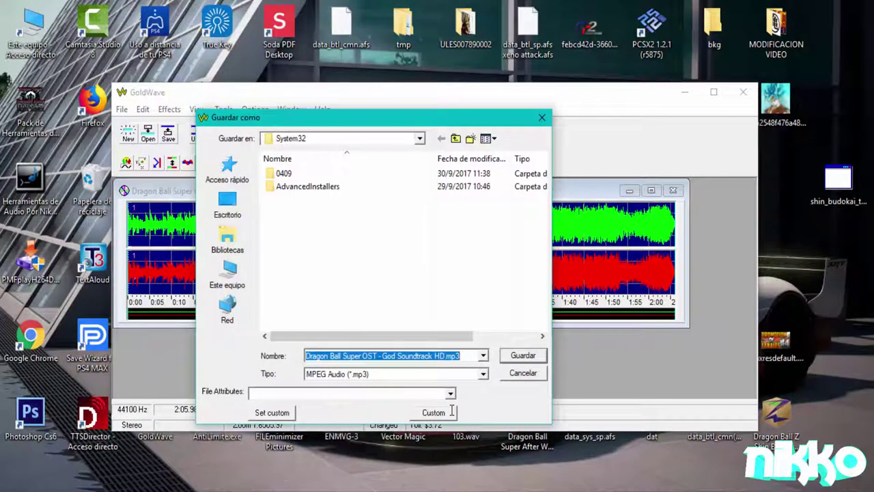
pyautogui.click(228, 274)
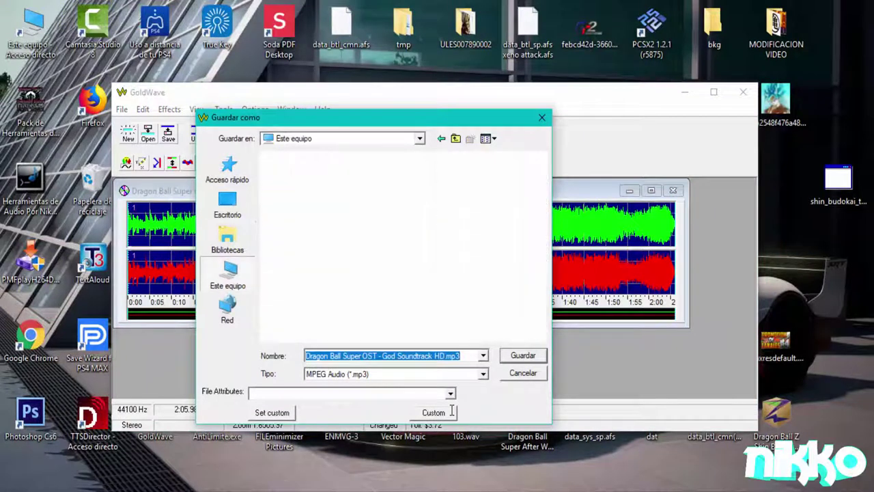
pyautogui.doubleClick(318, 256)
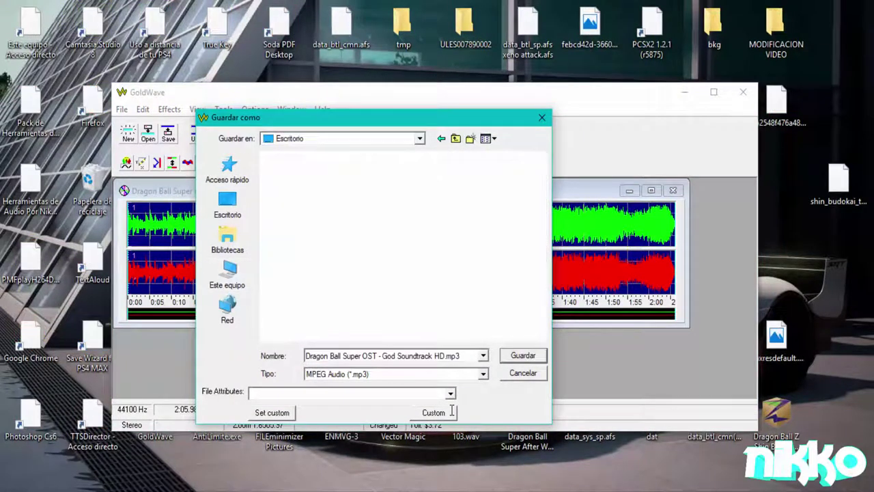
pyautogui.click(396, 373)
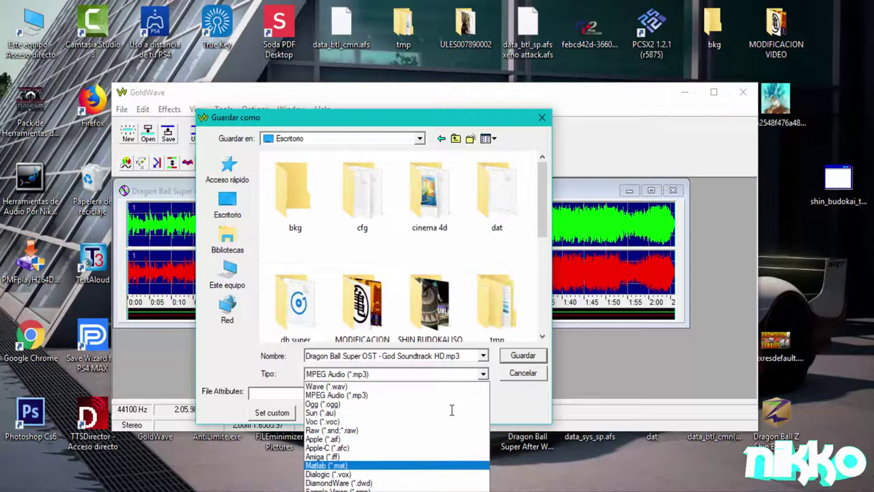
pyautogui.click(326, 386)
# Step: Save the God Soundtrack track as a Wave (*.wav) file with the file attributes ATRAC3 132kbps STEREO
pyautogui.click(450, 393)
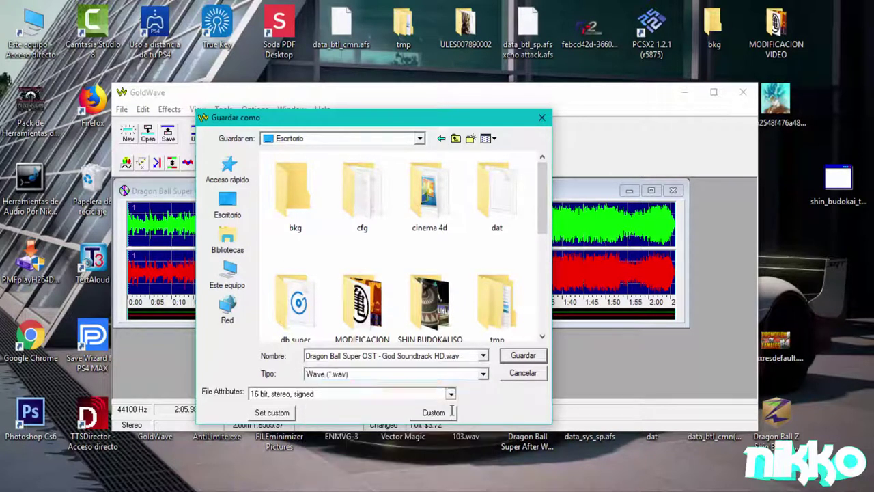
pyautogui.moveTo(451, 262); pyautogui.dragTo(451, 368)
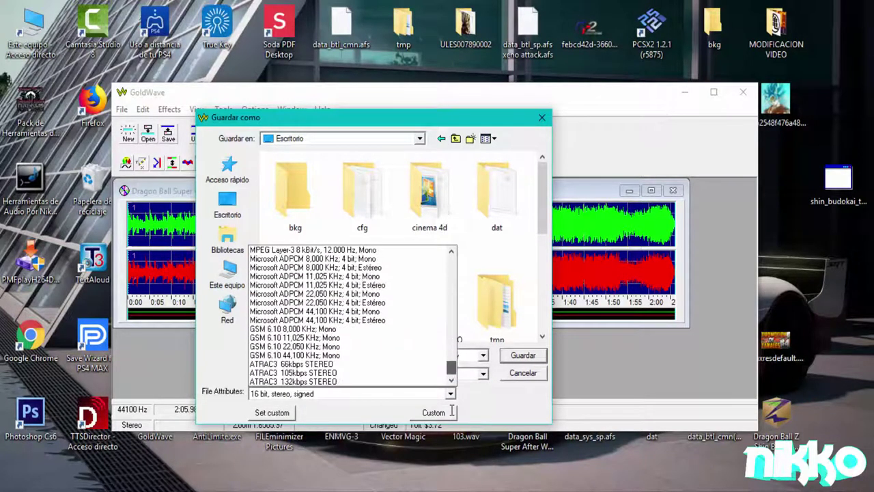
pyautogui.press('Up')
pyautogui.press('Up')
pyautogui.press('Up')
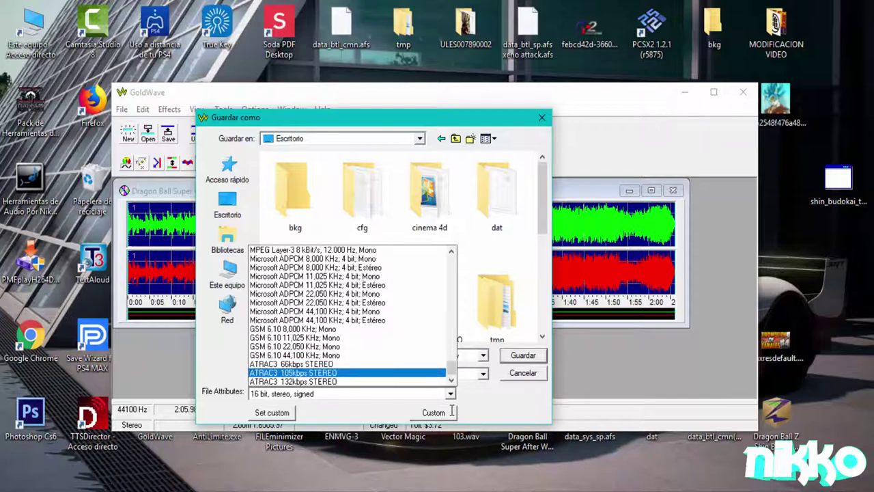
pyautogui.press('Up')
pyautogui.press('Up')
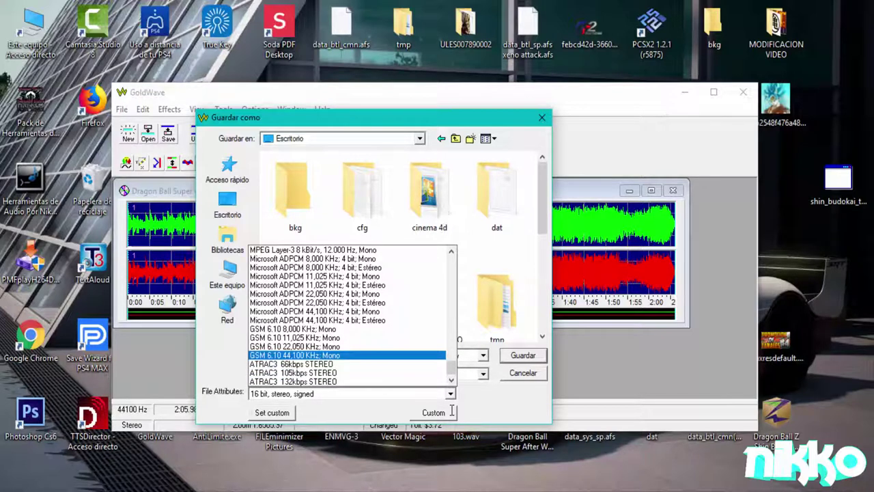
pyautogui.press('Down')
pyautogui.press('Down')
pyautogui.press('Down')
pyautogui.press('Return')
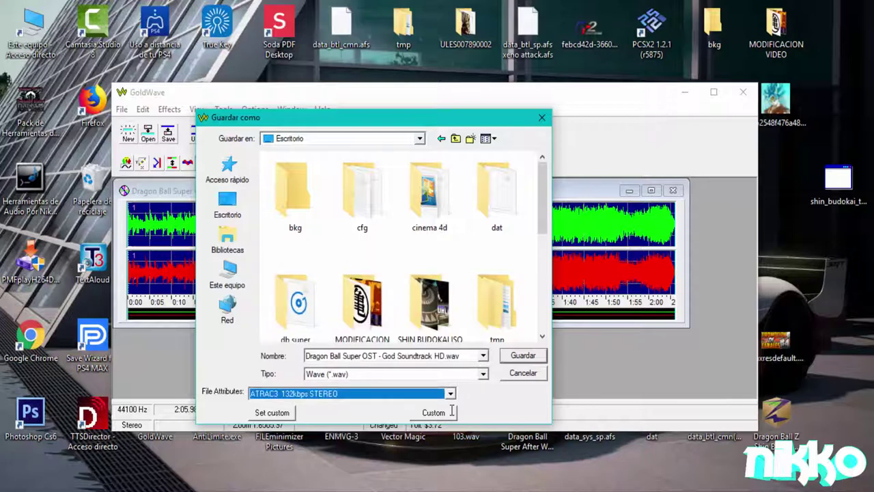
pyautogui.press('Return')
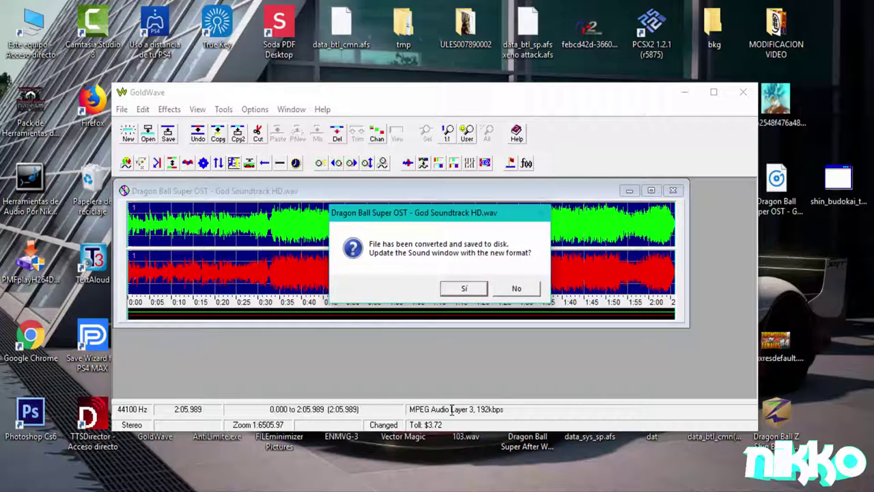
pyautogui.press('Return')
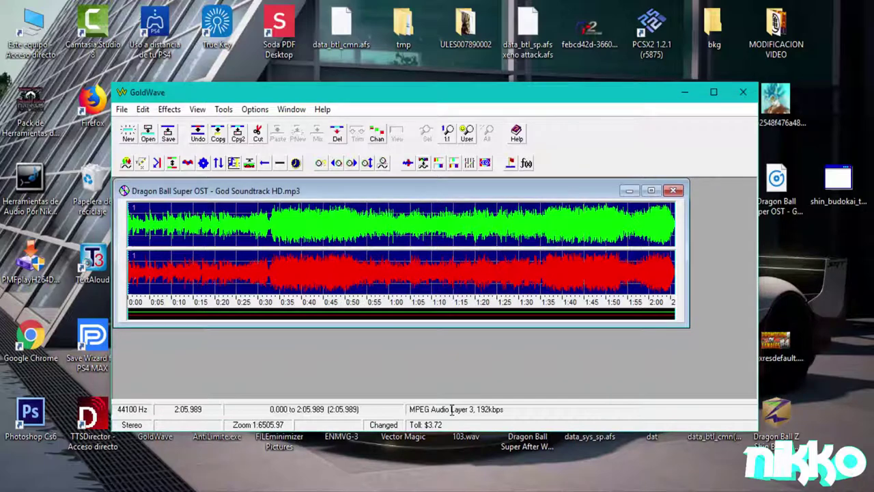
# Step: Close GoldWave without saving the changes to the original MP3
pyautogui.hotkey('alt', 'F4')
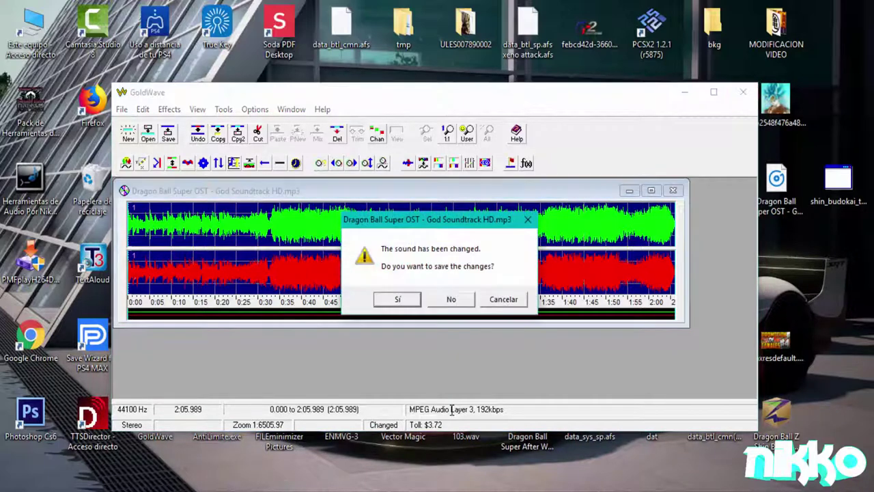
pyautogui.press('n')
pyautogui.press('Return')
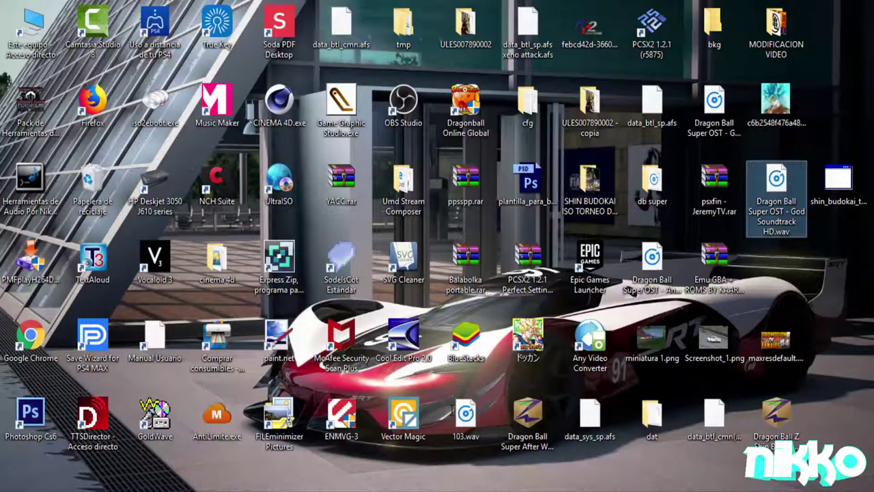
pyautogui.press('F2')
pyautogui.press('BackSpace')
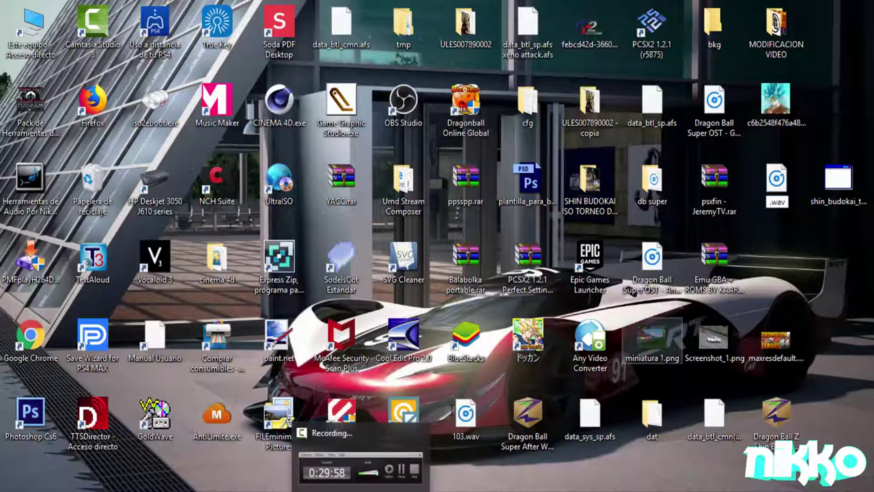
pyautogui.hotkey('ctrl', 'a')
pyautogui.press('End')
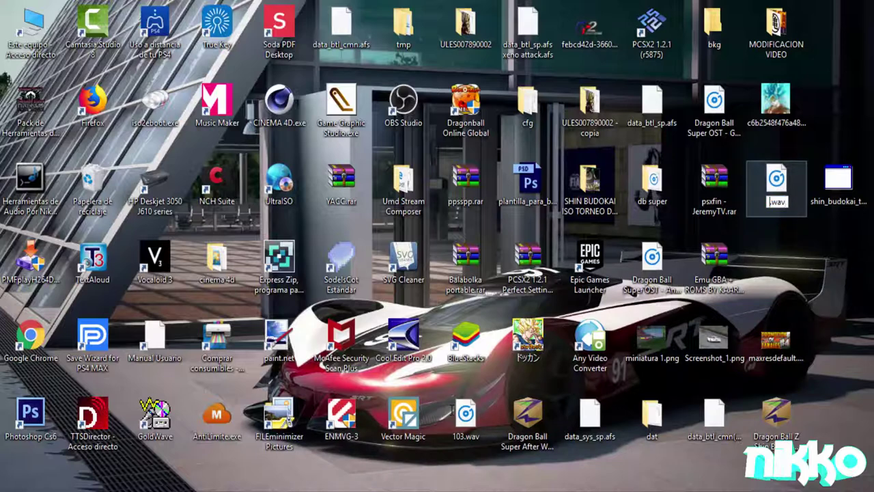
pyautogui.press('Home')
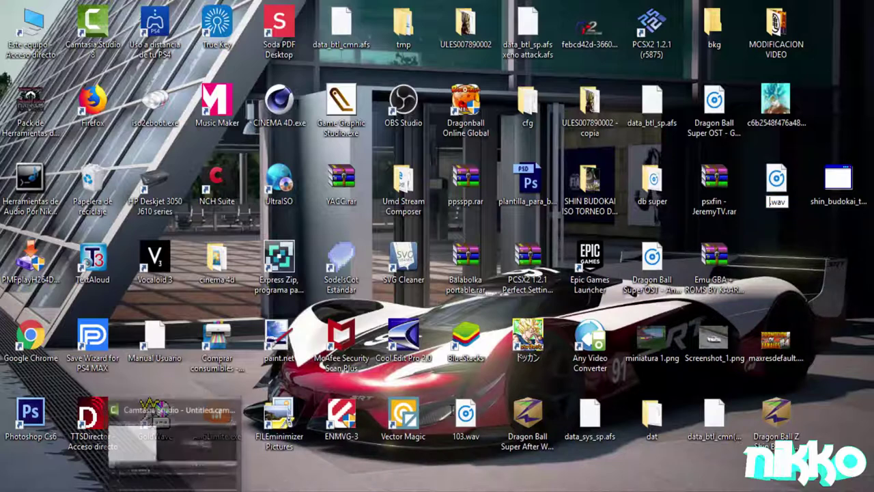
# Step: Check the name of the selected BBGMT3.at3 music entry in the Package Tool and return to the desktop
pyautogui.moveTo(391, 491)
pyautogui.click(447, 410)
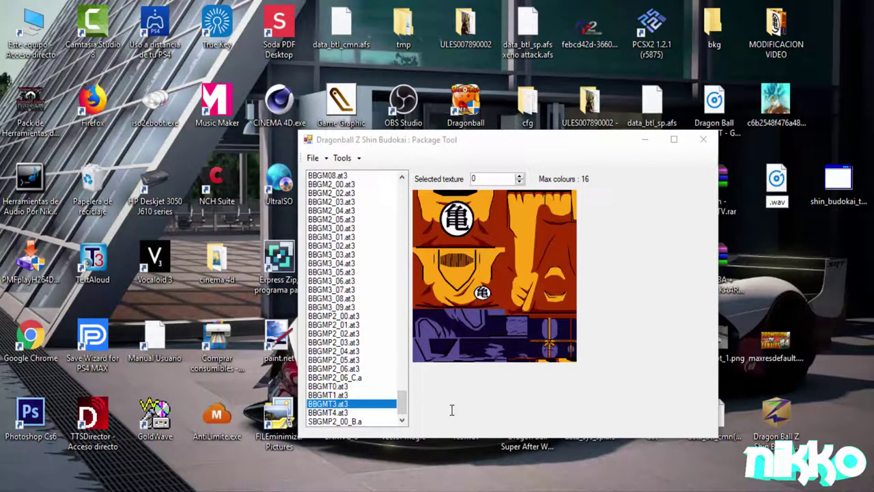
pyautogui.moveTo(508, 139); pyautogui.dragTo(379, 138)
pyautogui.press('Return')
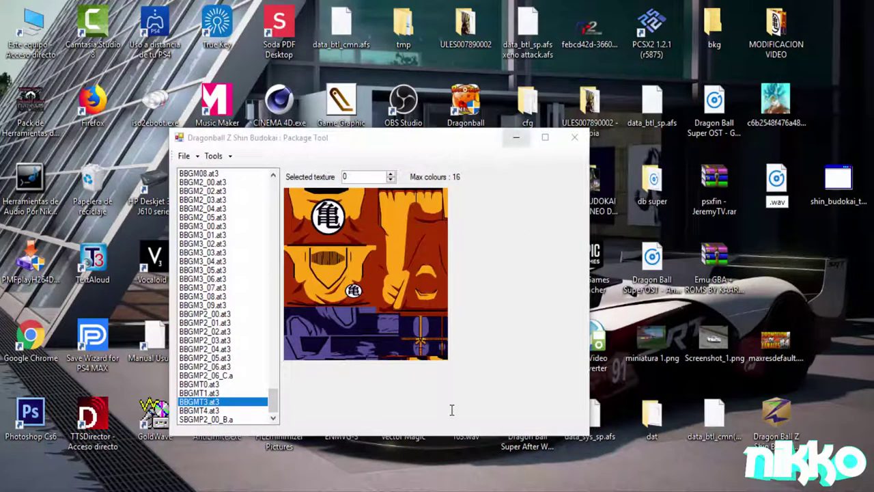
pyautogui.click(516, 137)
pyautogui.press('Return')
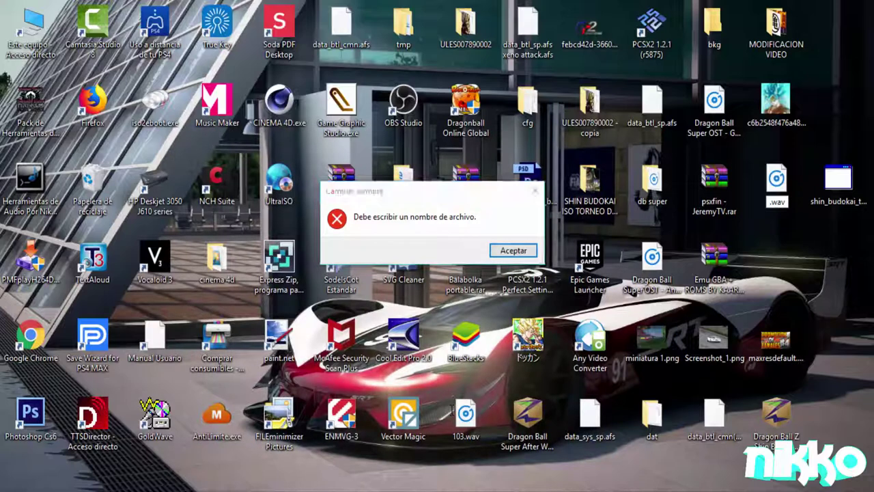
pyautogui.press('Return')
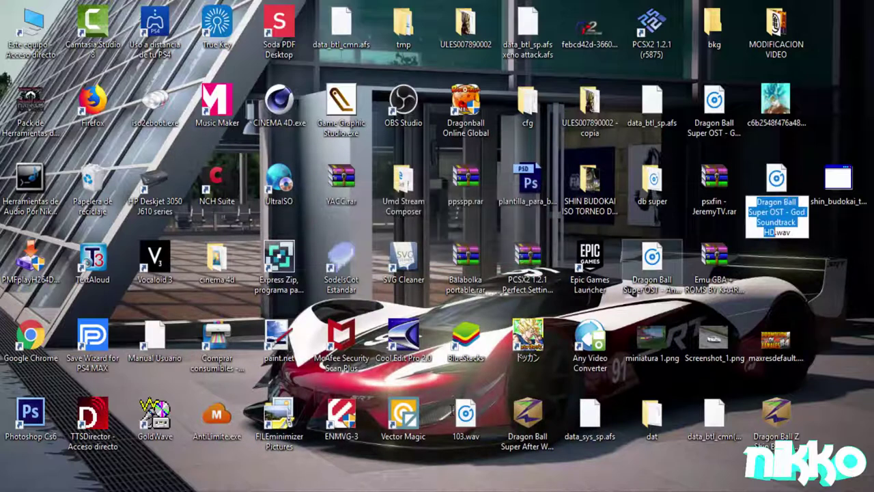
# Step: Rename the exported God Soundtrack WAV file on the desktop as BBGMT3.at3, accepting the extension change
pyautogui.write('BBGM')
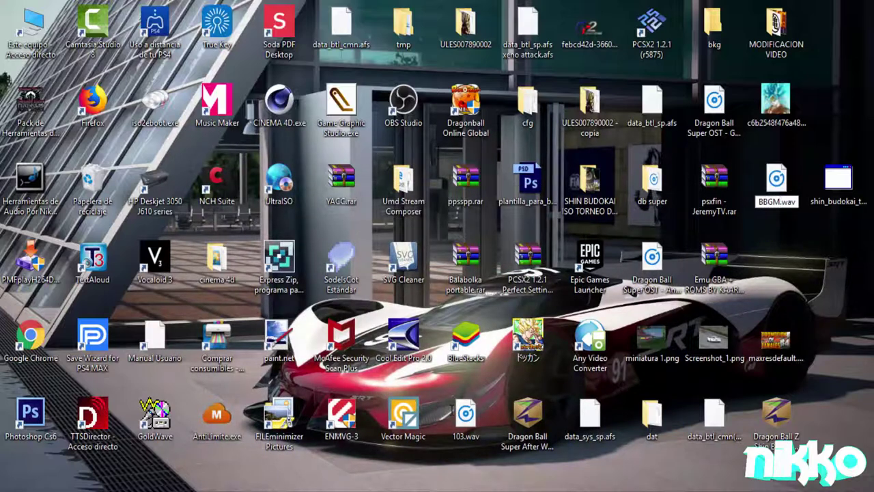
pyautogui.write('T3')
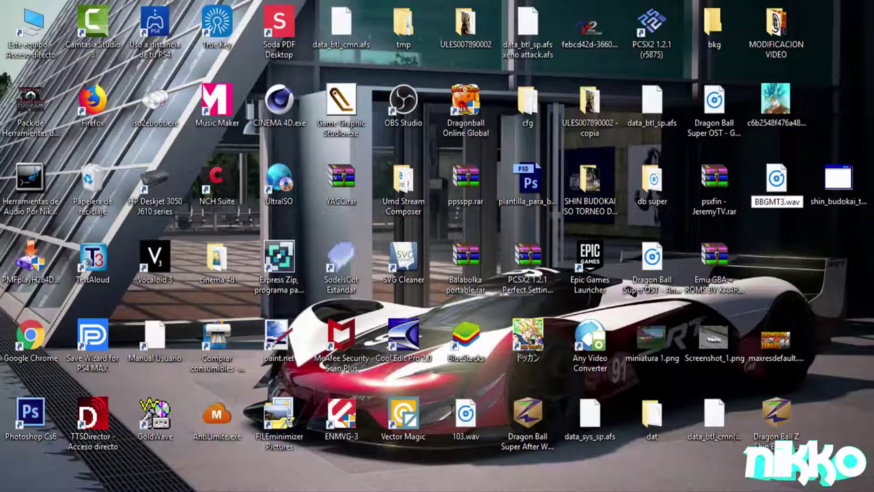
pyautogui.moveTo(799, 202); pyautogui.dragTo(783, 202)
pyautogui.write('at3')
pyautogui.press('Return')
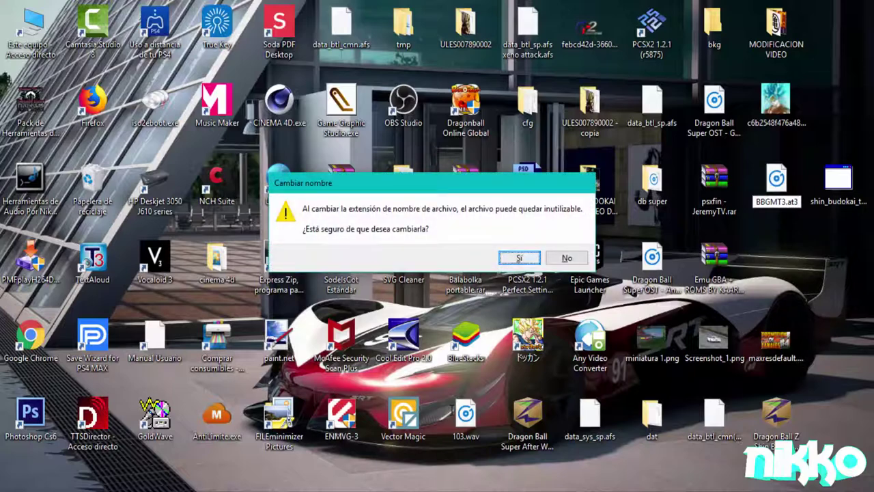
pyautogui.press('Return')
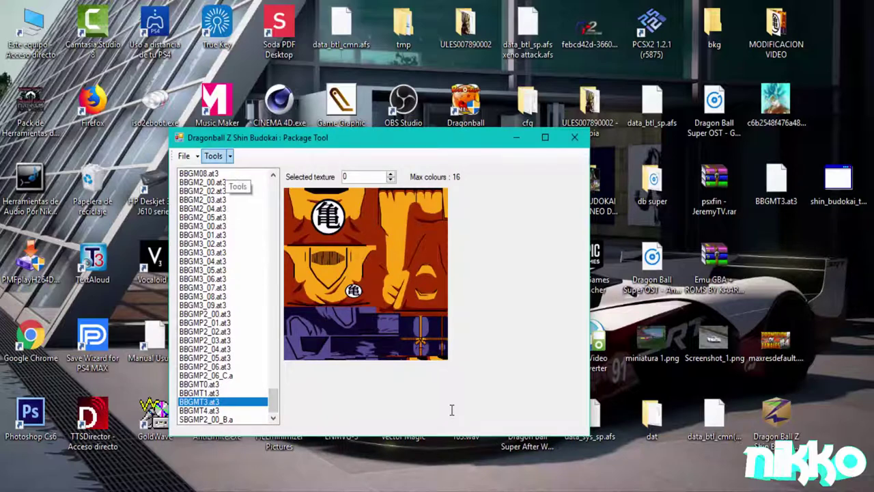
# Step: Replace the selected BBGMT3.at3 entry in the Package Tool with the BBGMT3.at3 file from the Desktop (Escritorio)
pyautogui.click(214, 156)
pyautogui.press('Return')
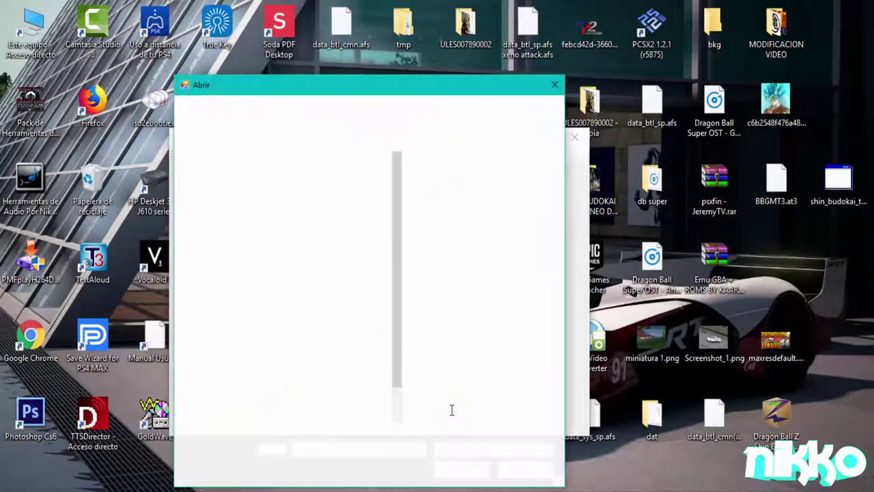
pyautogui.click(314, 182)
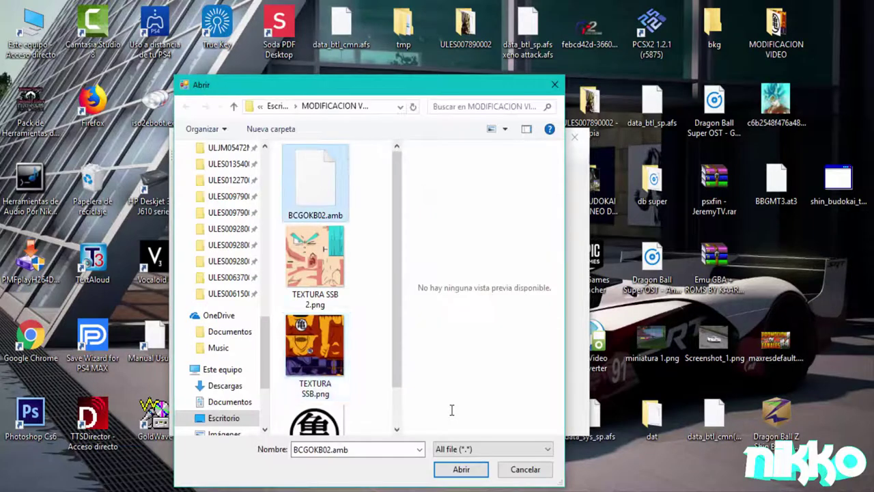
pyautogui.scroll(-1, 338, 287)
pyautogui.scroll(1, 338, 287)
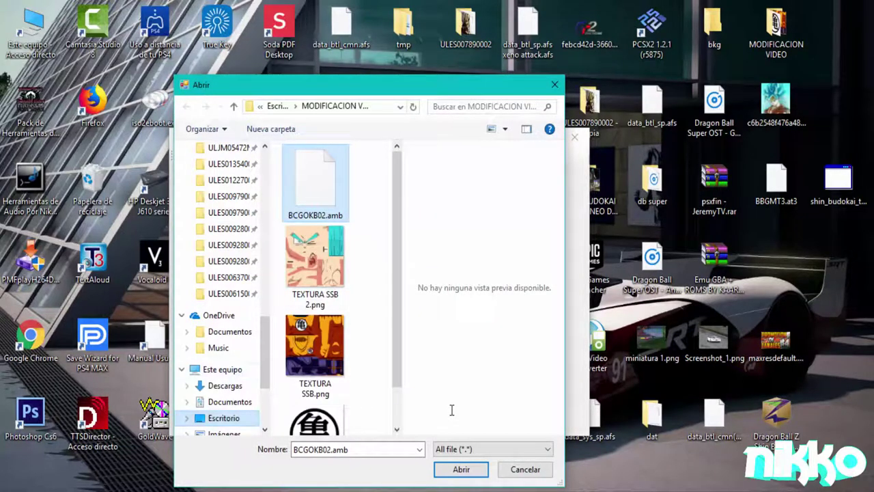
pyautogui.click(223, 417)
pyautogui.scroll(-3, 315, 307)
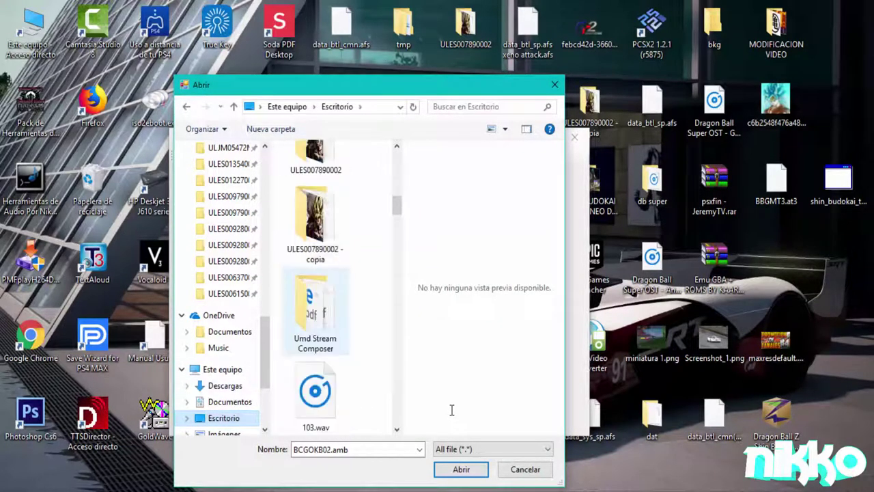
pyautogui.click(315, 311)
pyautogui.press('b')
pyautogui.doubleClick(315, 273)
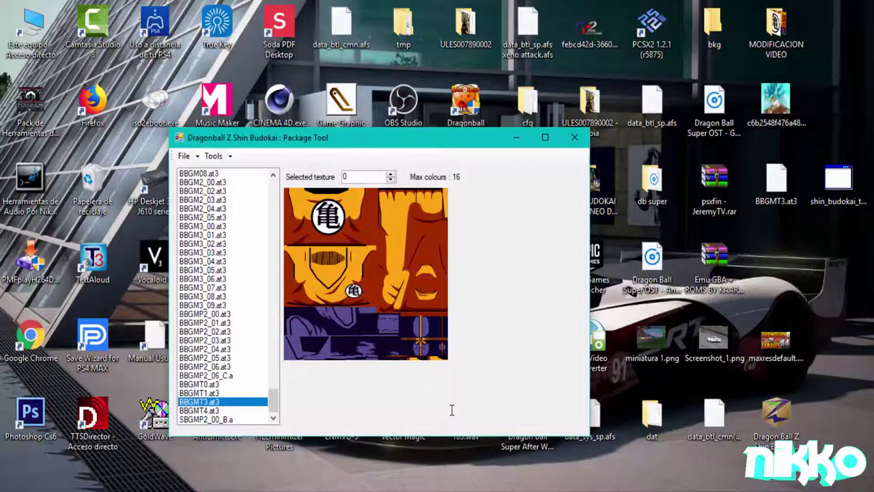
# Step: Examine the package's .at3 music entries one by one from BBGM07.at3 to BBGM3_02.at3
pyautogui.scroll(7, 451, 410)
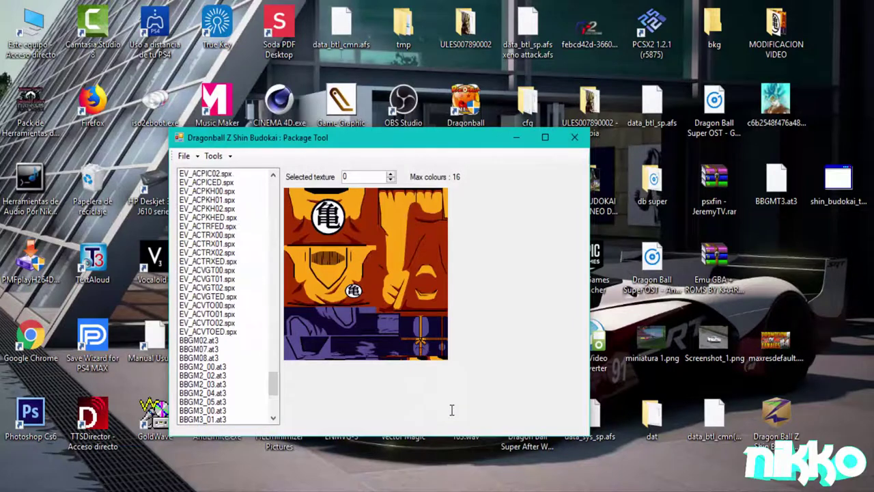
pyautogui.scroll(-3, 451, 410)
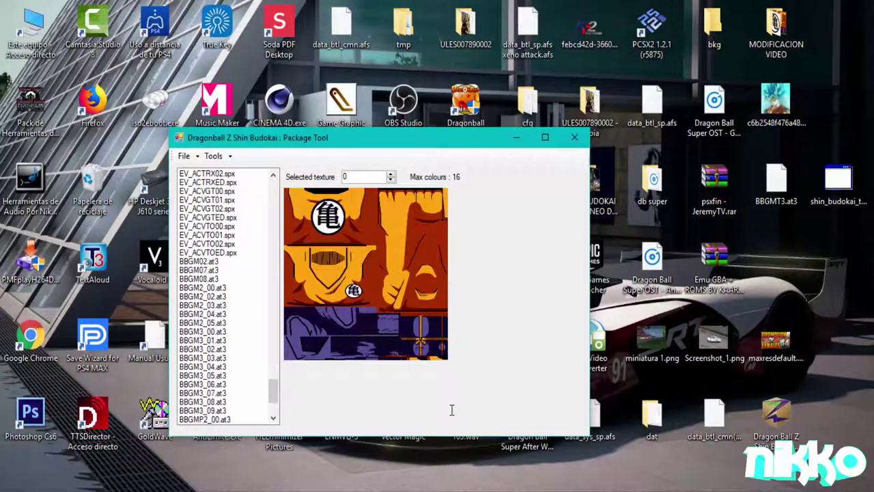
pyautogui.click(199, 270)
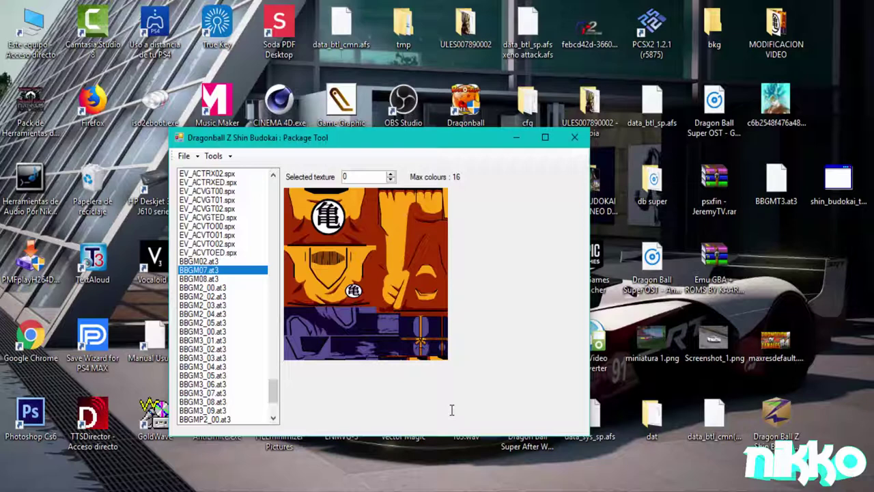
pyautogui.press('Down')
pyautogui.press('Down')
pyautogui.press('Down')
pyautogui.press('Down')
pyautogui.press('Down')
pyautogui.press('Down')
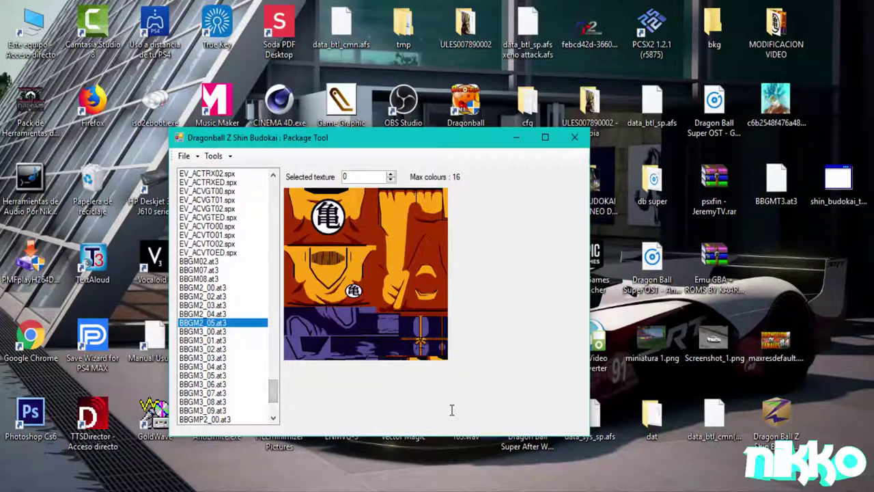
pyautogui.press('Down')
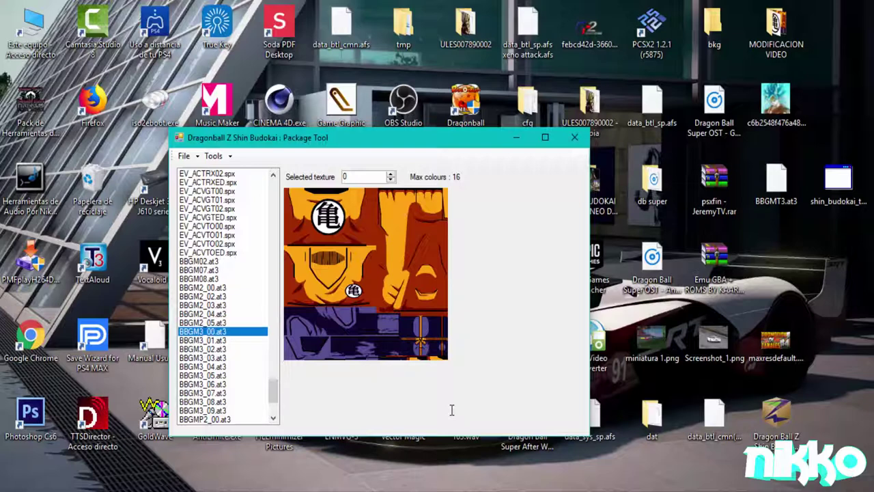
pyautogui.press('Down')
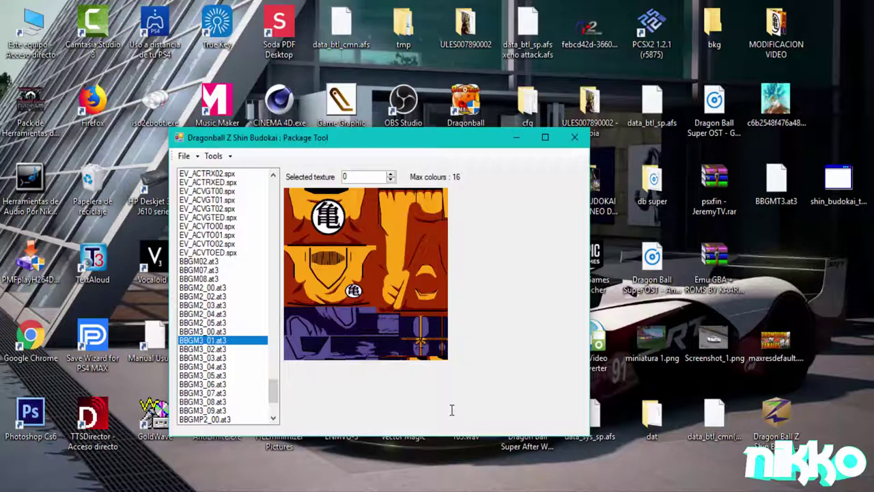
pyautogui.press('Down')
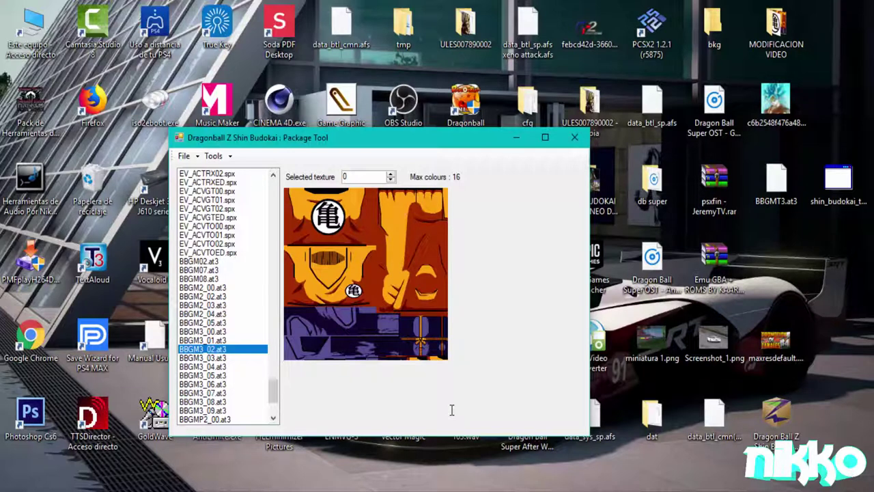
# Step: Go through the remaining music entries down to BBGMT4.at3 and select BBGMT3.at3 again
pyautogui.scroll(-4, 451, 410)
pyautogui.press('Down')
pyautogui.press('Down')
pyautogui.press('Down')
pyautogui.press('Down')
pyautogui.press('Down')
pyautogui.press('Down')
pyautogui.press('Down')
pyautogui.press('Down')
pyautogui.press('Down')
pyautogui.press('Down')
pyautogui.press('Down')
pyautogui.press('Down')
pyautogui.press('Down')
pyautogui.press('Down')
pyautogui.press('Down')
pyautogui.press('Down')
pyautogui.press('Down')
pyautogui.press('Down')
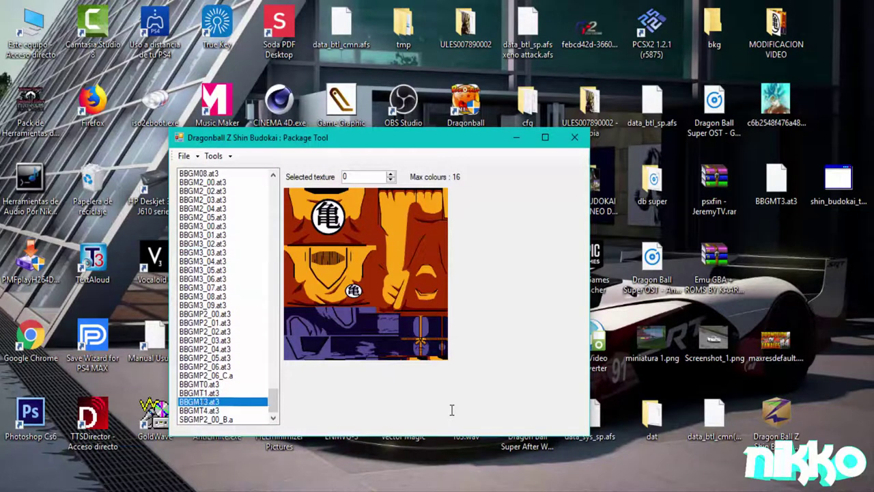
pyautogui.press('Down')
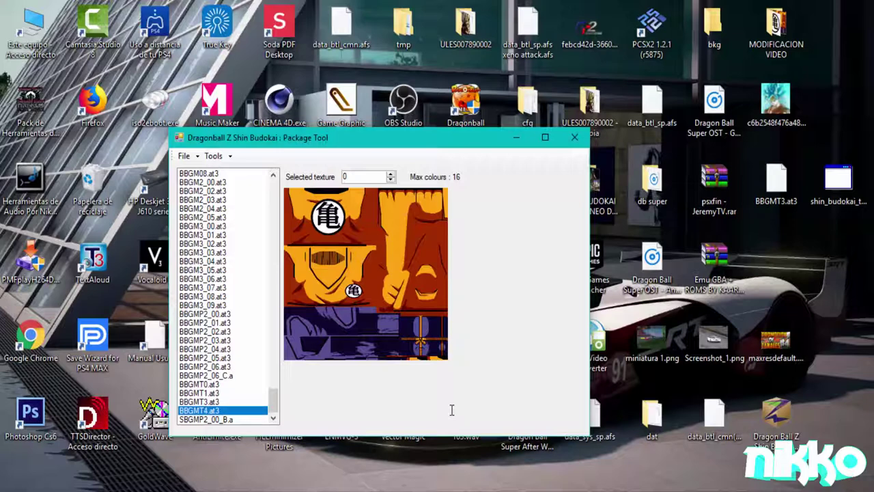
pyautogui.press('Up')
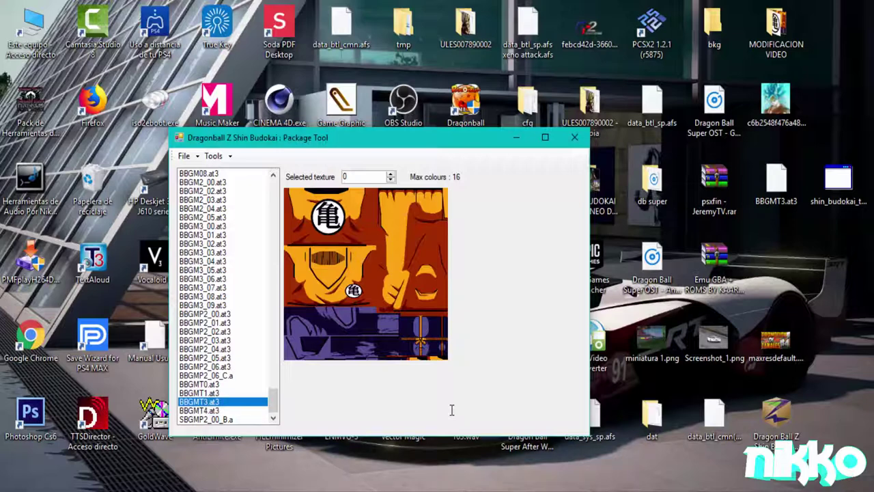
# Step: Review the package's .at3 music entries between BBGMT4.at3 and the first one, BBGM02.at3
pyautogui.press('Down')
pyautogui.scroll(3, 451, 409)
pyautogui.scroll(-3, 452, 409)
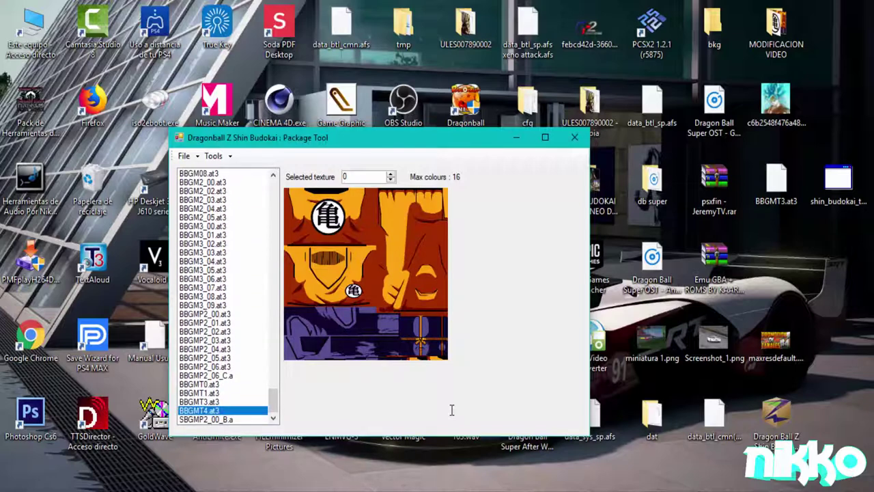
pyautogui.press('Up')
pyautogui.press('Up')
pyautogui.press('Up')
pyautogui.press('Up')
pyautogui.press('Up')
pyautogui.press('Up')
pyautogui.press('Up')
pyautogui.press('Up')
pyautogui.press('Up')
pyautogui.press('Down')
pyautogui.press('Down')
pyautogui.press('Down')
pyautogui.press('Down')
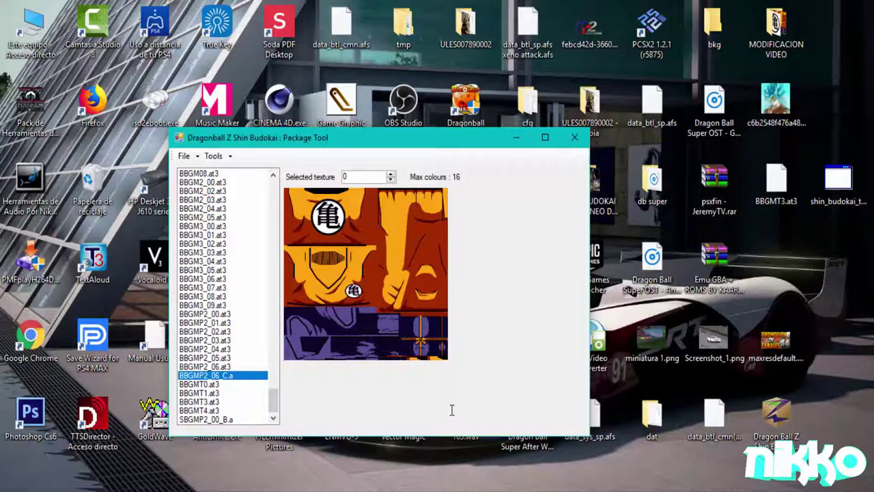
pyautogui.press('Down')
pyautogui.press('Down')
pyautogui.press('Down')
pyautogui.press('Down')
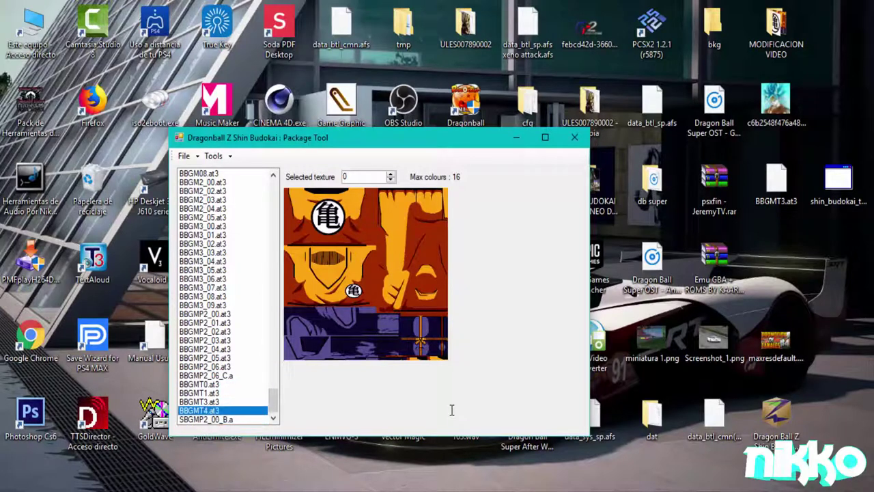
pyautogui.press('Up')
pyautogui.press('Up')
pyautogui.press('Up')
pyautogui.press('Up')
pyautogui.press('Up')
pyautogui.press('Up')
pyautogui.press('Up')
pyautogui.press('Up')
pyautogui.press('Up')
pyautogui.press('Up')
pyautogui.press('Up')
pyautogui.press('Up')
pyautogui.press('Up')
pyautogui.press('Up')
pyautogui.press('Up')
pyautogui.press('Up')
pyautogui.press('Up')
pyautogui.press('Up')
pyautogui.press('Up')
pyautogui.press('Up')
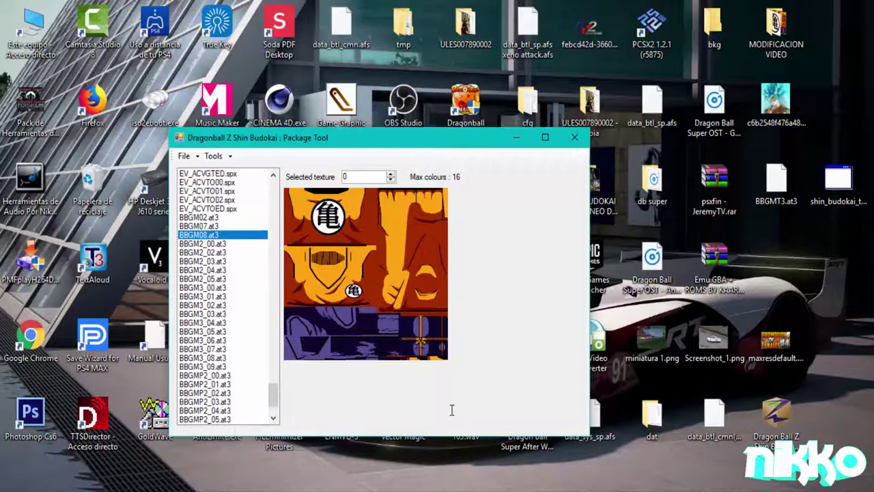
pyautogui.press('Down')
pyautogui.press('Down')
pyautogui.press('Down')
pyautogui.press('Down')
pyautogui.press('Down')
pyautogui.press('Down')
pyautogui.press('Down')
pyautogui.press('Down')
pyautogui.press('Down')
pyautogui.press('Down')
pyautogui.press('Down')
pyautogui.press('Down')
pyautogui.press('Down')
pyautogui.press('Down')
pyautogui.press('Down')
pyautogui.press('Down')
pyautogui.press('Down')
pyautogui.press('Down')
pyautogui.press('Down')
pyautogui.press('Down')
pyautogui.press('Up')
pyautogui.press('Up')
pyautogui.press('Up')
pyautogui.press('Up')
pyautogui.press('Up')
pyautogui.press('Up')
pyautogui.press('Up')
pyautogui.press('Up')
pyautogui.press('Up')
pyautogui.press('Up')
pyautogui.press('Up')
pyautogui.press('Up')
pyautogui.press('Up')
pyautogui.press('Up')
pyautogui.press('Up')
pyautogui.press('Up')
pyautogui.press('Up')
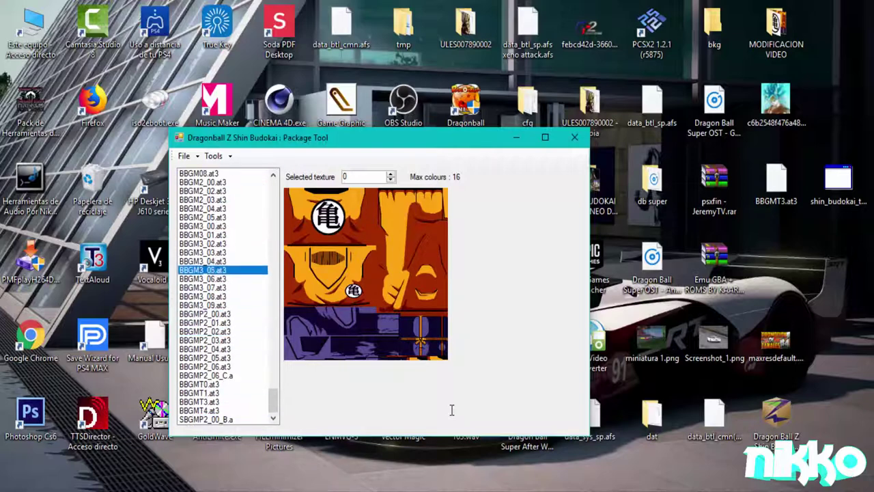
pyautogui.press('Up')
pyautogui.press('Up')
pyautogui.press('Up')
pyautogui.press('Up')
pyautogui.press('Up')
pyautogui.press('Up')
pyautogui.press('Up')
pyautogui.press('Up')
pyautogui.press('Up')
pyautogui.press('Up')
pyautogui.press('Up')
pyautogui.press('Up')
pyautogui.press('Up')
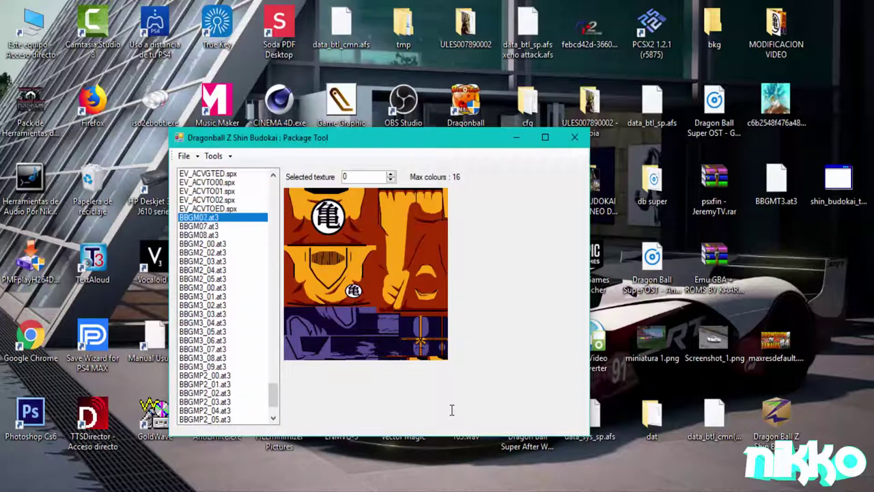
pyautogui.press('Down')
pyautogui.press('Down')
pyautogui.press('Down')
pyautogui.press('Down')
pyautogui.press('Down')
pyautogui.press('Down')
pyautogui.press('Down')
pyautogui.press('Down')
pyautogui.press('Down')
pyautogui.press('Down')
pyautogui.press('Down')
pyautogui.press('Down')
pyautogui.press('Down')
pyautogui.press('Down')
pyautogui.press('Down')
pyautogui.press('Down')
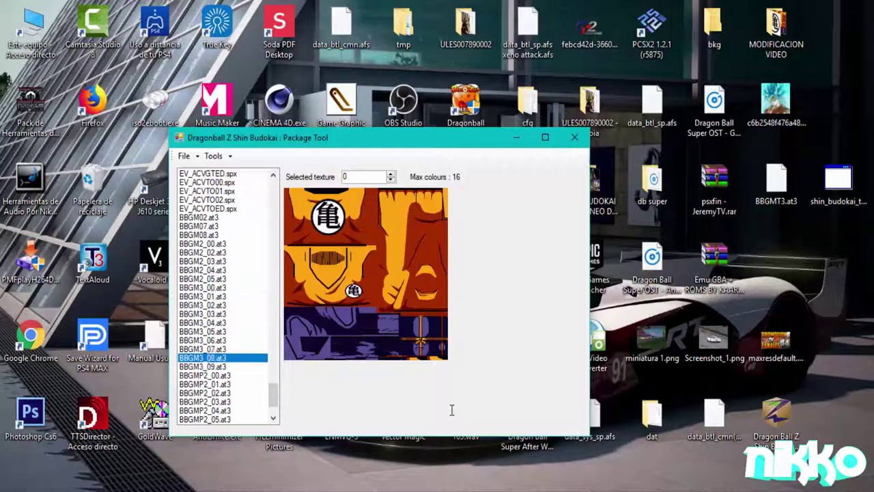
pyautogui.press('Up')
pyautogui.press('Up')
pyautogui.press('Up')
pyautogui.press('Up')
pyautogui.press('Up')
pyautogui.press('Up')
pyautogui.press('Up')
pyautogui.press('Up')
pyautogui.press('Up')
pyautogui.press('Up')
pyautogui.press('Up')
pyautogui.press('Up')
pyautogui.press('Up')
pyautogui.press('Down')
pyautogui.press('Down')
pyautogui.press('Down')
pyautogui.press('Down')
pyautogui.press('Down')
pyautogui.press('Down')
pyautogui.press('Down')
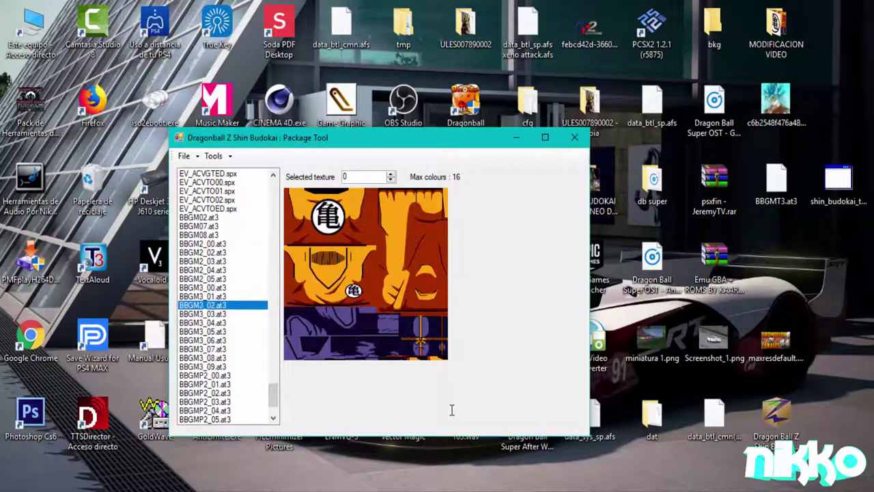
pyautogui.press('Down')
pyautogui.press('Down')
pyautogui.press('Down')
pyautogui.press('Down')
pyautogui.press('Up')
pyautogui.press('Up')
pyautogui.press('Up')
pyautogui.press('Up')
pyautogui.press('Up')
pyautogui.press('Up')
pyautogui.press('Up')
pyautogui.press('Up')
pyautogui.press('Down')
pyautogui.press('Down')
pyautogui.press('Down')
pyautogui.press('Down')
pyautogui.press('Down')
pyautogui.press('Down')
pyautogui.press('Down')
pyautogui.press('Down')
pyautogui.press('Down')
pyautogui.press('Down')
pyautogui.press('Up')
pyautogui.press('Up')
pyautogui.press('Up')
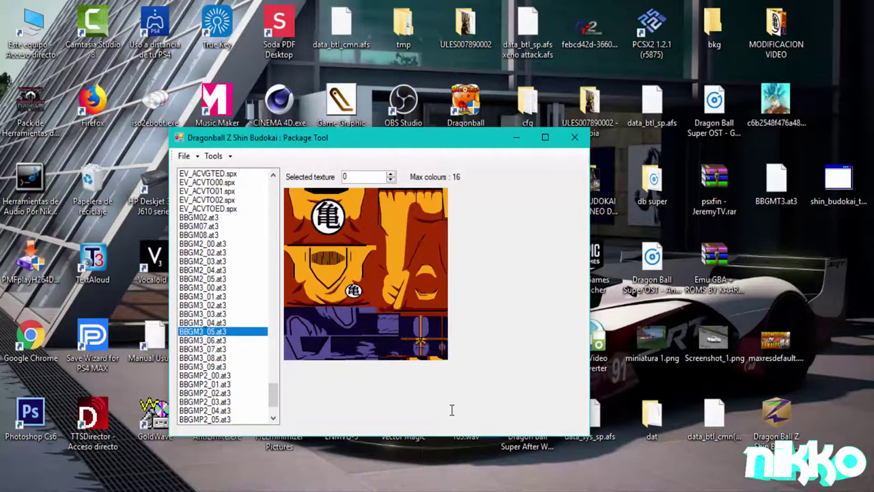
pyautogui.press('Up')
pyautogui.press('Down')
pyautogui.press('Down')
pyautogui.press('Down')
pyautogui.press('Down')
pyautogui.press('Down')
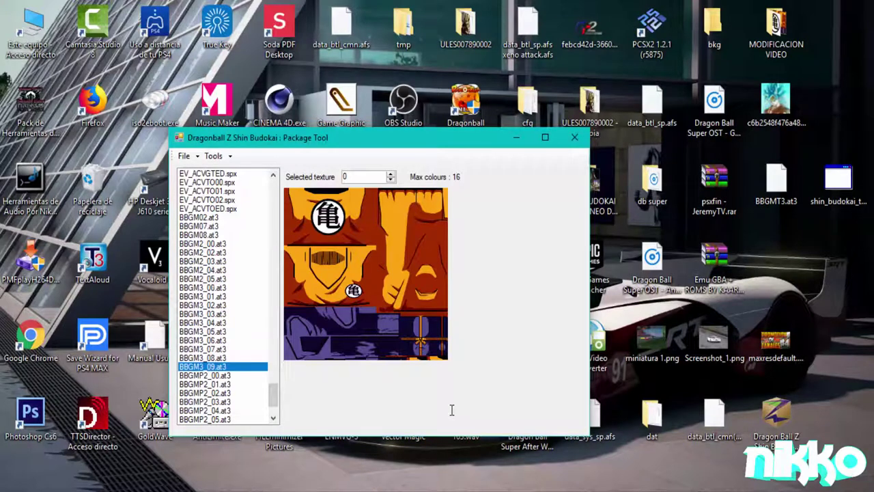
# Step: Review the .at3 music entries from BBGM3_09.at3 up through the BBGM2 group and back down to BBGM3_07.at3
pyautogui.press('Up')
pyautogui.press('Up')
pyautogui.press('Up')
pyautogui.press('Up')
pyautogui.press('Up')
pyautogui.press('Up')
pyautogui.press('Up')
pyautogui.press('Up')
pyautogui.press('Up')
pyautogui.press('Up')
pyautogui.press('Up')
pyautogui.press('Up')
pyautogui.press('Up')
pyautogui.press('Down')
pyautogui.press('Down')
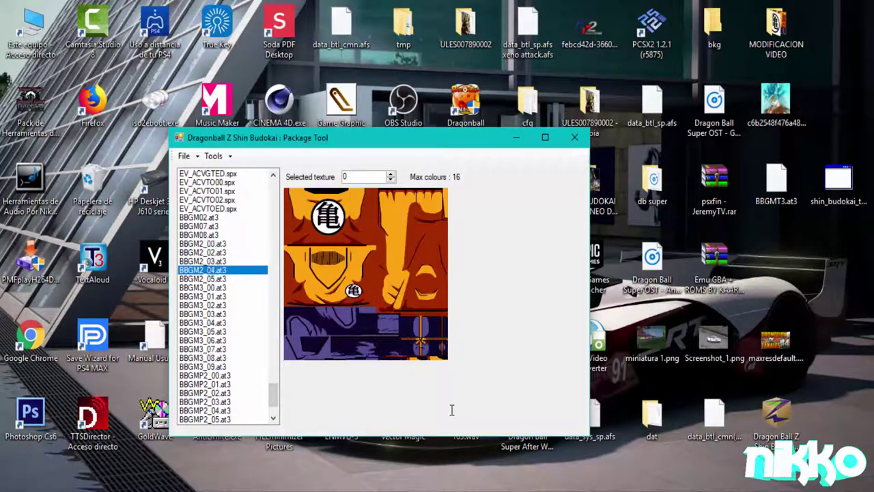
pyautogui.press('Down')
pyautogui.press('Down')
pyautogui.press('Down')
pyautogui.press('Down')
pyautogui.press('Down')
pyautogui.press('Down')
pyautogui.press('Down')
pyautogui.press('Down')
pyautogui.press('Down')
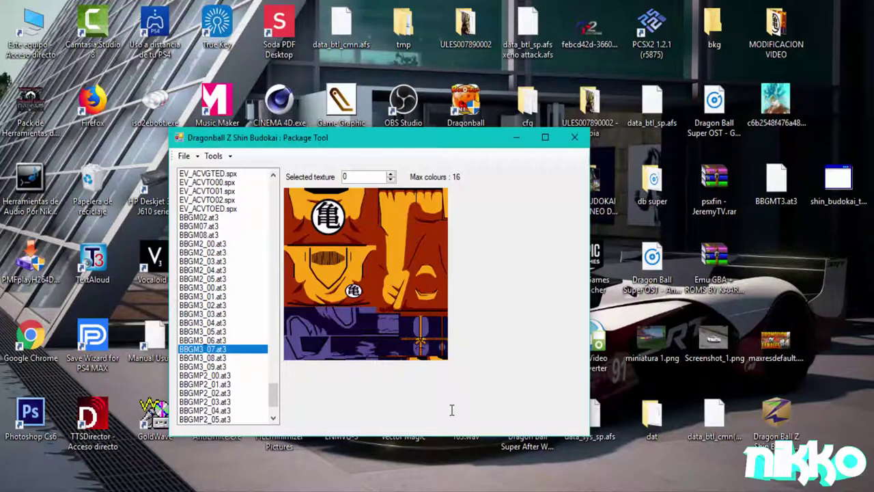
pyautogui.press('Down')
pyautogui.press('Up')
pyautogui.press('Up')
pyautogui.press('Down')
pyautogui.press('Up')
pyautogui.press('Down')
pyautogui.press('Down')
pyautogui.press('Up')
pyautogui.press('Up')
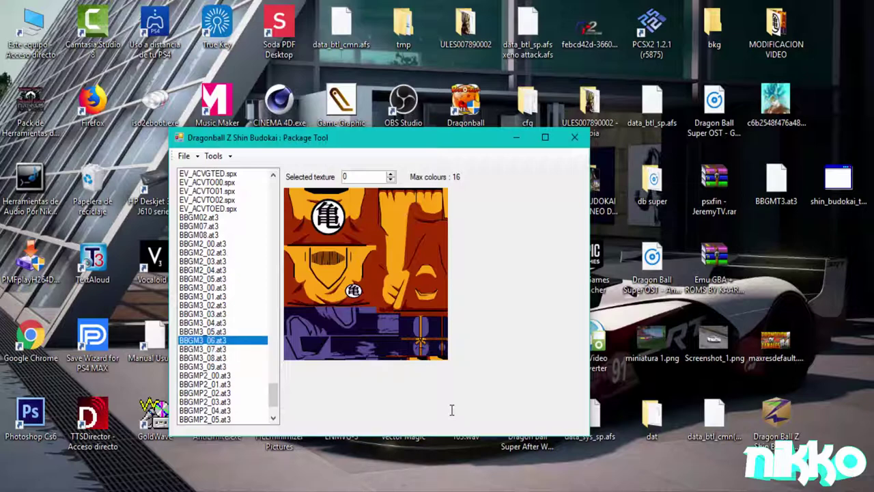
pyautogui.press('Up')
pyautogui.press('Up')
pyautogui.press('Down')
pyautogui.press('Down')
pyautogui.press('Up')
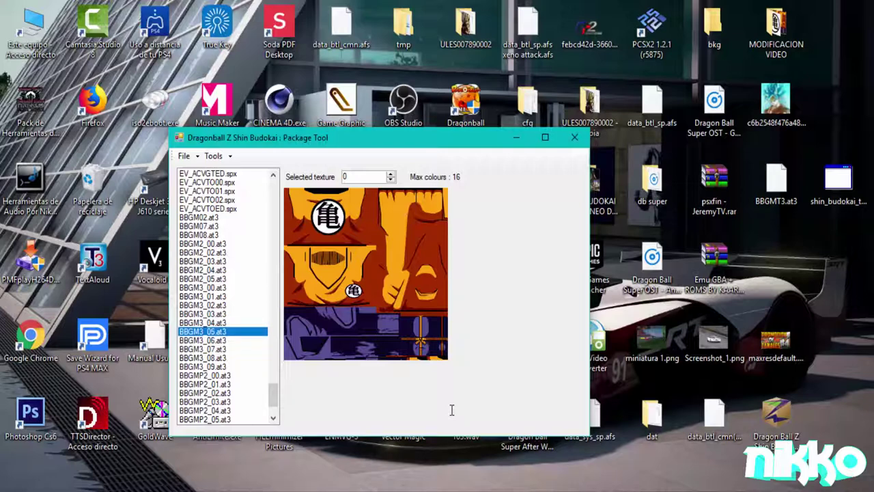
pyautogui.scroll(-1, 452, 410)
pyautogui.scroll(1, 452, 410)
pyautogui.scroll(15, 451, 410)
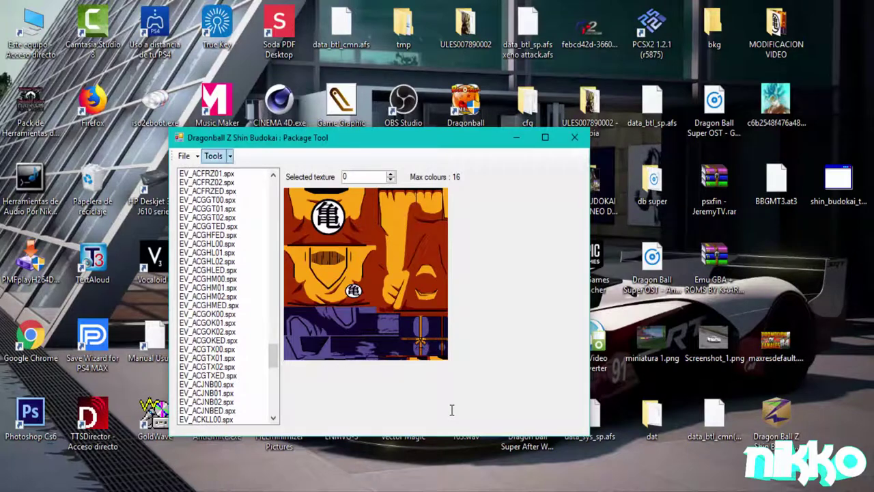
# Step: Save the modified package to the Desktop (Escritorio) as data_btl_cmn(2).afs, replacing the existing file, and close the Package Tool
pyautogui.click(187, 156)
pyautogui.press('Return')
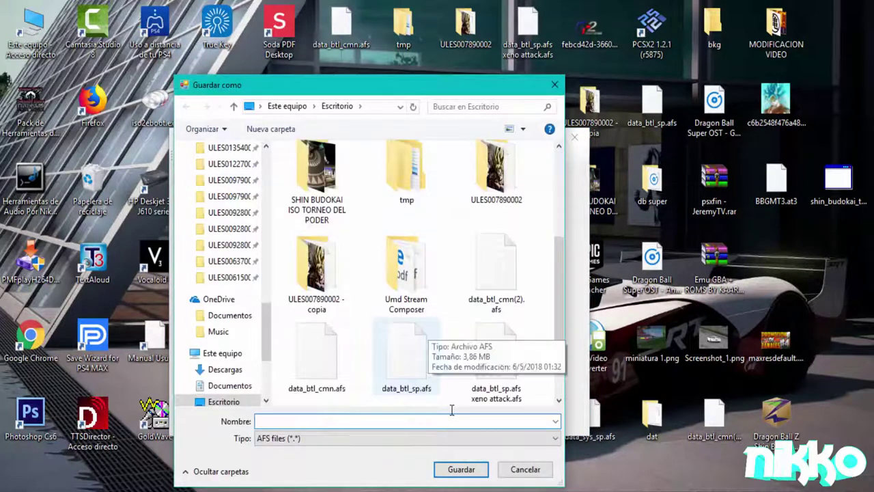
pyautogui.press('Return')
pyautogui.press('s')
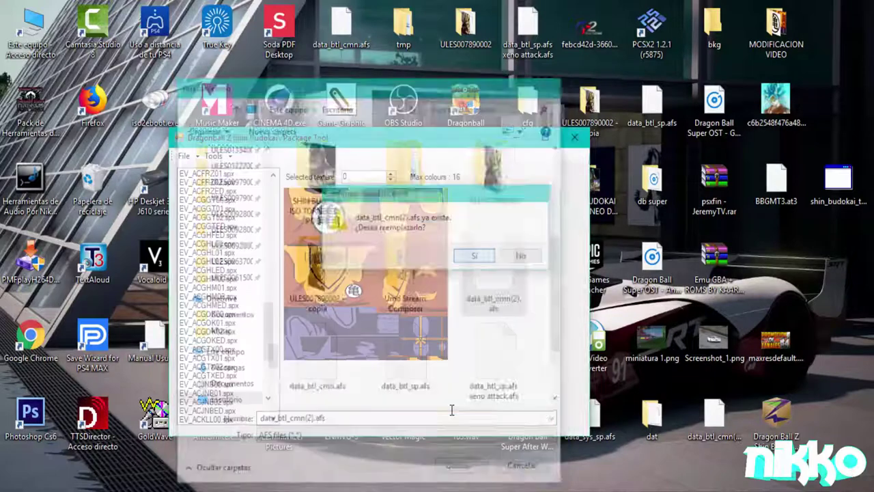
pyautogui.click(574, 137)
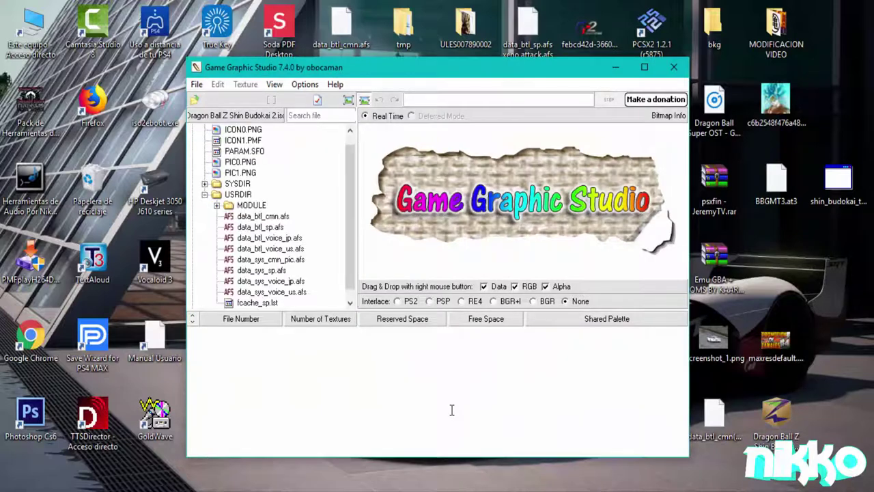
# Step: In Game Graphic Studio, import data_btl_cmn(2).afs over USRDIR's data_btl_cmn.afs in the Shin Budokai 2 ISO, accepting the smaller file size
pyautogui.press('Return')
pyautogui.press('Return')
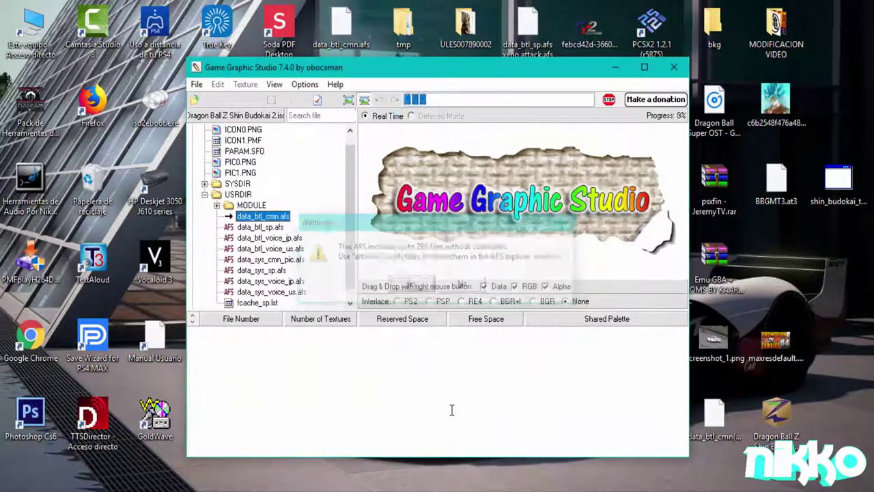
pyautogui.hotkey('shift', 'F10')
pyautogui.press('Down')
pyautogui.press('Down')
pyautogui.press('Down')
pyautogui.press('Down')
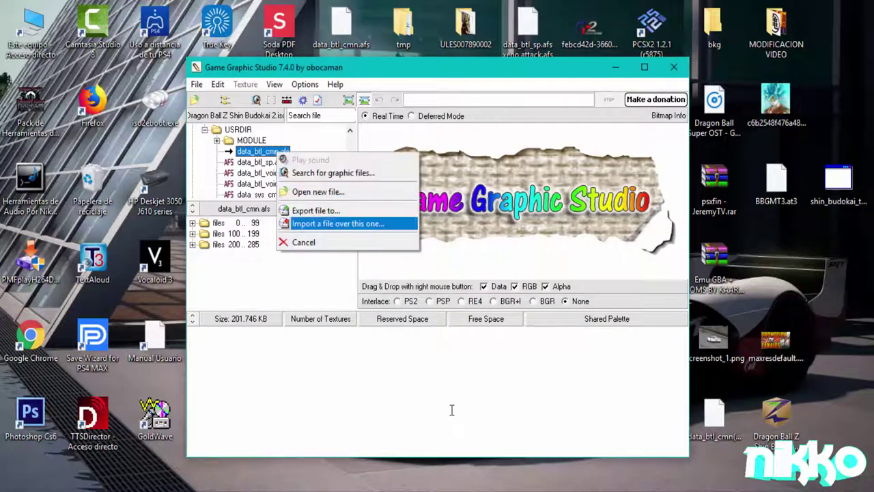
pyautogui.press('Return')
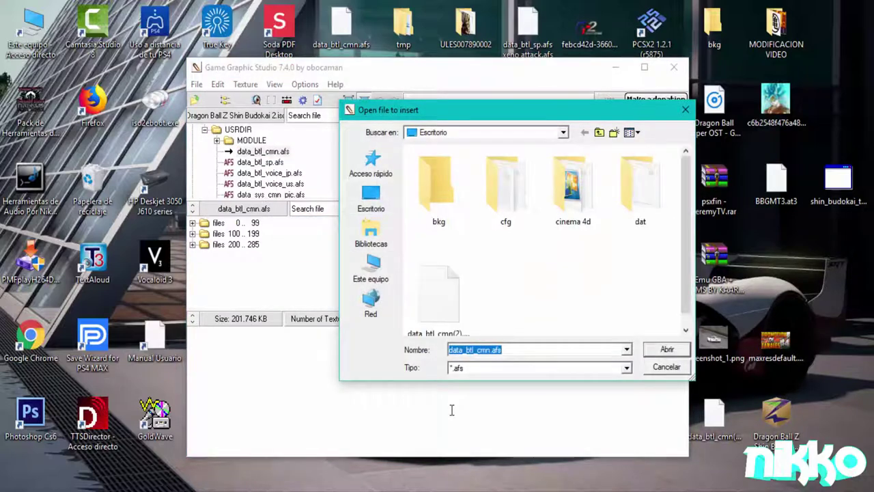
pyautogui.hotkey('shift', 'Tab')
pyautogui.press('Left')
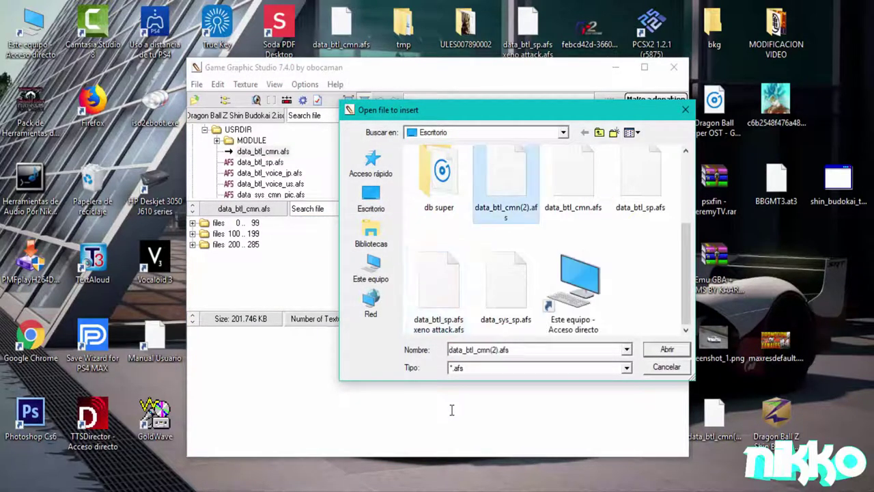
pyautogui.press('Return')
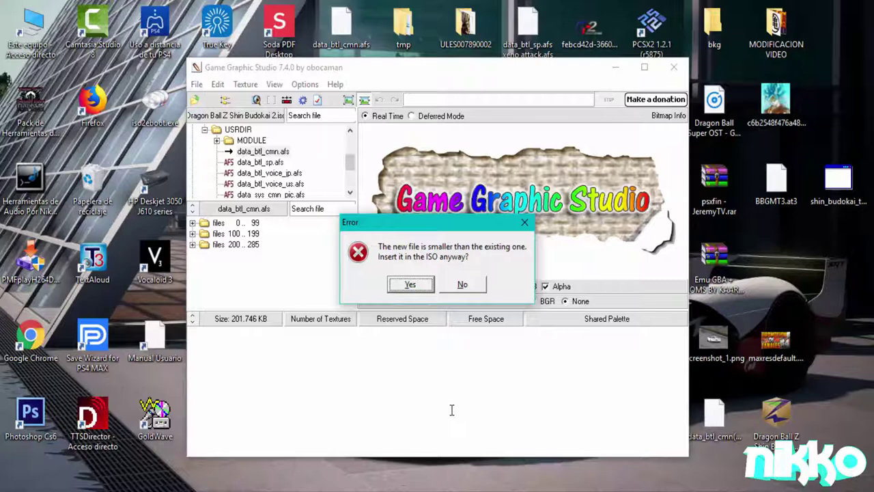
pyautogui.press('Return')
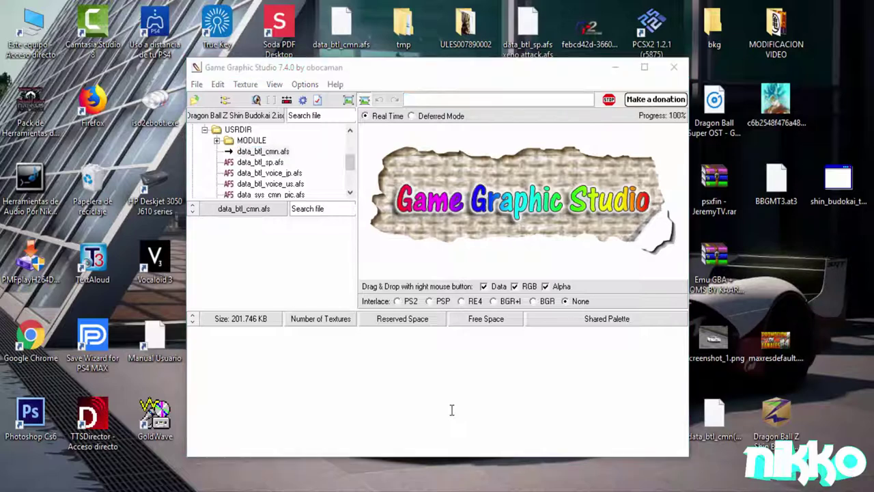
# Step: Finish the AFS import, reload data_btl_cmn.afs and close Game Graphic Studio
pyautogui.press('Return')
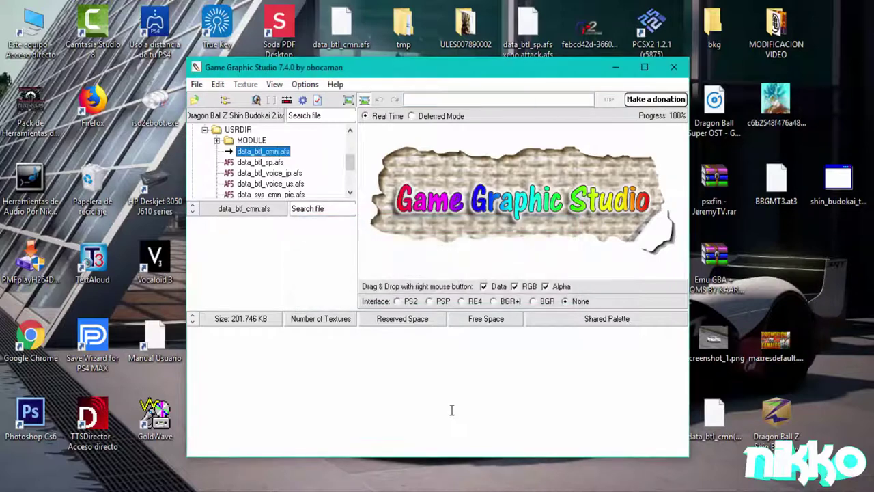
pyautogui.press('Return')
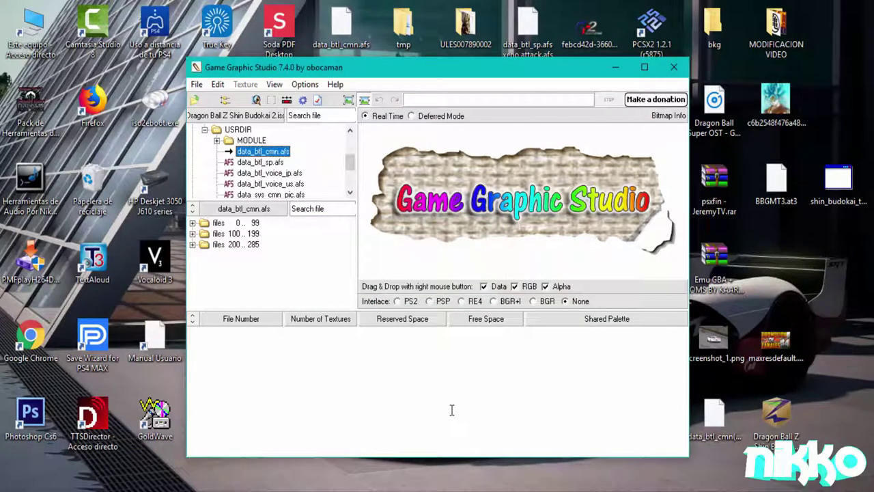
pyautogui.hotkey('alt', 'F4')
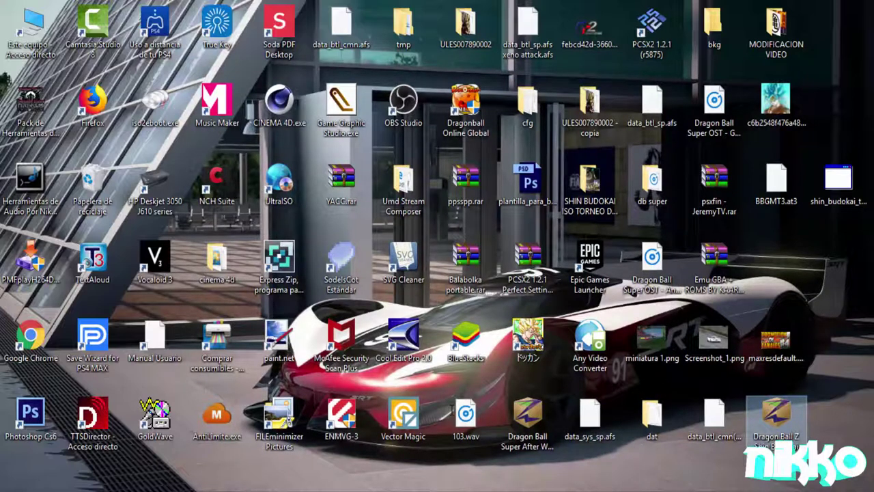
# Step: Launch the Dragon Ball Z Shin Budokai 2.iso file from the desktop in the PPSSPP emulator
pyautogui.moveTo(776, 413); pyautogui.dragTo(776, 270)
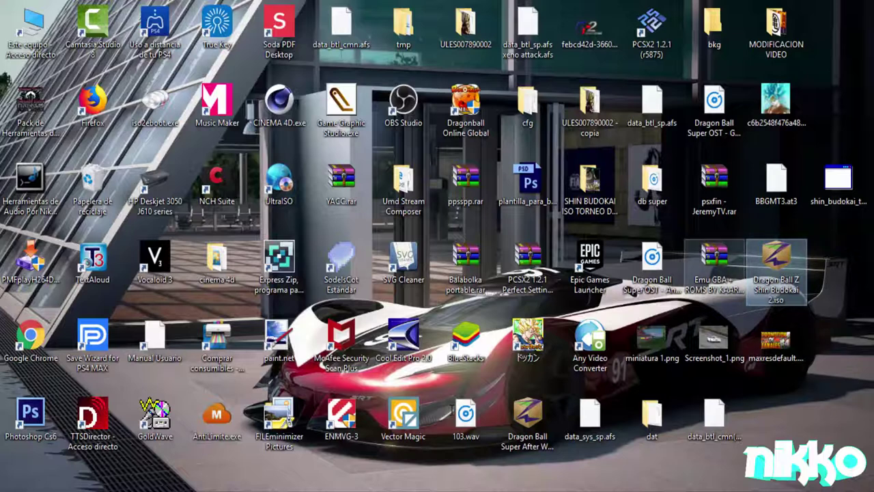
pyautogui.moveTo(776, 269); pyautogui.dragTo(776, 423)
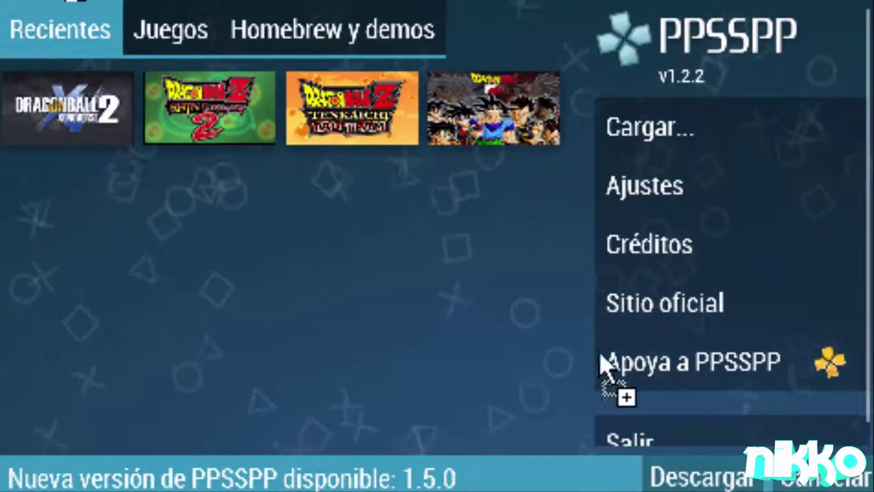
pyautogui.moveTo(600, 355); pyautogui.dragTo(420, 267)
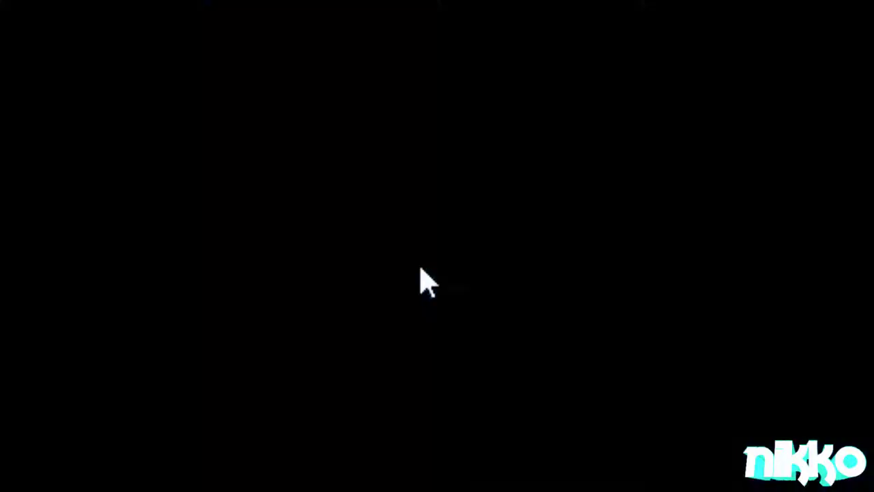